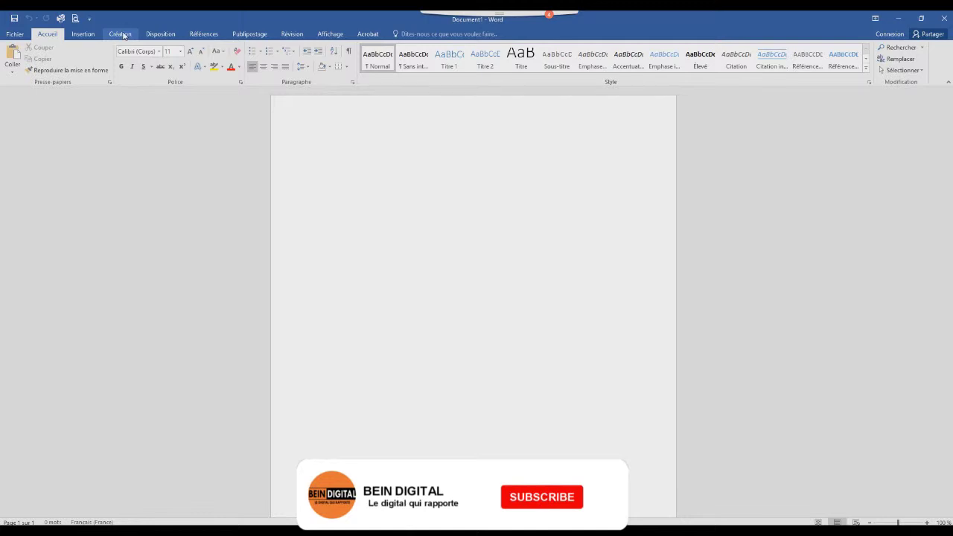
Set the page's paper size to A4.
left_click(122, 35)
left_click(158, 35)
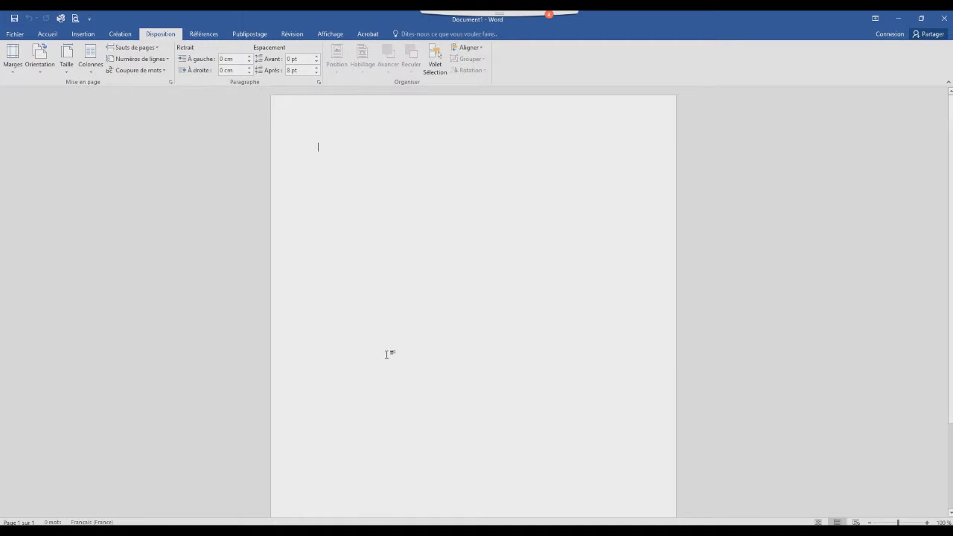
left_click(66, 63)
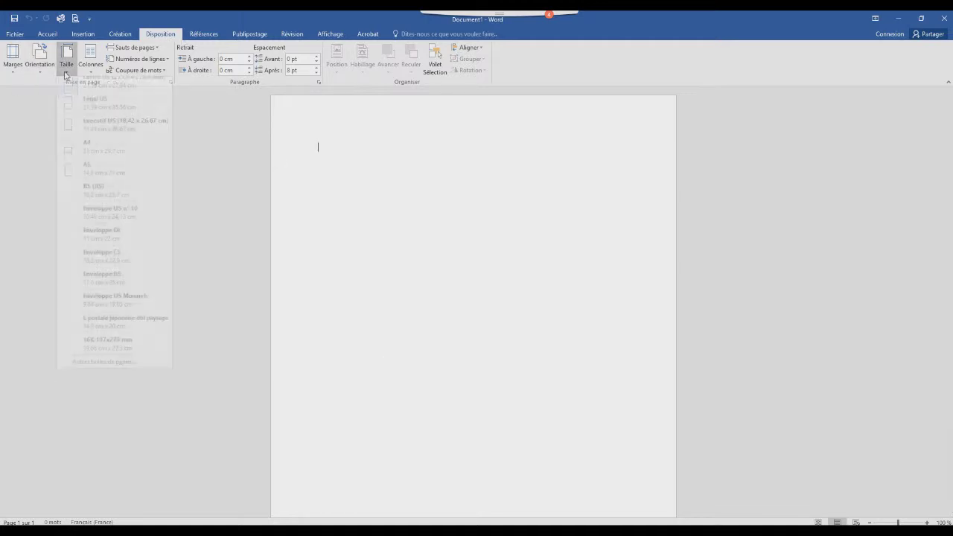
left_click(102, 156)
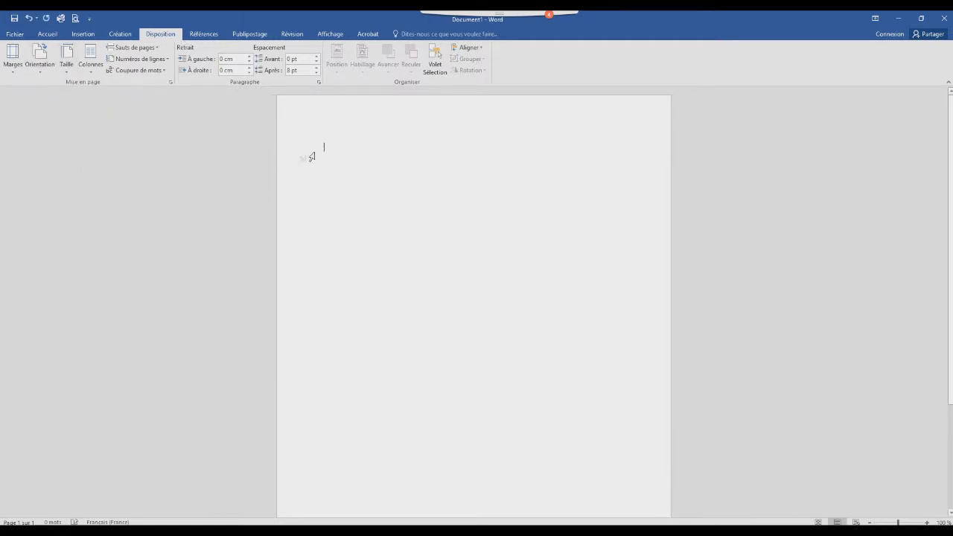
Set all page margins to 0, letting Word correct them to the printable minimum.
left_click(13, 55)
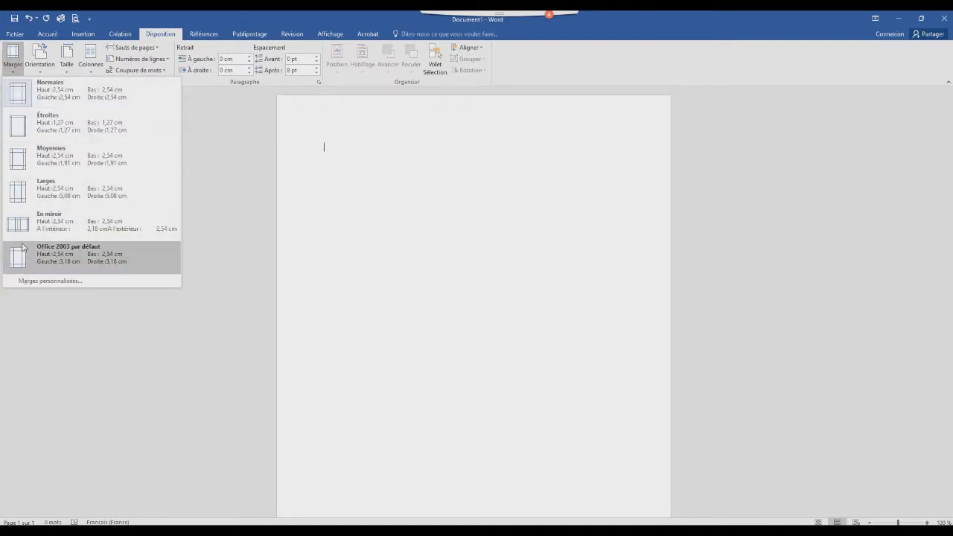
left_click(50, 280)
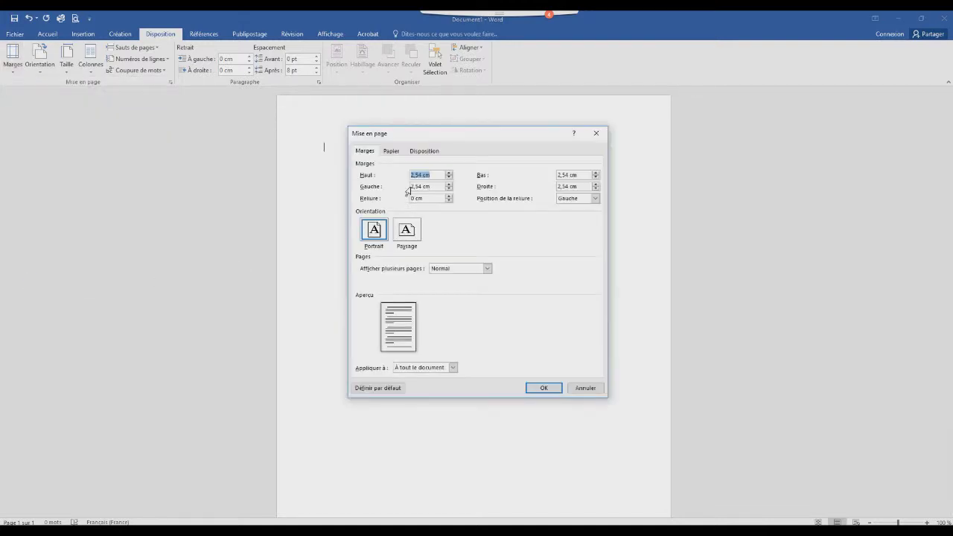
triple_click(439, 187)
type("0")
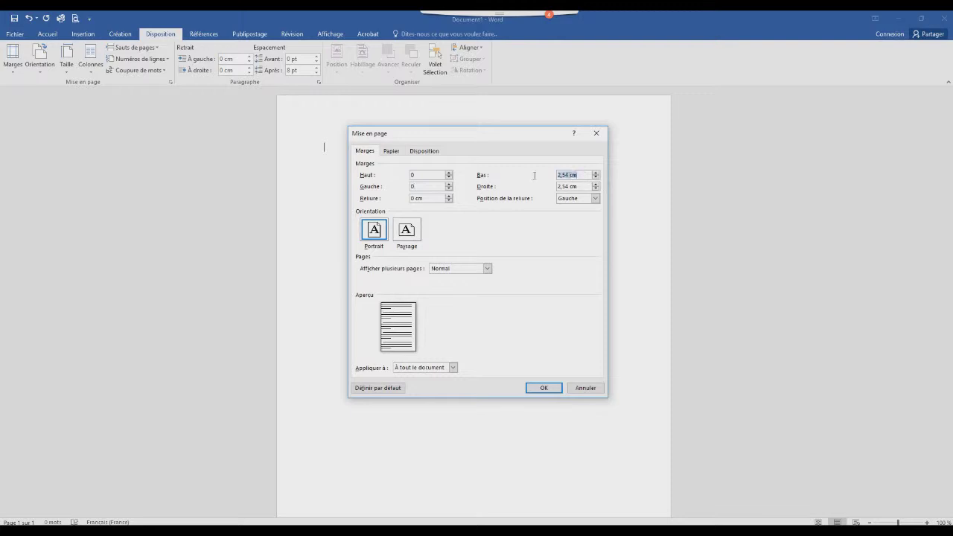
left_click(541, 387)
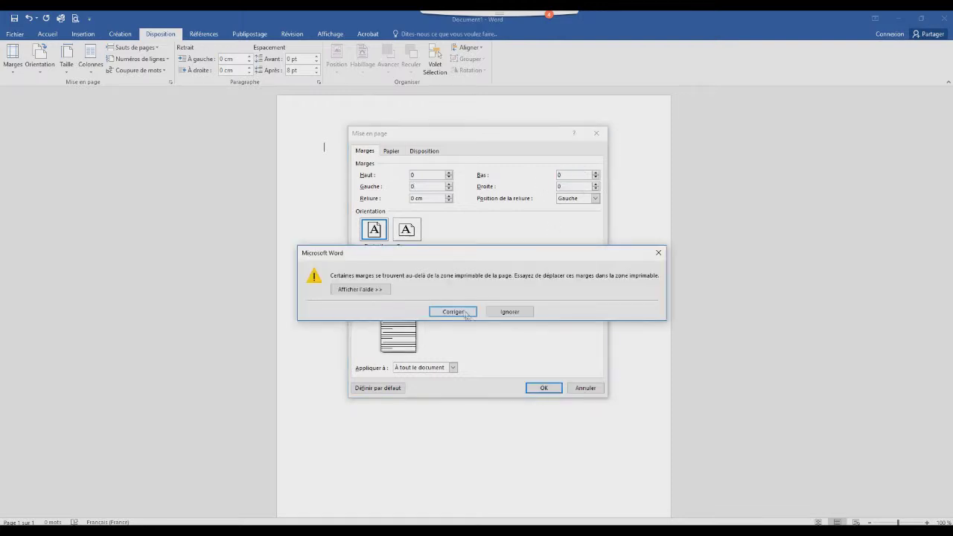
left_click(464, 314)
left_click(542, 387)
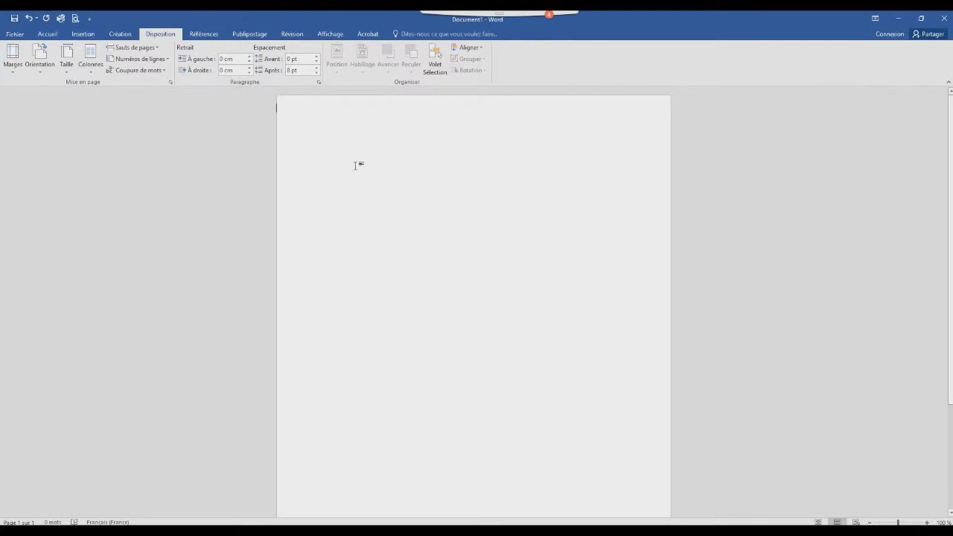
scroll(355, 165, "up", 4, "ctrl")
scroll(356, 165, "up", 3, "ctrl")
left_click(83, 33)
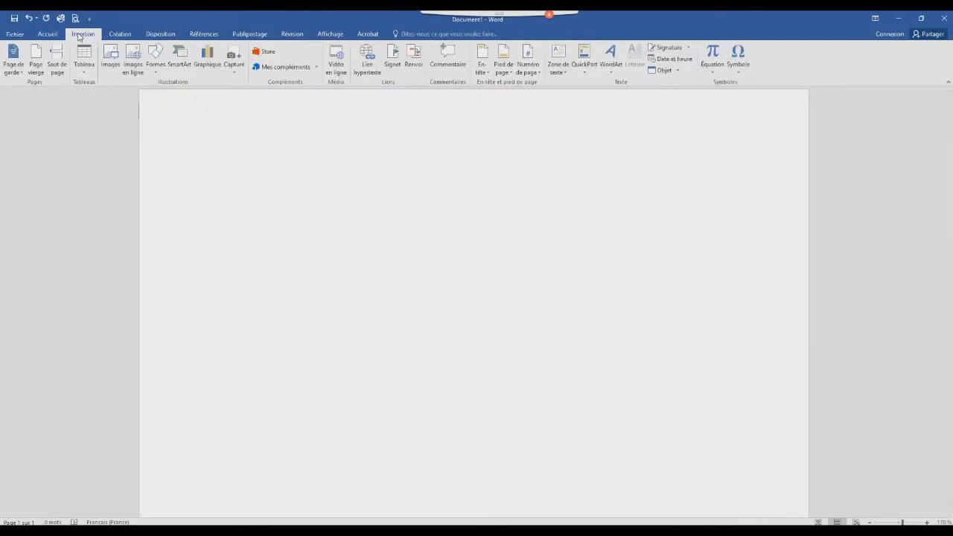
Draw a diagonally rounded rectangle near the top right of the page.
left_click(157, 76)
left_click(230, 145)
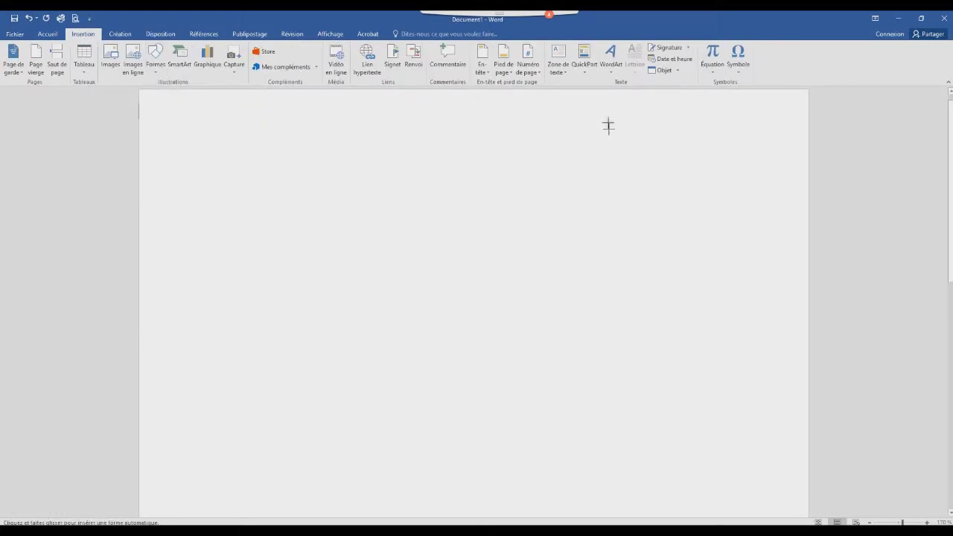
left_click_drag(603, 121, 778, 264)
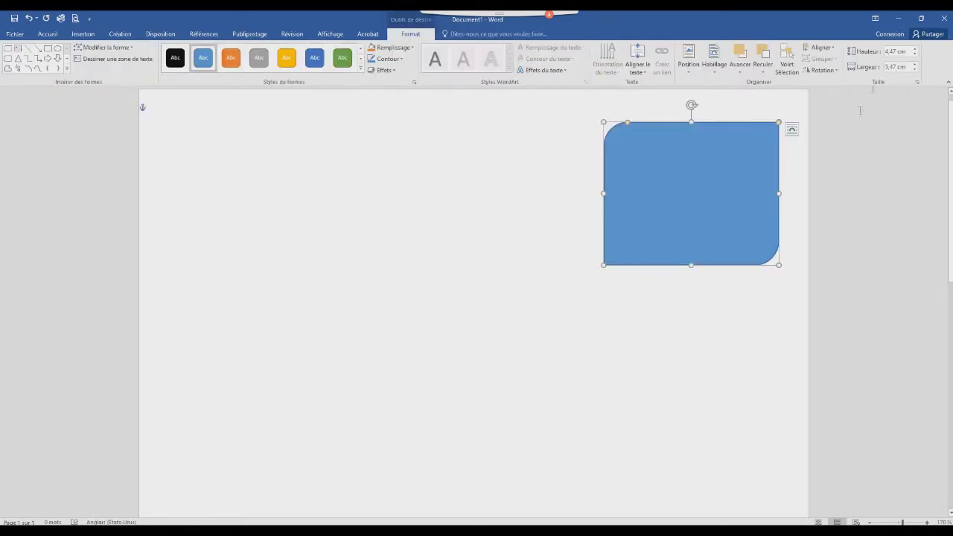
Size the rounded rectangle to 6,7 cm high and 7,8 cm wide.
left_click(915, 49)
left_click(914, 50)
left_click(914, 50)
left_click(915, 50)
left_click(914, 49)
left_click(915, 50)
left_click(915, 50)
left_click(915, 64)
left_click(914, 64)
left_click(915, 64)
left_click(915, 67)
Place the shape at the top right against the margin and adjust its corner rounding.
mouse_move(749, 184)
left_mouse_down()
mouse_move(681, 174)
mouse_move(687, 192)
left_mouse_up()
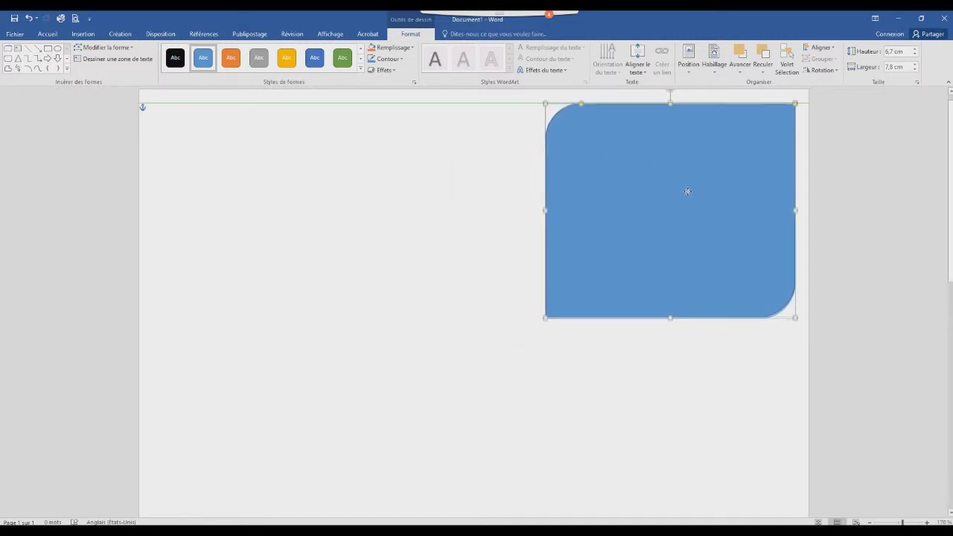
left_click_drag(687, 191, 686, 193)
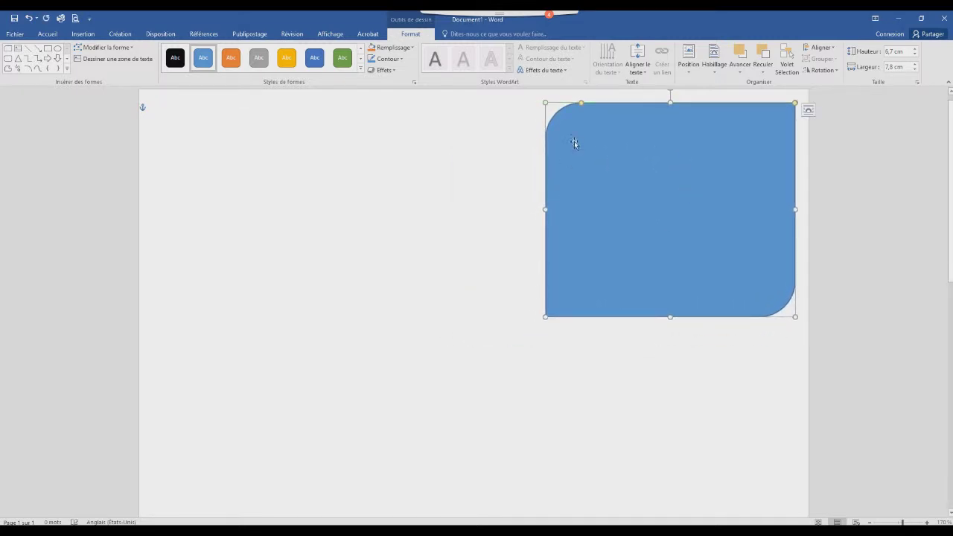
left_click_drag(581, 107, 596, 105)
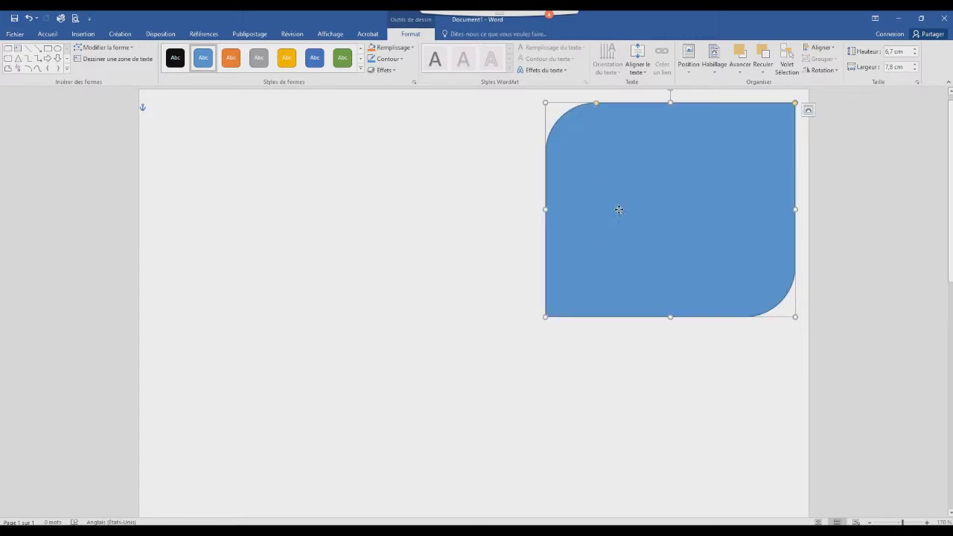
right_click(376, 235)
Paste a copy of the panel at top left and widen the right panel to 11,7 cm.
left_click(398, 280)
left_click_drag(317, 216, 326, 214)
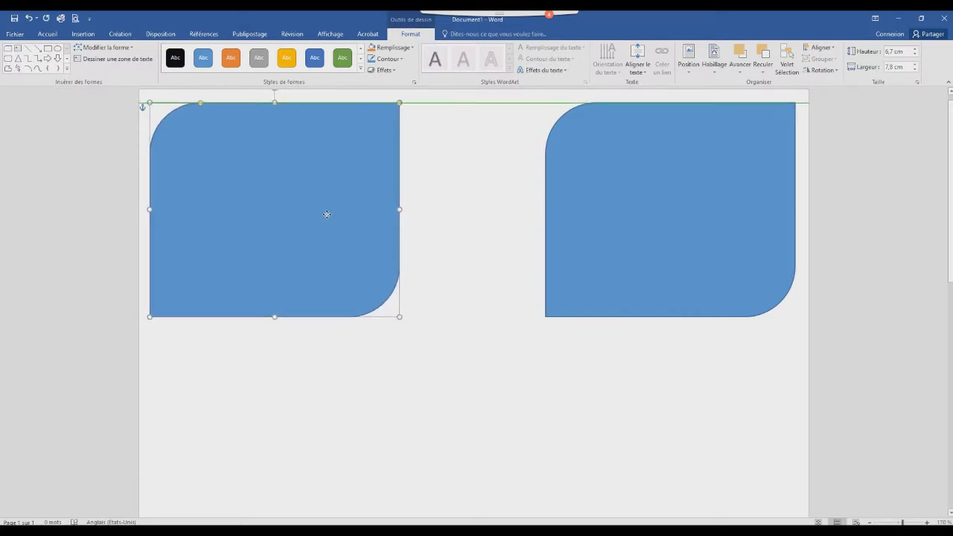
left_click(557, 212)
left_click_drag(546, 209, 437, 209)
left_click(915, 70)
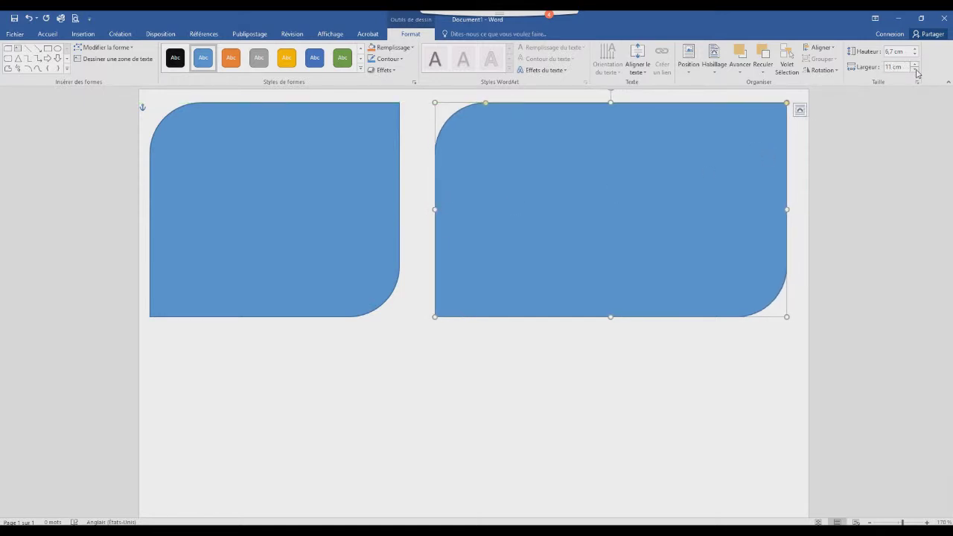
left_click(915, 65)
left_click(915, 65)
left_click(916, 65)
left_click(916, 65)
left_click(916, 65)
left_click(917, 66)
left_click(917, 66)
mouse_move(740, 174)
left_mouse_down()
mouse_move(711, 165)
mouse_move(725, 171)
left_mouse_up()
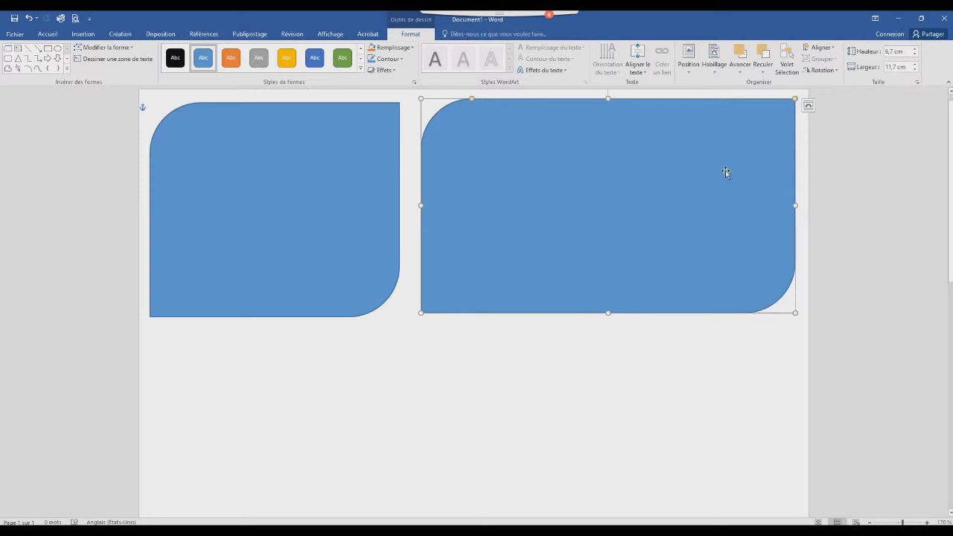
Flip the top-left panel horizontally.
left_click(366, 226)
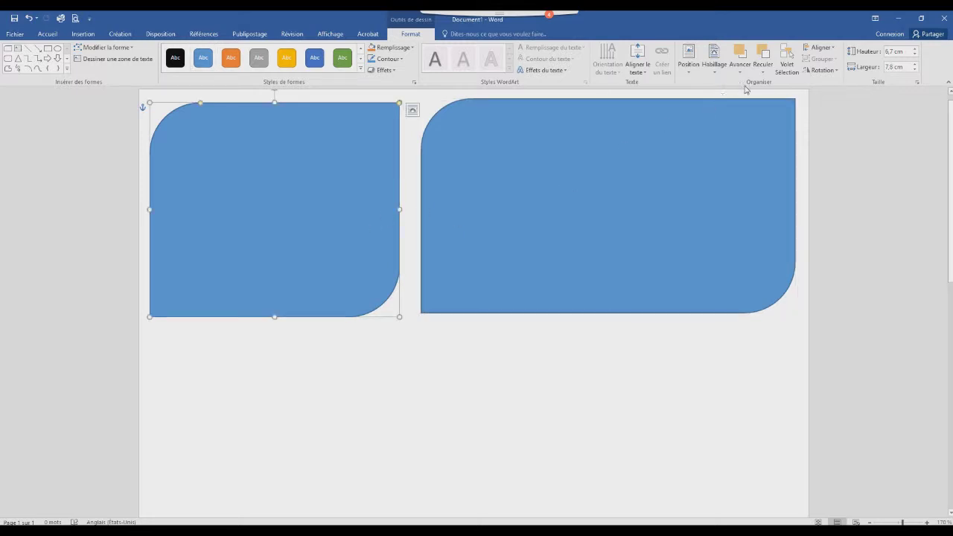
left_click(821, 70)
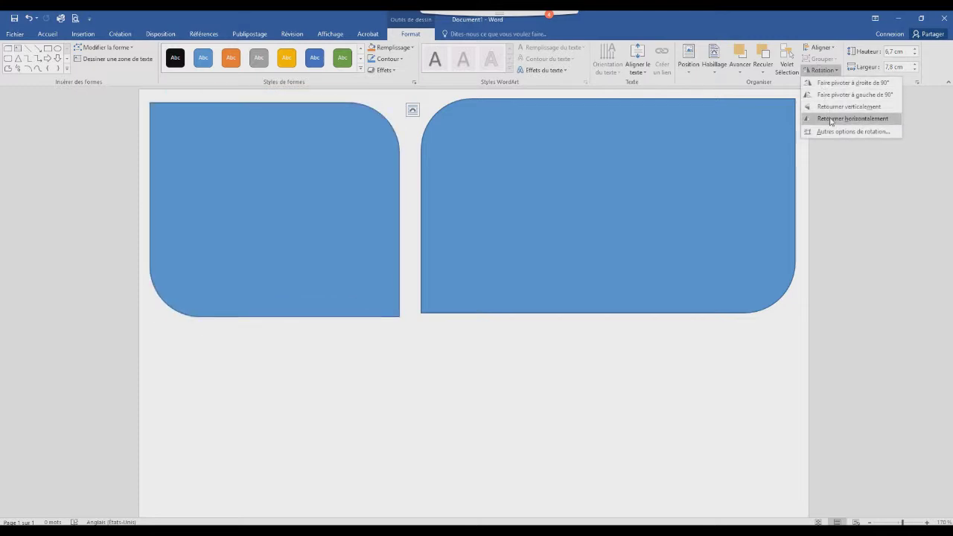
left_click(830, 119)
Copy both top panels below the originals and mirror the lower pair.
left_click(526, 234)
left_click(379, 230, "shift")
right_click(375, 225)
left_click(379, 346)
right_click(379, 346)
left_click(386, 392)
mouse_move(464, 206)
left_mouse_down()
mouse_move(486, 420)
mouse_move(512, 370)
left_mouse_up()
scroll(492, 417, "down", 2)
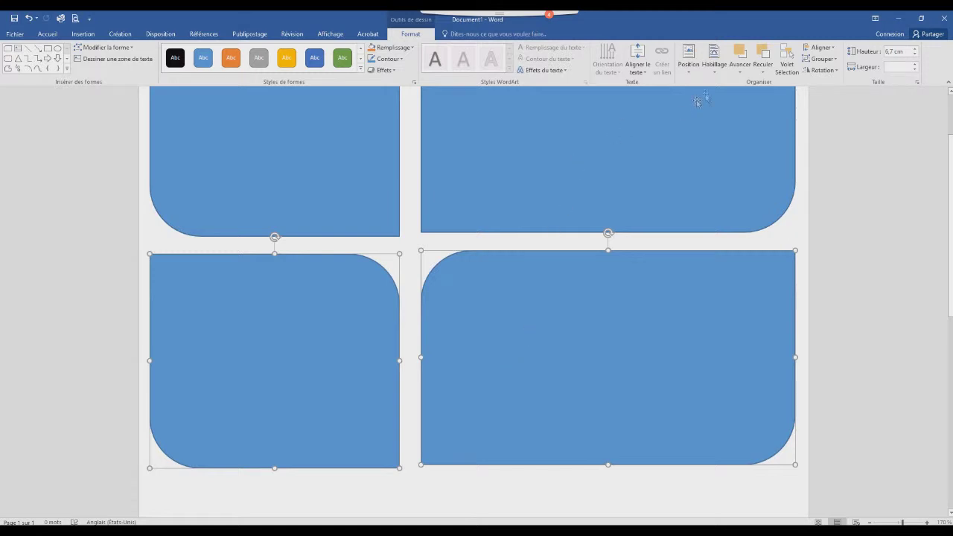
left_click(823, 70)
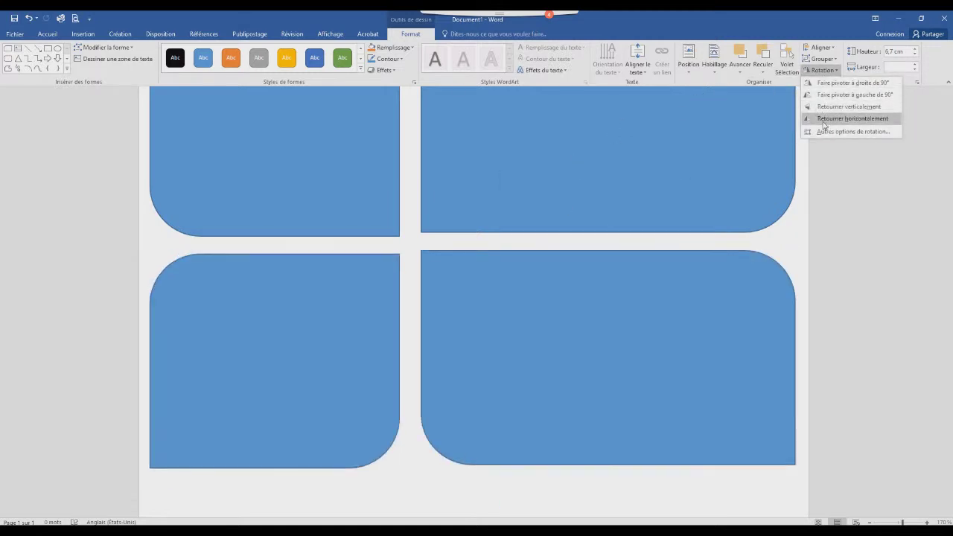
left_click(822, 120)
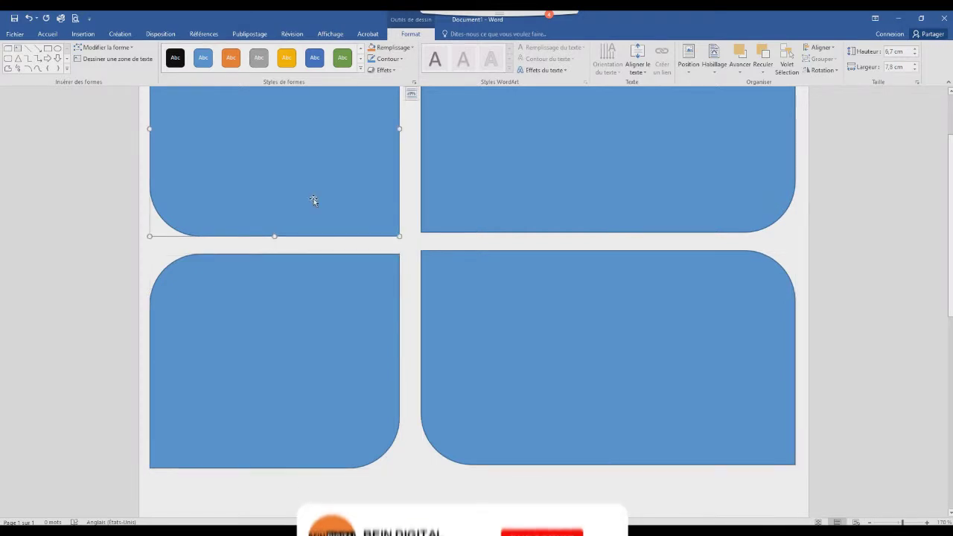
Fill the top-left panel with the portrait photo as a picture fill.
right_click(319, 228)
left_click(350, 409)
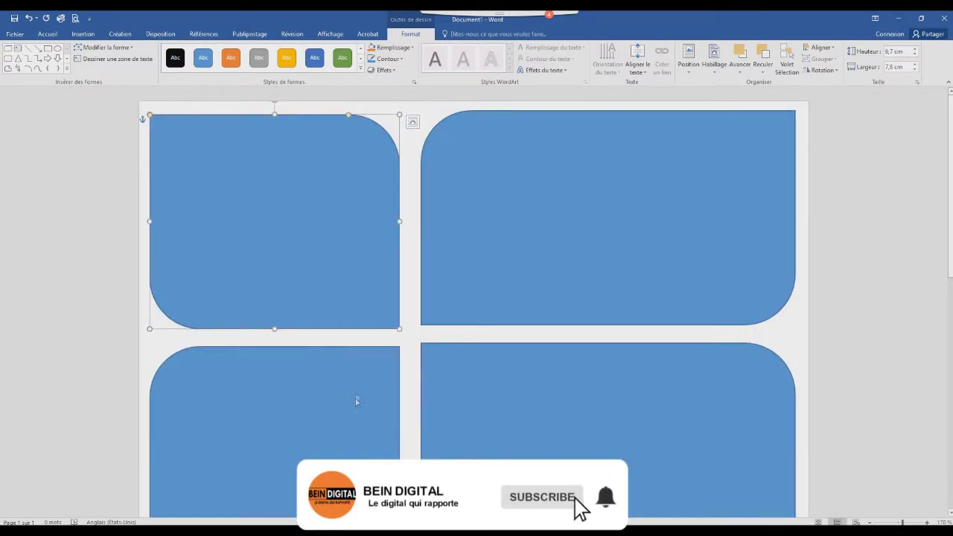
left_click(841, 135)
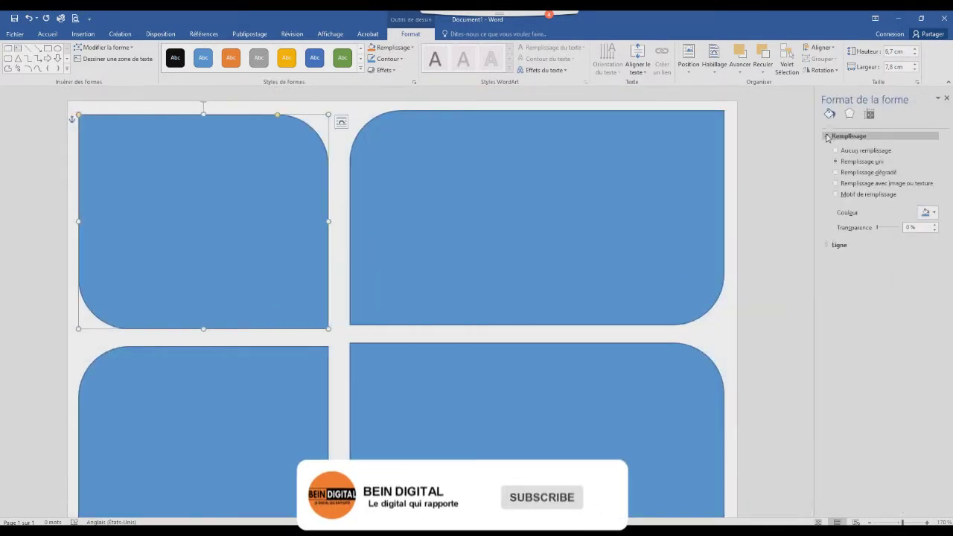
left_click(836, 183)
left_click(851, 223)
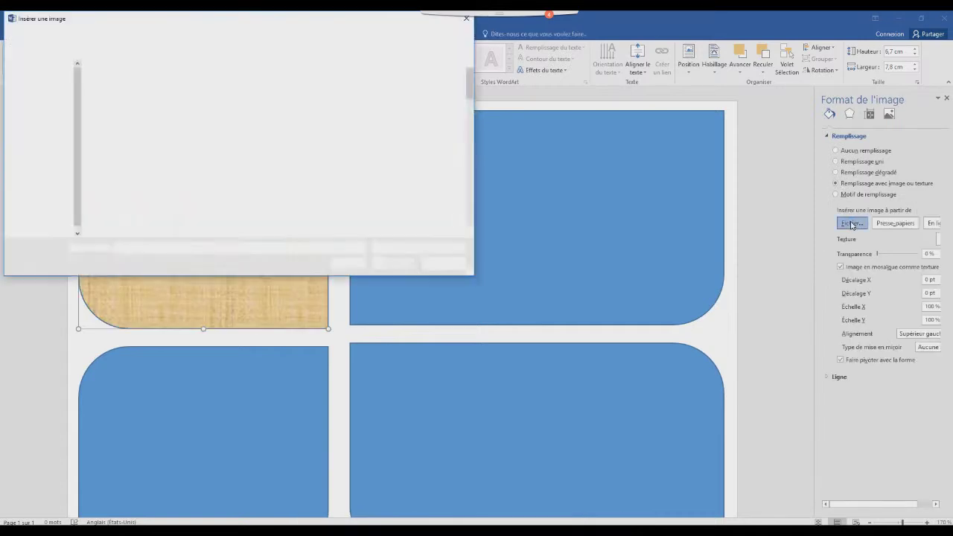
double_click(330, 236)
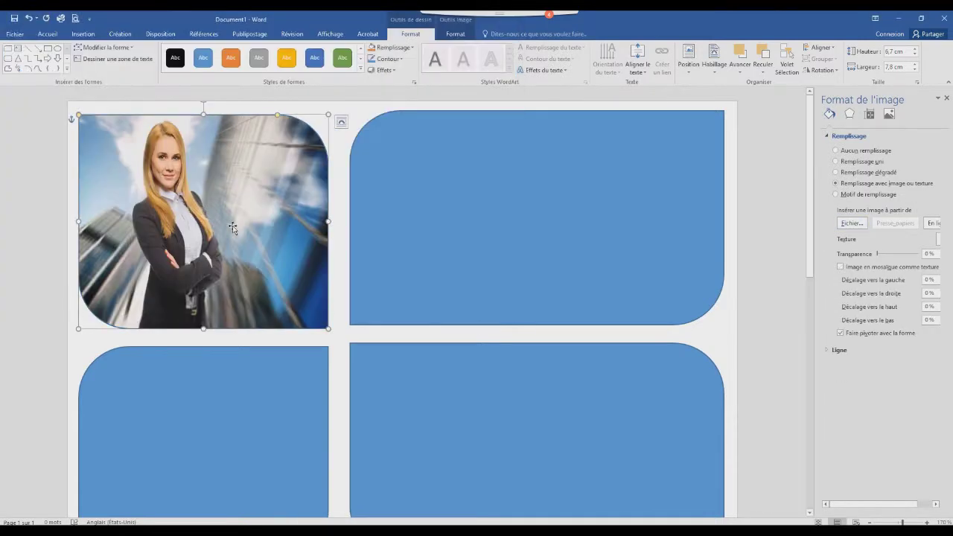
Adjust the photo's crop width and X/Y offsets, resetting the vertical offset to 0 cm.
left_click(282, 218)
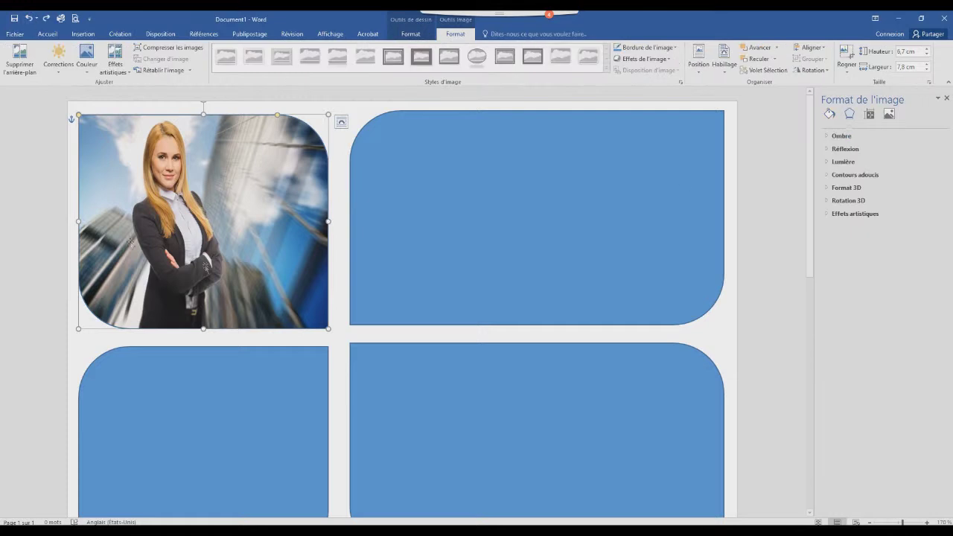
left_click(410, 34)
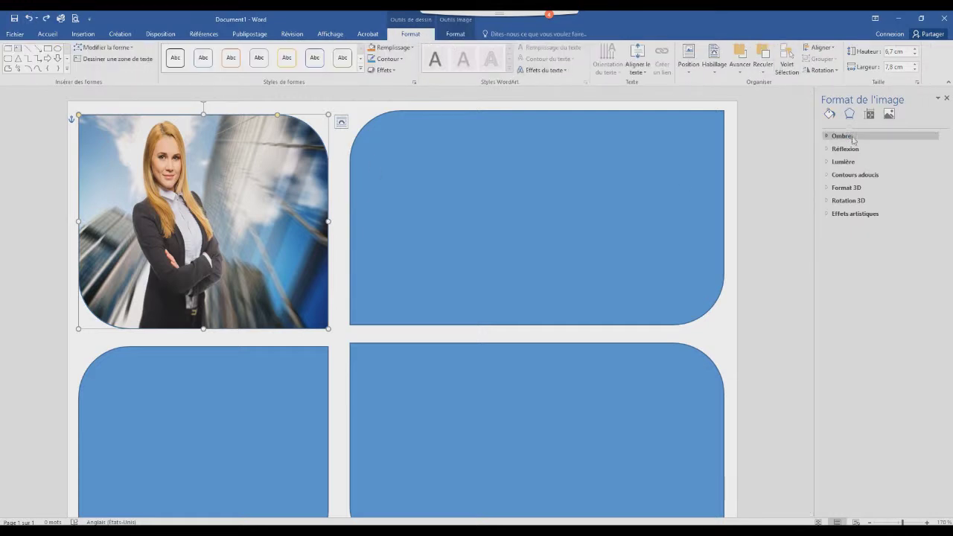
left_click(890, 115)
left_click(841, 162)
left_click(935, 183)
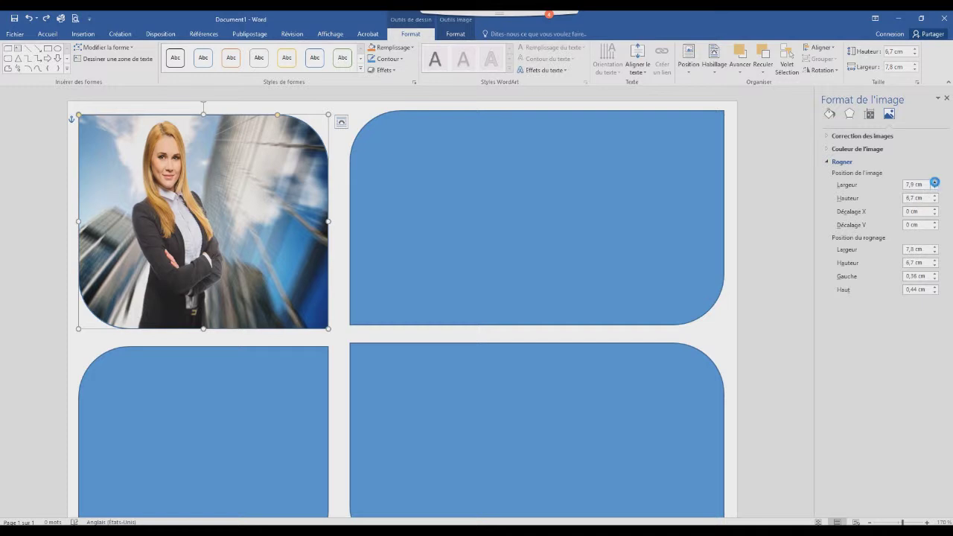
left_click(935, 183)
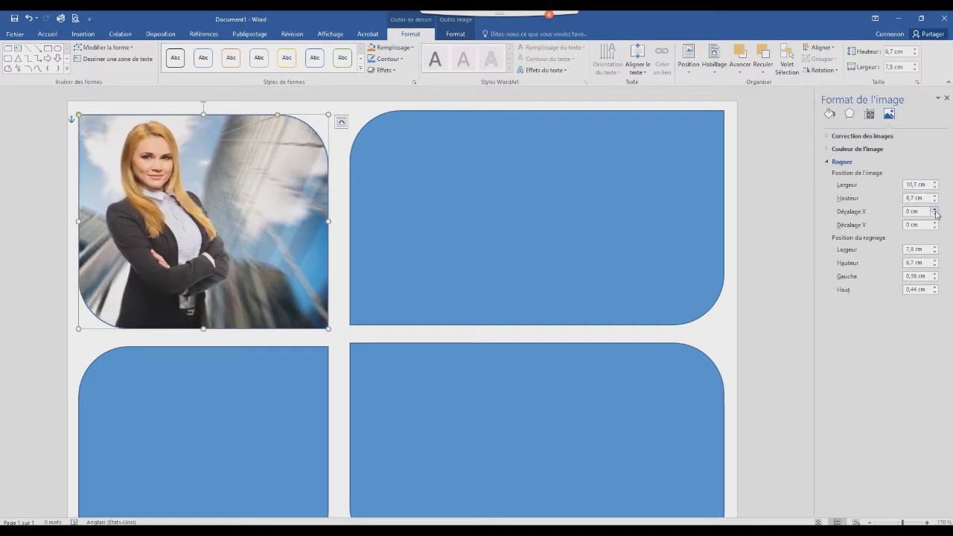
left_click(935, 212)
left_click(935, 225)
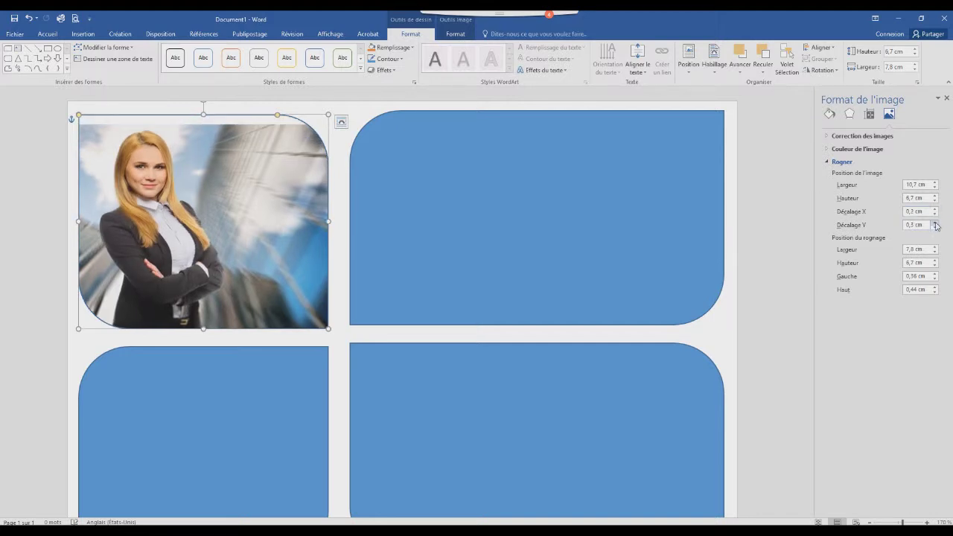
left_click(935, 229)
left_click(934, 224)
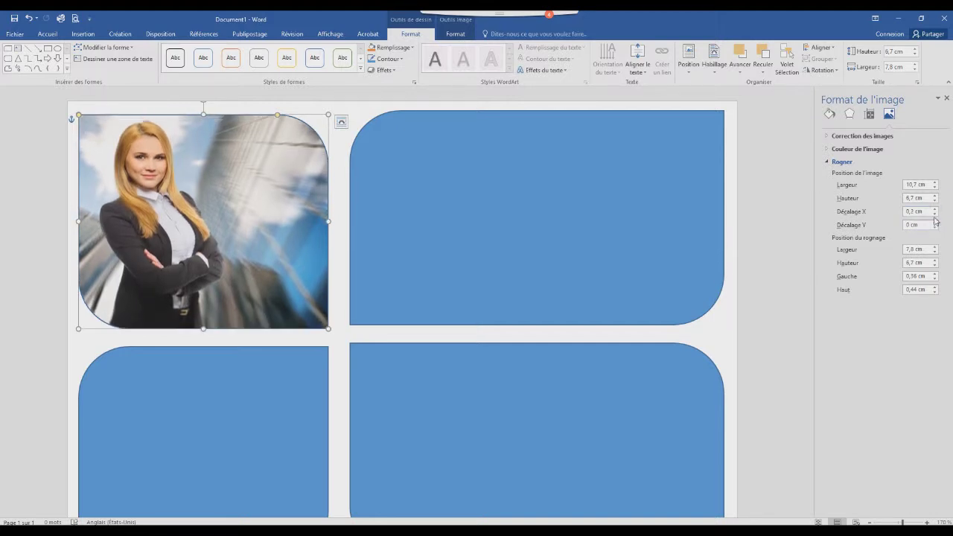
left_click(935, 215)
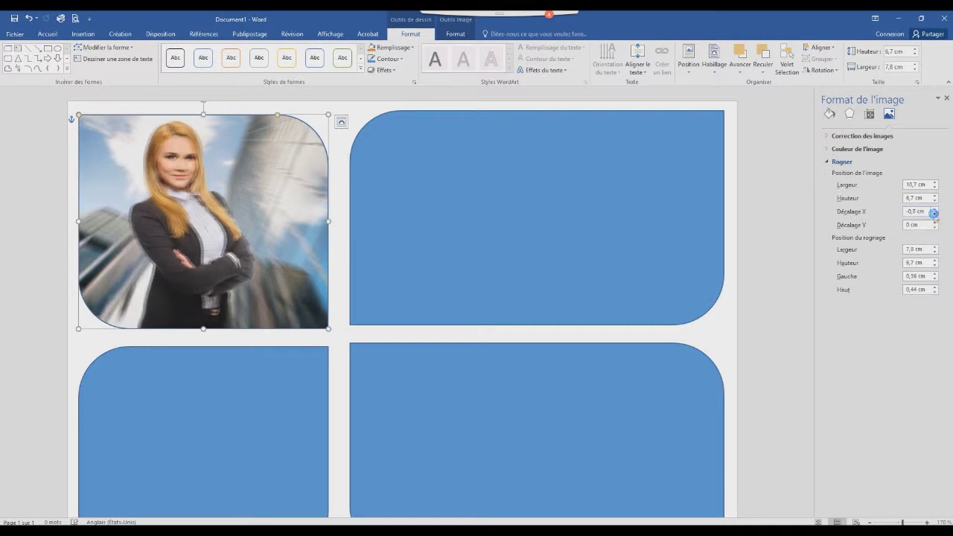
Enlarge the photo inside its frame to 14,9 cm wide.
left_click(935, 182)
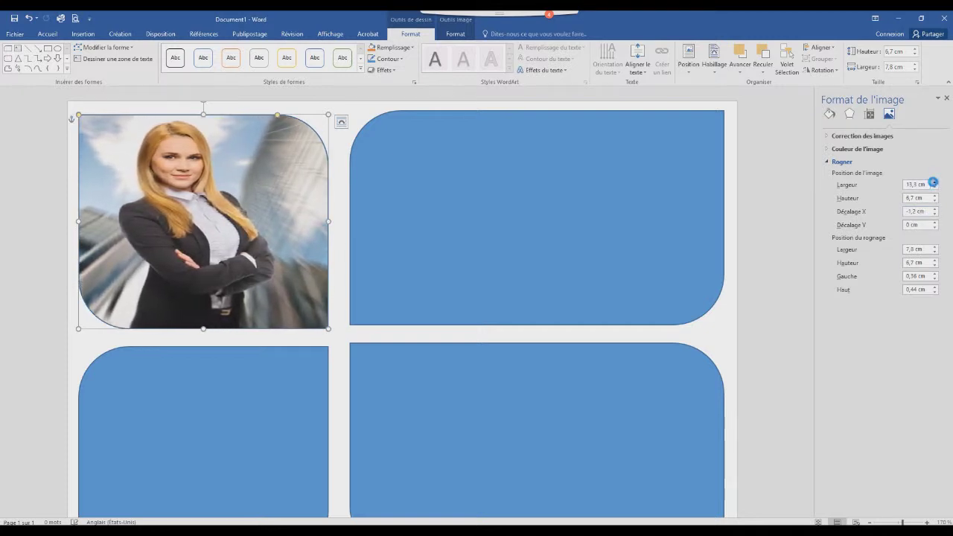
left_click(933, 183)
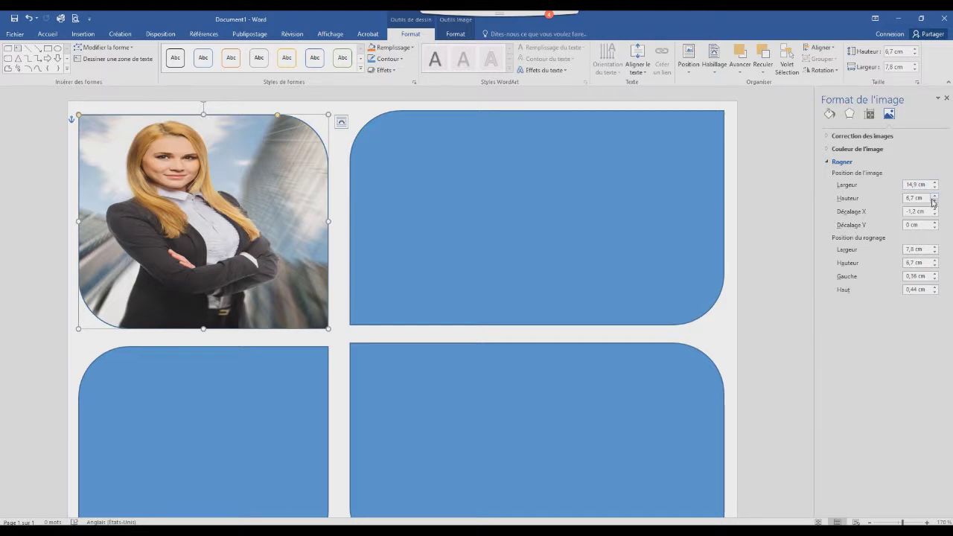
left_click(729, 228)
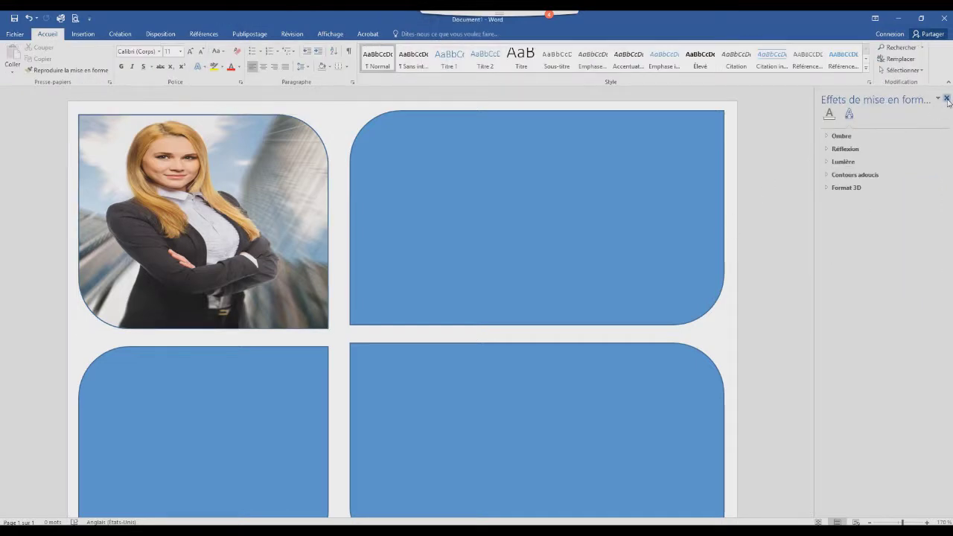
Give the photo panel a magenta outline.
left_click(947, 99)
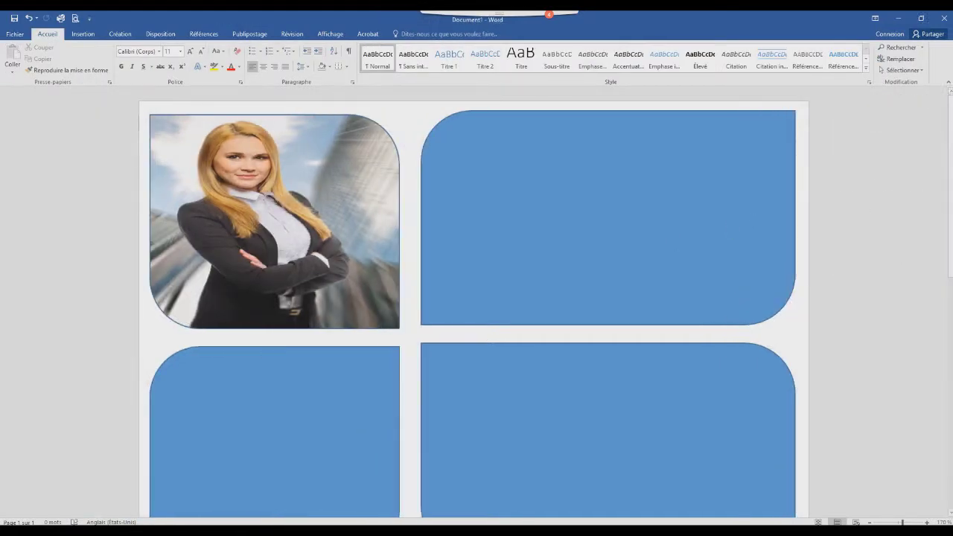
left_click(344, 270)
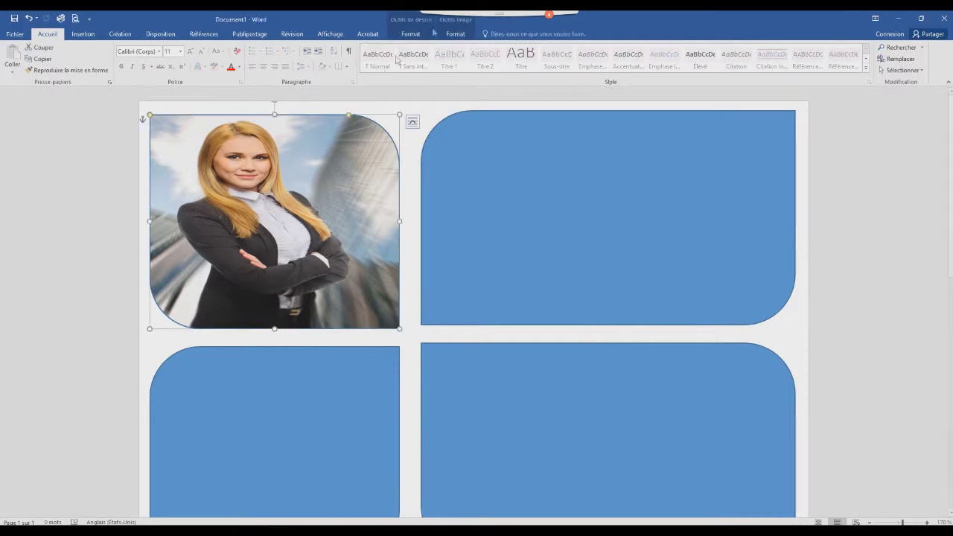
left_click(411, 34)
left_click(388, 59)
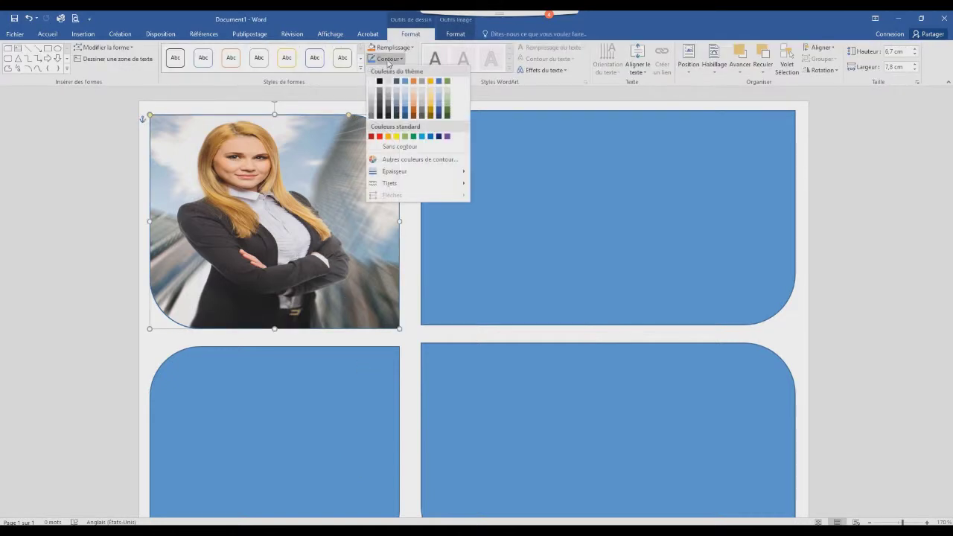
left_click(411, 159)
left_click(416, 187)
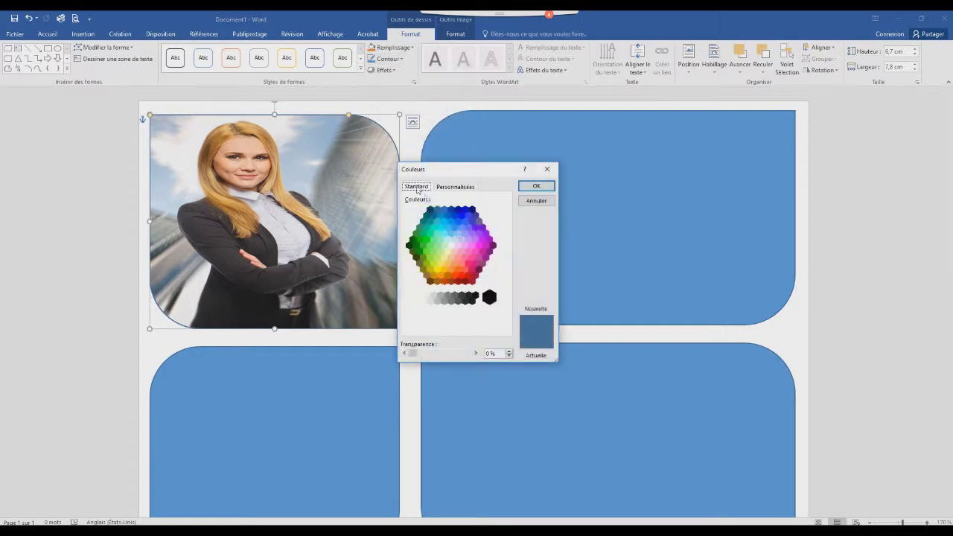
left_click(479, 246)
left_click(537, 187)
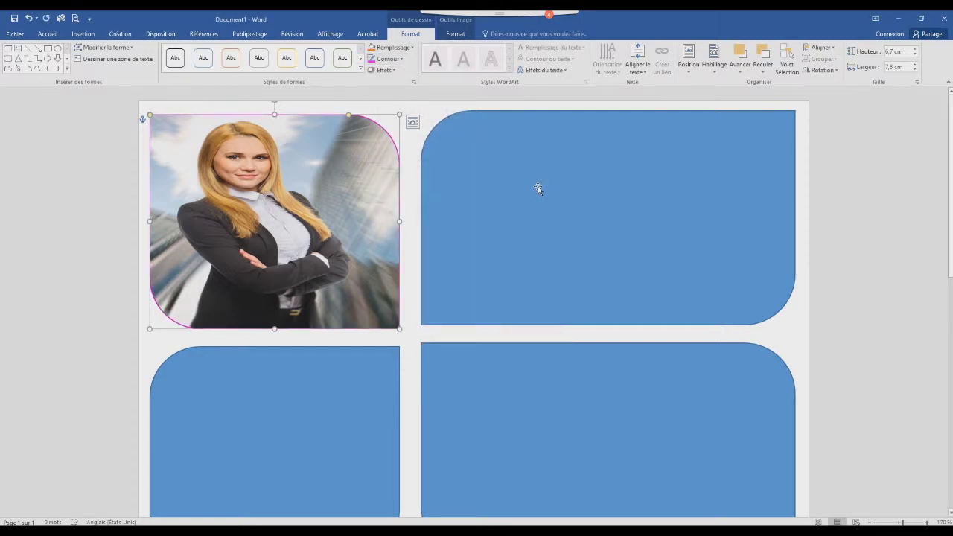
Give the upper-right panel a light-blue outline and grey fill.
left_click(479, 208)
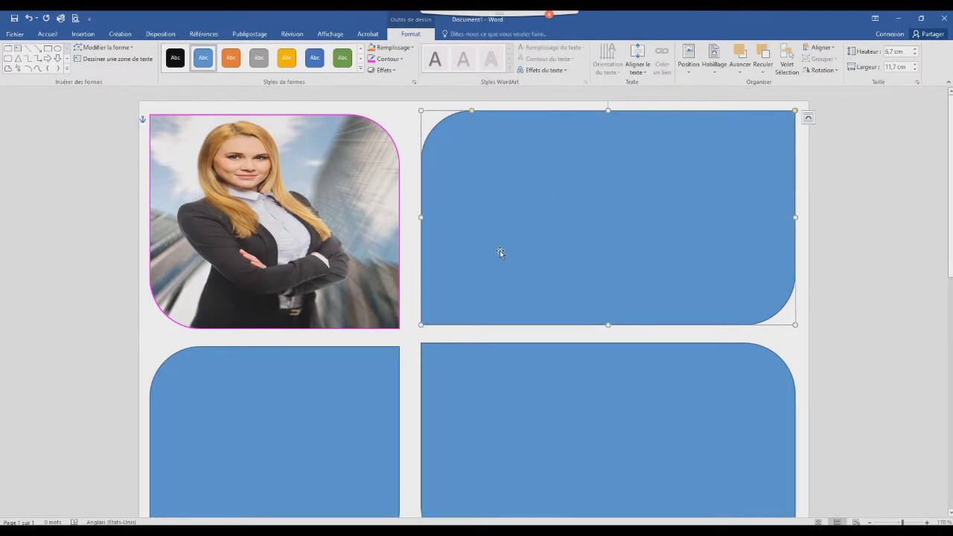
left_click(387, 59)
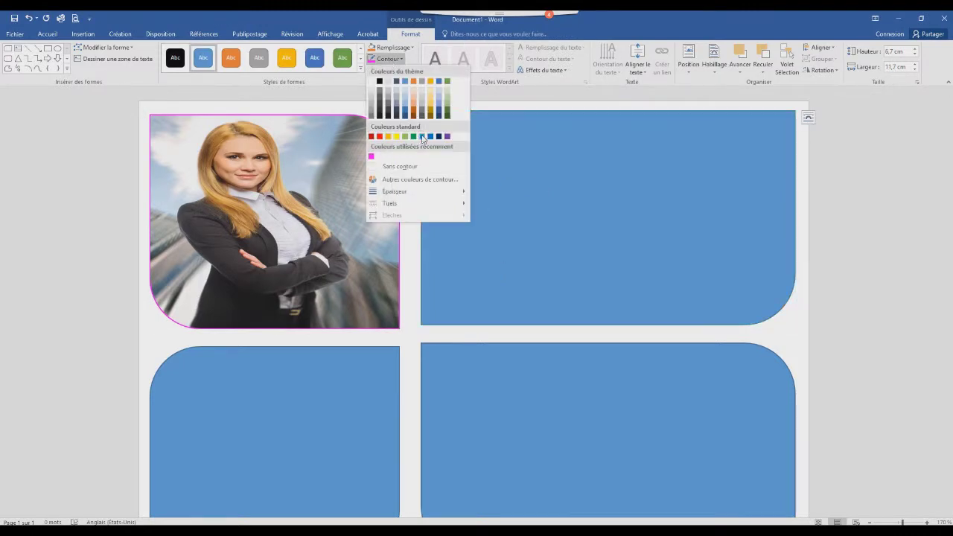
left_click(425, 139)
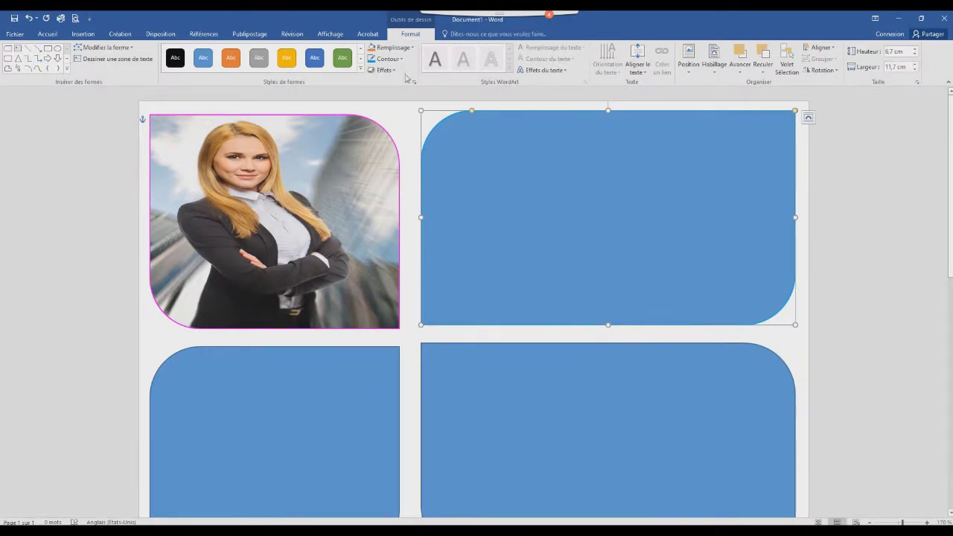
left_click(399, 47)
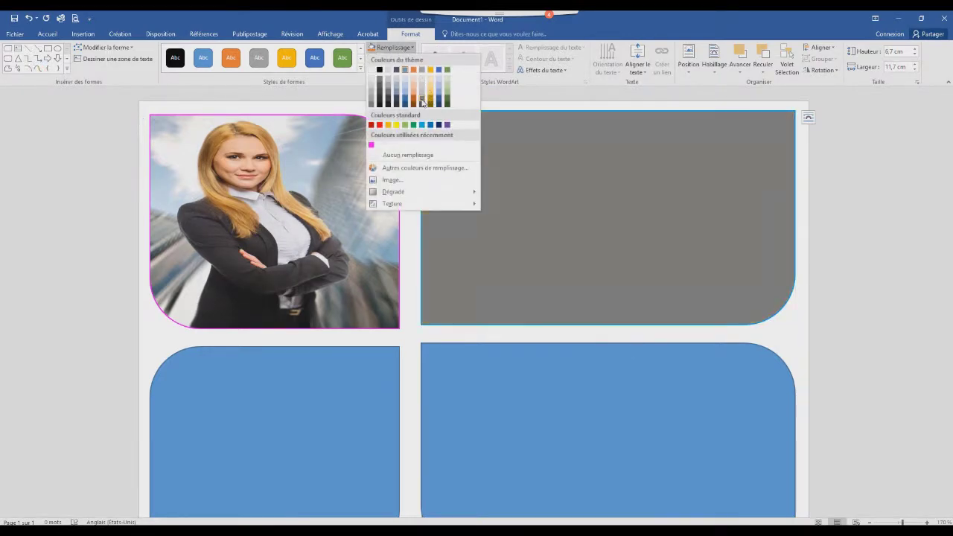
left_click(422, 79)
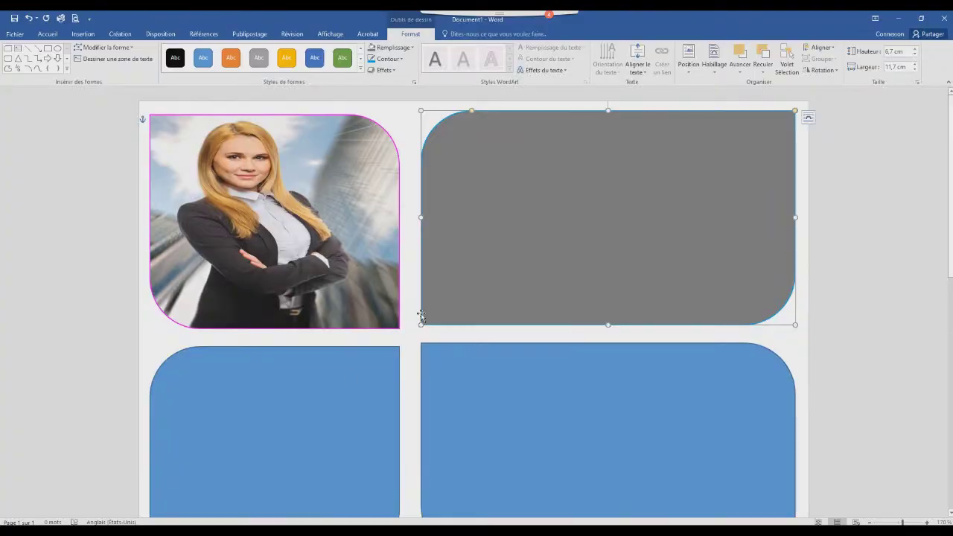
Give the lower-left panel a green outline and dark grey fill.
left_click(347, 383)
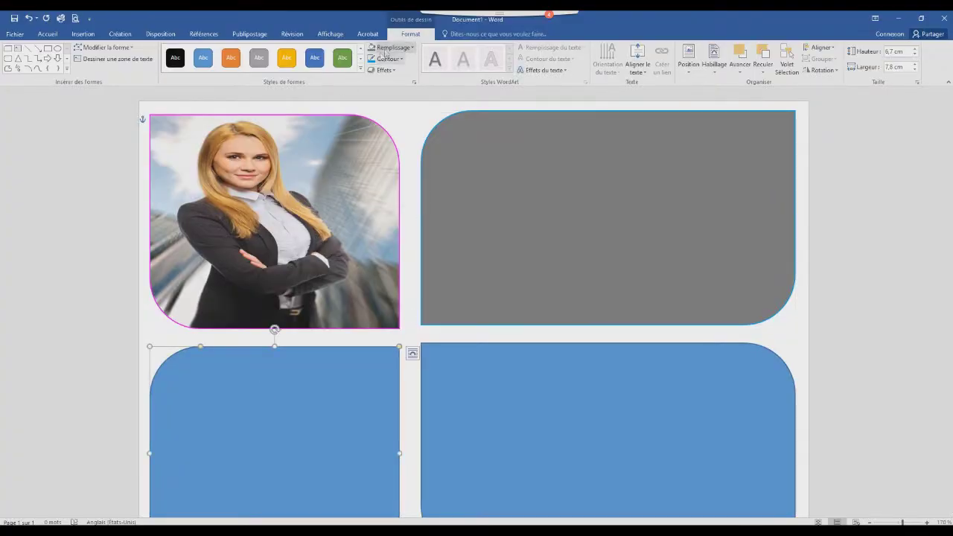
left_click(393, 48)
left_click(405, 168)
left_click(419, 248)
left_click(536, 185)
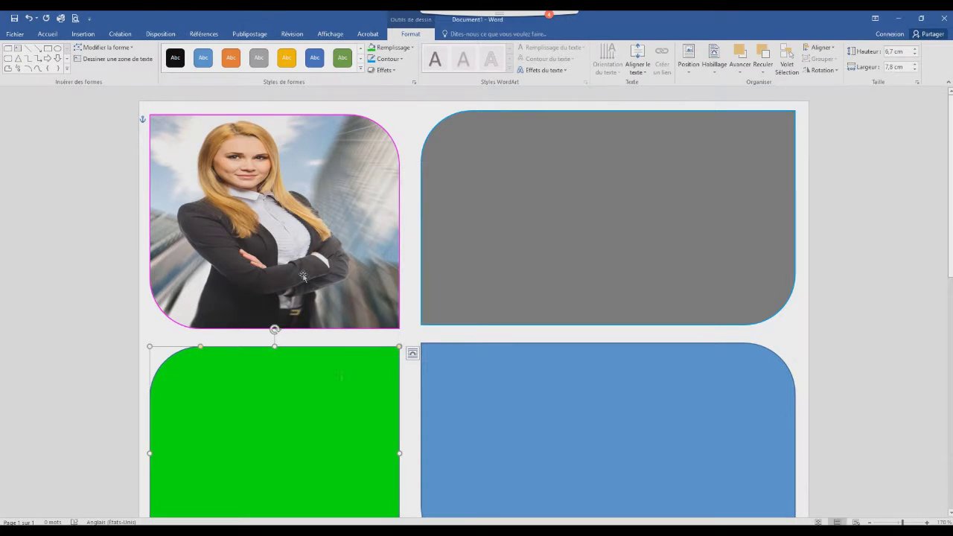
left_click(28, 18)
left_click(386, 59)
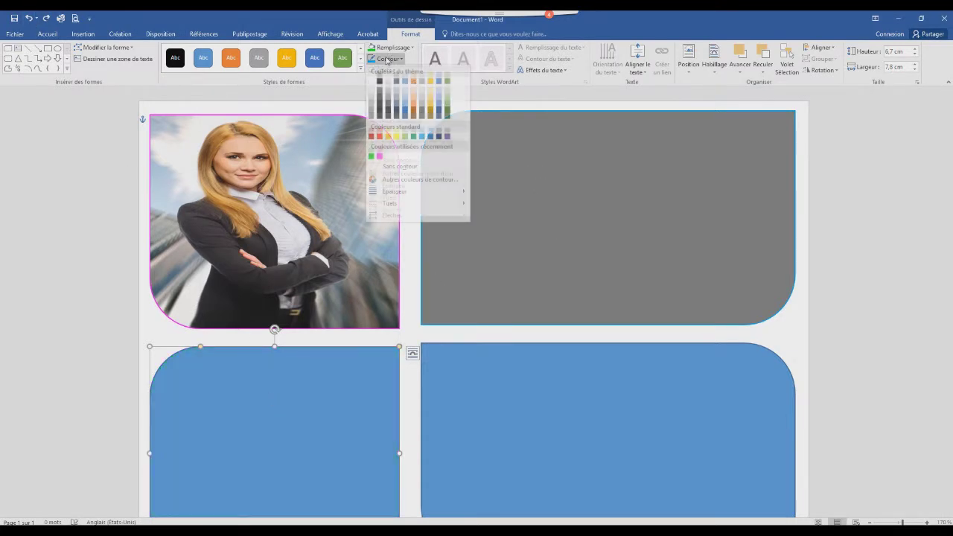
left_click(397, 175)
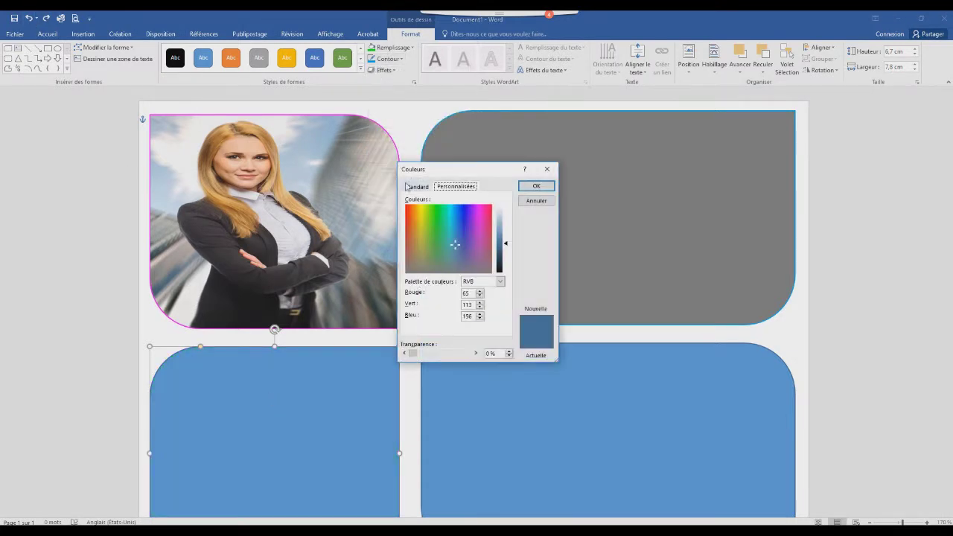
left_click(408, 186)
left_click(429, 243)
left_click(536, 186)
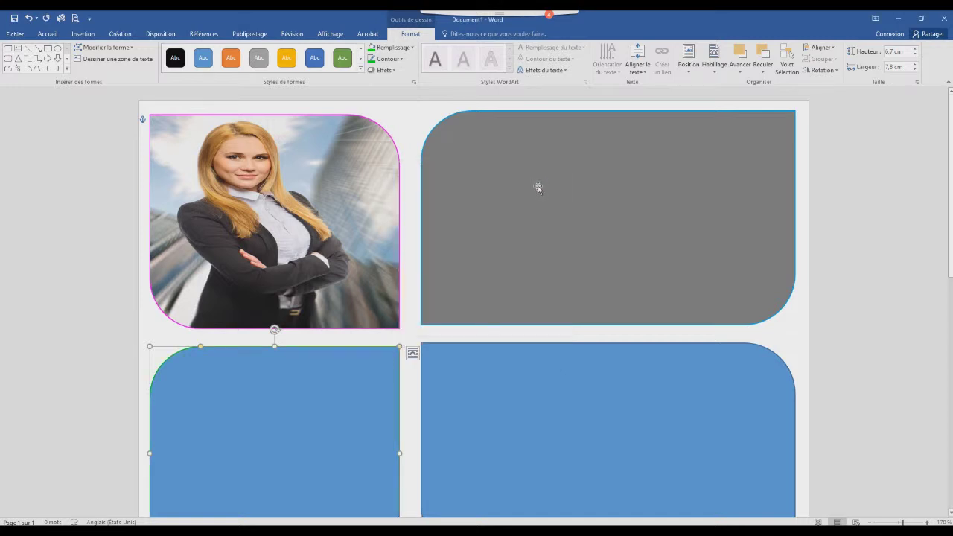
left_click(390, 47)
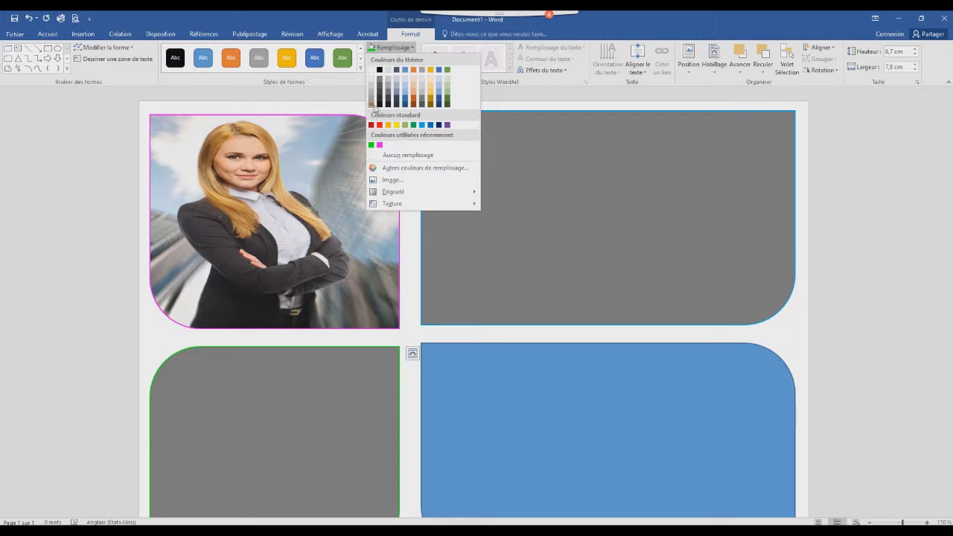
left_click(422, 105)
Give the lower-right panel an orange outline and light grey fill.
left_click(476, 389)
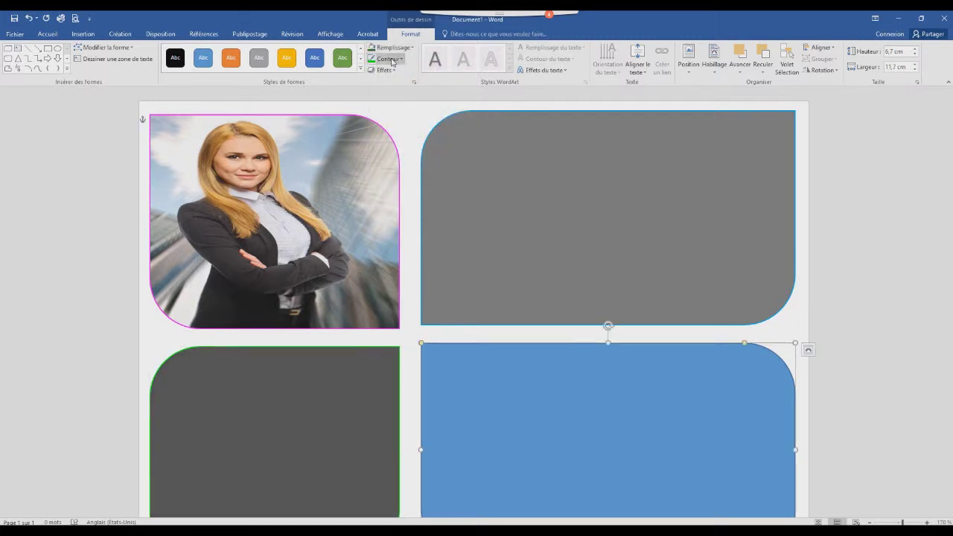
left_click(391, 47)
left_click(406, 181)
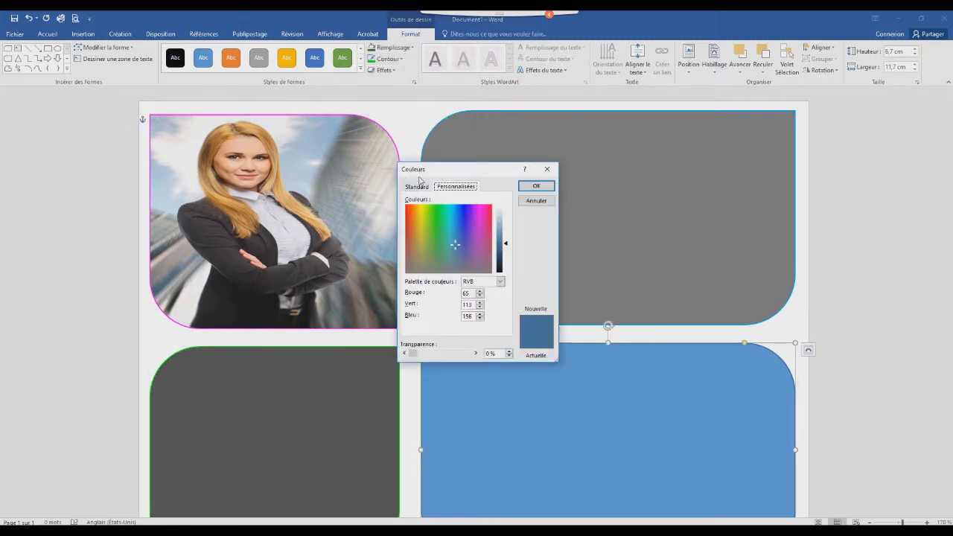
left_click(419, 185)
left_click(458, 269)
left_click(532, 186)
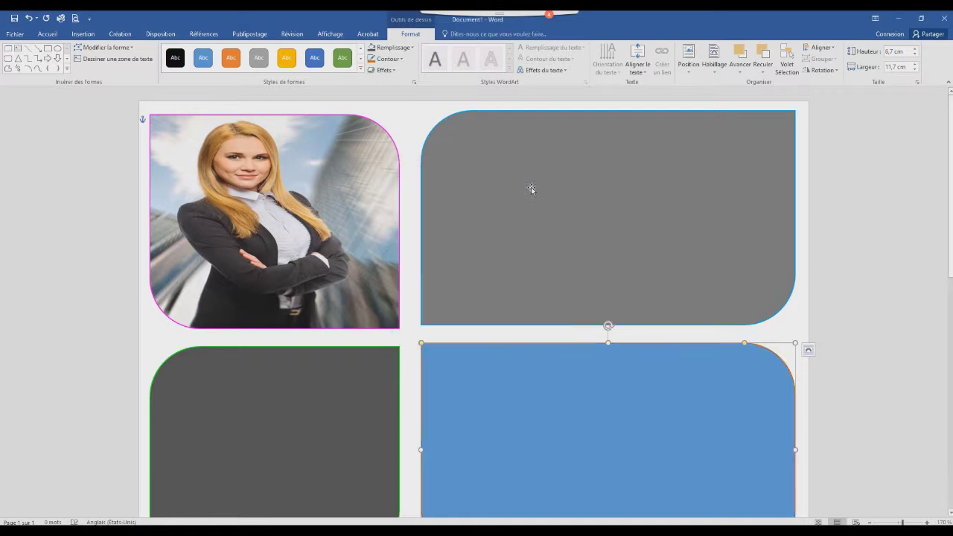
left_click(392, 48)
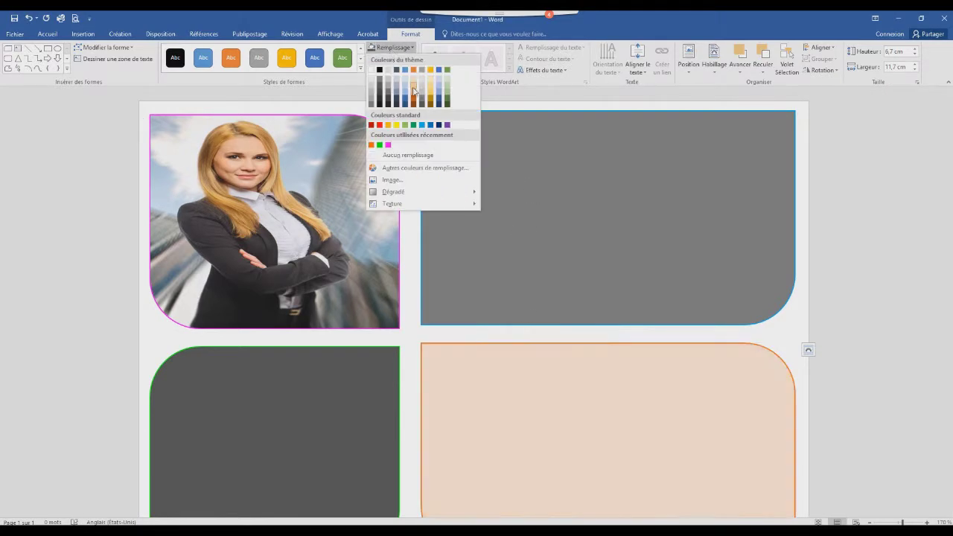
left_click(423, 102)
scroll(507, 404, "down", 7)
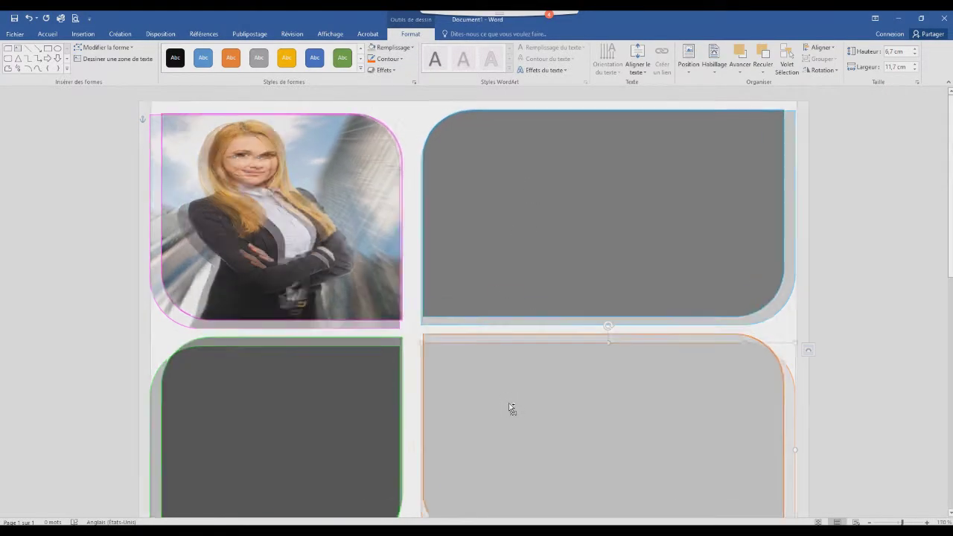
left_click(339, 322, "shift")
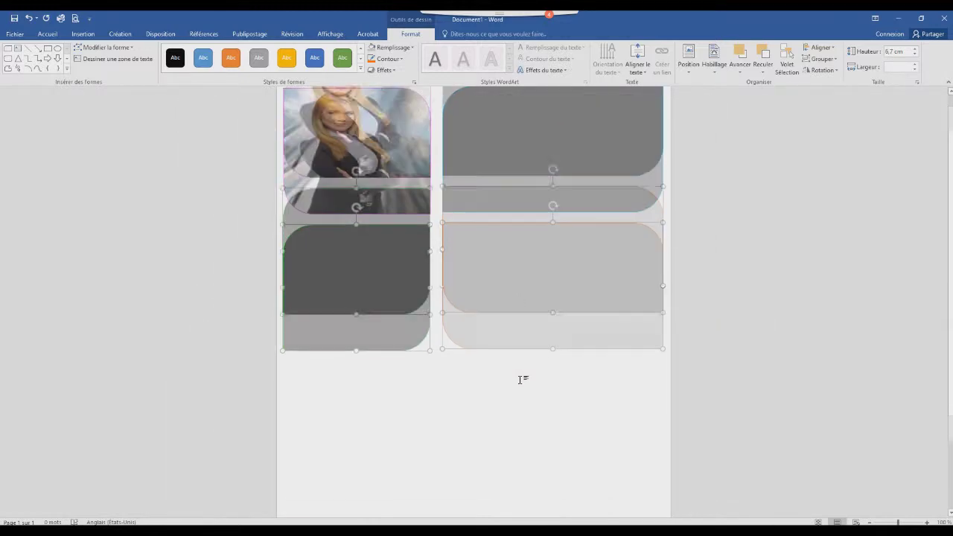
scroll(516, 378, "down", 1)
left_click_drag(551, 293, 540, 465)
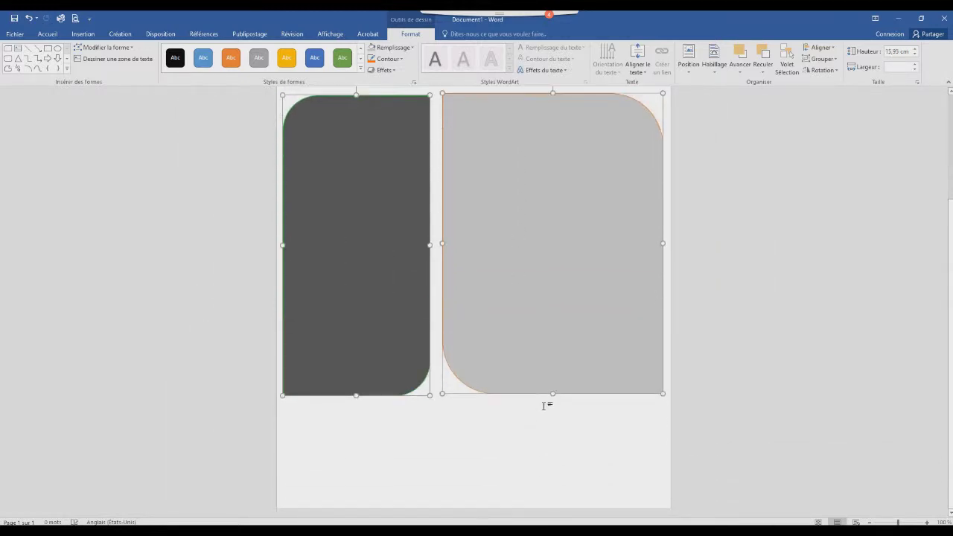
left_click_drag(551, 394, 552, 491)
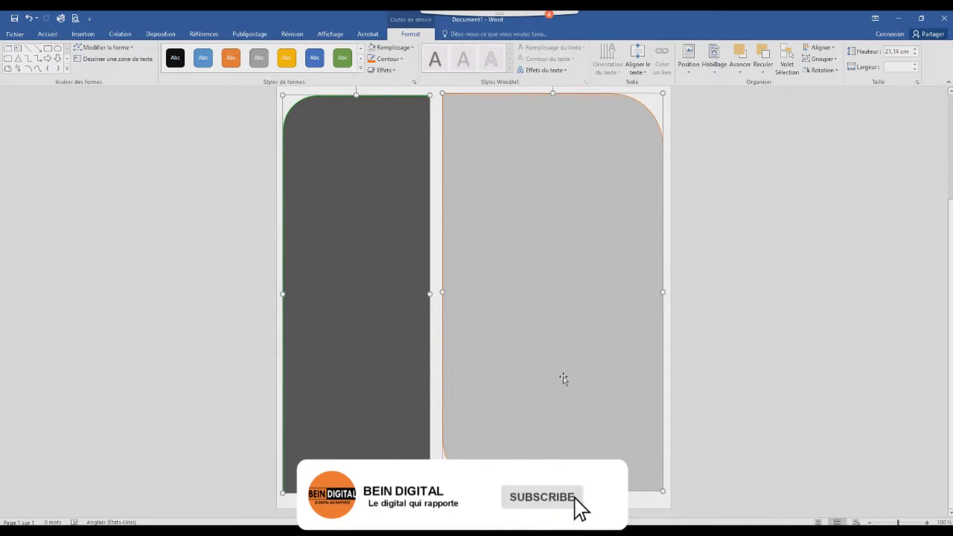
key("Down")
key("Down")
key("Down")
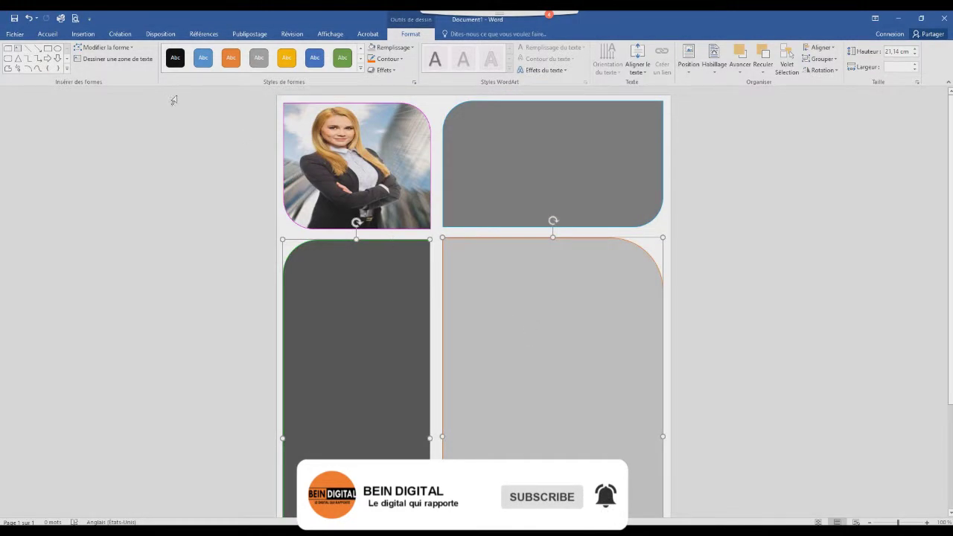
left_click(536, 186)
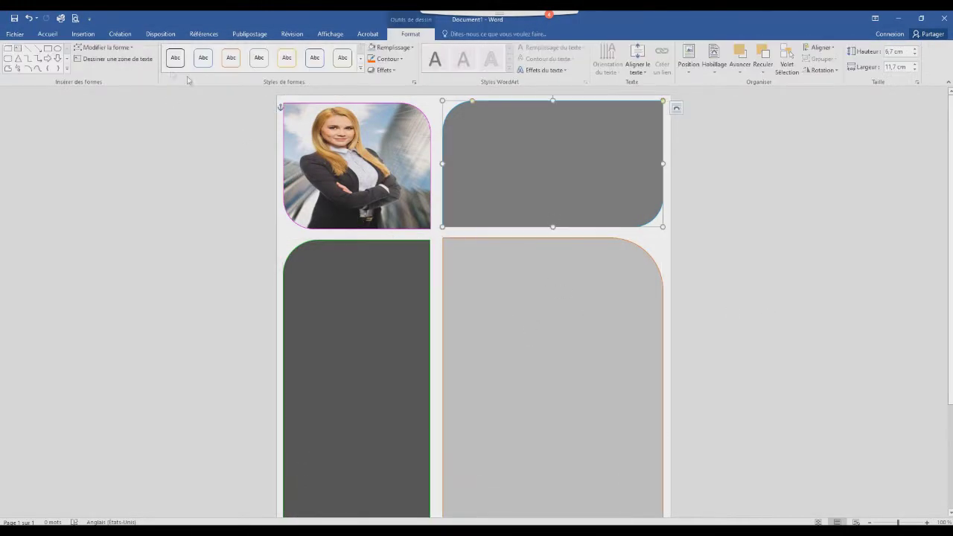
Draw a plain rectangle bar across the top-right grey panel.
left_click(83, 34)
left_click(155, 58)
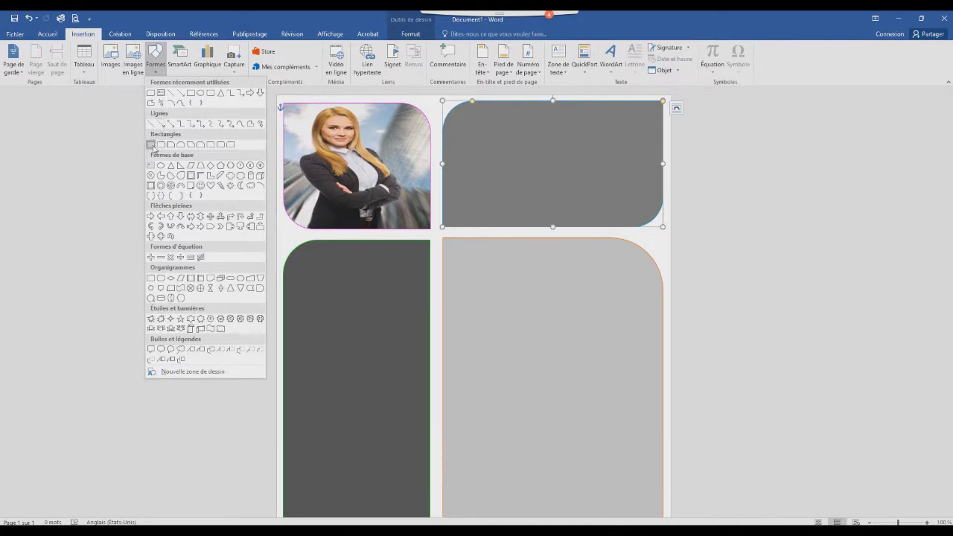
left_click(152, 144)
left_click_drag(444, 199, 593, 214)
Size the bar to 10,5 cm wide and 1,2 cm high.
left_click(533, 204)
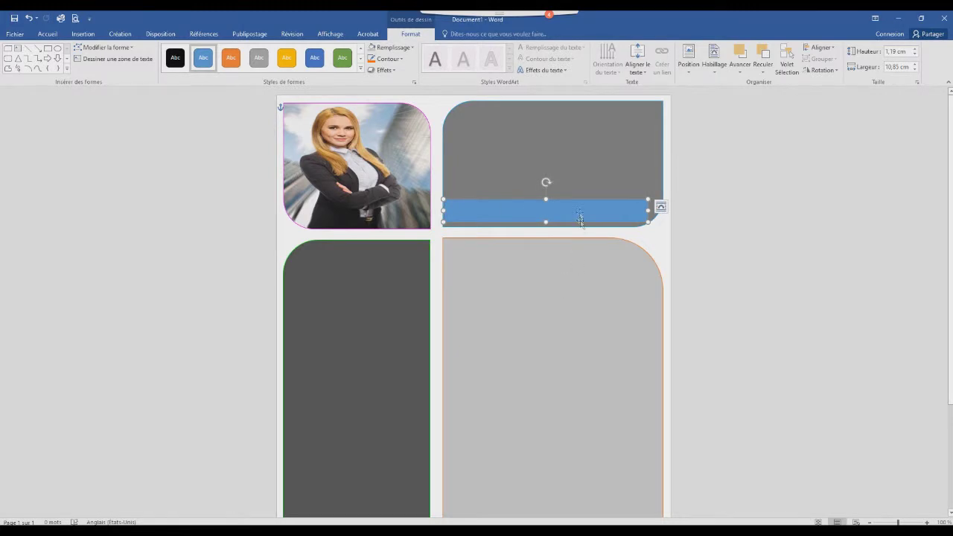
left_click(915, 71)
left_click(915, 71)
left_click(914, 71)
left_click(915, 71)
left_click(915, 49)
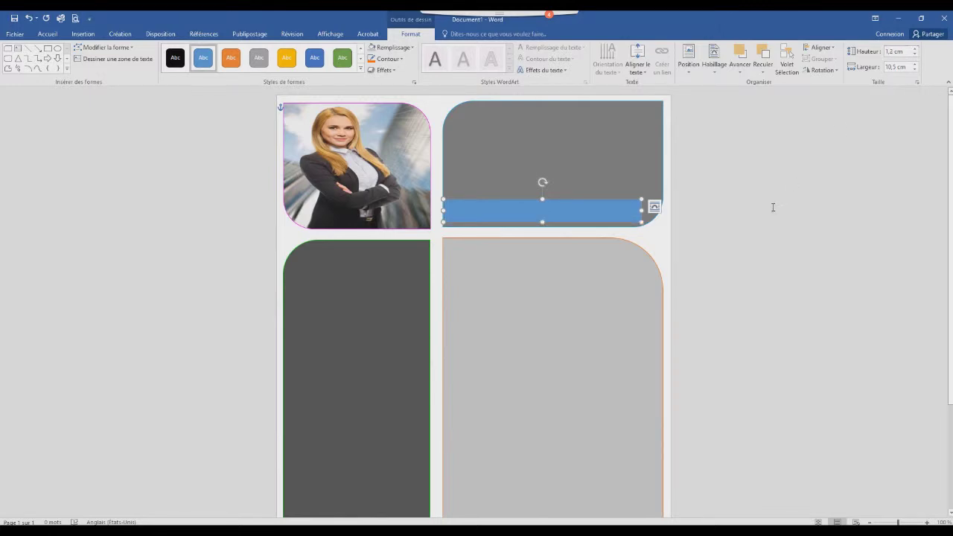
Give the bar a gradient fill in the Format Shape pane.
right_click(519, 221)
left_click(556, 400)
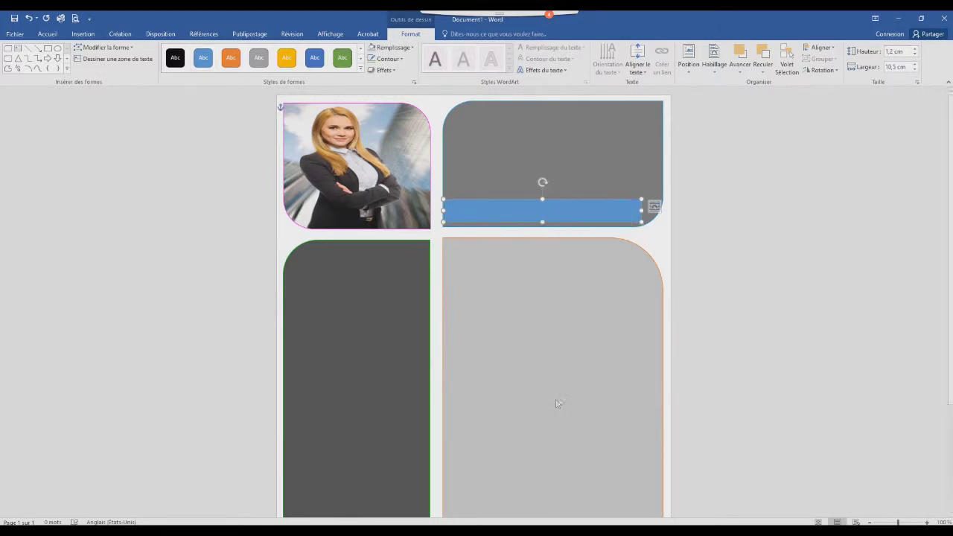
left_click(842, 172)
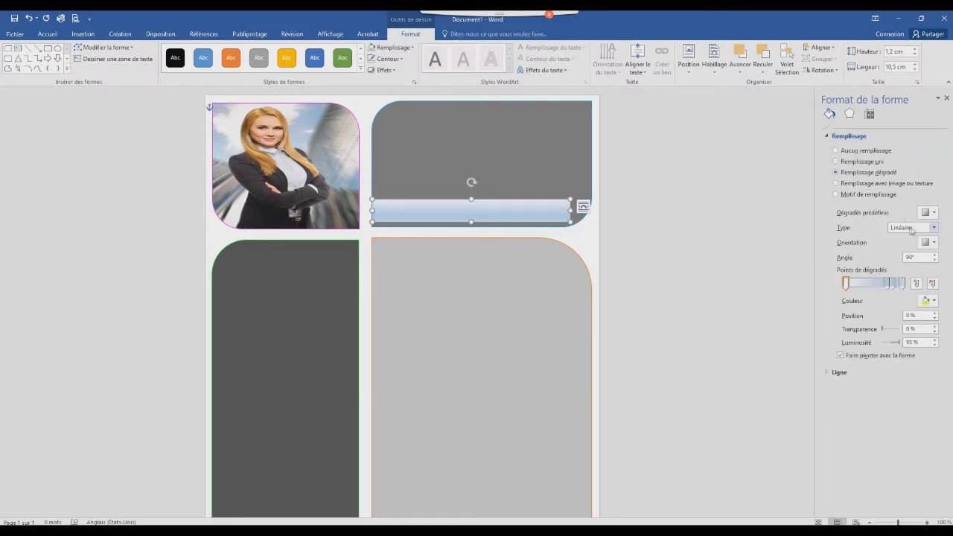
Set the gradient angle to 0° with two stops, bright blue fading to darker.
left_click(933, 259)
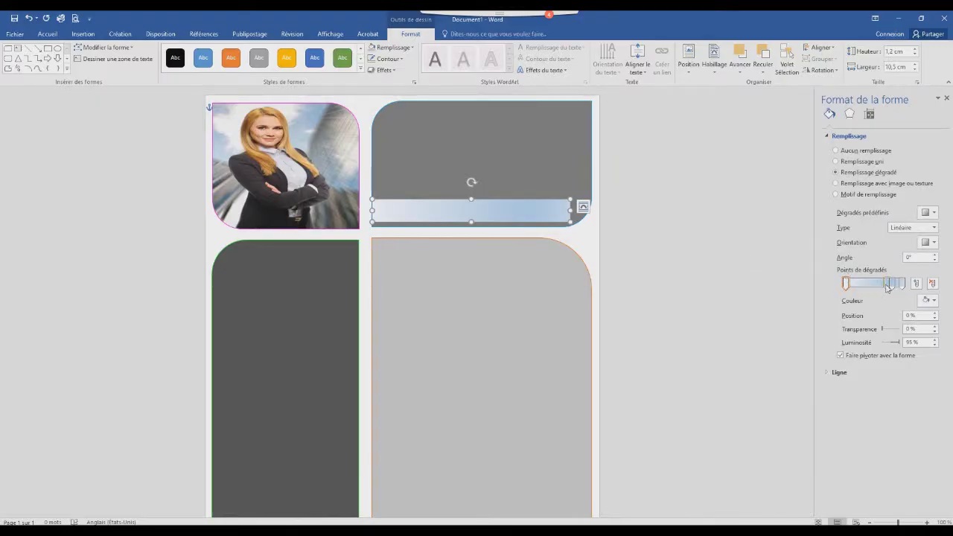
left_click(932, 283)
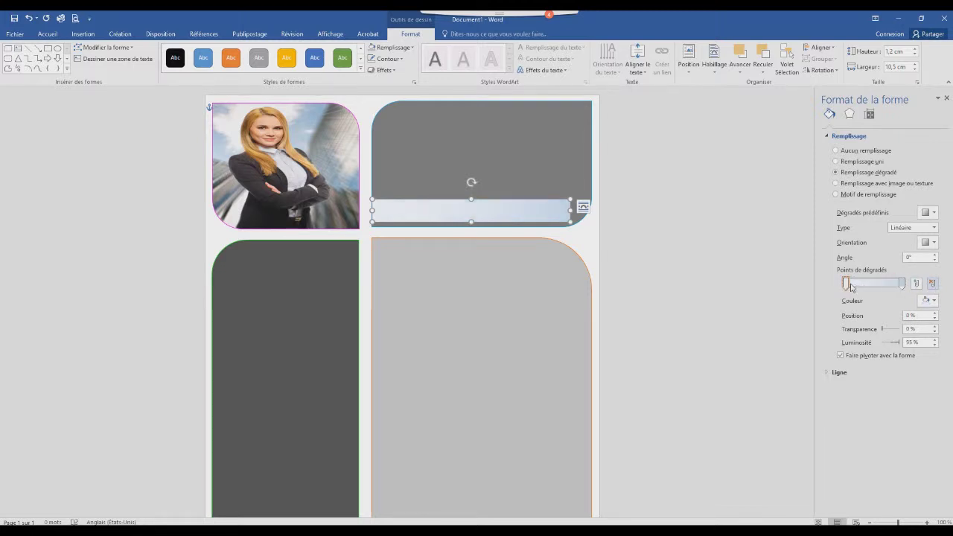
left_click(933, 300)
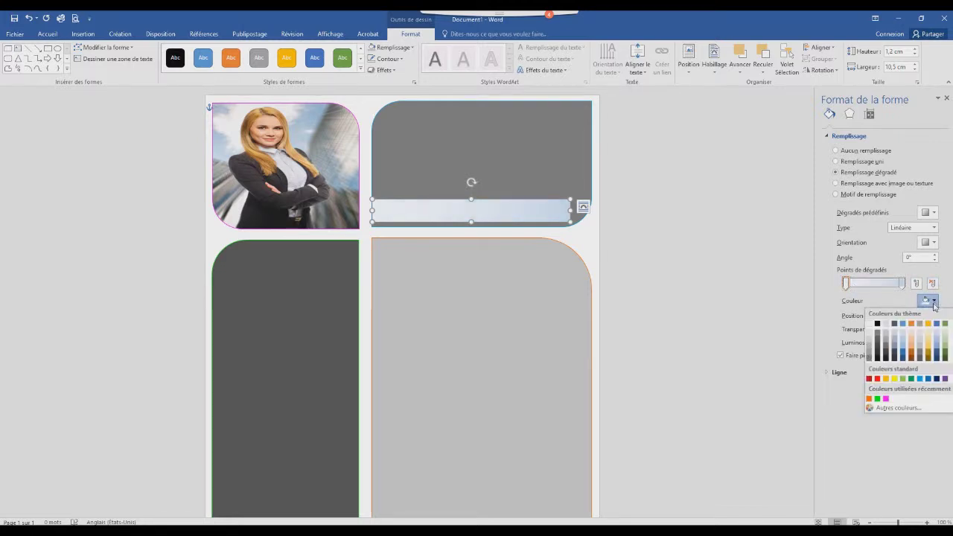
left_click(918, 378)
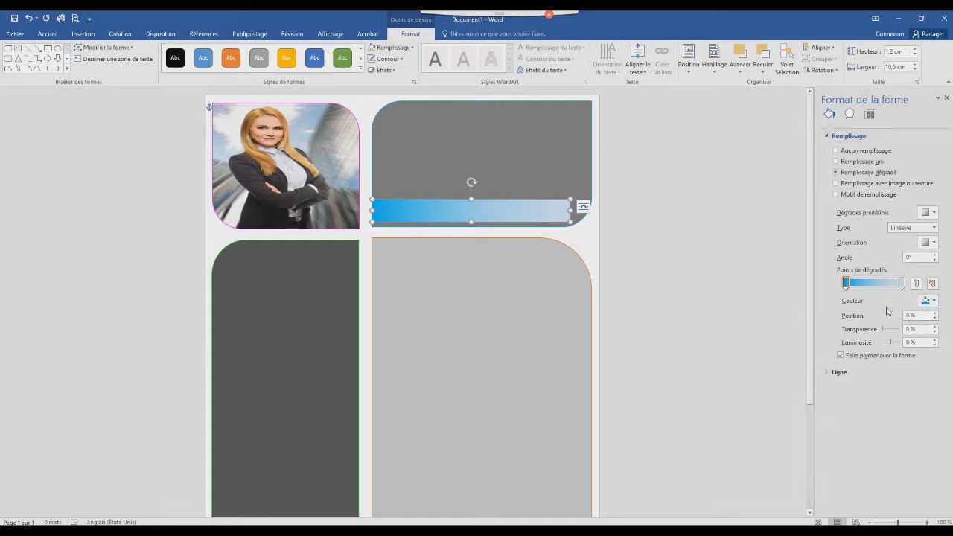
left_click(935, 300)
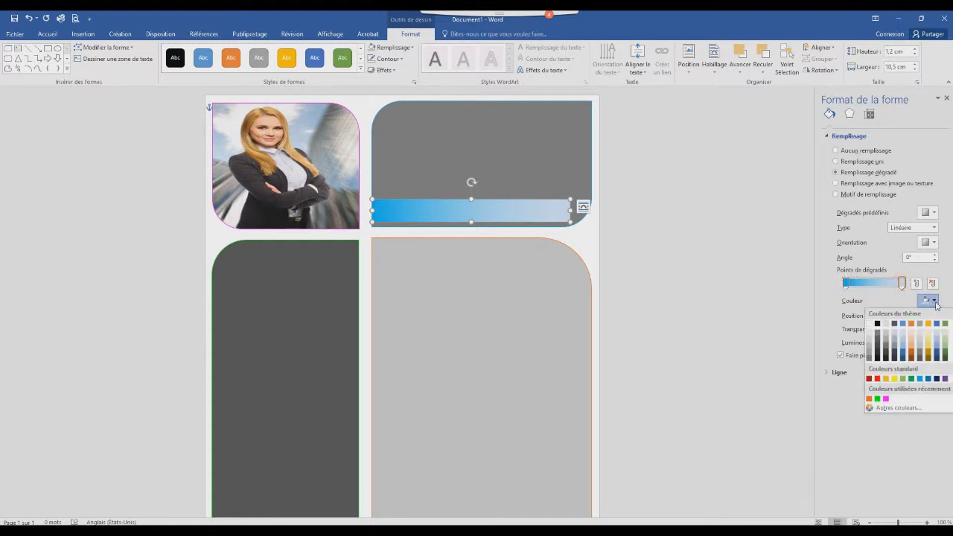
left_click(920, 354)
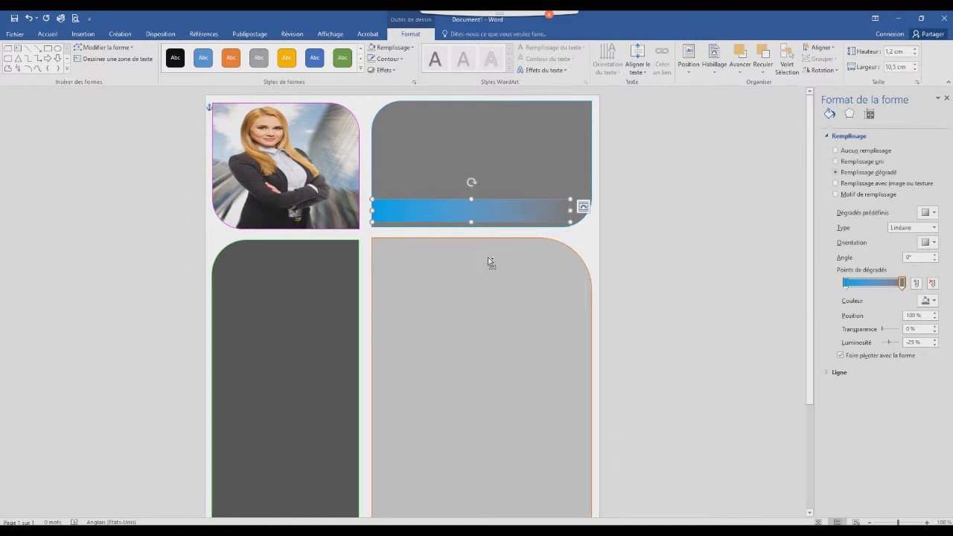
Stretch the bar leftward past the grey panel's edge to 10,9 cm wide.
scroll(490, 261, "up", 5, "ctrl")
mouse_move(343, 219)
left_mouse_down()
mouse_move(331, 219)
mouse_move(374, 220)
left_mouse_up()
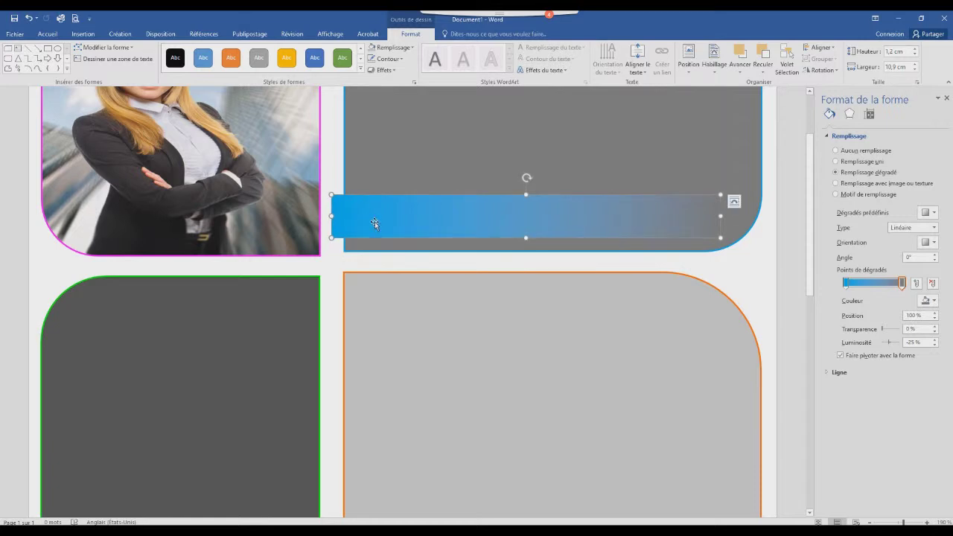
left_click_drag(374, 218, 373, 218)
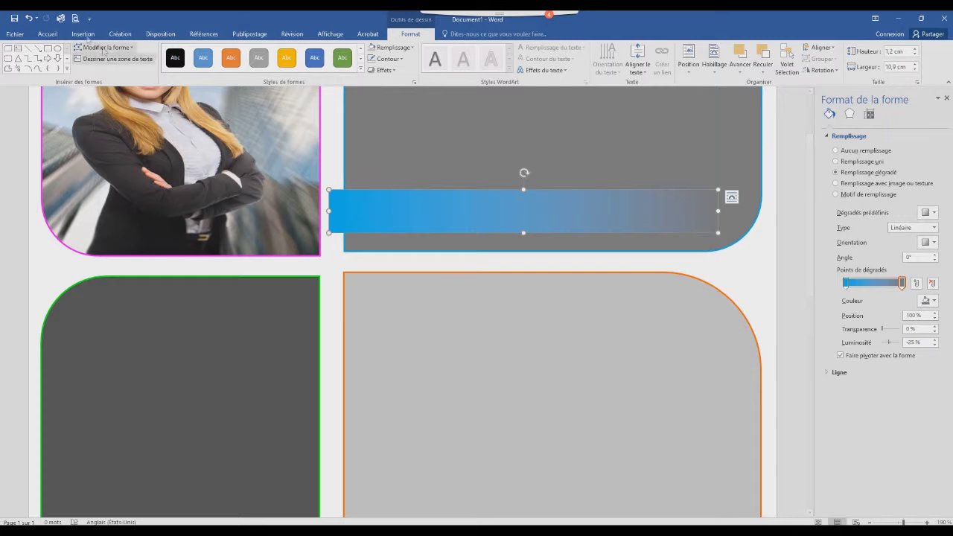
left_click(83, 34)
Draw a small right triangle under the ribbon's left end and flip it upside down.
left_click(156, 63)
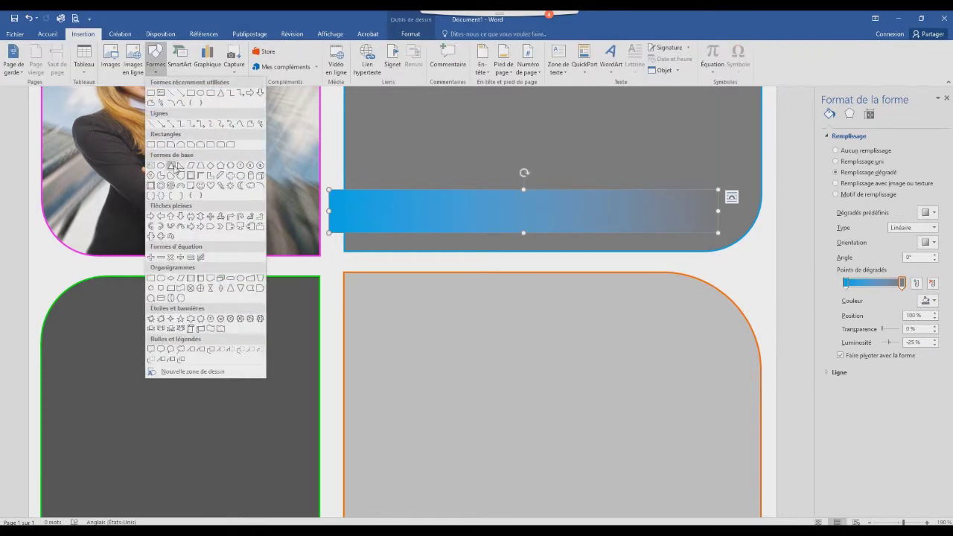
left_click(179, 170)
left_click_drag(329, 233, 343, 253)
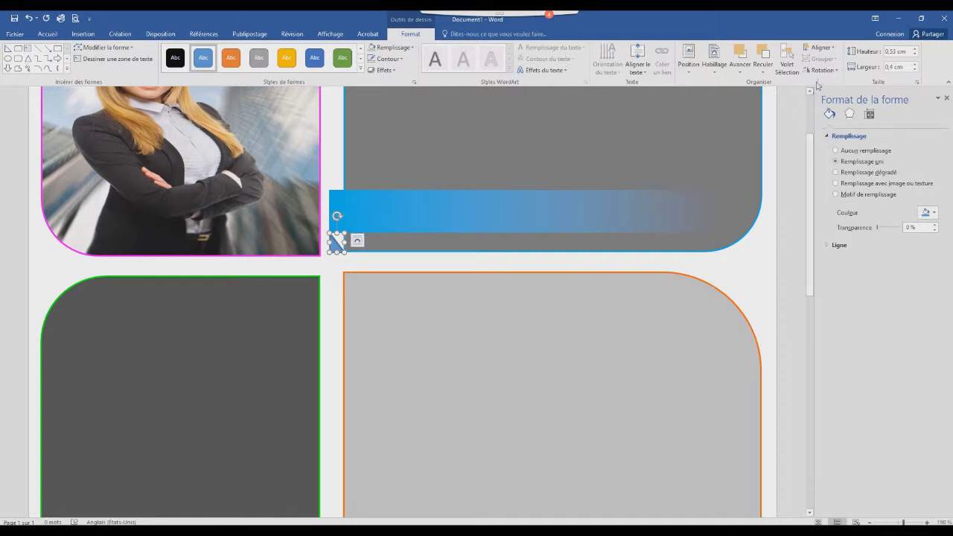
left_click_drag(338, 216, 336, 259)
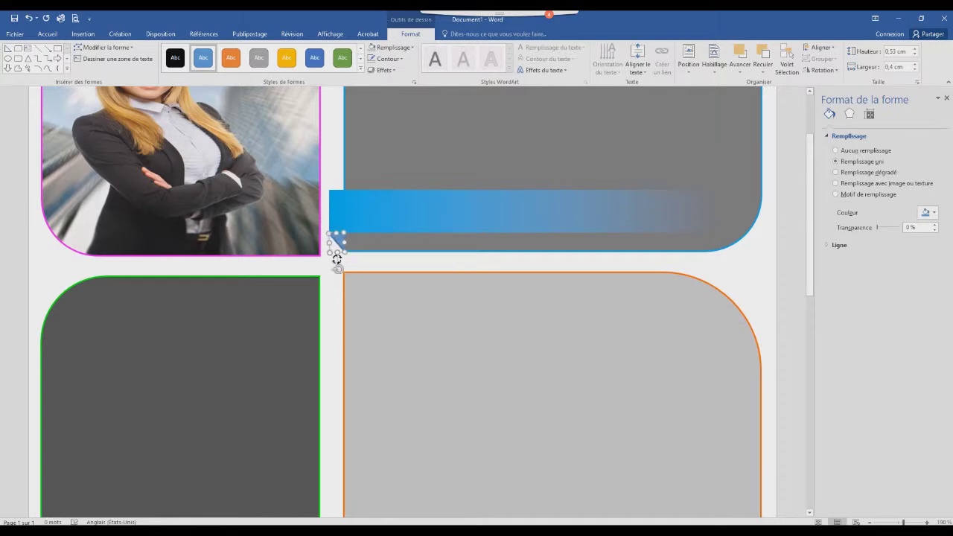
Apply a fill to the small triangle under the ribbon.
left_click(375, 262)
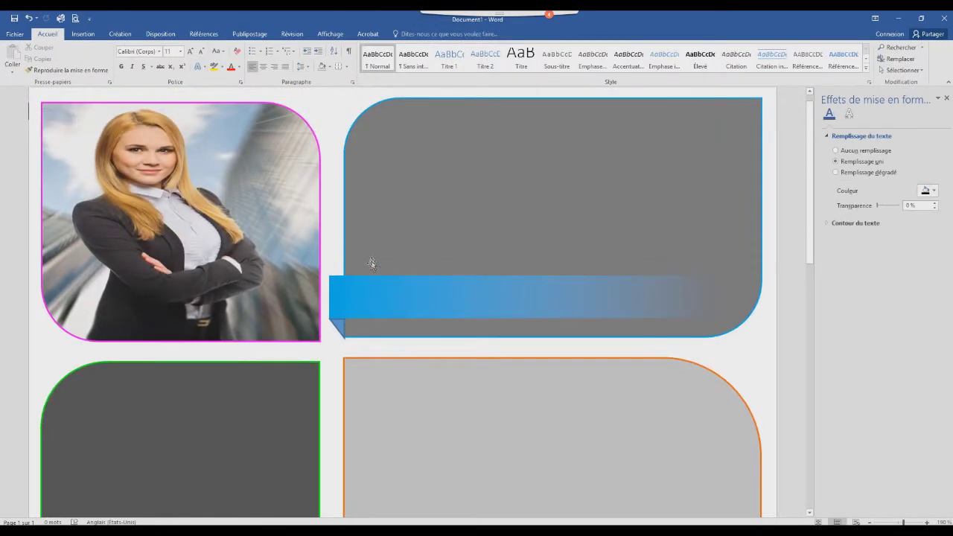
left_click(340, 326)
left_click(390, 47)
left_click(391, 162)
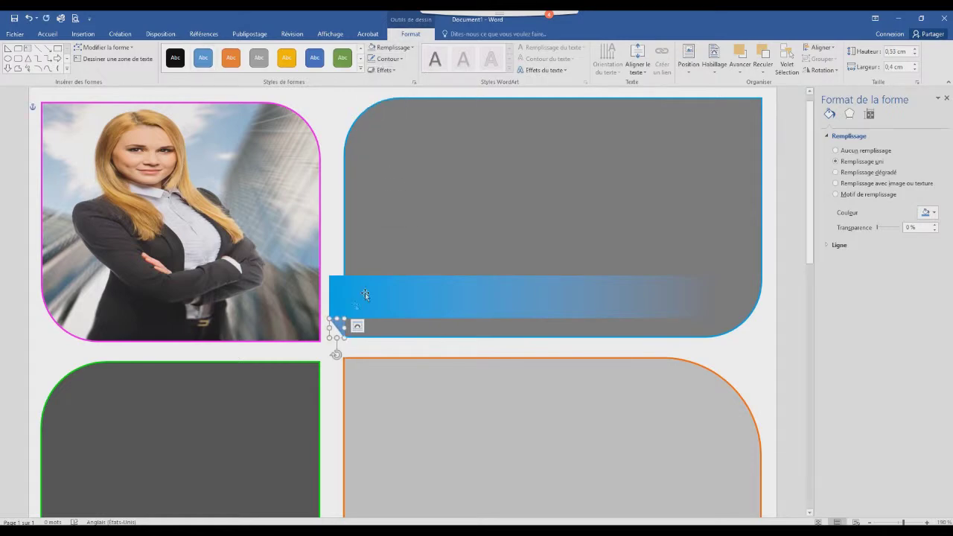
left_click(336, 250)
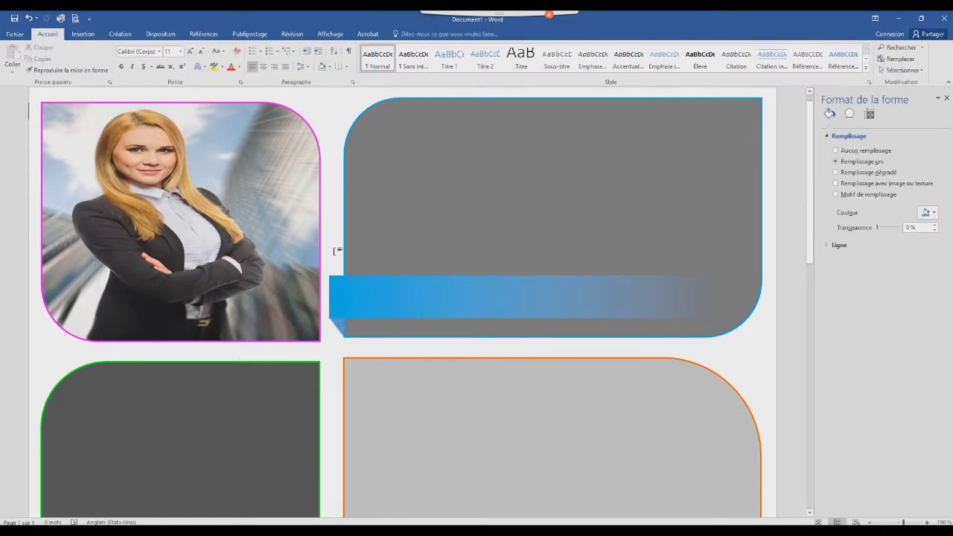
left_click(339, 325)
Nudge and widen the triangle to the panel edge, then fill it dark blue (Bleu, Accentuation5).
scroll(391, 362, "up", 6)
scroll(390, 362, "up", 8)
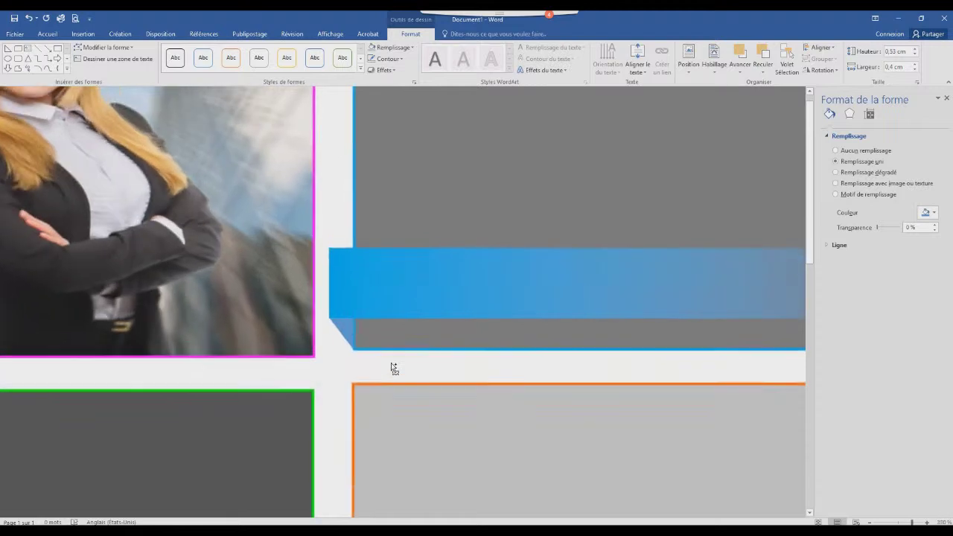
scroll(391, 363, "up", 8)
scroll(390, 363, "up", 8)
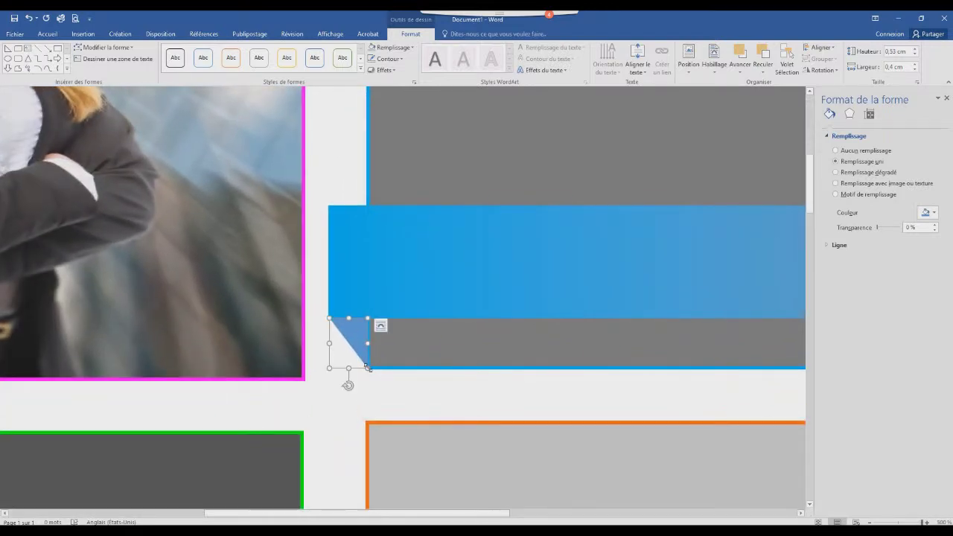
key("ctrl+Left")
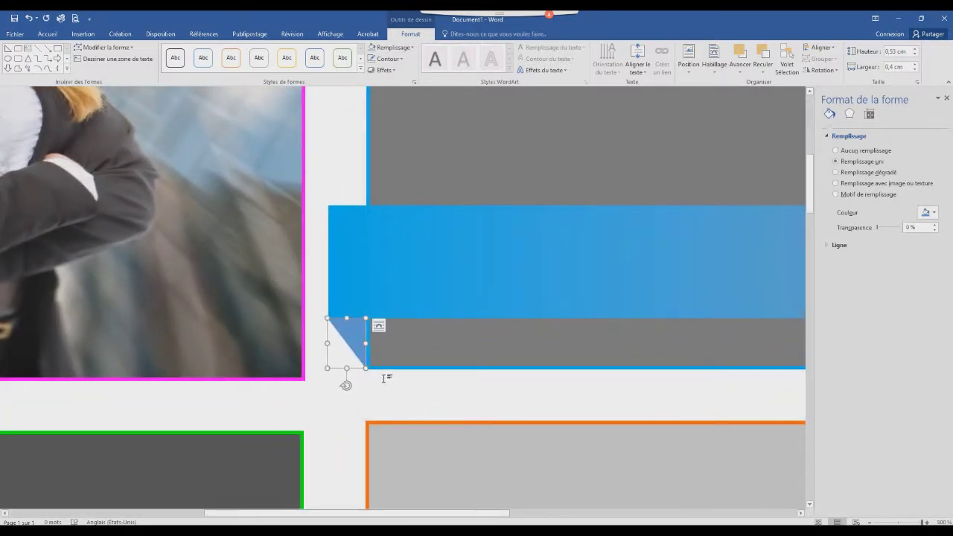
left_click_drag(367, 343, 366, 343)
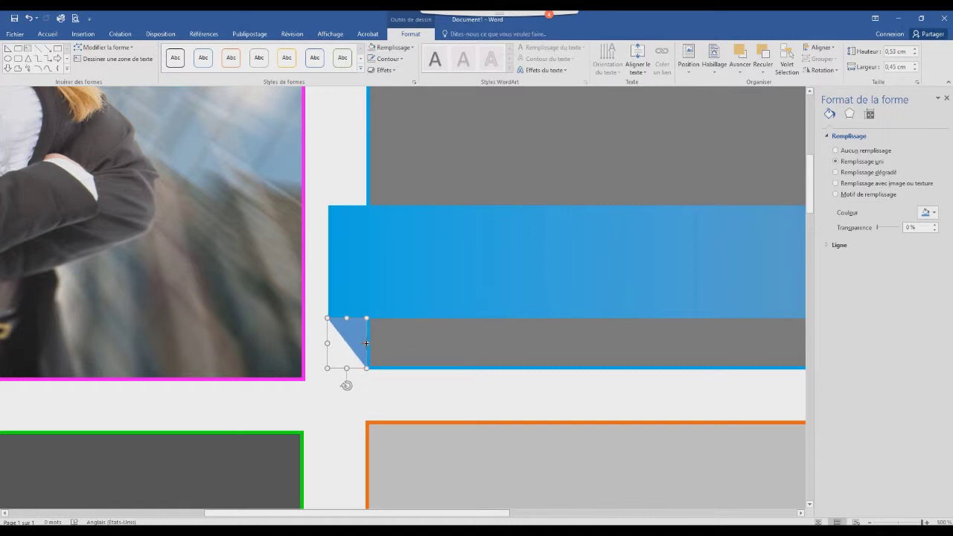
left_click(390, 47)
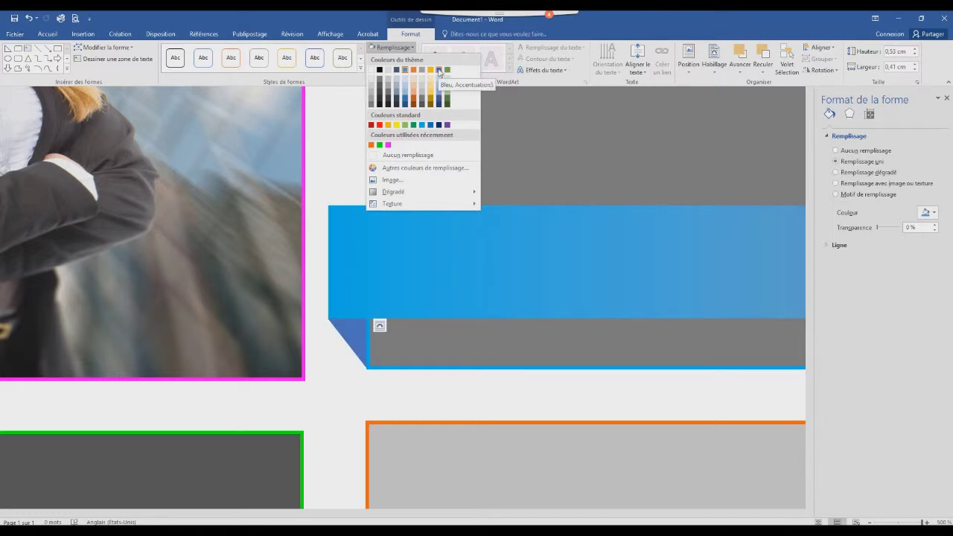
left_click(438, 70)
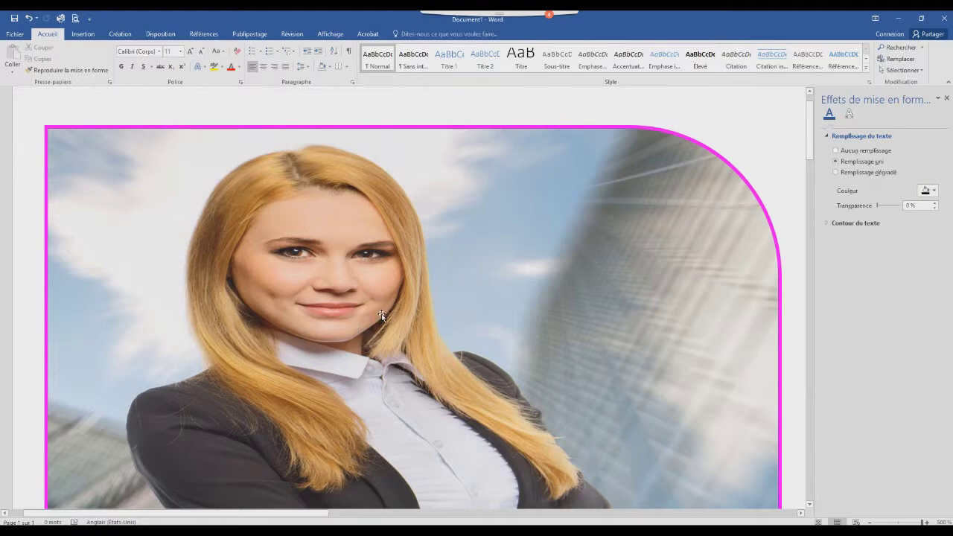
Check the finished folded tip under the ribbon's left end, then deselect everything.
left_click(384, 310)
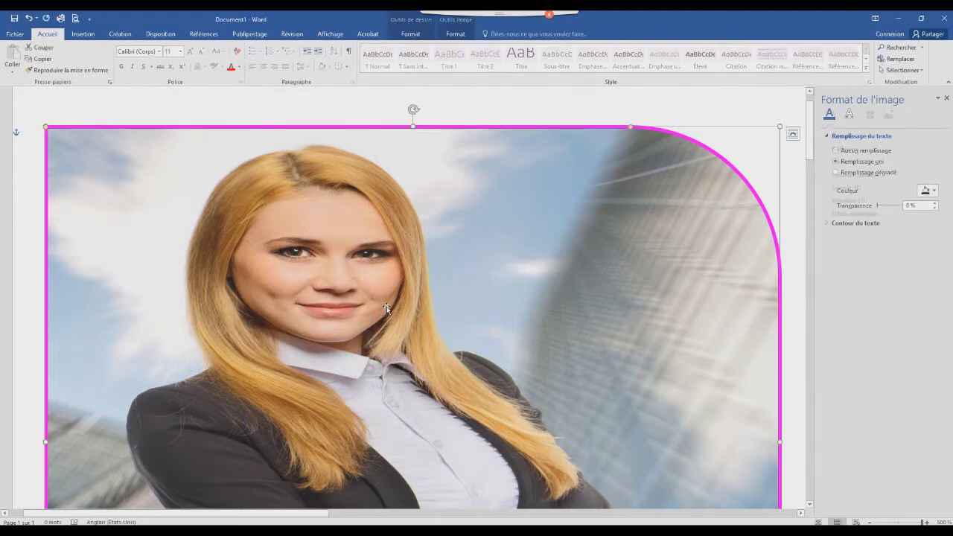
scroll(386, 306, "down", 10)
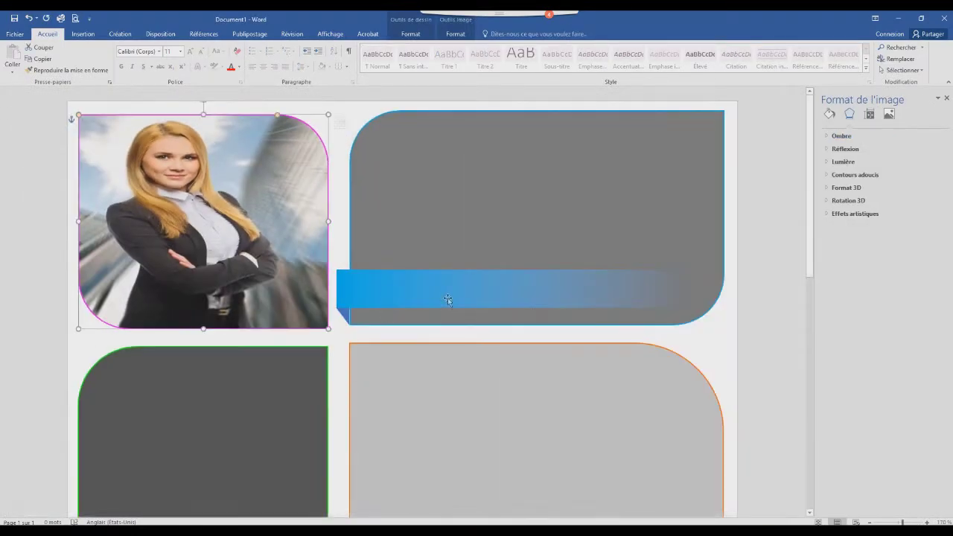
left_click(342, 313)
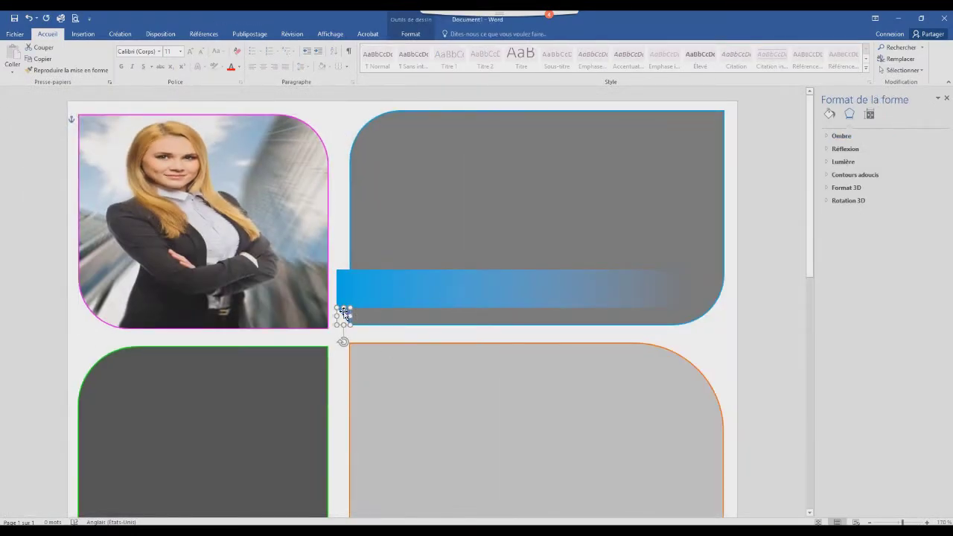
left_click(729, 328)
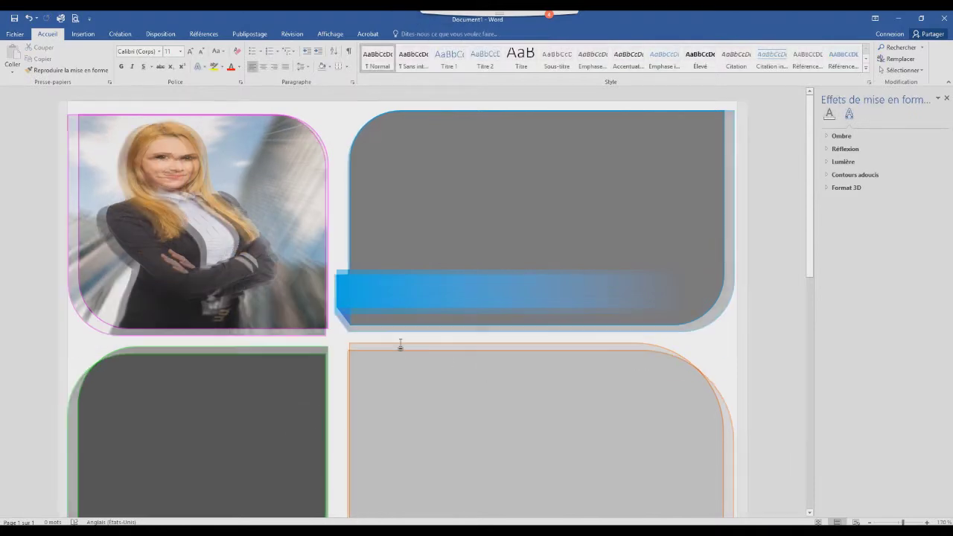
scroll(400, 340, "up", 11)
left_click(484, 443)
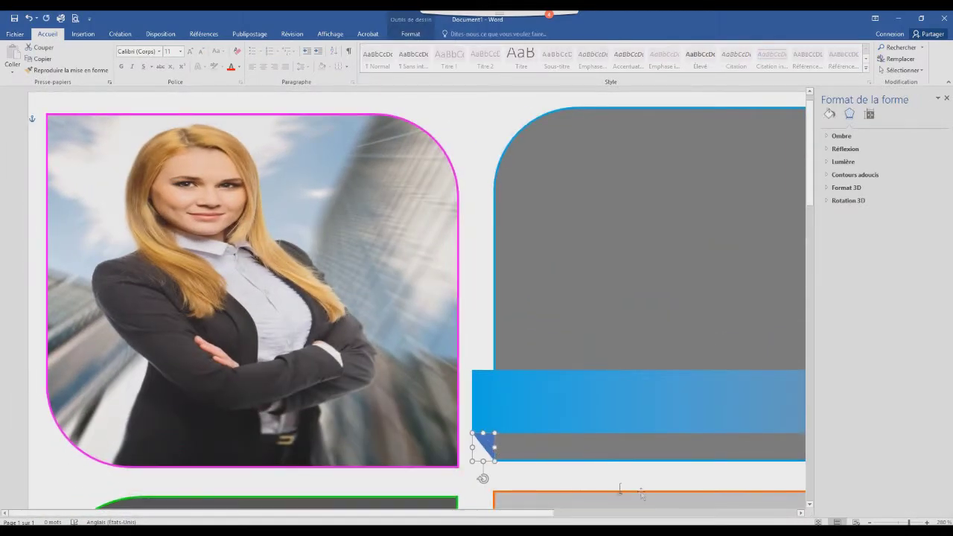
left_click(512, 472)
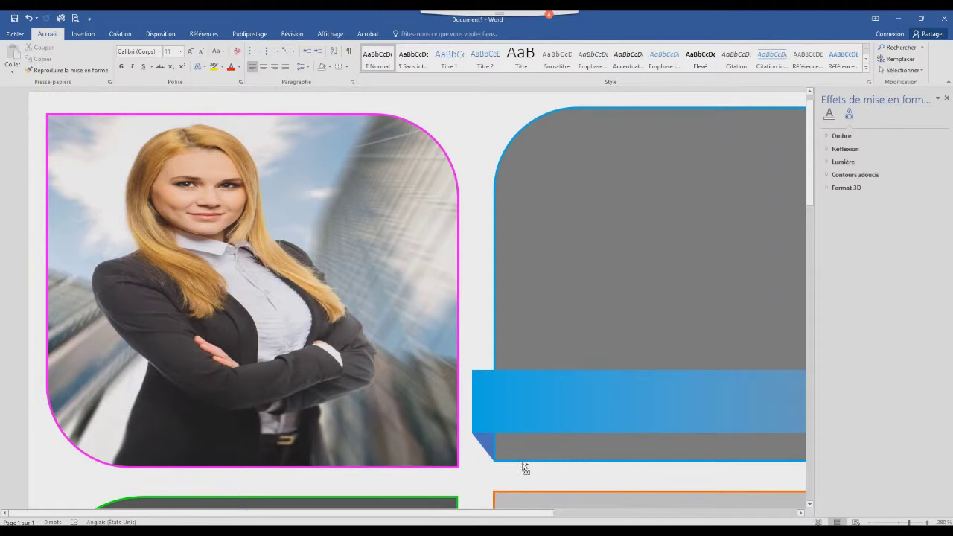
Insert a plain black WordArt text box and move it onto the blue ribbon.
left_click(83, 33)
left_click(609, 64)
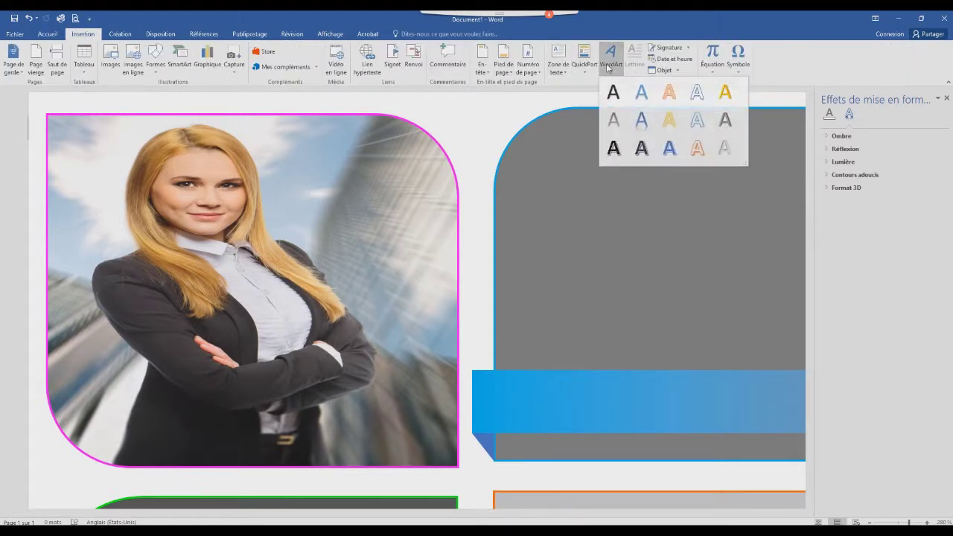
left_click(611, 91)
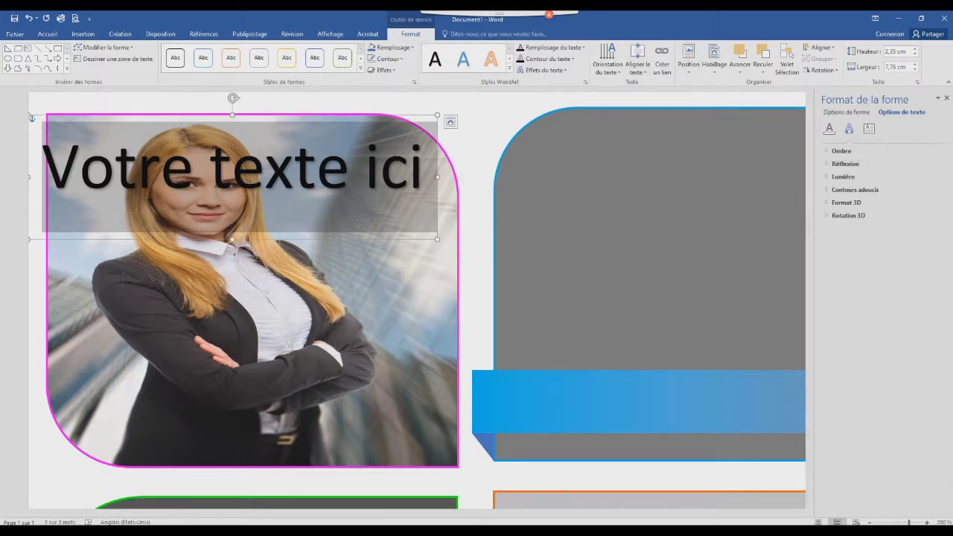
left_click(946, 98)
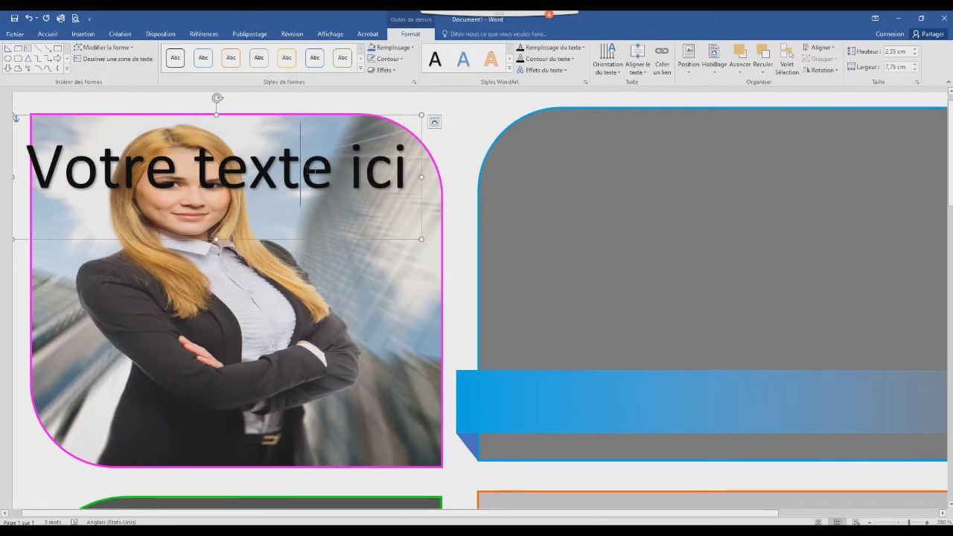
left_click_drag(423, 198, 871, 433)
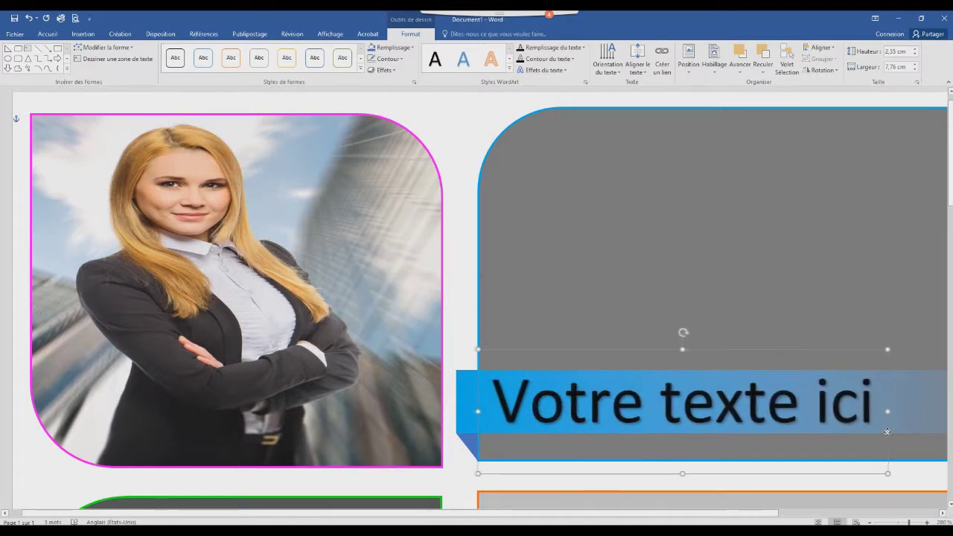
Replace the WordArt placeholder with 'Bein digital' and convert it to all capitals.
scroll(477, 298, "down", 6)
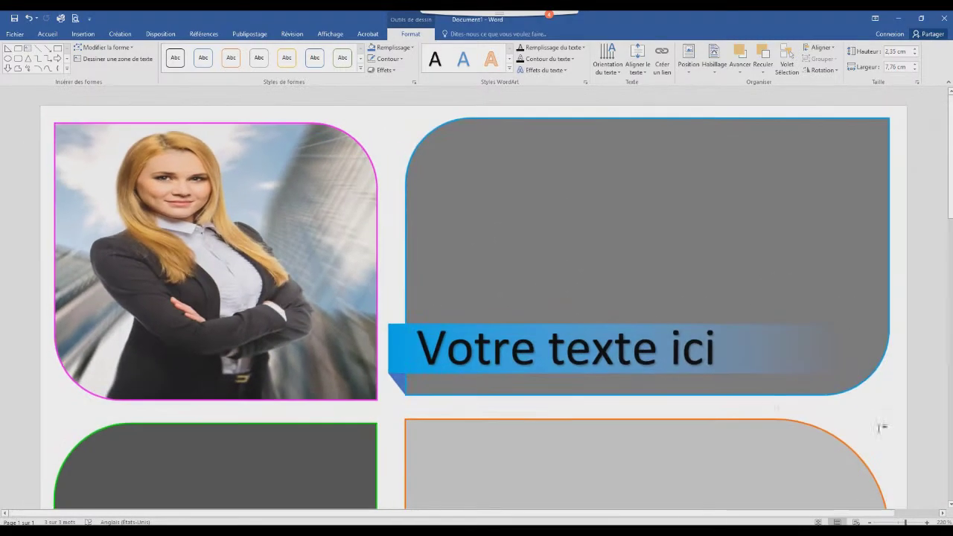
left_click(562, 343)
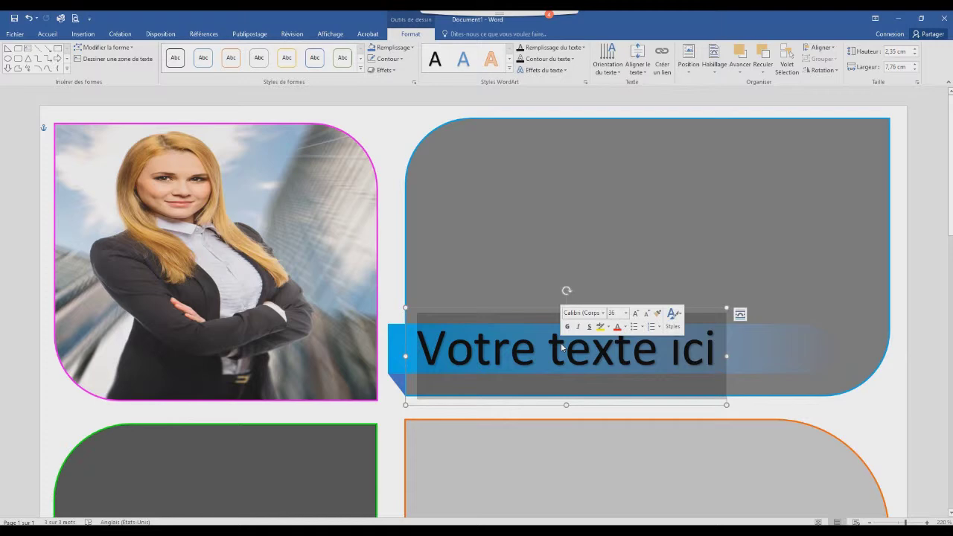
type("Bein")
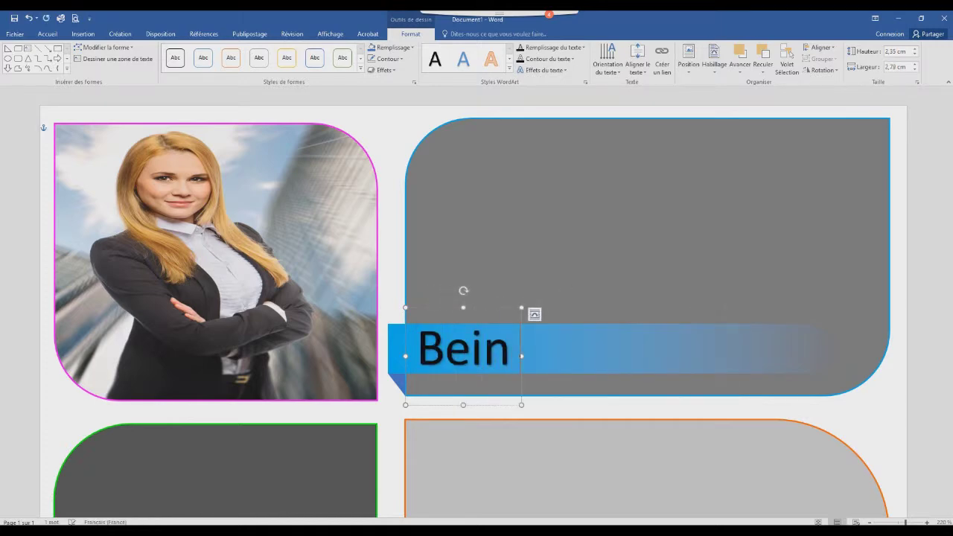
type(" digital")
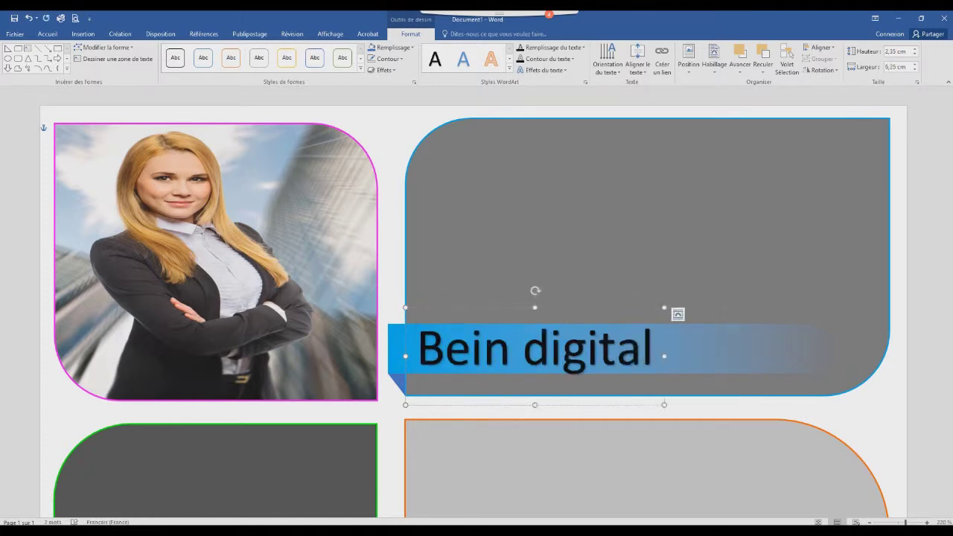
key("shift+F3")
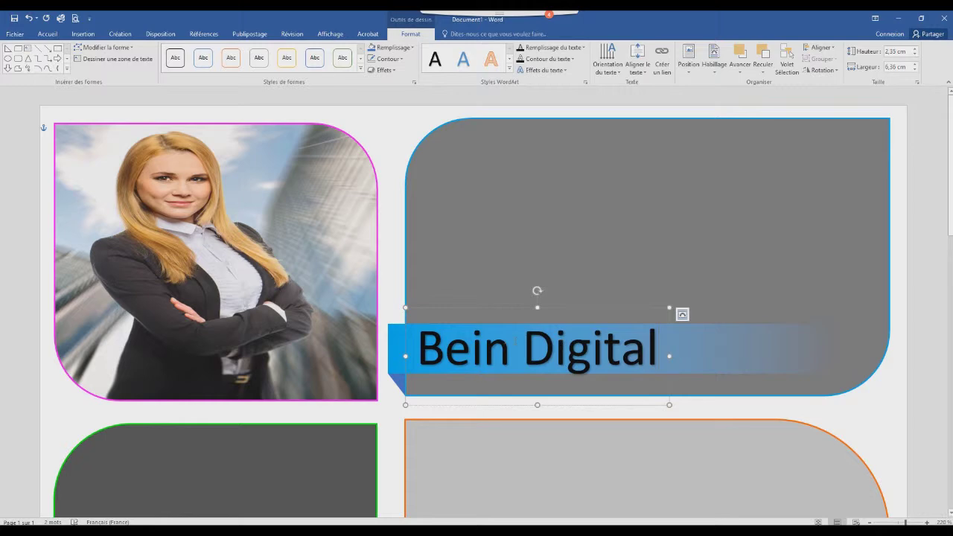
triple_click(495, 354)
key("shift+F3")
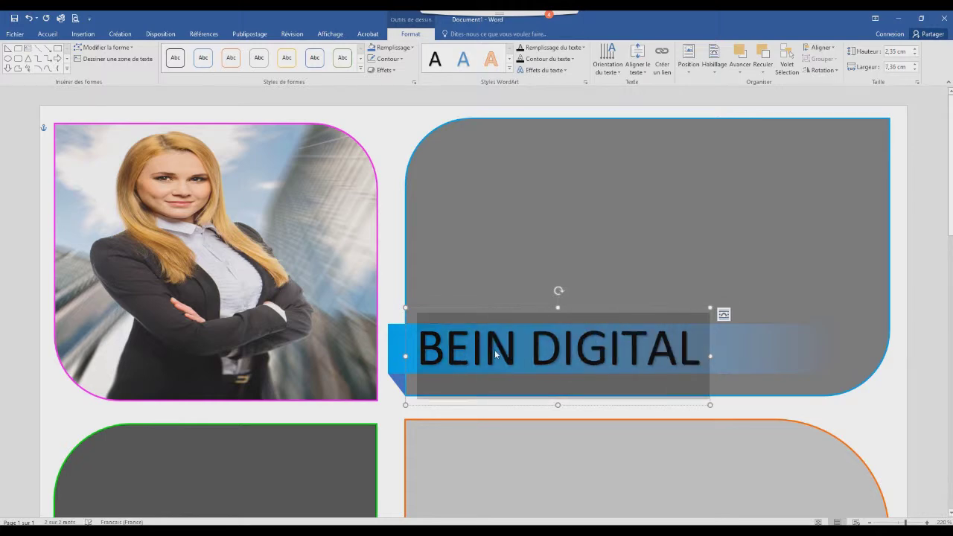
left_click(46, 34)
Make the BEIN DIGITAL title bold Century Gothic at size 24.
left_click(122, 67)
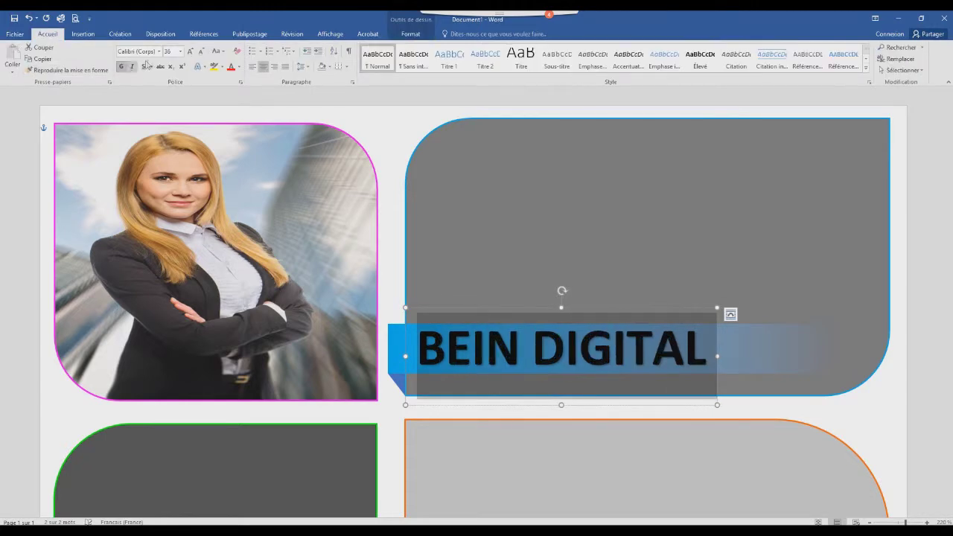
left_click(159, 52)
type("Centaur")
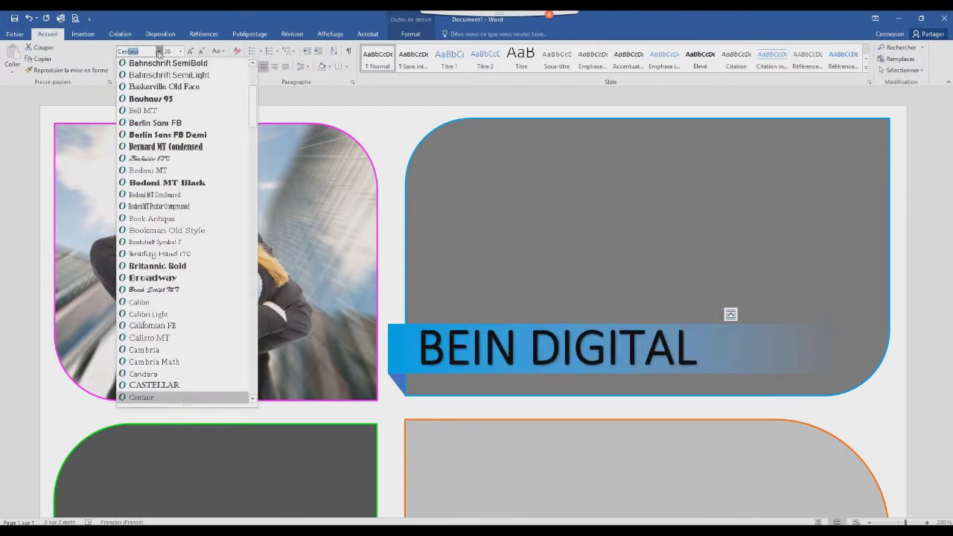
scroll(183, 395, "down", 1)
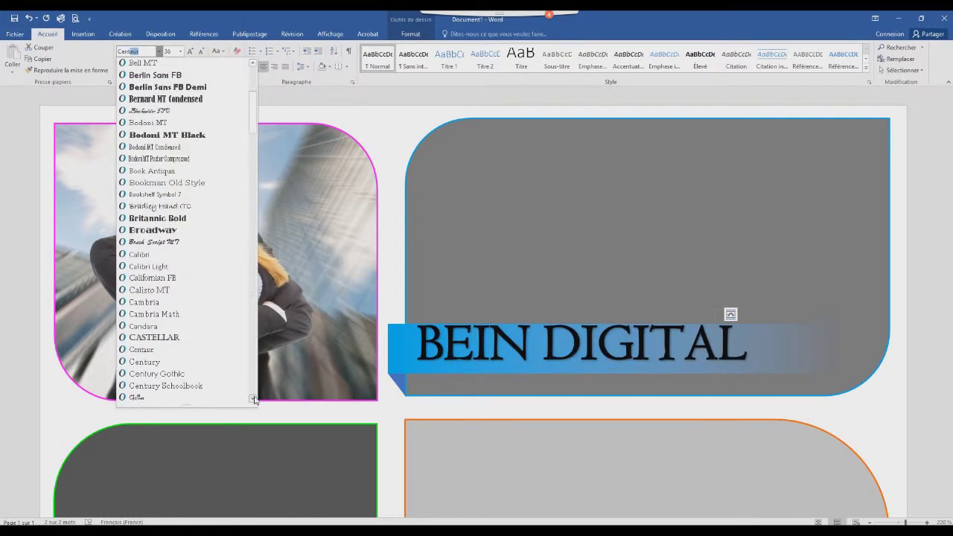
left_click(180, 374)
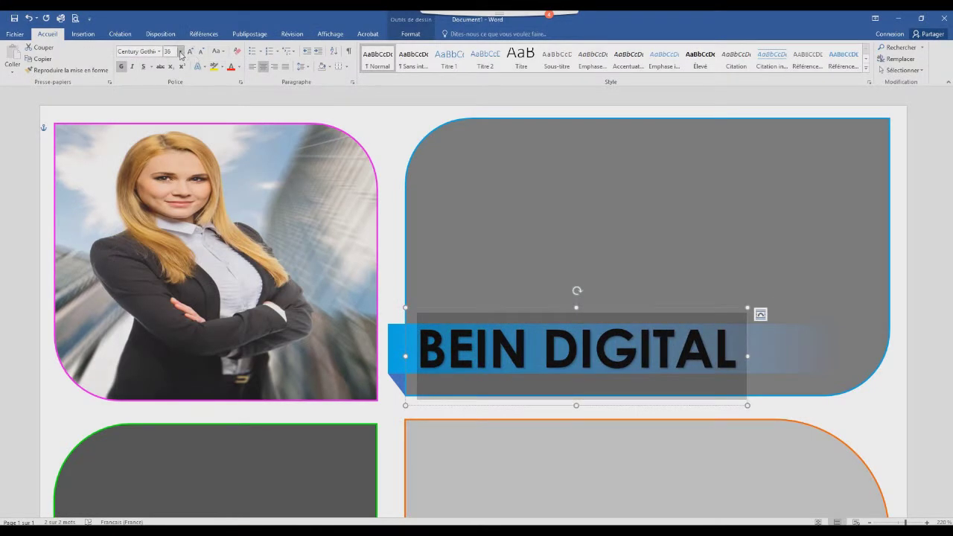
left_click(180, 52)
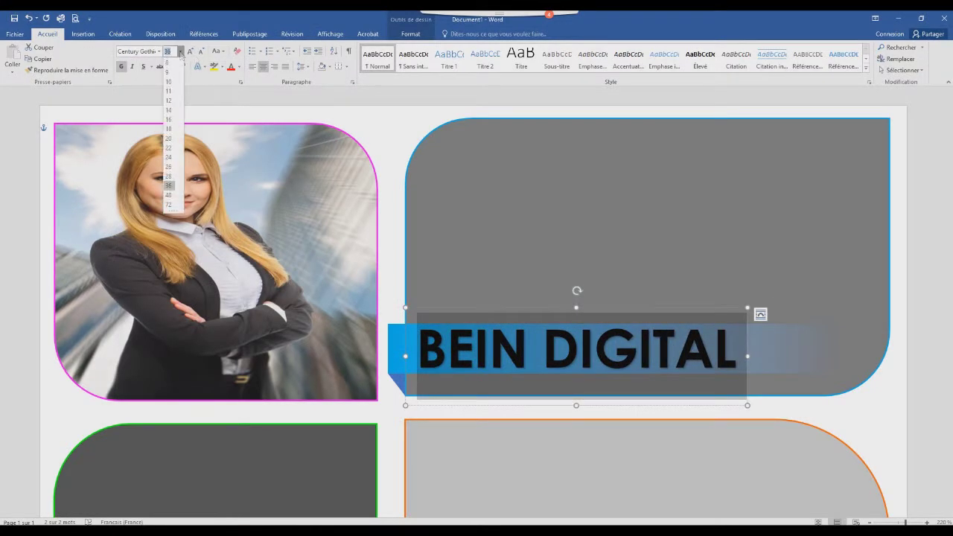
left_click(168, 157)
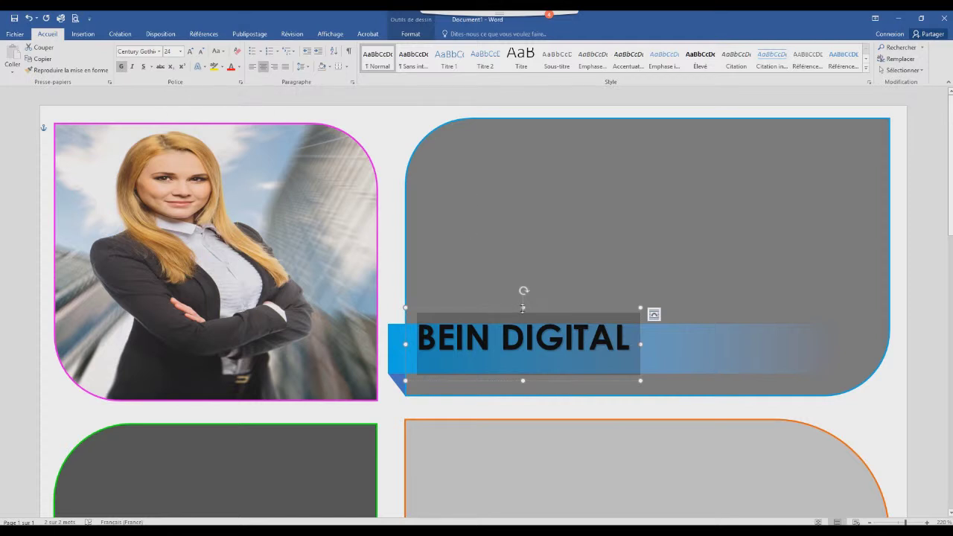
Shrink the title's text box to fit the text and nudge it up onto the ribbon.
left_click_drag(522, 307, 522, 323)
left_click_drag(522, 381, 523, 372)
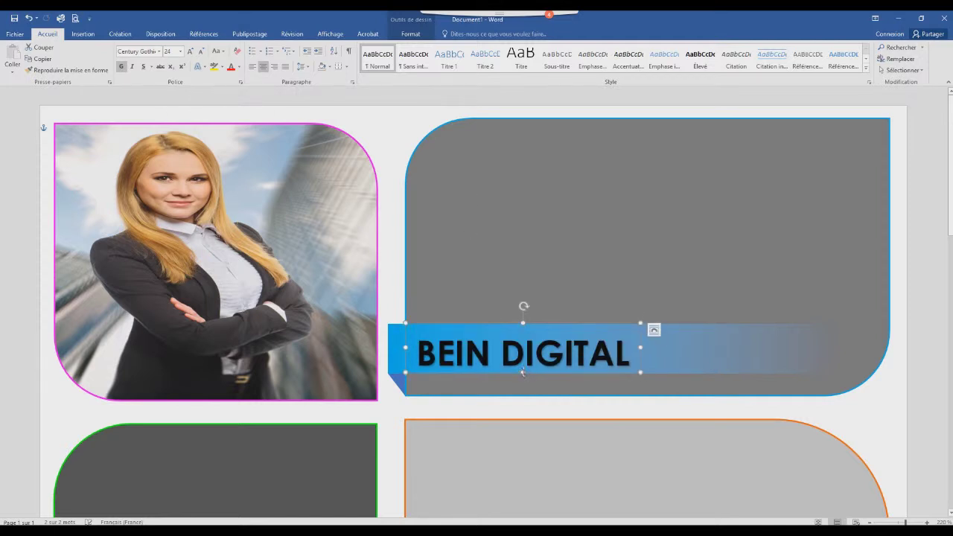
left_click_drag(533, 325, 533, 323)
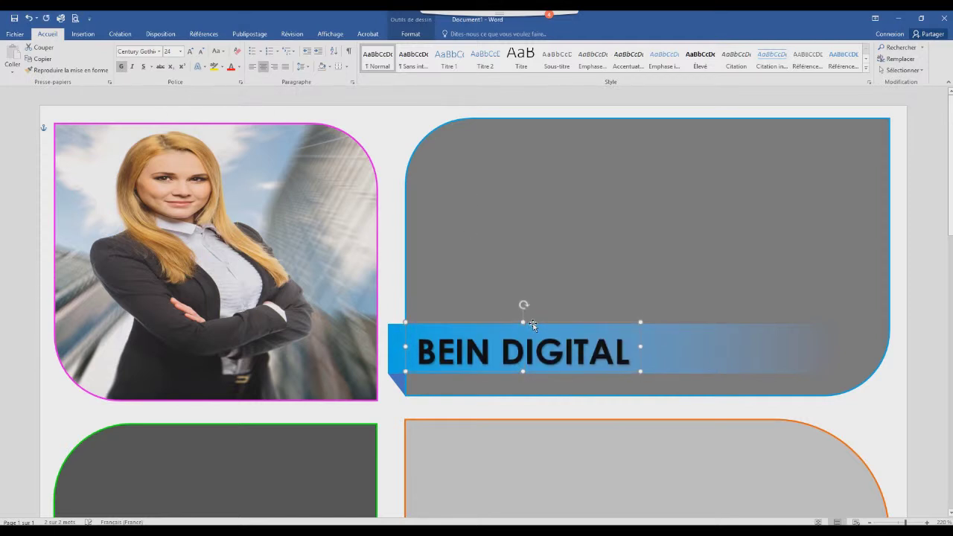
Make the BEIN DIGITAL title white and move it toward the ribbon's left end.
left_click(238, 66)
left_click(236, 100)
left_click(544, 276)
left_click(436, 319)
left_click_drag(436, 319, 420, 320)
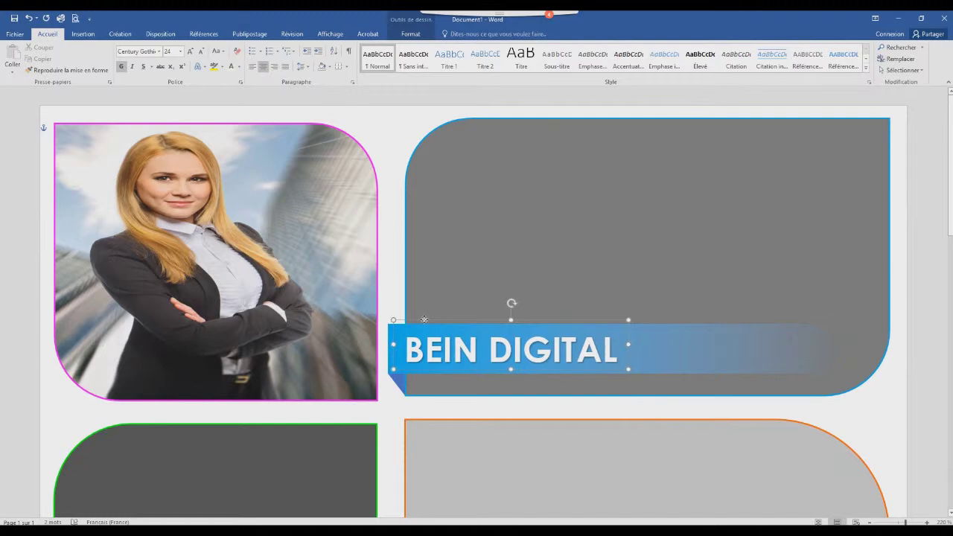
left_click_drag(420, 320, 419, 320)
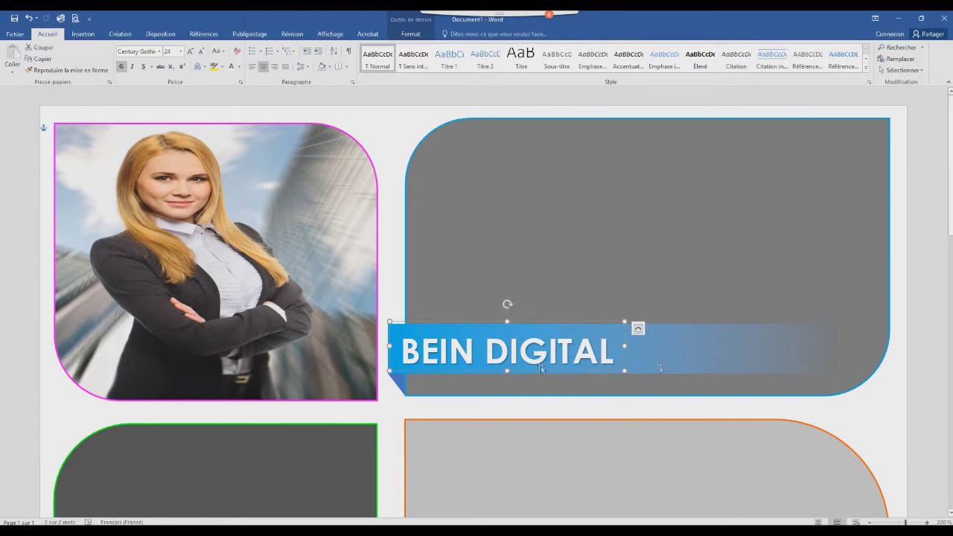
Group the title with the blue ribbon and its folded tip.
left_click(773, 353, "shift")
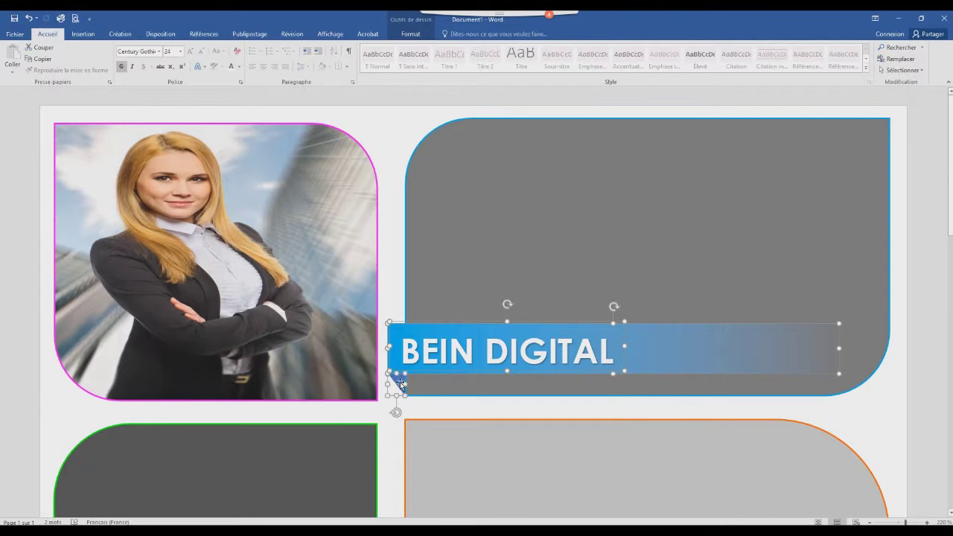
right_click(400, 384)
mouse_move(447, 287)
left_click(531, 288)
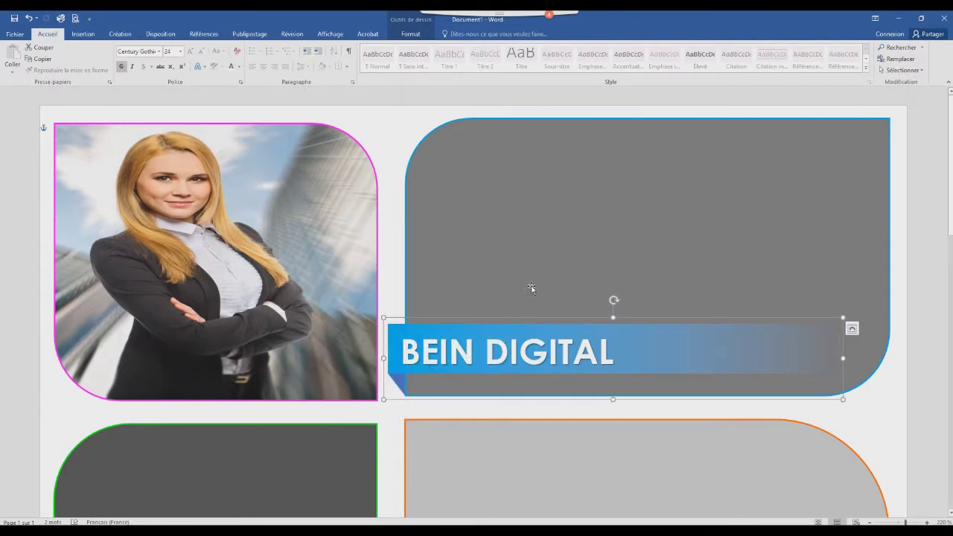
scroll(466, 318, "down", 3, "ctrl")
scroll(460, 283, "down", 4, "ctrl")
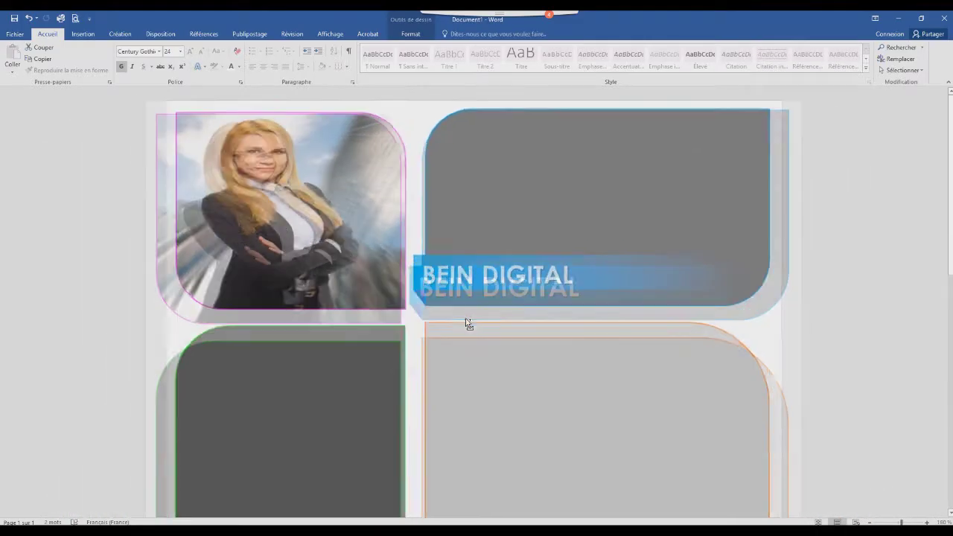
Copy the banner to the lower-right panel, then flip copies horizontally over the left panels.
left_click_drag(456, 243, 455, 313, "ctrl")
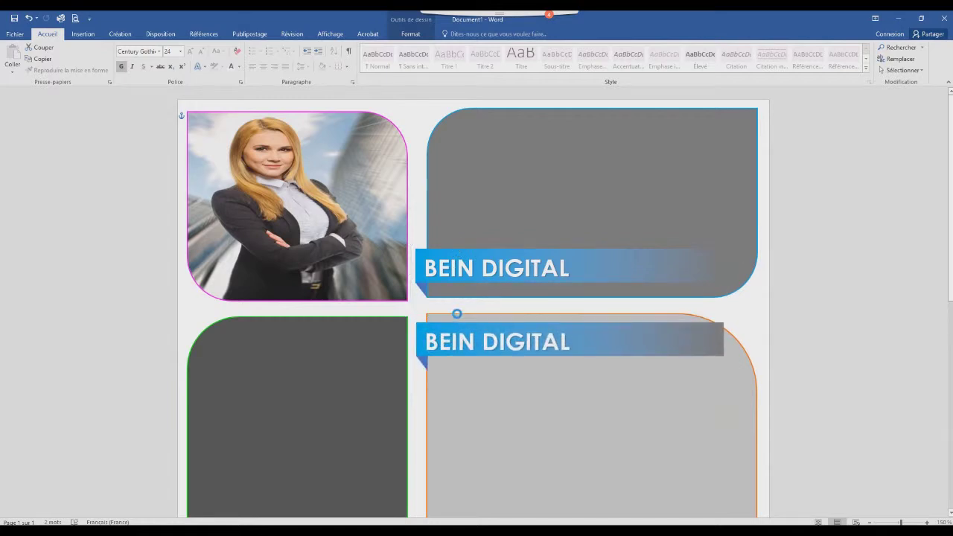
left_click_drag(456, 313, 265, 319, "ctrl")
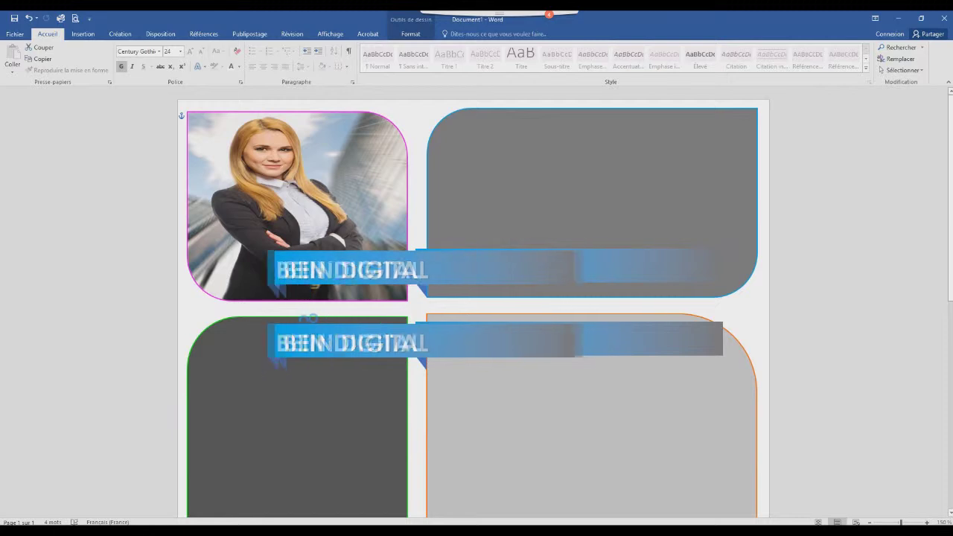
left_click(411, 34)
left_click(821, 70)
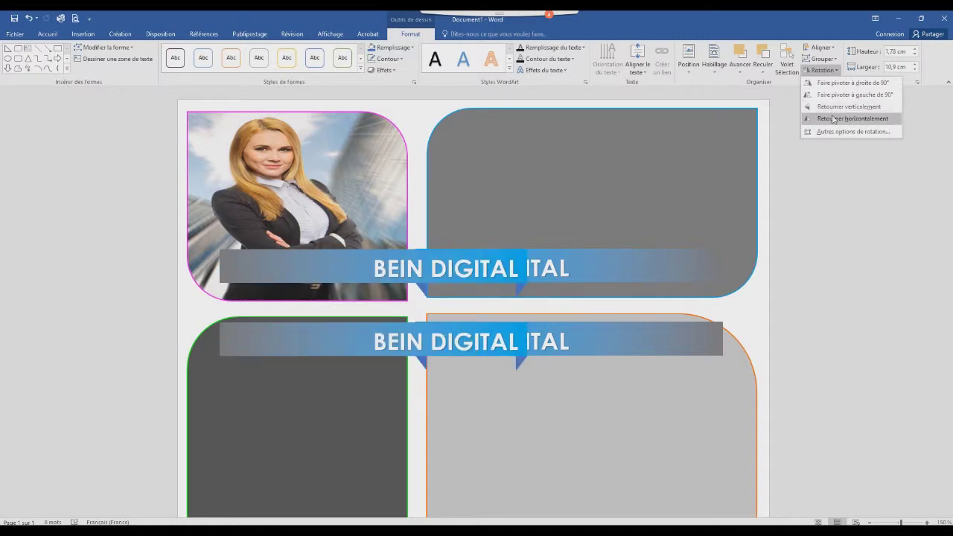
left_click(833, 119)
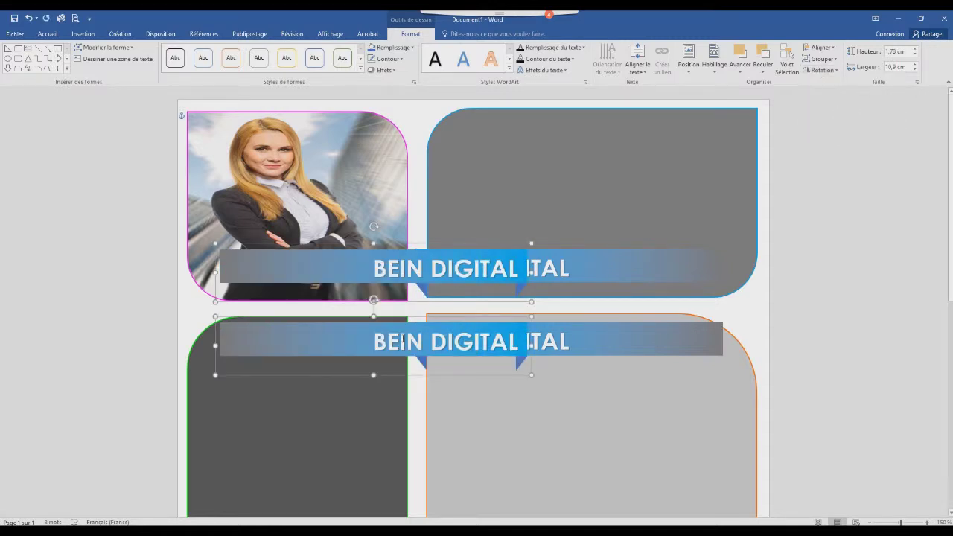
mouse_move(402, 319)
left_mouse_down()
mouse_move(294, 301)
mouse_move(291, 322)
left_mouse_up()
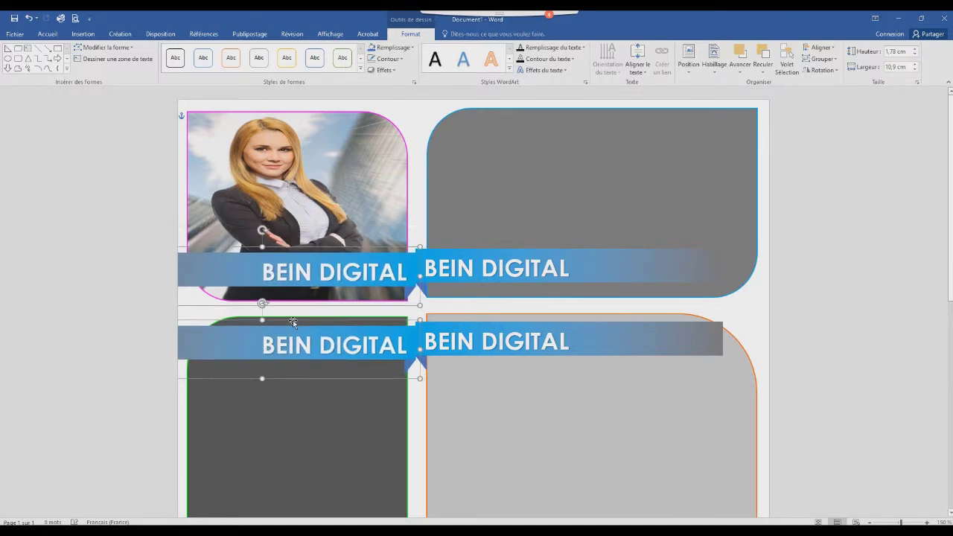
Narrow both right-hand grey panels by dragging their left edge inward.
left_click(468, 198)
left_click(474, 393, "shift")
left_click_drag(425, 201, 437, 201)
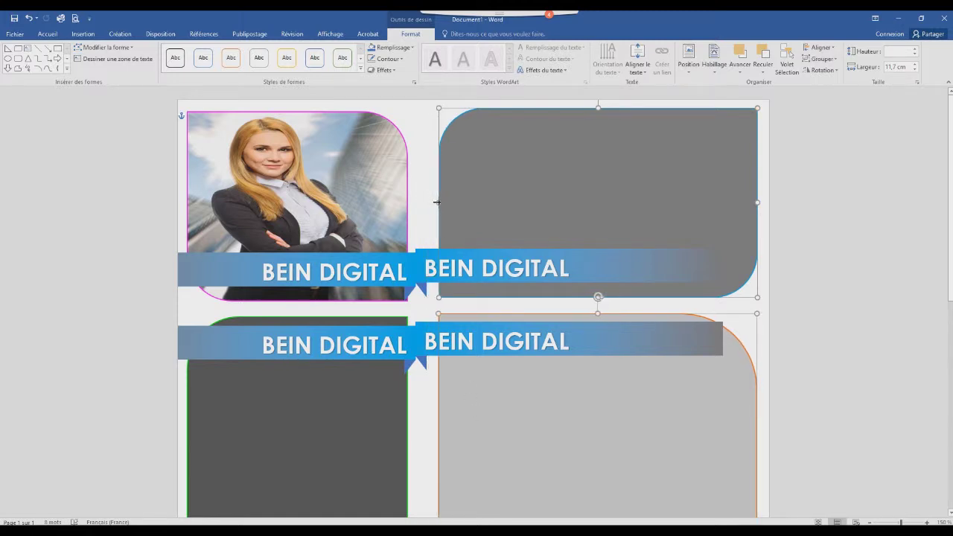
Realign the top-right, lower-right and lower-left banners and the lower-left ribbon against the panels.
left_click(521, 268)
left_click_drag(457, 246, 467, 244)
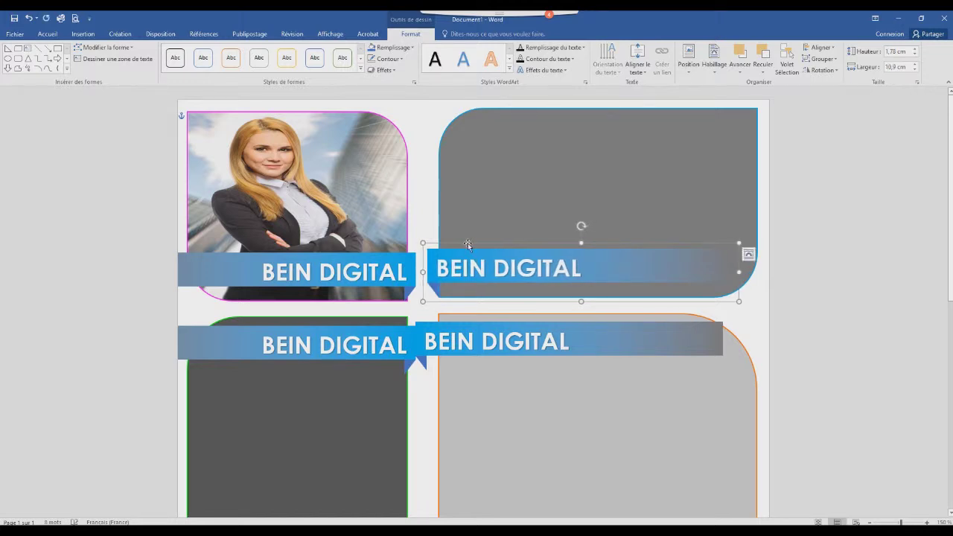
left_click(464, 319)
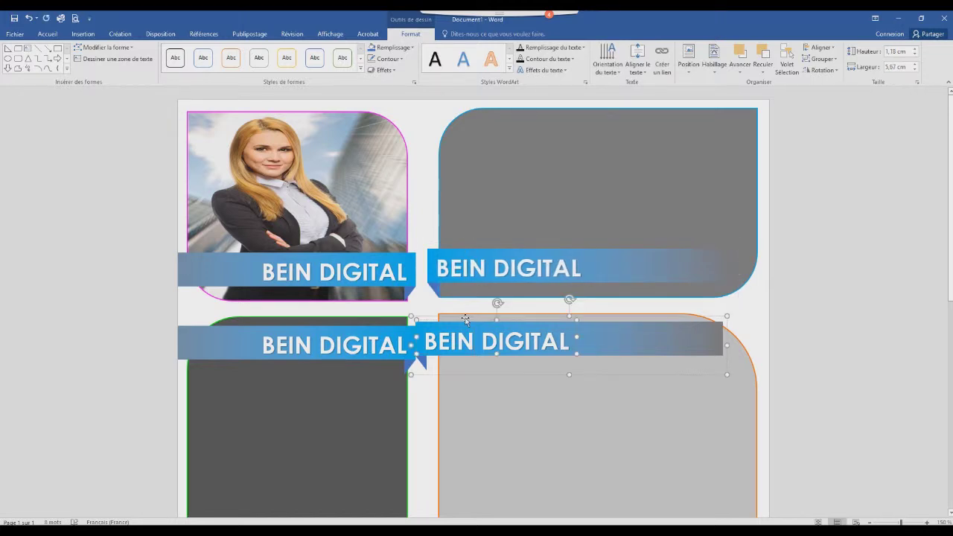
left_click_drag(464, 319, 478, 319)
left_click(412, 340)
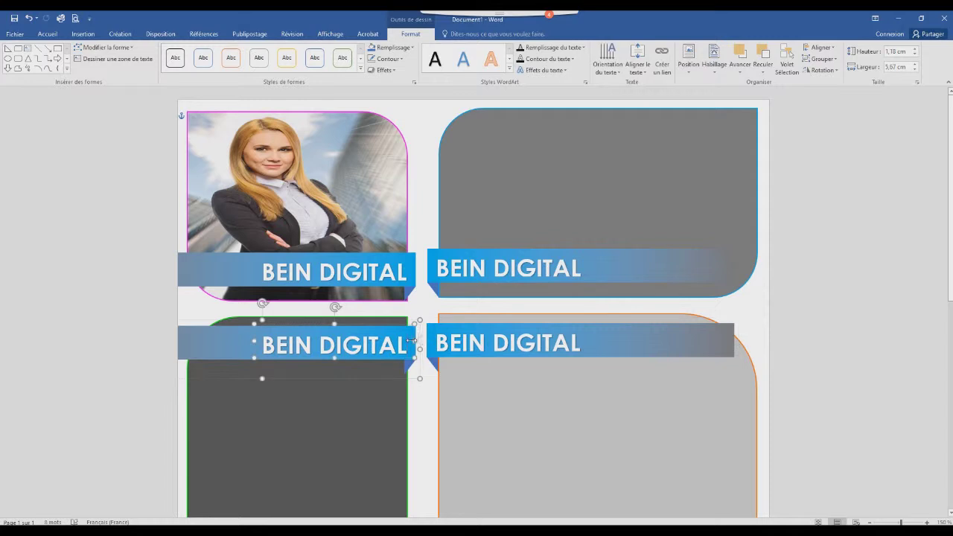
left_click_drag(401, 323, 404, 319)
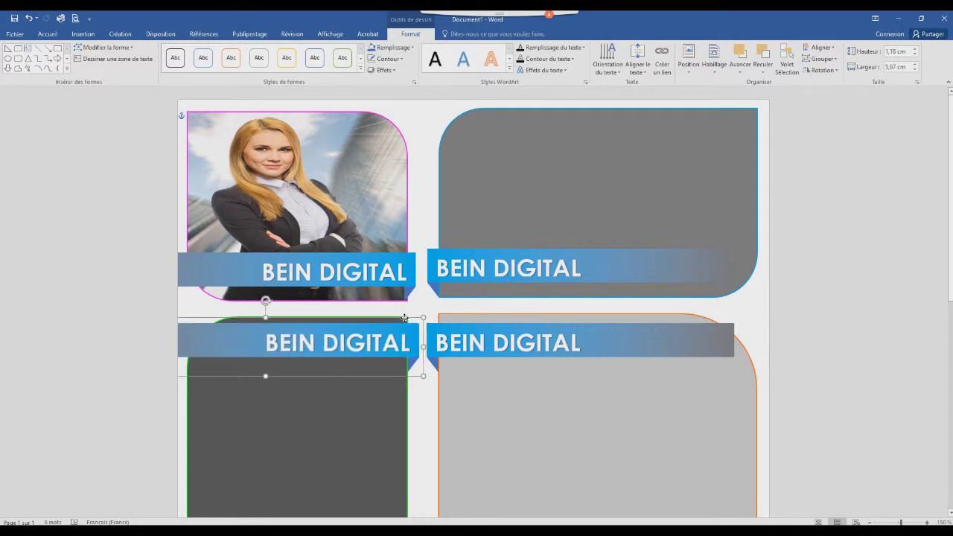
left_click(242, 343)
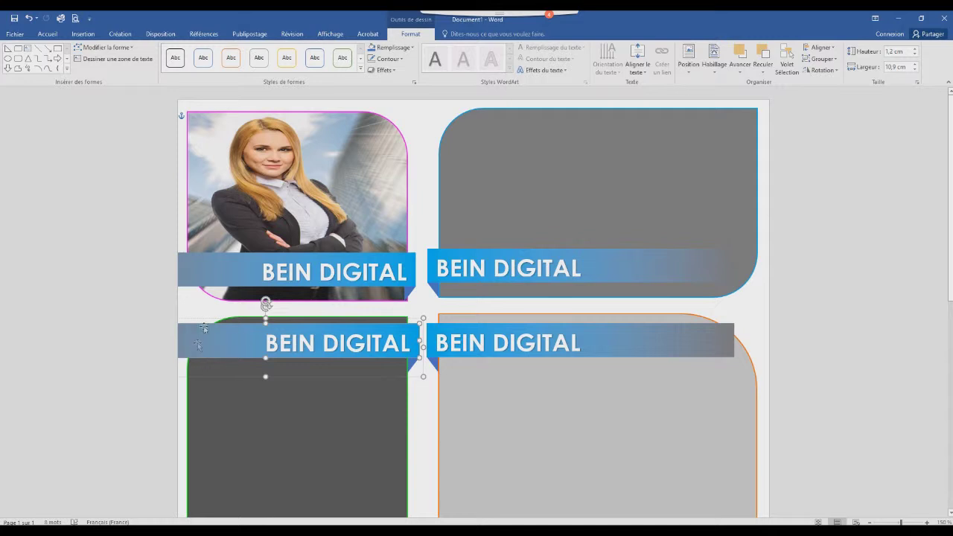
mouse_move(205, 320)
left_mouse_down()
mouse_move(274, 389)
mouse_move(393, 408)
mouse_move(353, 359)
mouse_move(297, 317)
left_mouse_up()
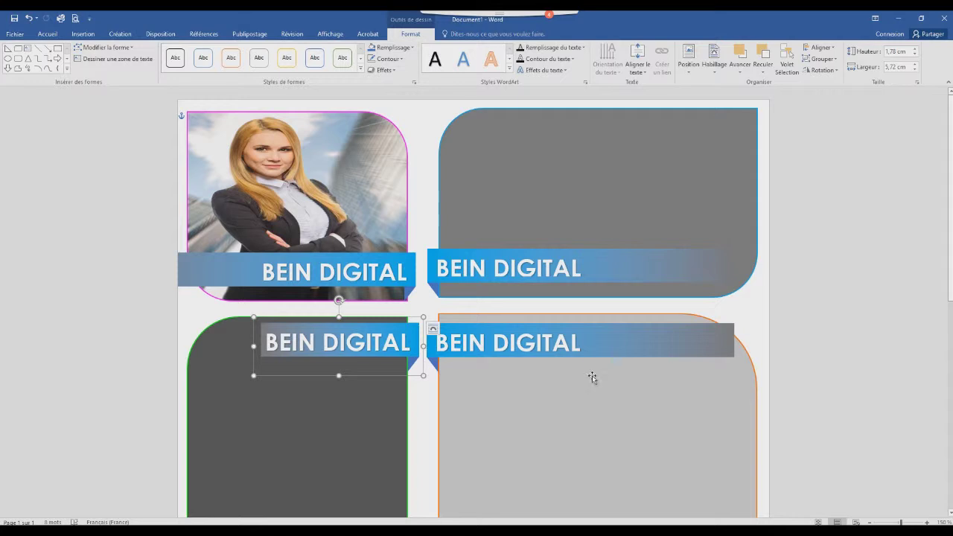
Replace the lower-left banner text with CONTACT, undoing a stray edit.
double_click(352, 348)
key("ctrl+a")
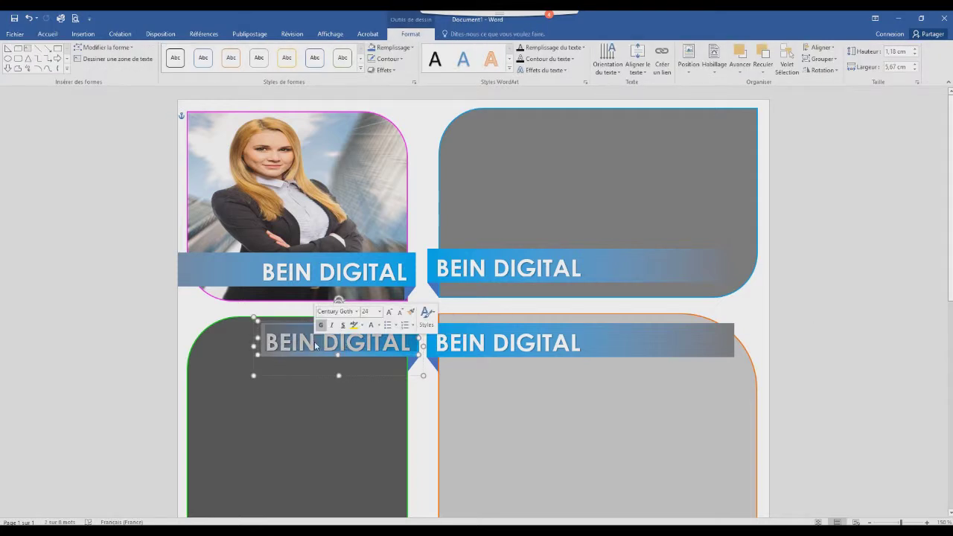
type("Contact")
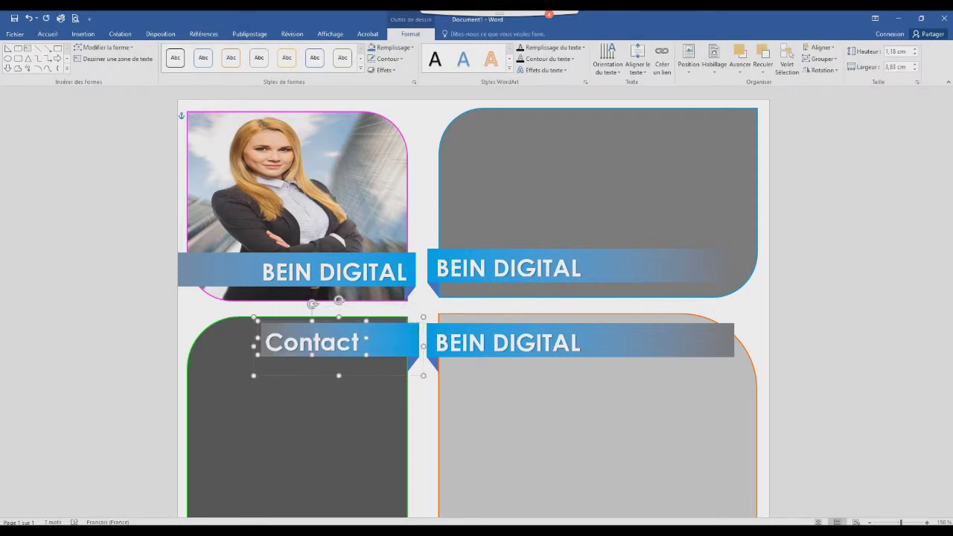
double_click(316, 347)
type(">")
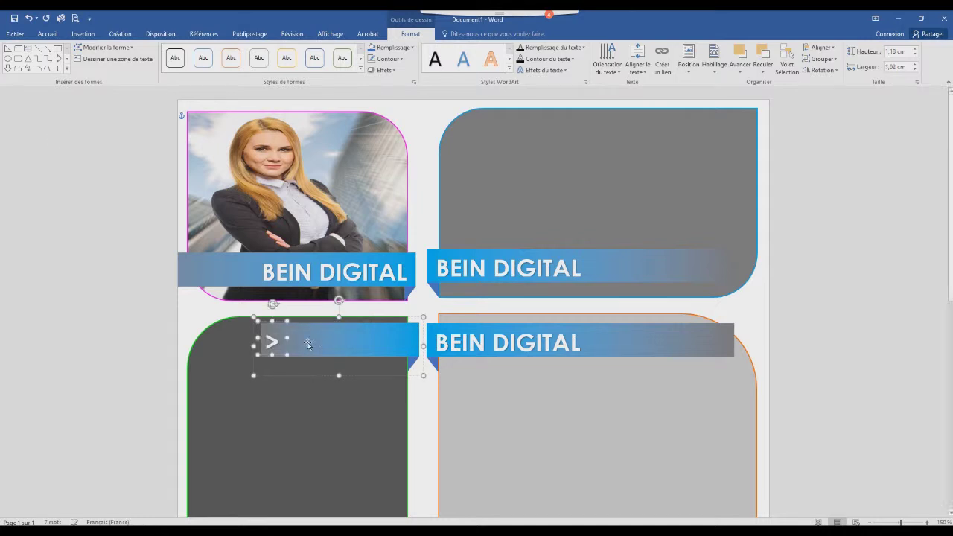
left_click(29, 20)
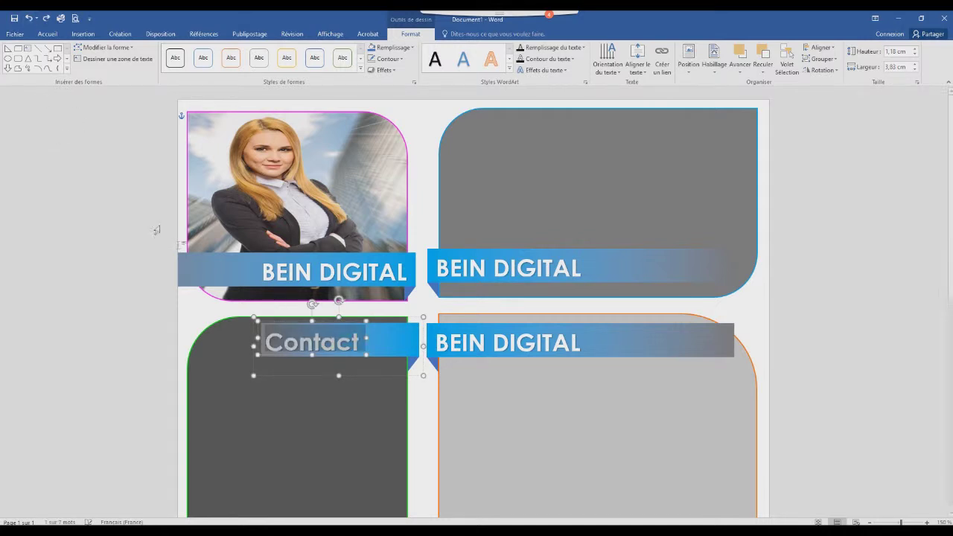
left_click(821, 353)
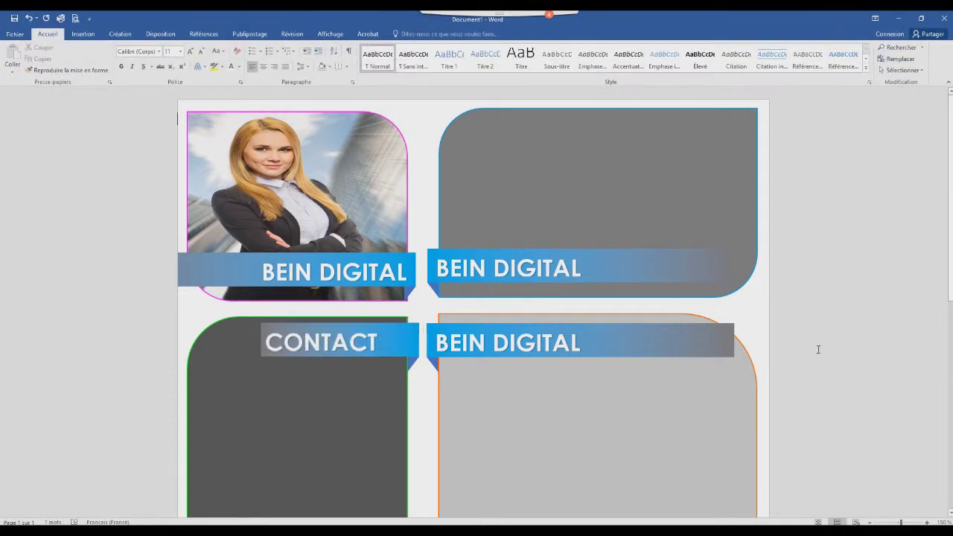
Set the CONTACT ribbon's gradient stops to green in Format Shape.
left_click(379, 356)
left_click(379, 356)
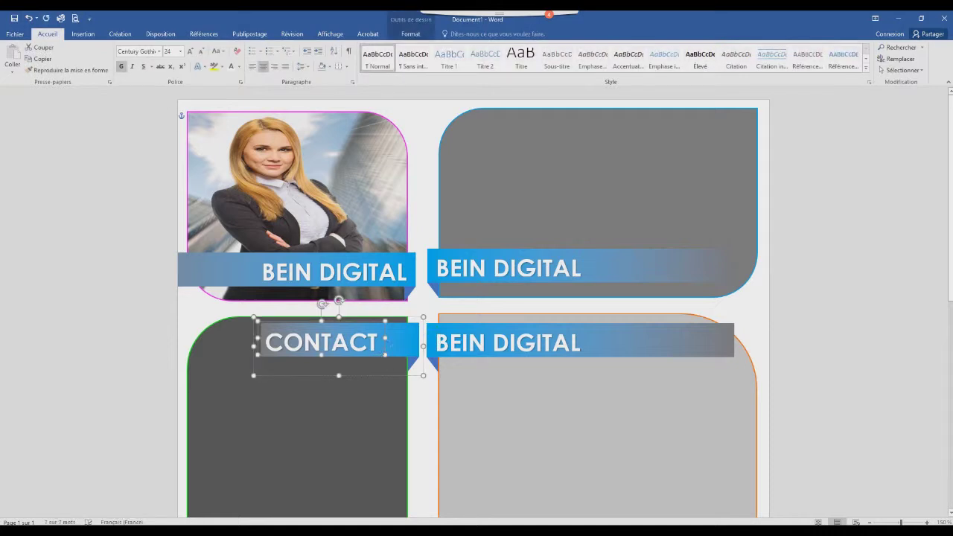
right_click(394, 346)
left_click(439, 332)
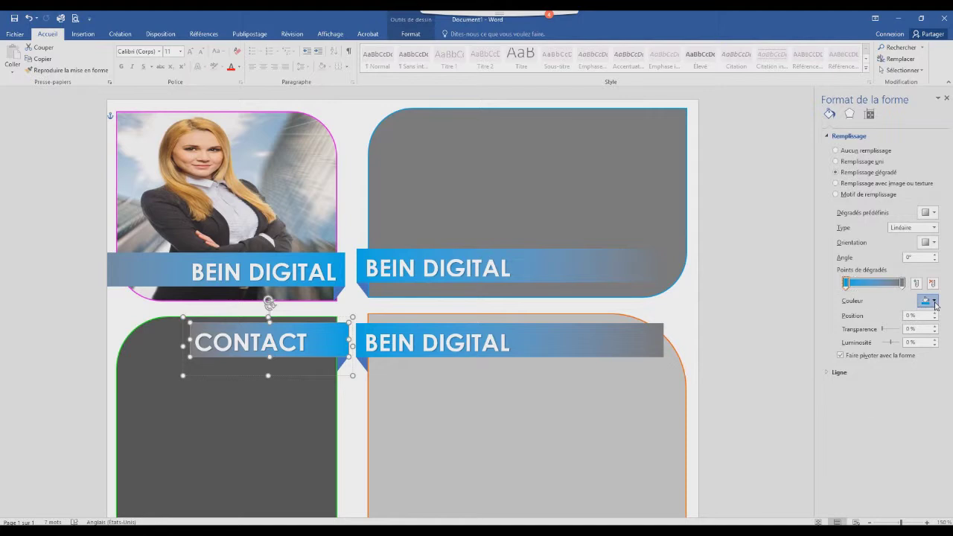
left_click(934, 300)
left_click(879, 399)
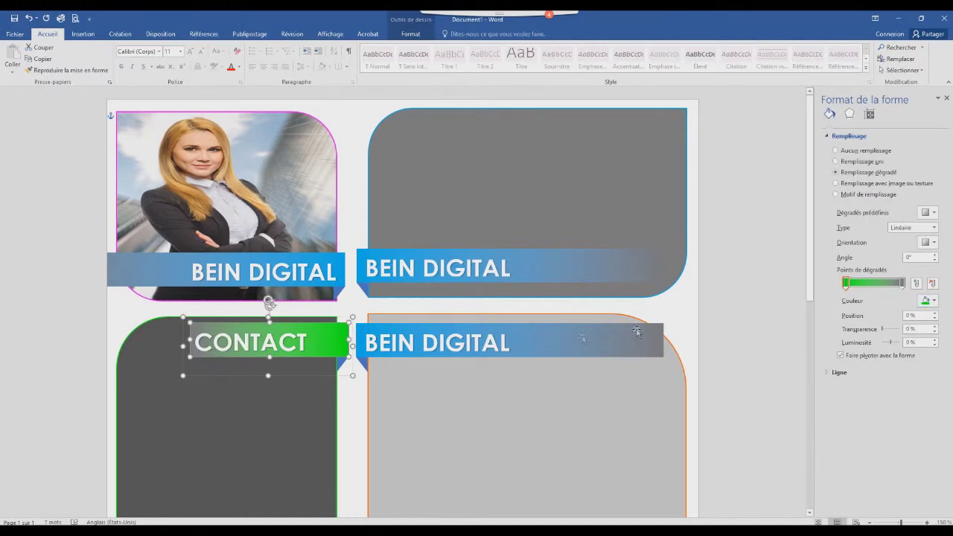
left_click(902, 283)
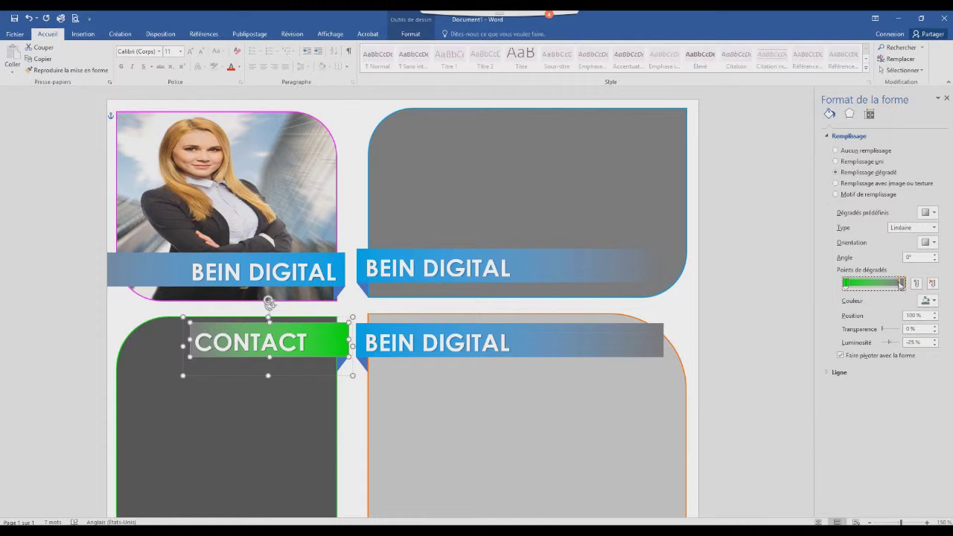
left_click(934, 301)
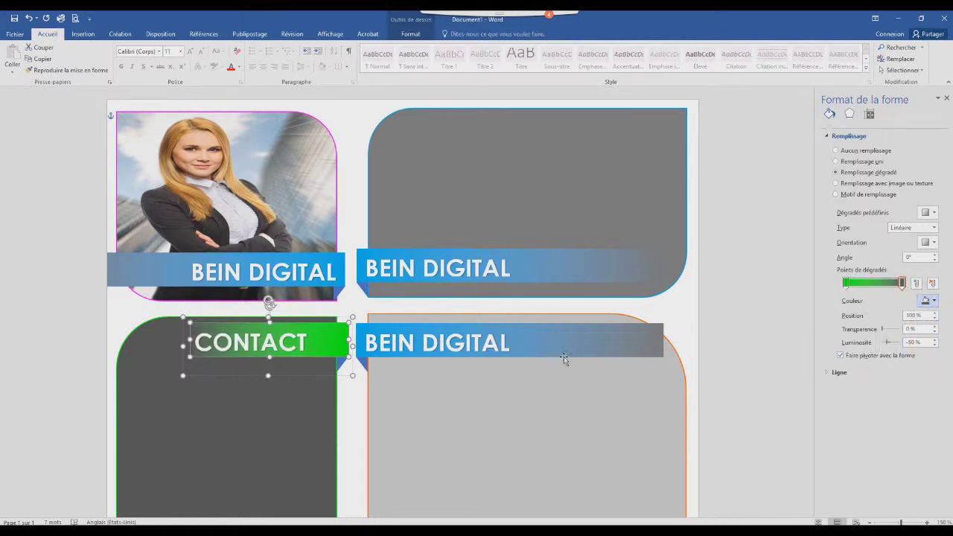
Realign the CONTACT text box and the green band behind it.
left_click(233, 325)
left_click_drag(232, 325, 266, 319)
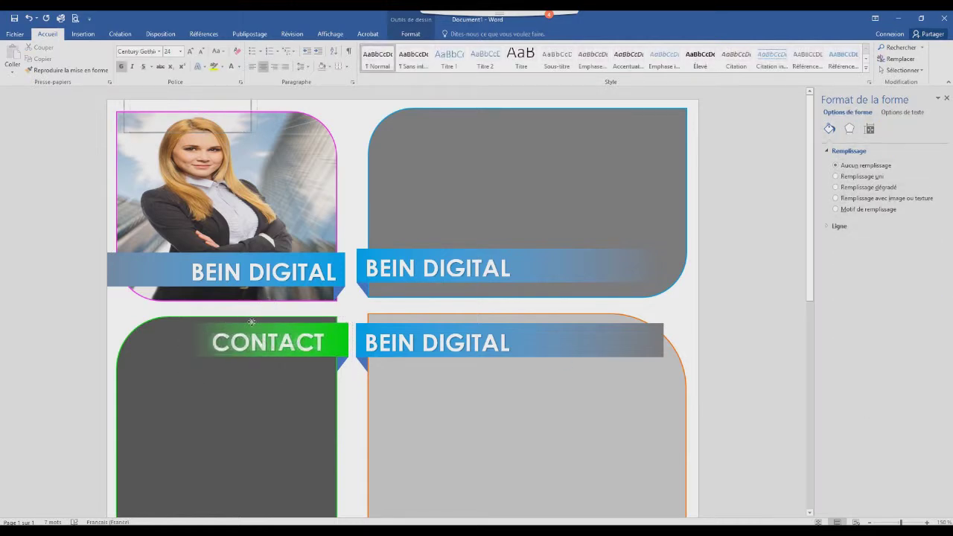
left_click(192, 339)
left_click_drag(175, 338, 170, 334)
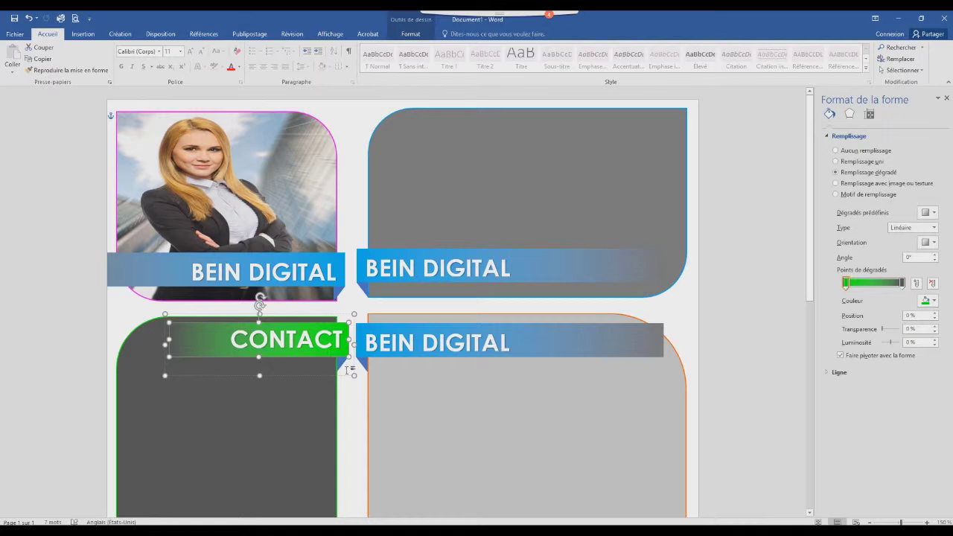
Give the folded tip a solid dark green fill of RGB 0,146,0.
left_click(835, 161)
left_click(928, 212)
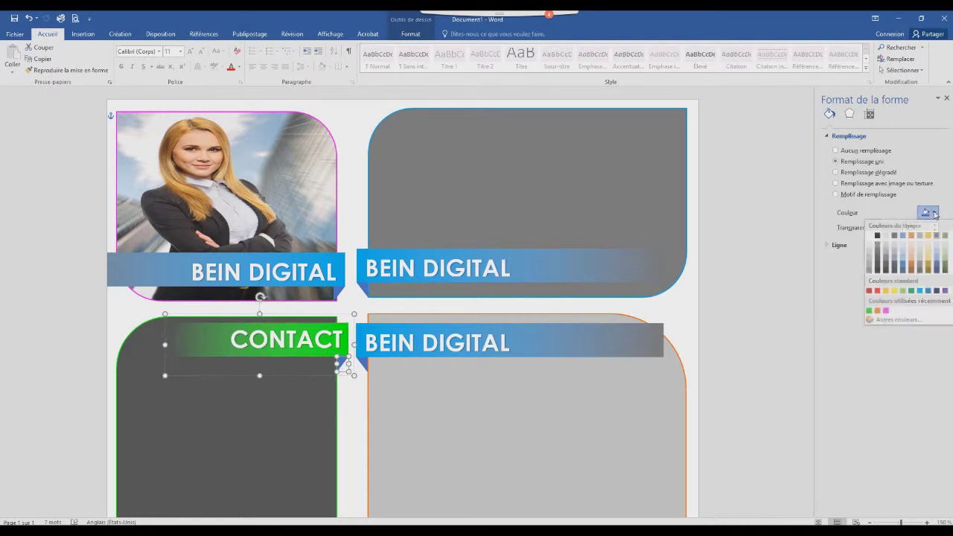
left_click(898, 319)
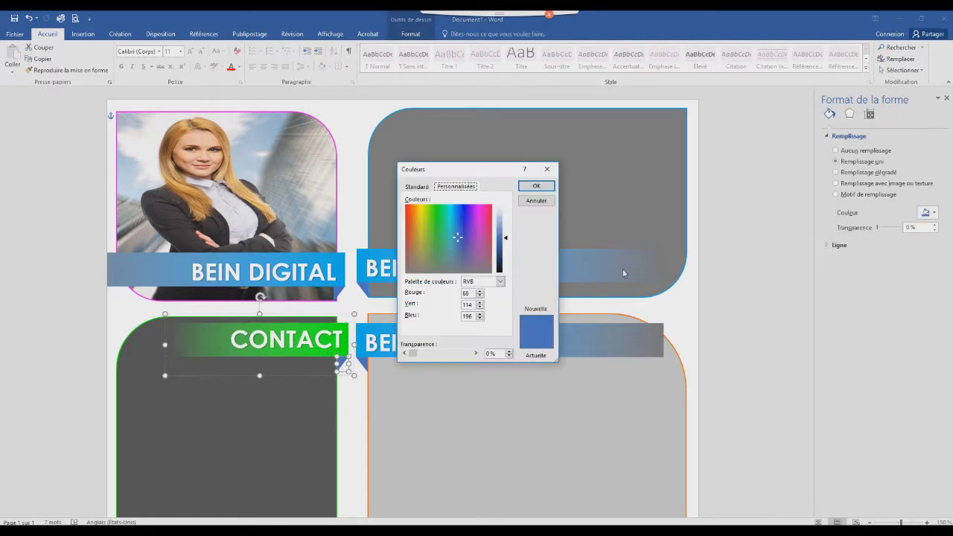
double_click(467, 294)
type("0")
double_click(467, 316)
type("0")
type("146")
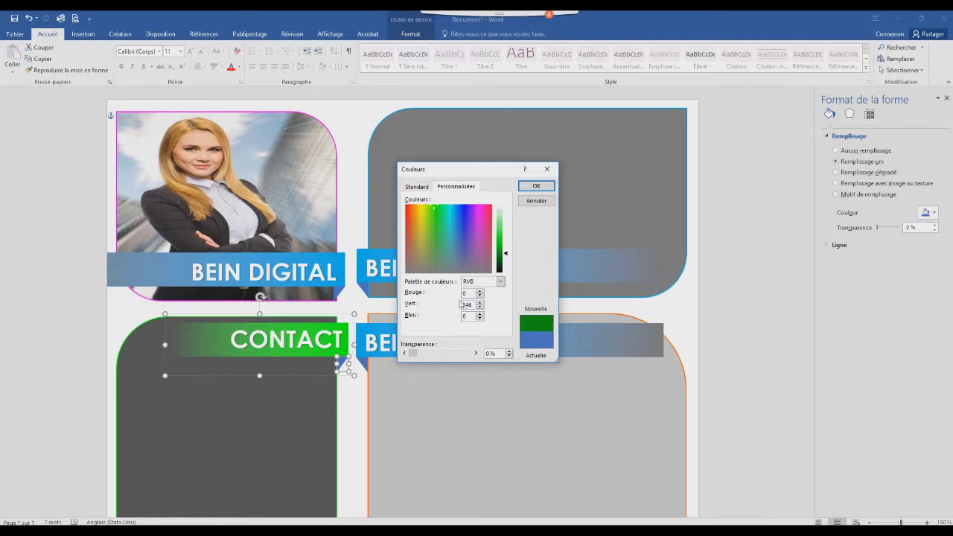
left_click(537, 186)
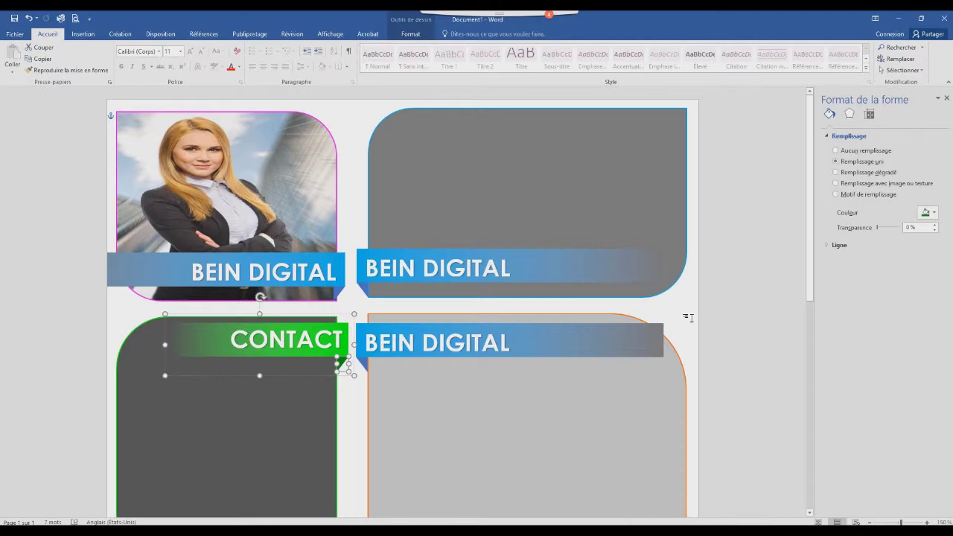
left_click(513, 343)
triple_click(461, 346)
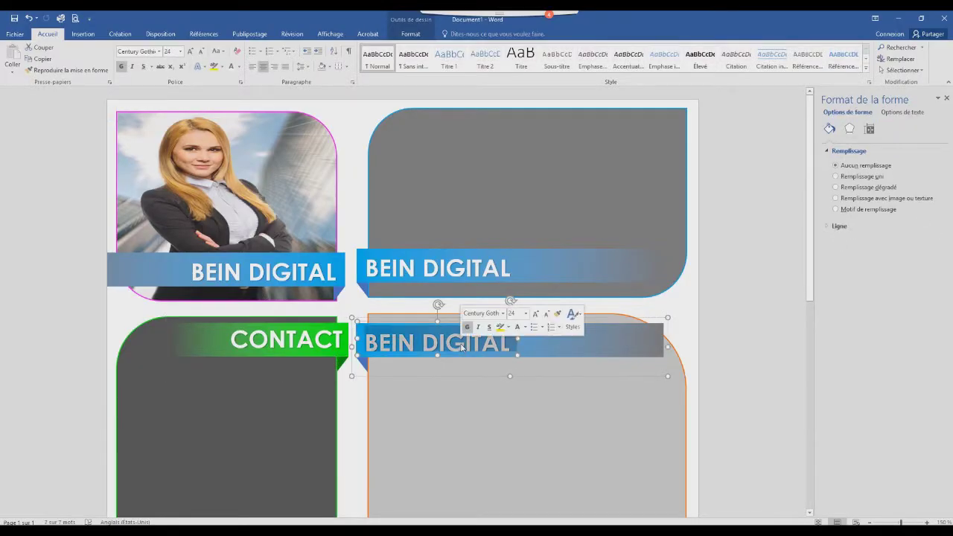
Change the lower-right banner text to FORMATION in capitals and nudge its box up.
type("Formation")
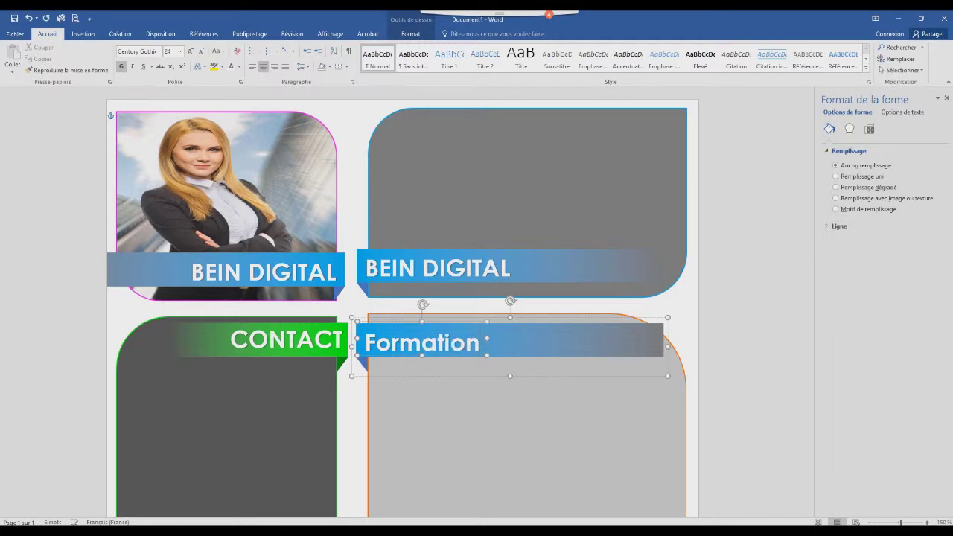
double_click(419, 340)
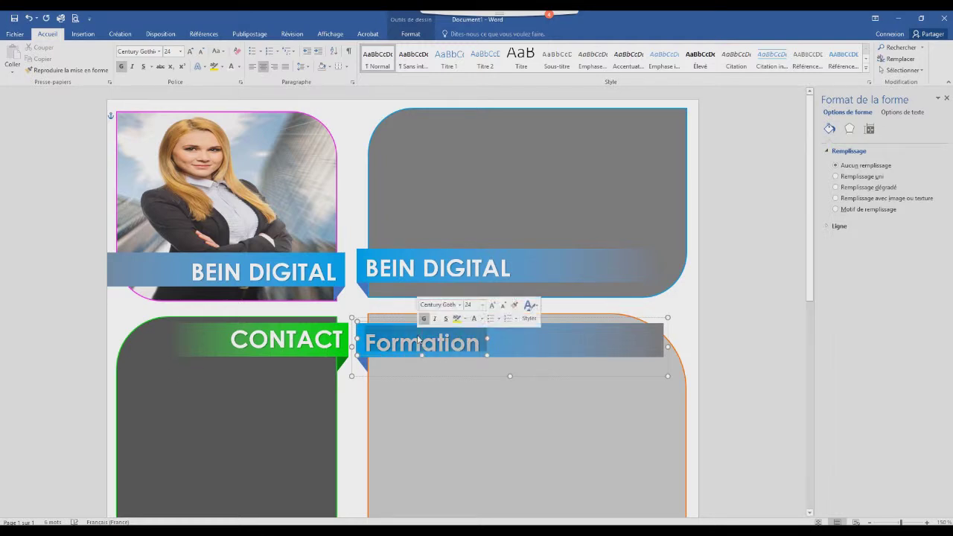
key("shift+F3")
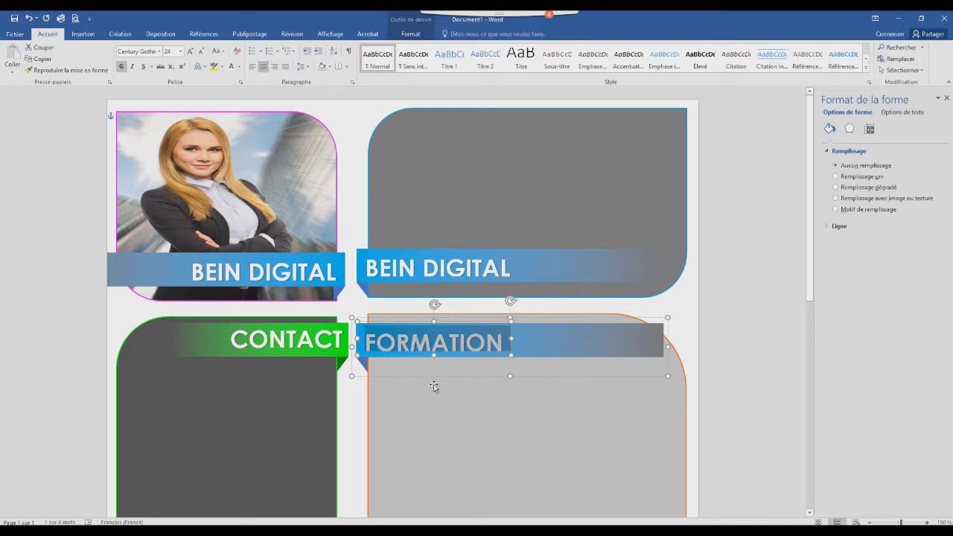
key("Right")
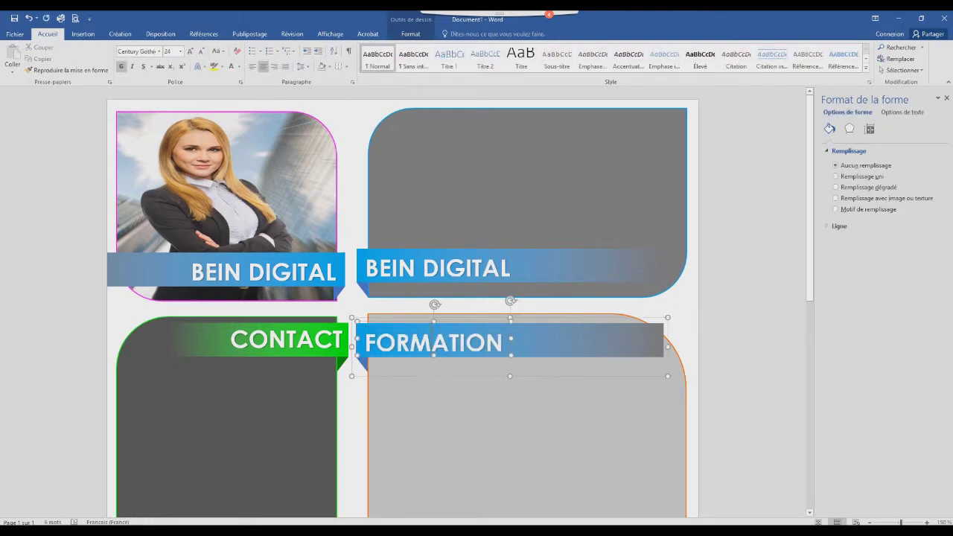
left_click_drag(428, 321, 428, 320)
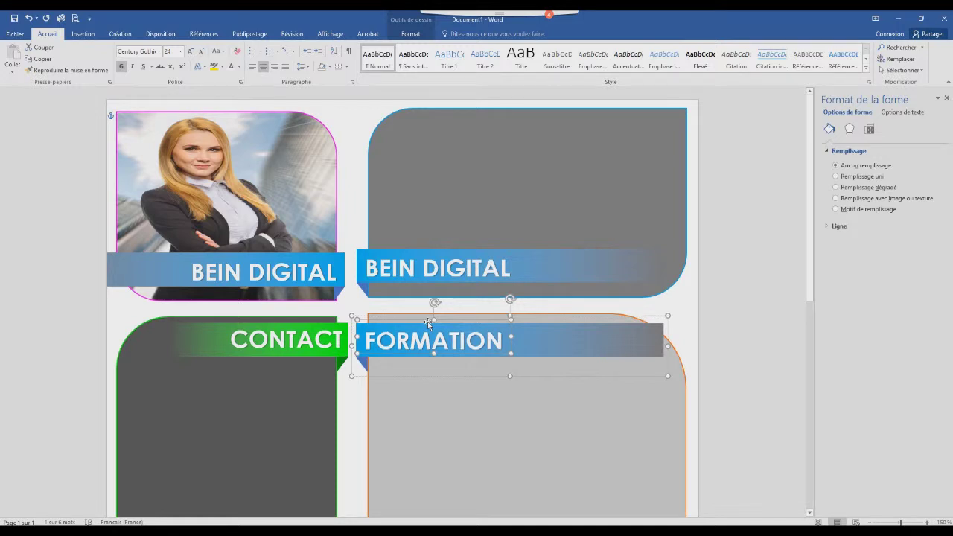
left_click(438, 399)
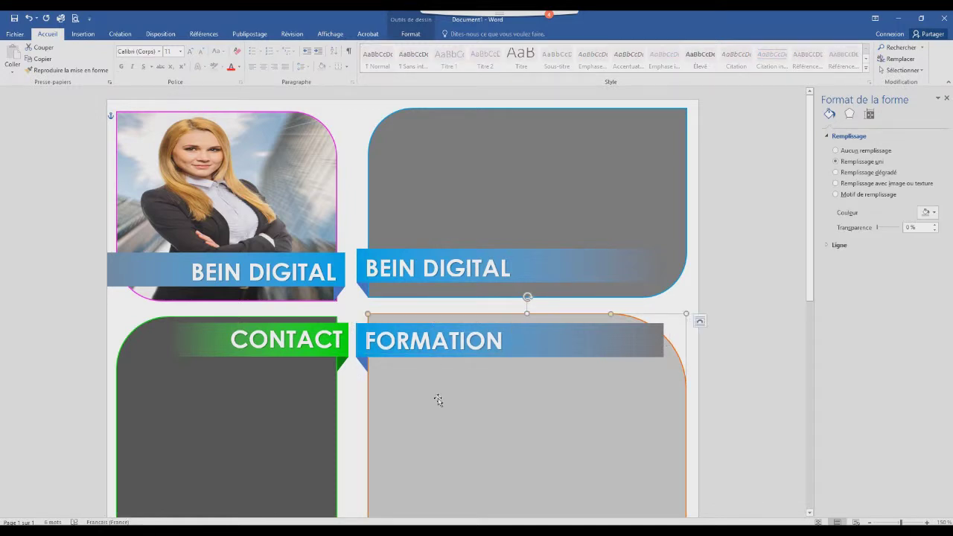
Set the FORMATION ribbon's gradient from orange on the left to a light tint.
left_click(413, 353)
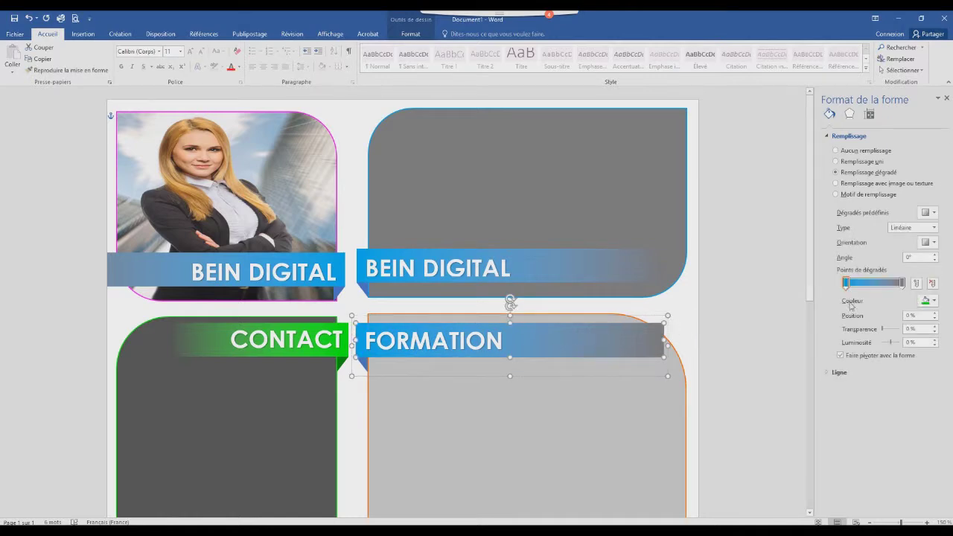
left_click(846, 283)
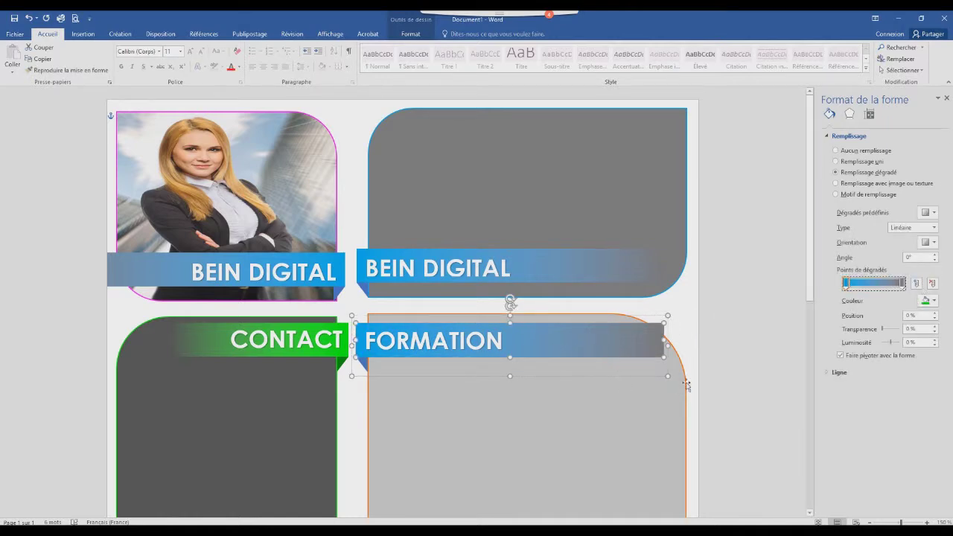
left_click(934, 302)
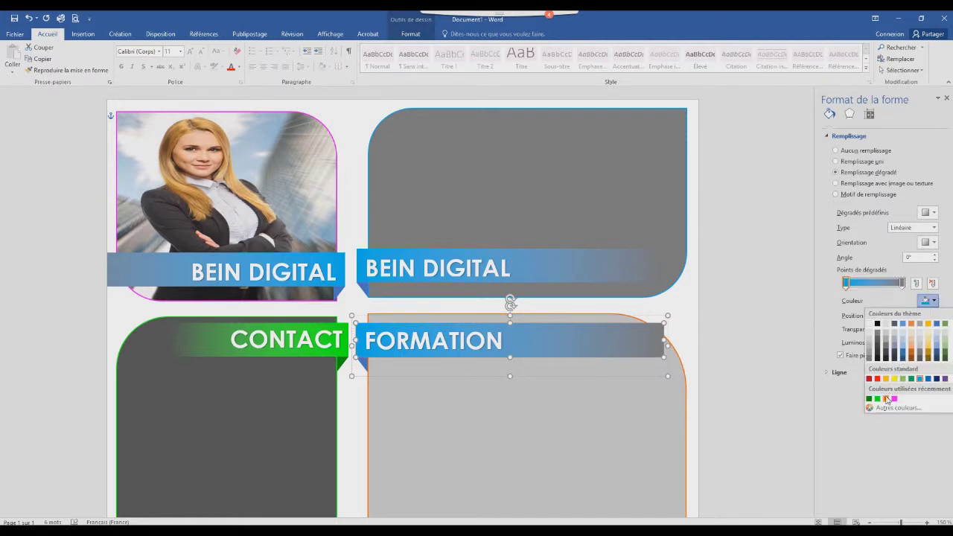
left_click(885, 399)
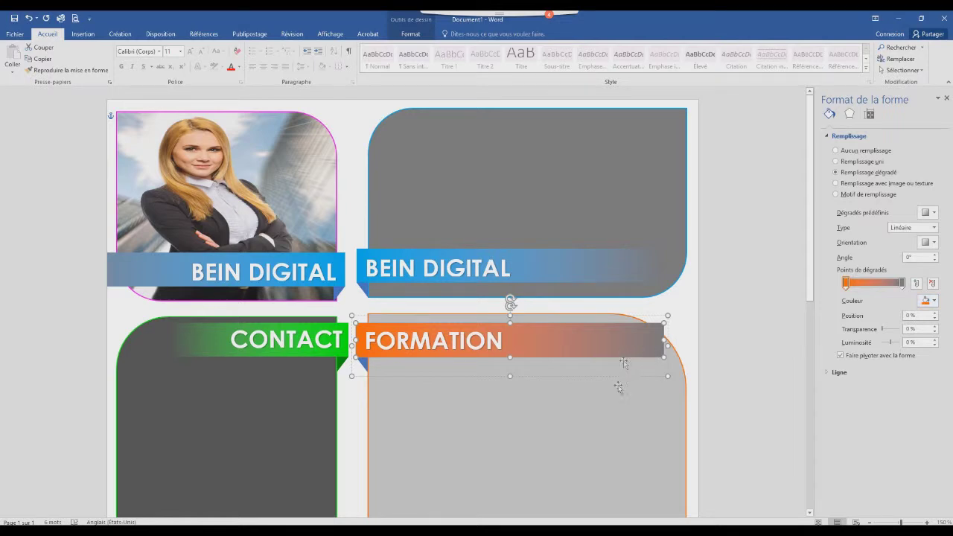
left_click(902, 283)
left_click(931, 301)
left_click(920, 347)
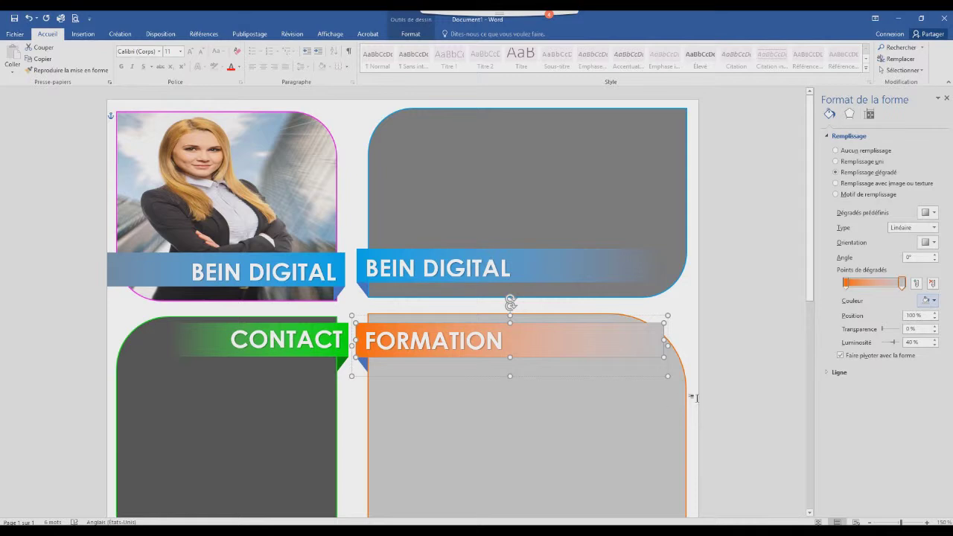
left_click(658, 408)
left_click(632, 347)
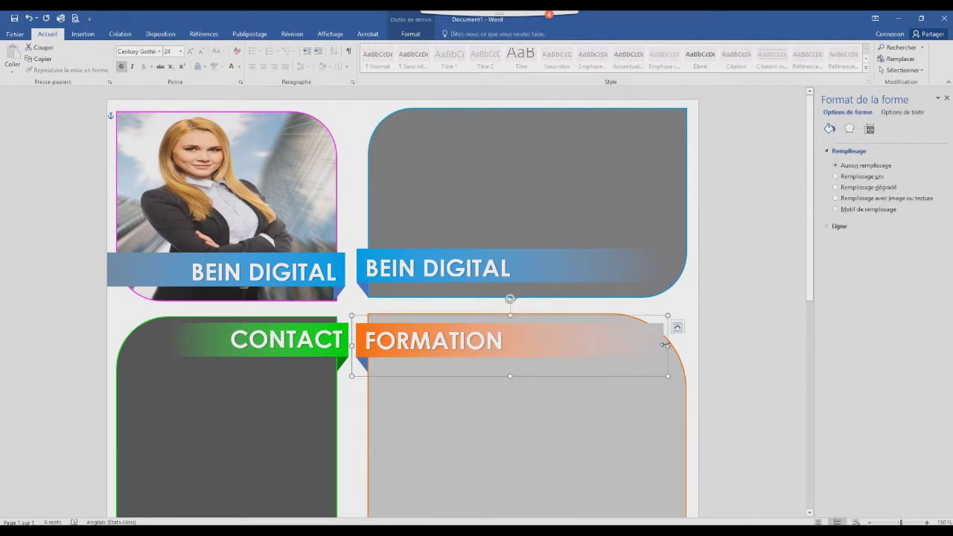
left_click(660, 411)
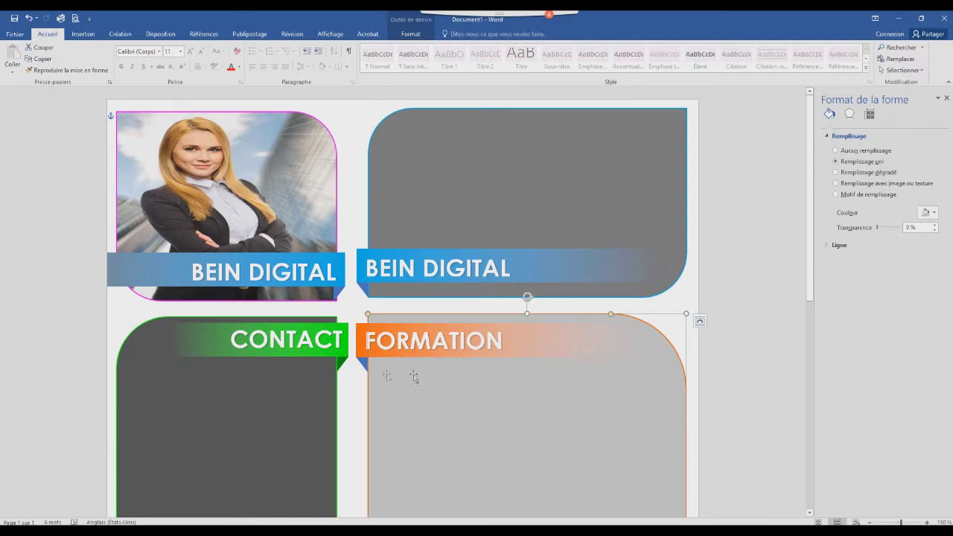
Fill the fold under FORMATION with a darker orange, RGB 164,66,0.
left_click(362, 365)
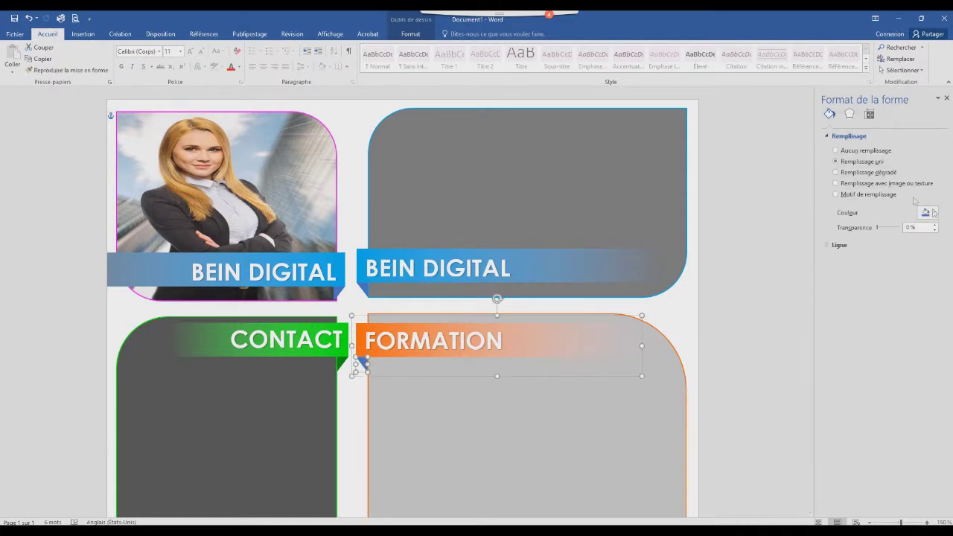
left_click(934, 212)
left_click(876, 313)
left_click(933, 212)
left_click(905, 323)
left_click(451, 187)
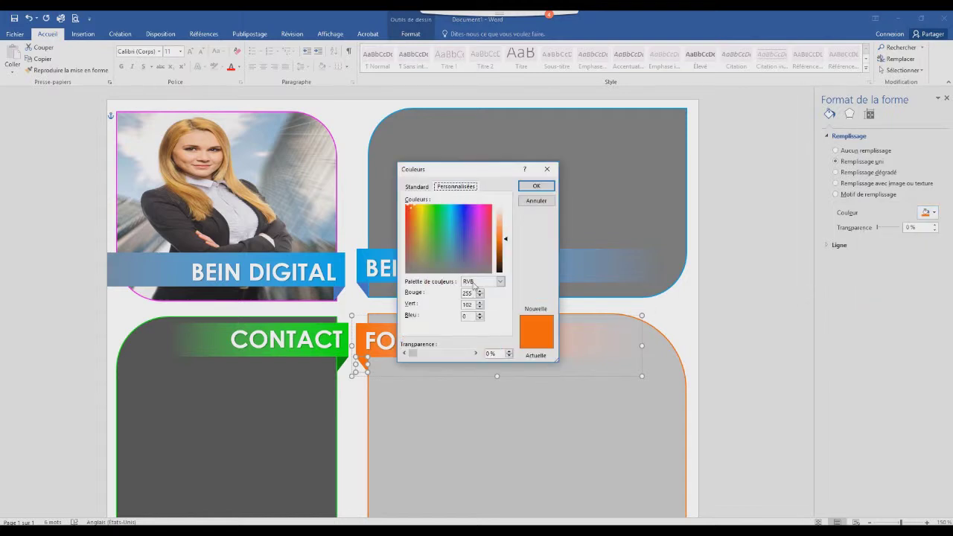
double_click(469, 293)
type("164")
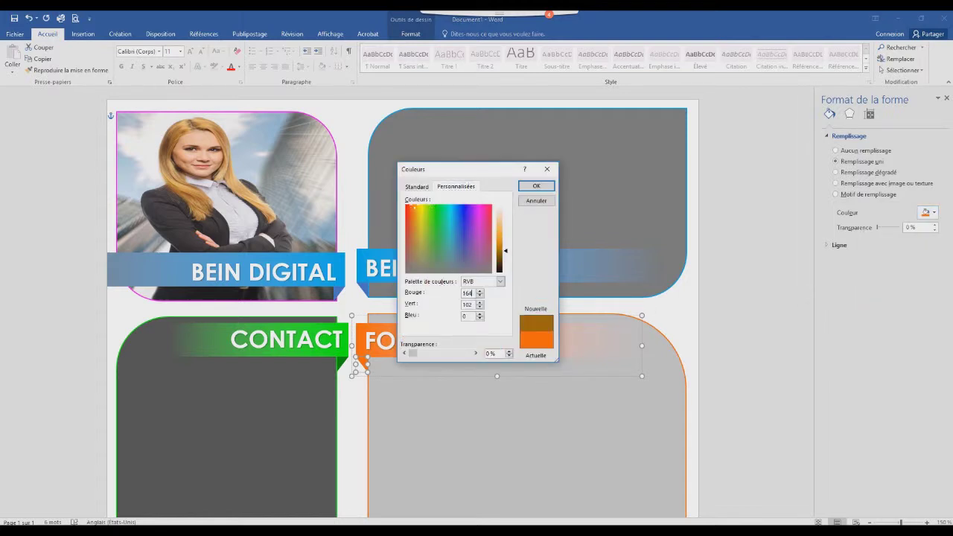
double_click(469, 305)
type("66")
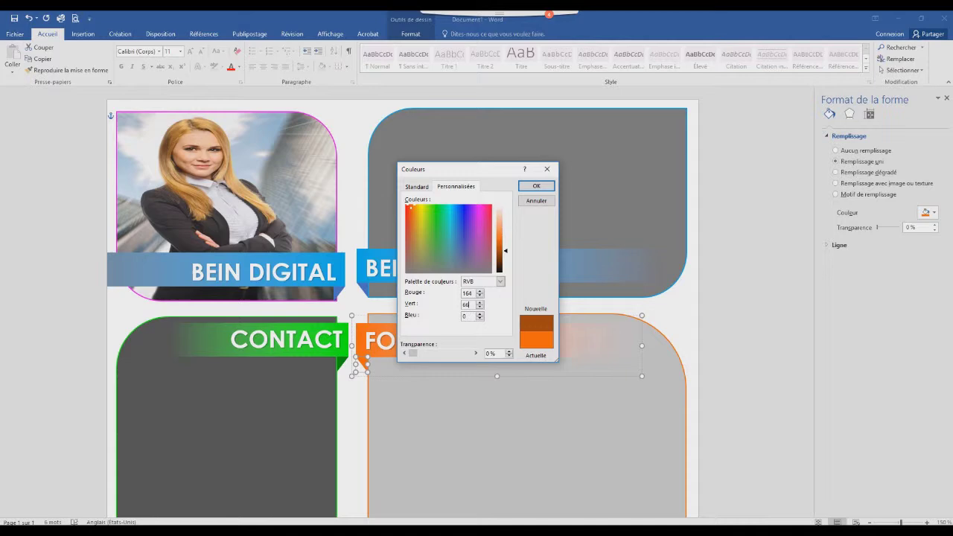
left_click(535, 187)
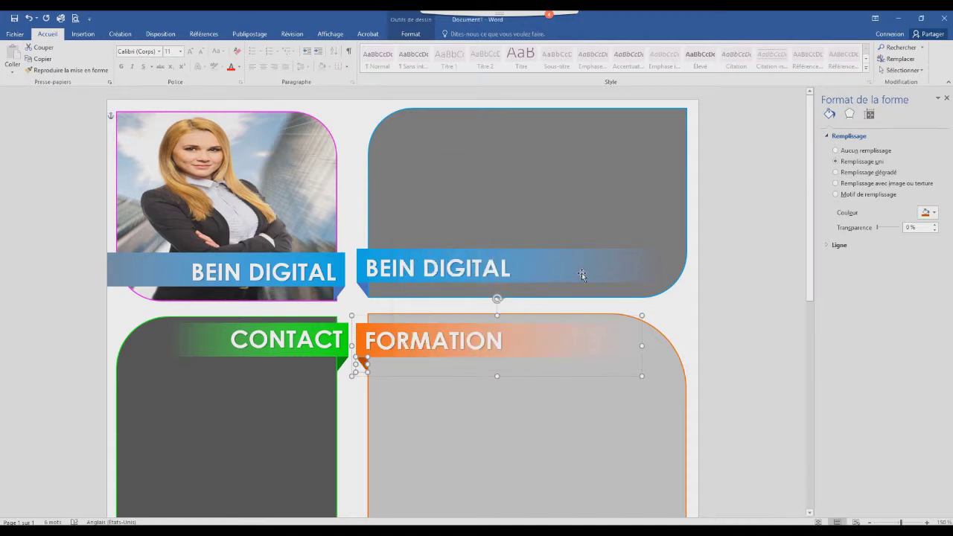
left_click(314, 283)
Delete the BEIN DIGITAL banner and place a copy of the green CONTACT banner on the photo.
key("Delete")
left_click(314, 320)
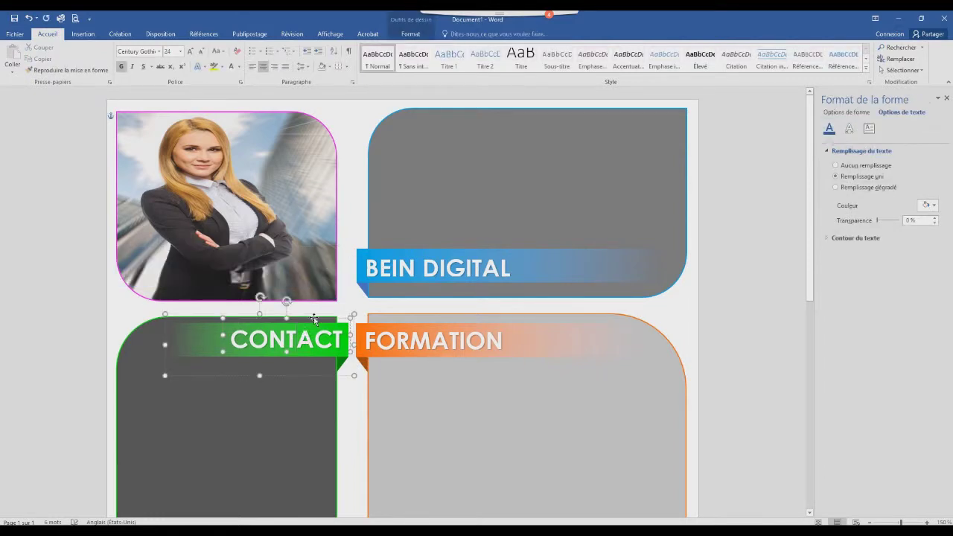
left_click_drag(340, 318, 337, 259, "ctrl")
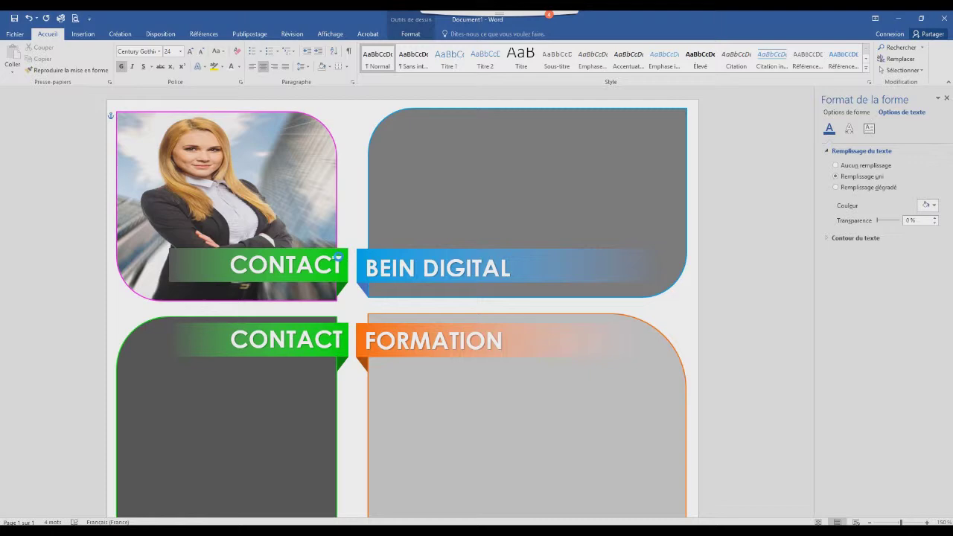
left_click_drag(337, 256, 337, 257)
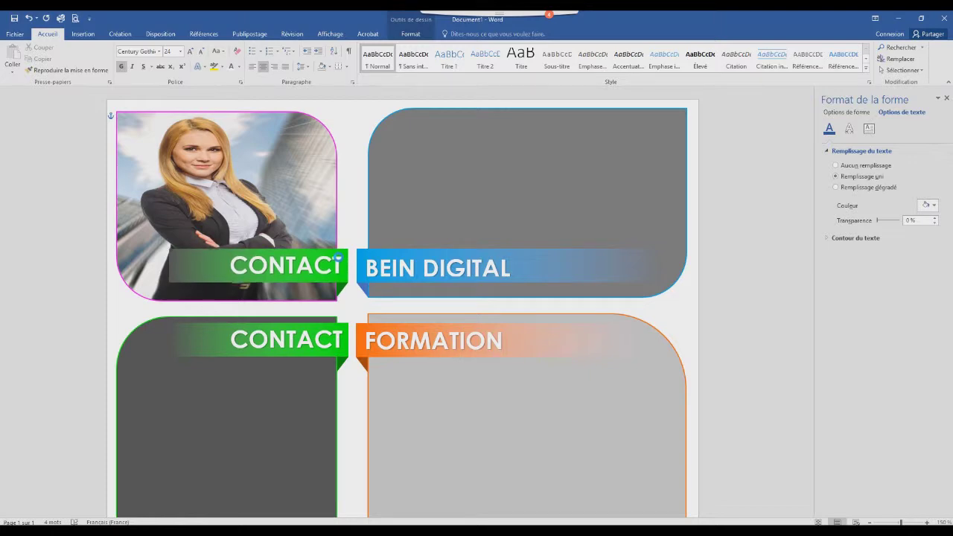
scroll(338, 259, "up", 7)
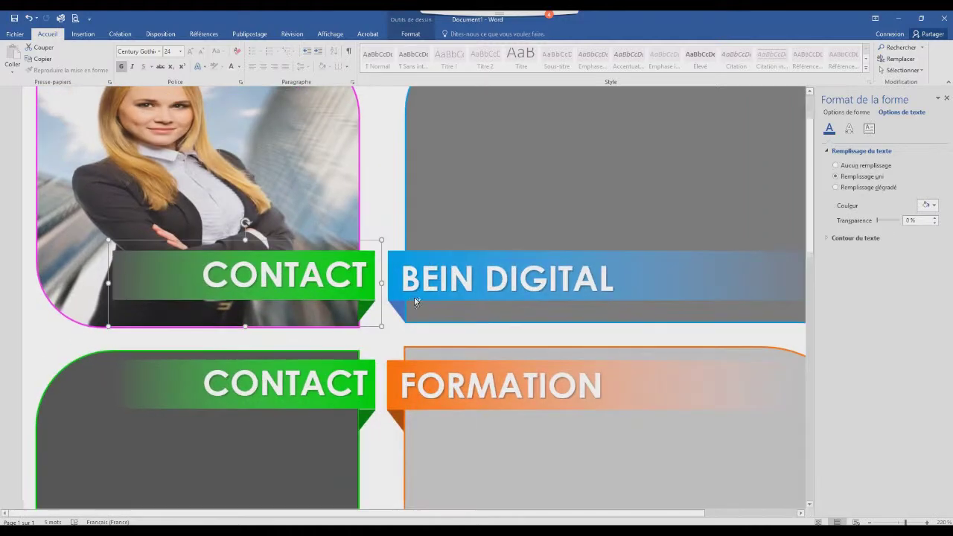
scroll(416, 301, "down", 7)
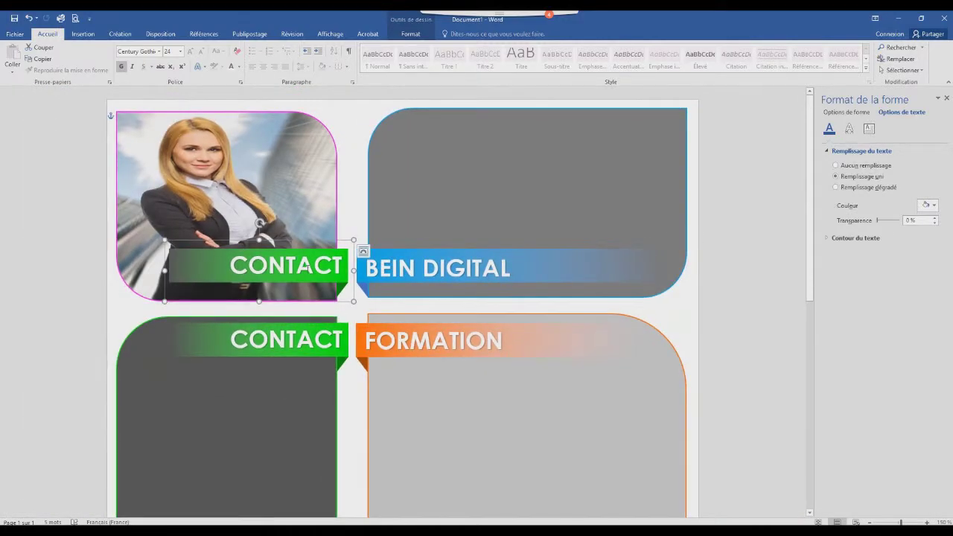
left_click(191, 268)
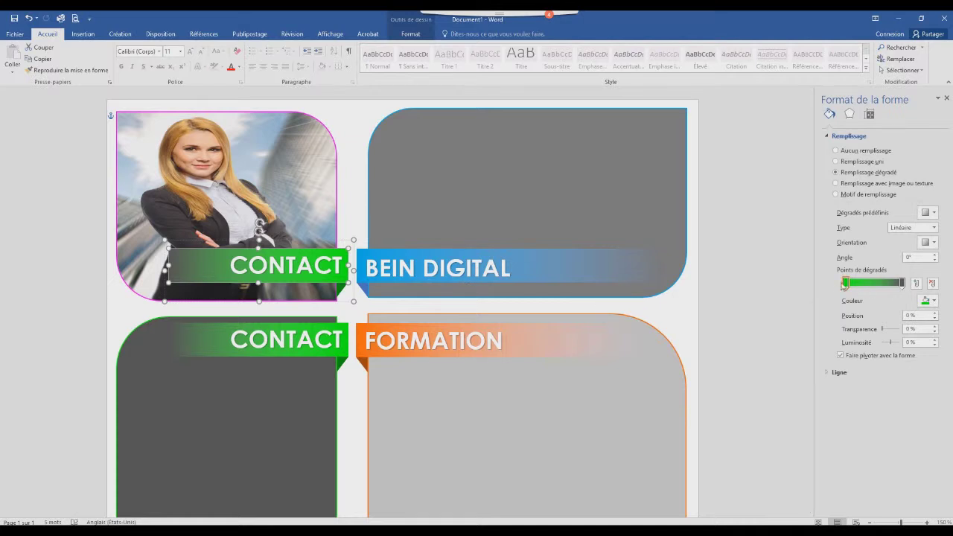
Give the copied banner a magenta-to-near-white gradient and pull its left edge slightly inward.
left_click(934, 301)
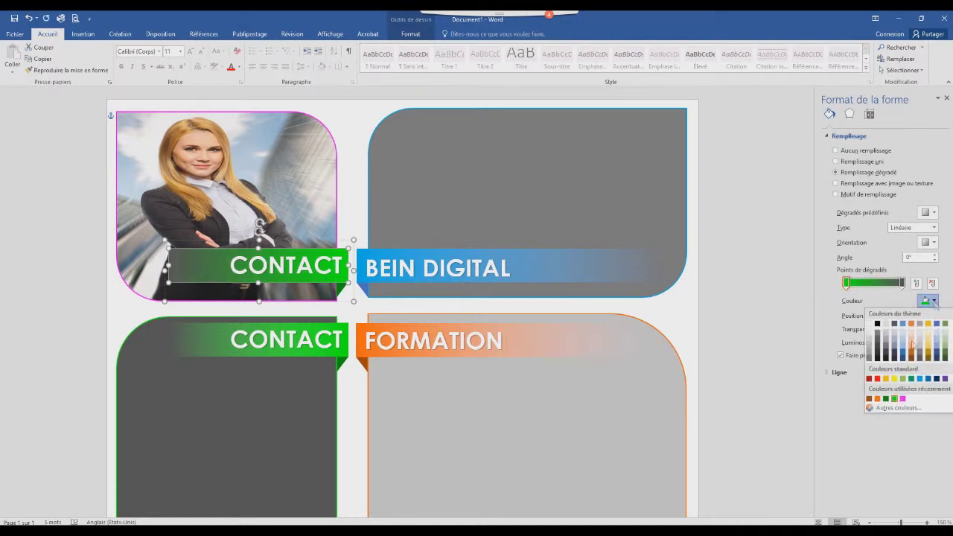
left_click(903, 400)
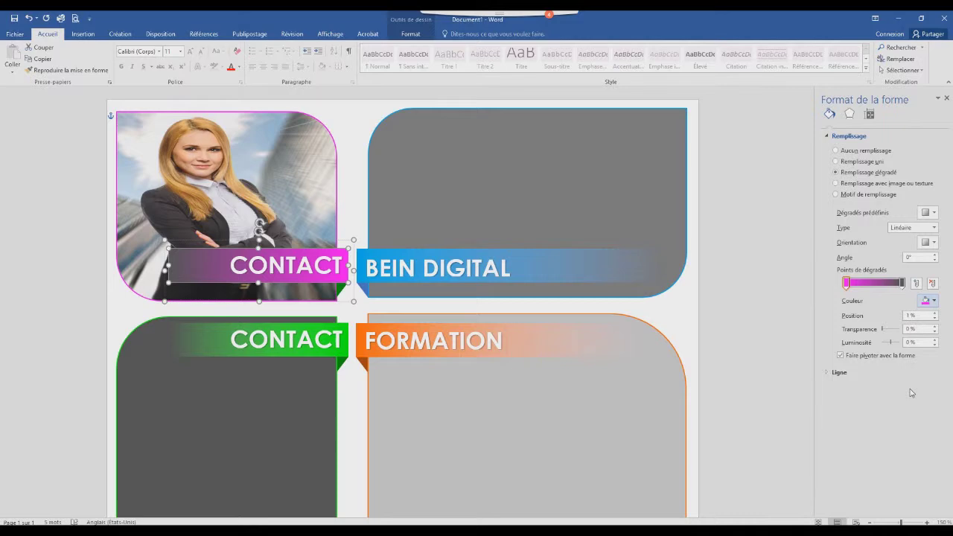
left_click(903, 284)
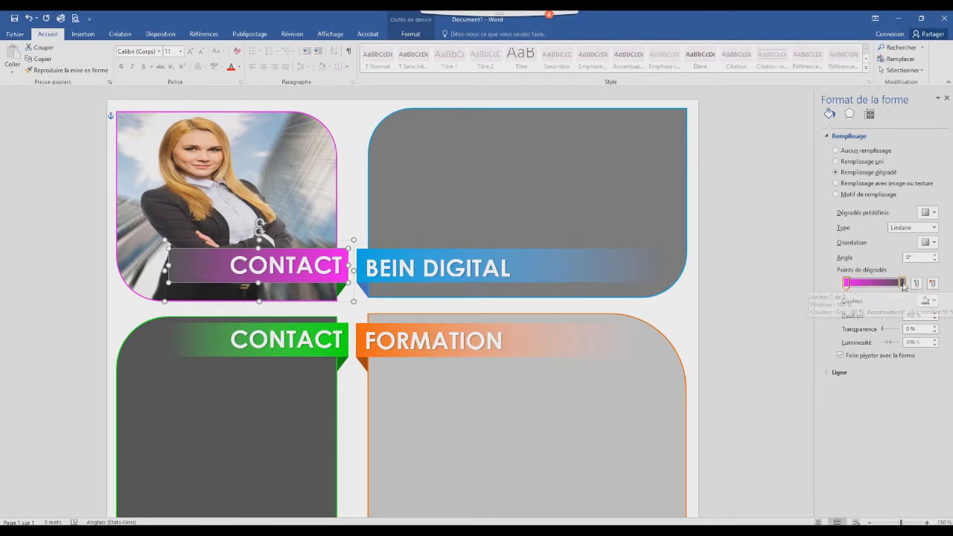
left_click(928, 300)
left_click(870, 336)
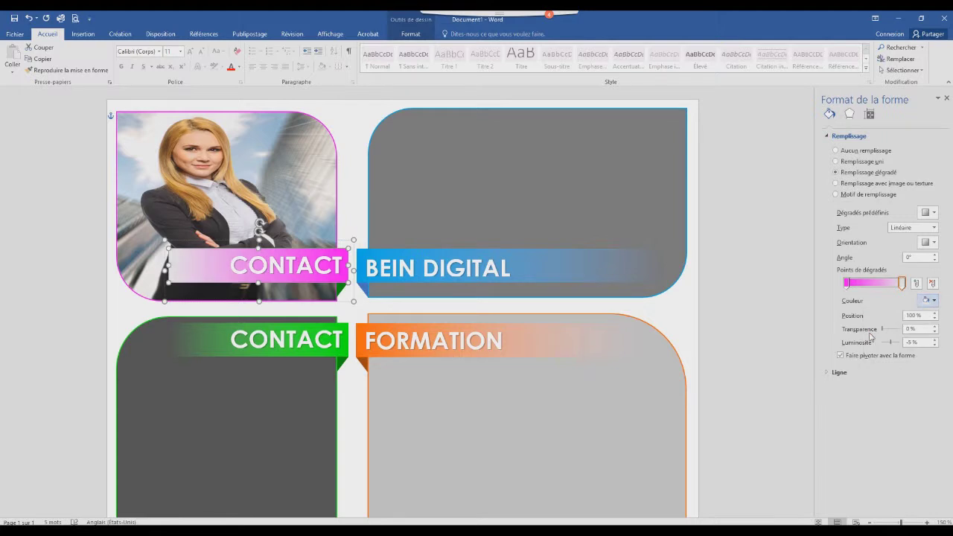
left_click_drag(171, 269, 179, 268)
Retype the banner label as CV, move it to the right end, and shift the banner slightly right.
double_click(288, 268)
type("CV")
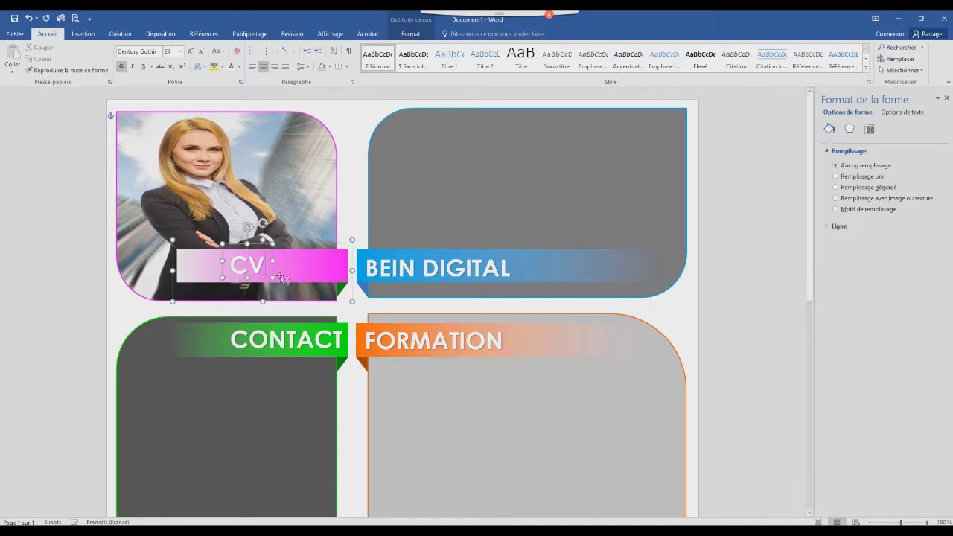
left_click_drag(287, 279, 344, 268)
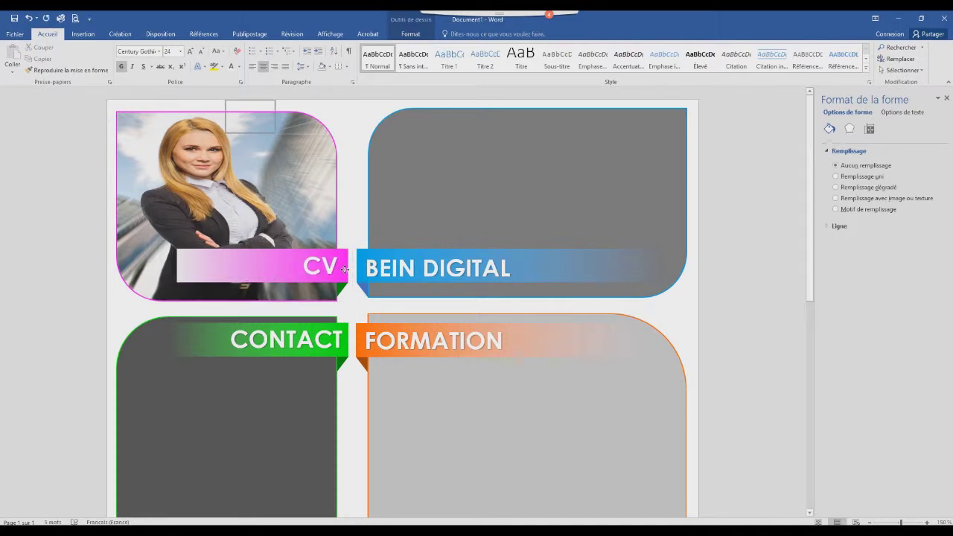
left_click_drag(344, 269, 339, 269)
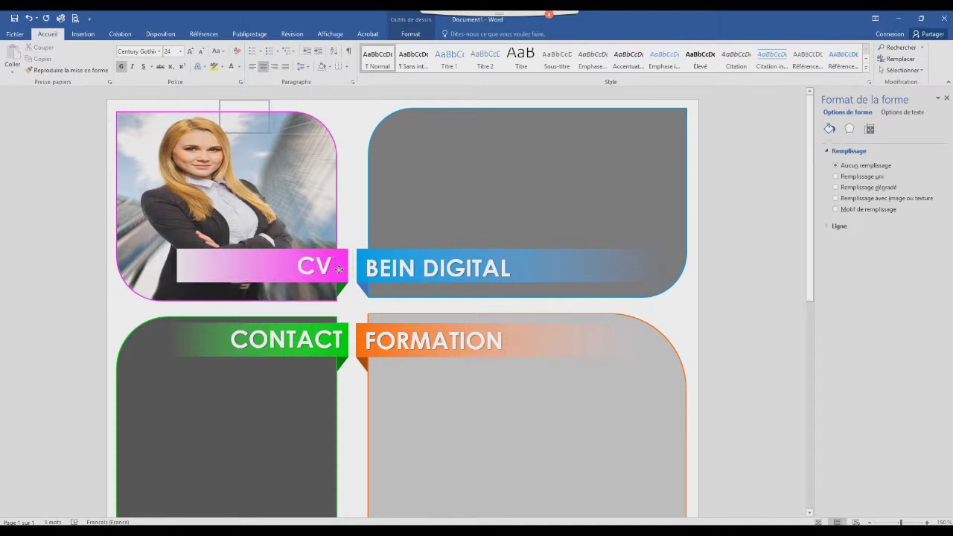
left_click(221, 268)
left_click_drag(178, 270, 235, 277)
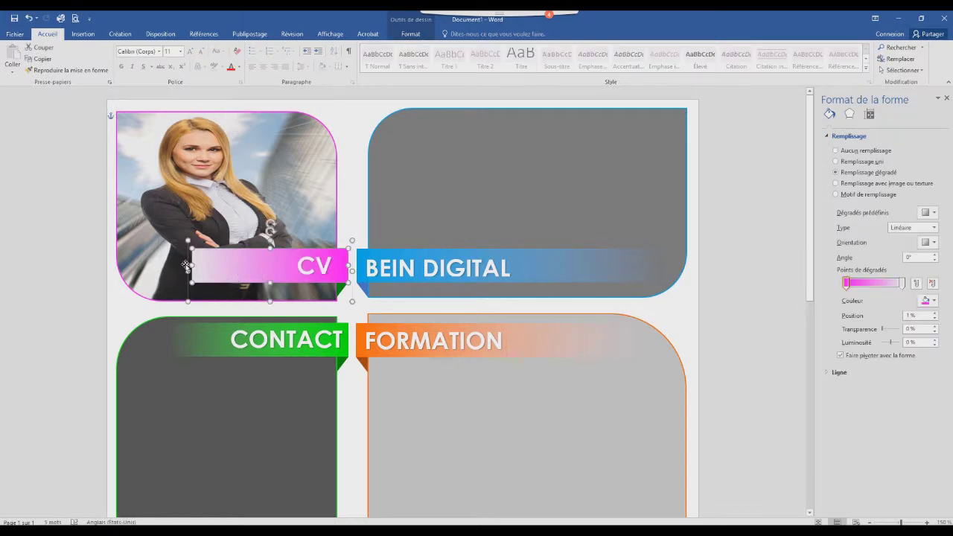
Recolour the small fold under the CV banner to custom dark magenta RGB 138, 0, 138.
left_click(342, 291)
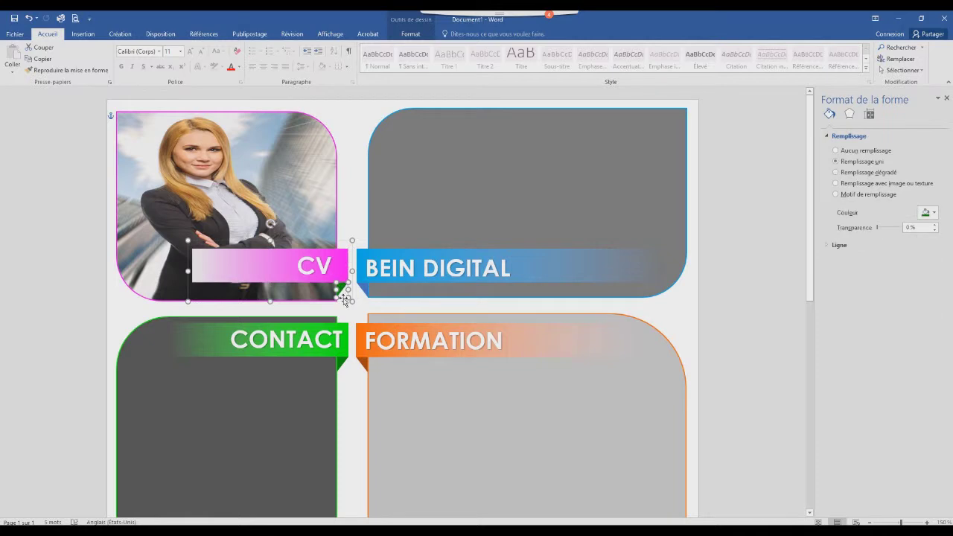
left_click(934, 214)
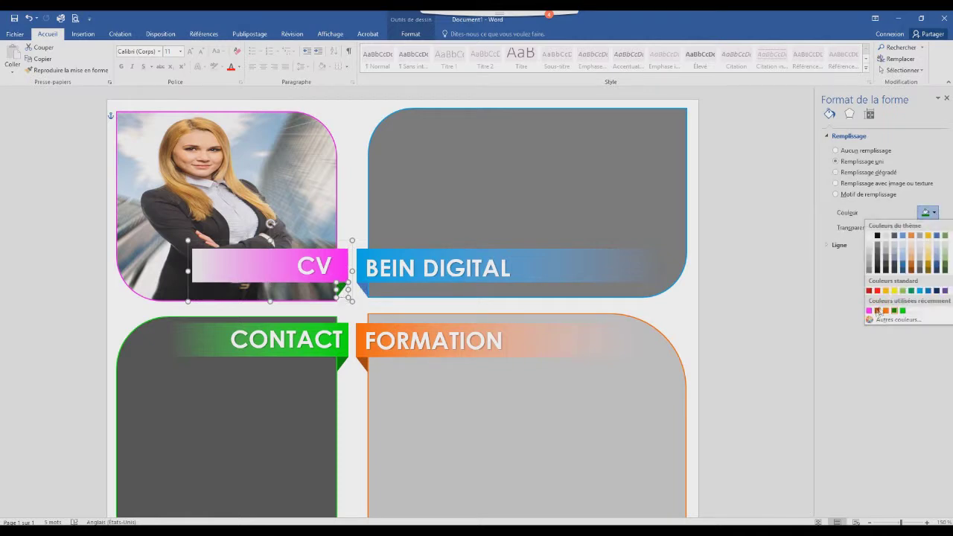
left_click(869, 310)
left_click(931, 213)
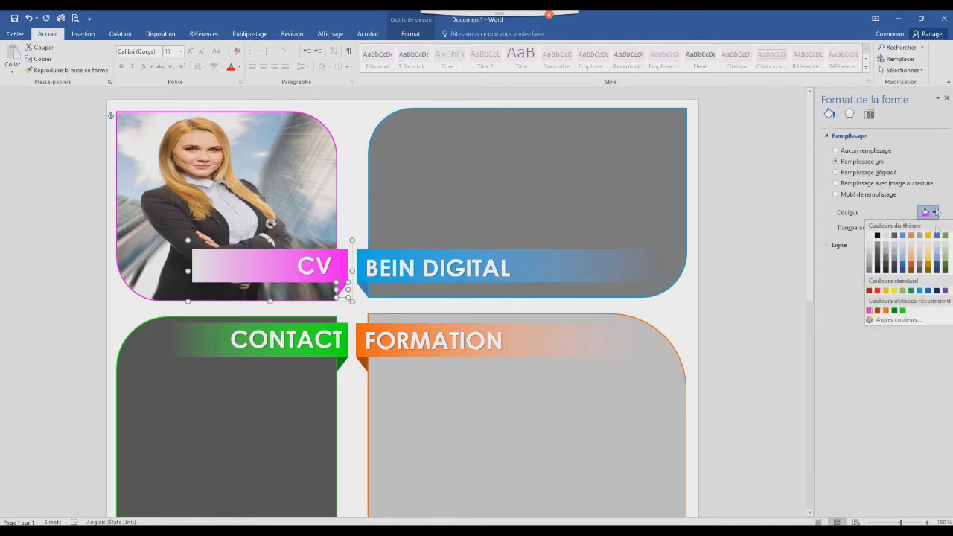
left_click(901, 320)
left_click(453, 188)
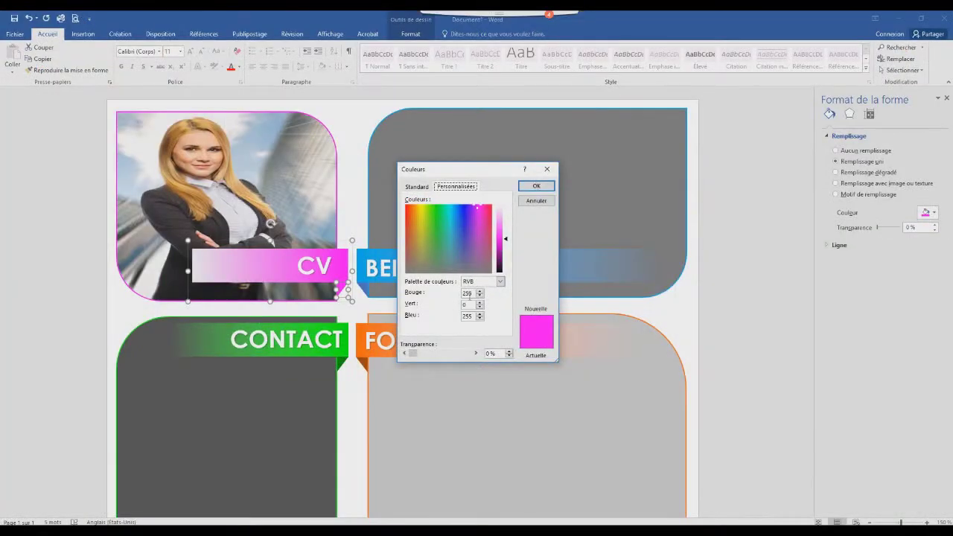
double_click(468, 292)
type("138")
double_click(469, 316)
type("138")
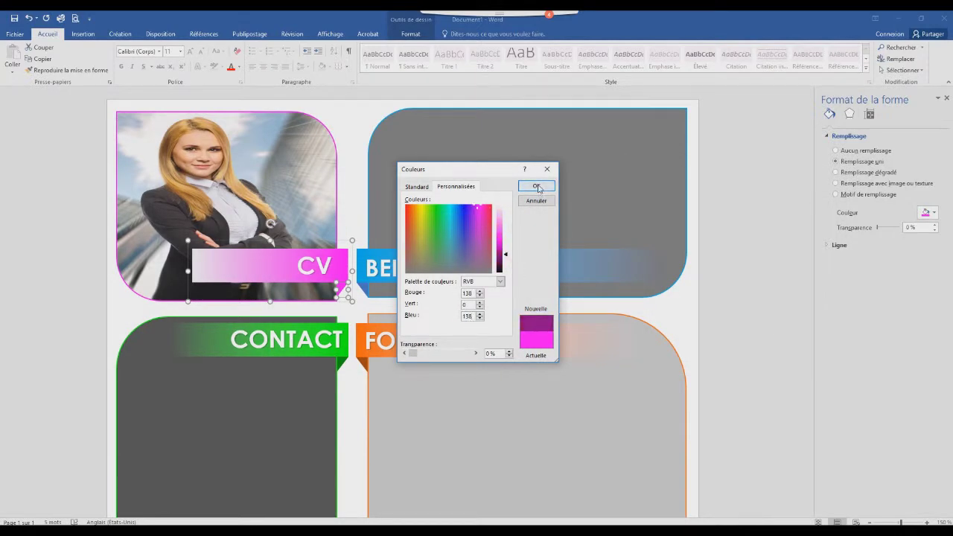
left_click(536, 185)
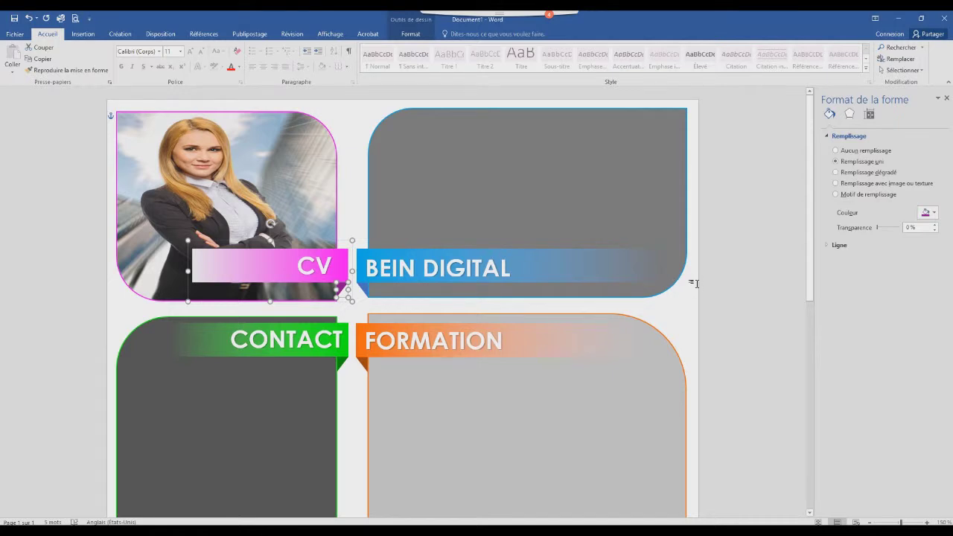
Draw a text box inside the grey BEIN DIGITAL panel and paste the profile paragraph into it.
left_click(440, 209)
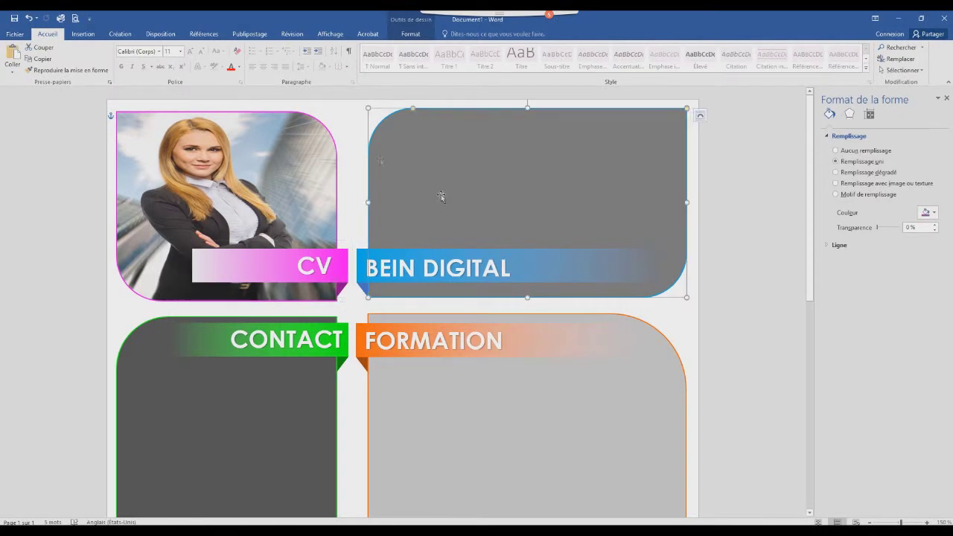
right_click(443, 168)
left_click(462, 206)
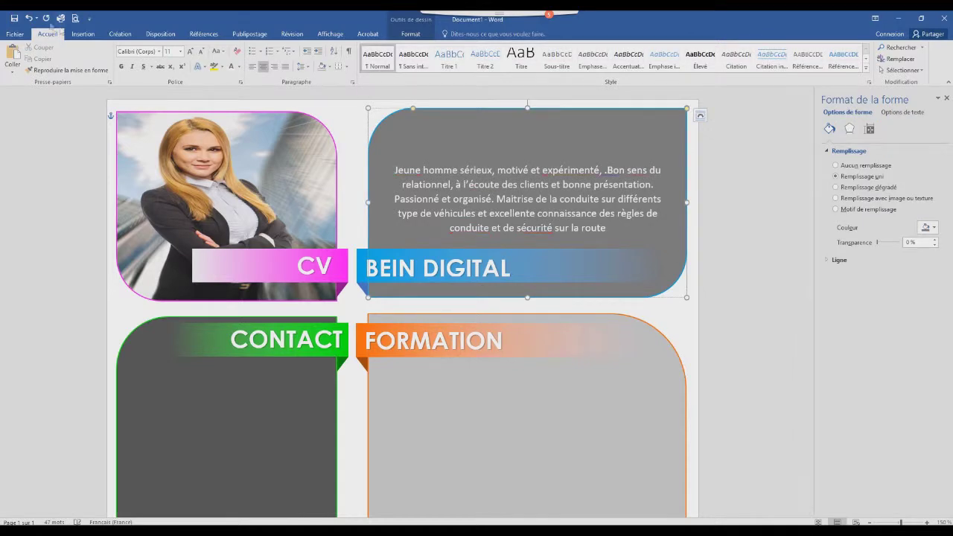
left_click(28, 18)
left_click(82, 33)
left_click(155, 56)
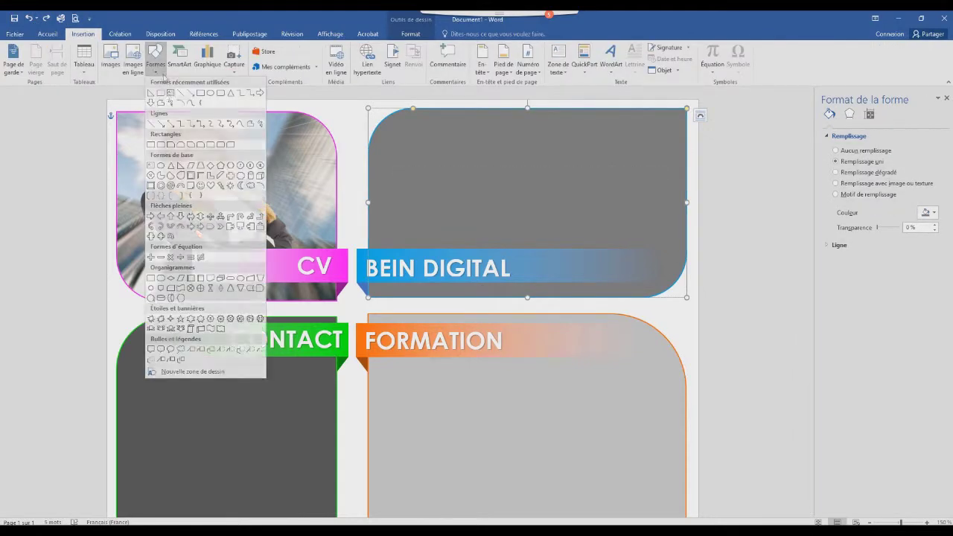
left_click(172, 98)
left_click_drag(423, 143, 557, 195)
right_click(444, 151)
left_click(463, 188)
Remove the text box's fill and outline, make the text white, and enlarge the box to fit.
left_click(392, 50)
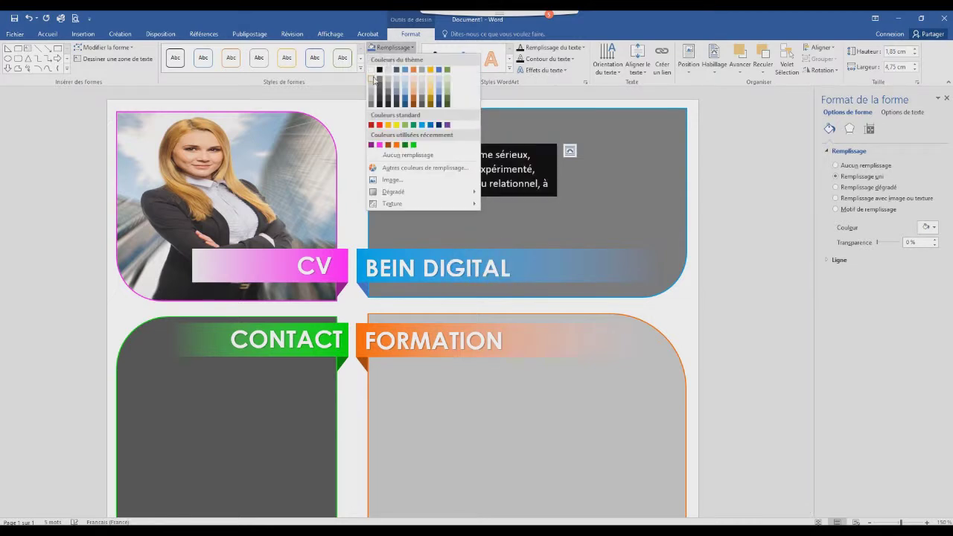
left_click(393, 153)
left_click(387, 59)
left_click(399, 166)
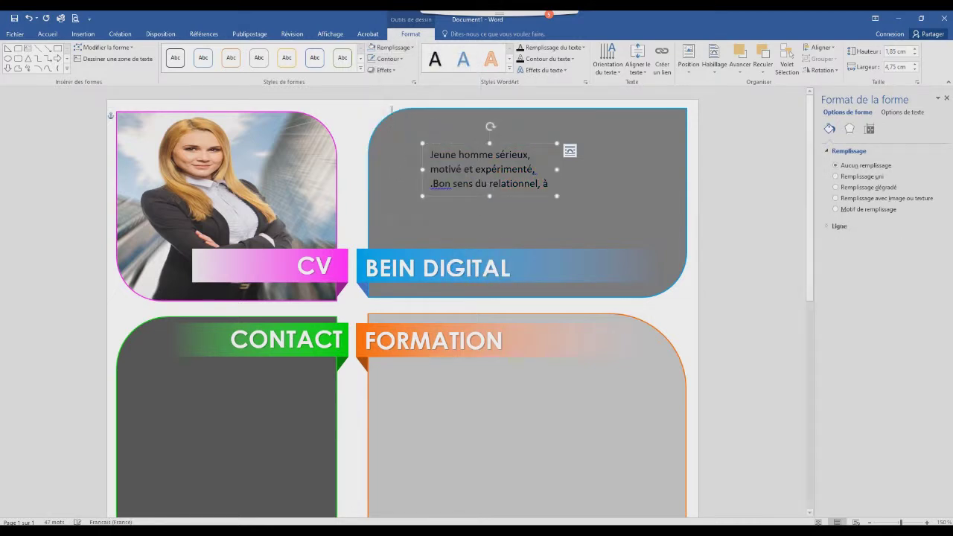
left_click(48, 34)
left_click(238, 66)
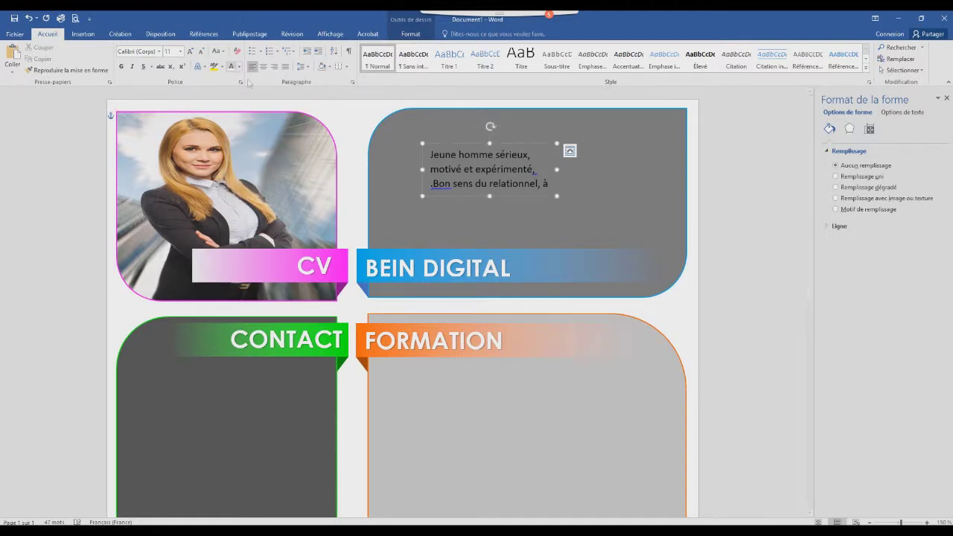
left_click(231, 67)
left_click_drag(556, 169, 681, 169)
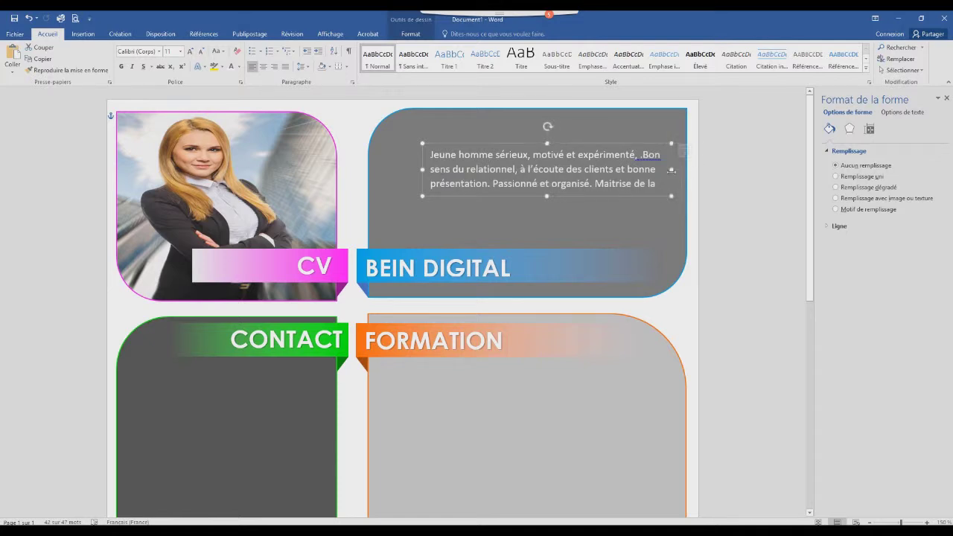
left_click_drag(422, 169, 384, 169)
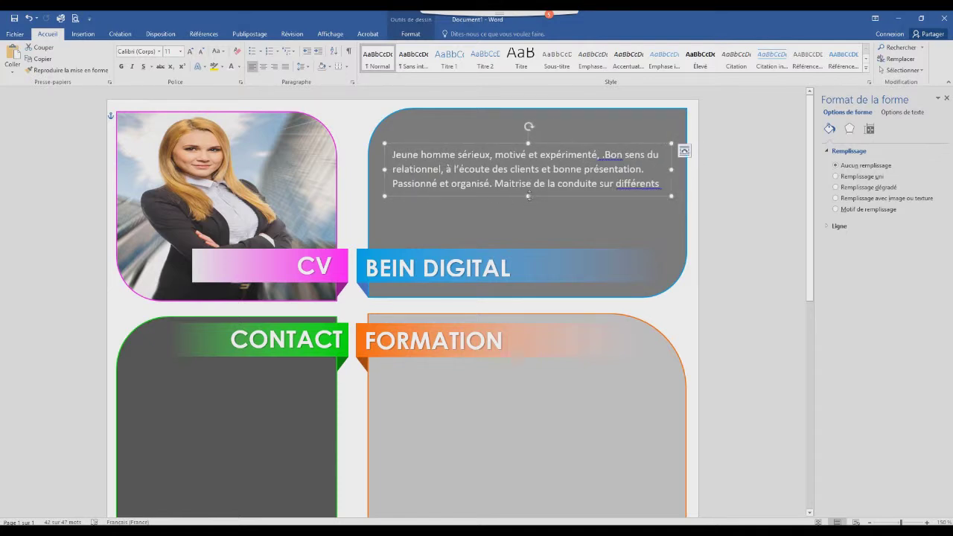
left_click_drag(528, 195, 528, 238)
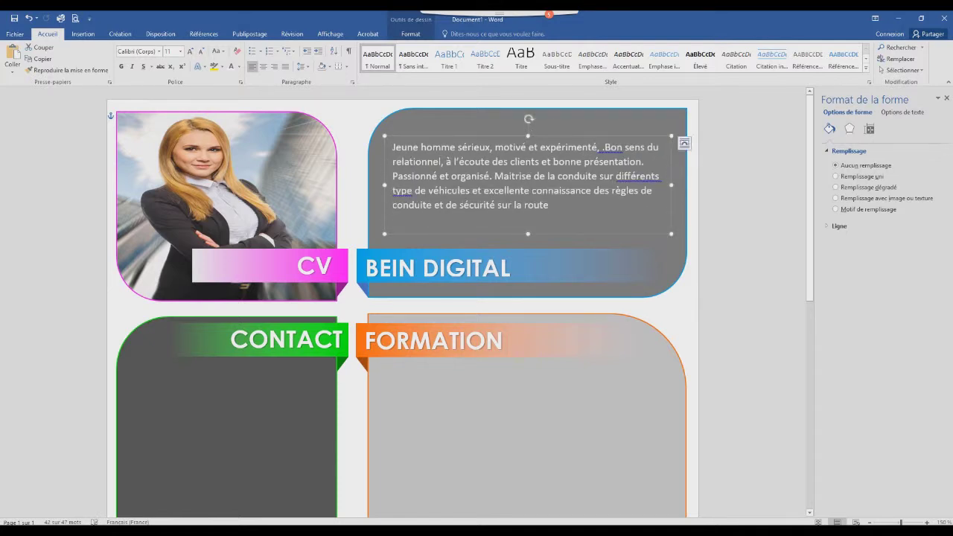
Keep the paragraph in Calibri, add a closing period and delete the stray comma before Bon.
left_click(159, 51)
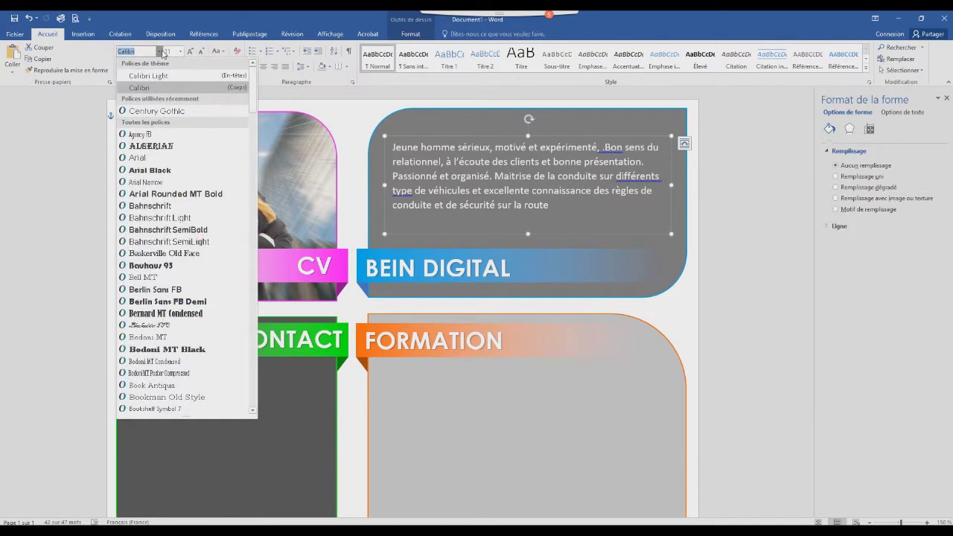
key("Up")
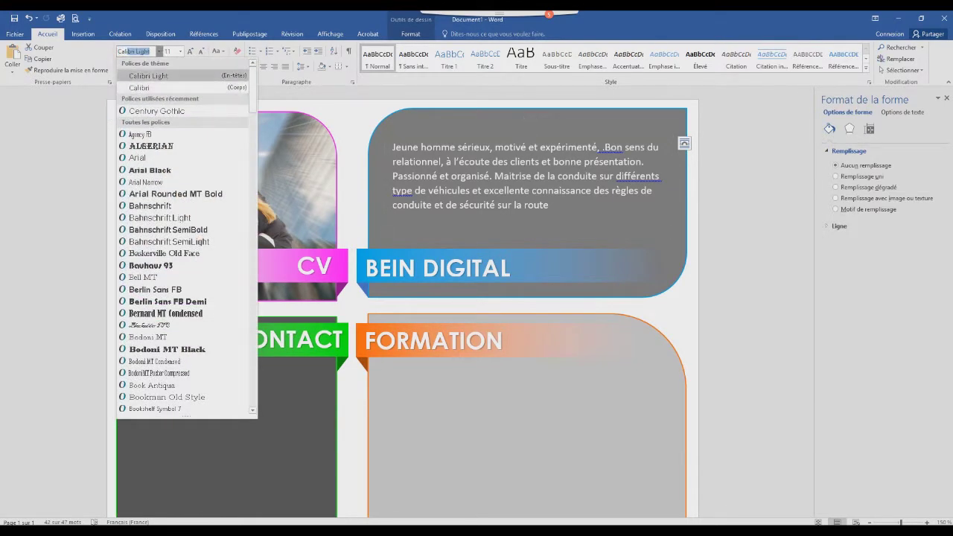
scroll(162, 290, "down", 6)
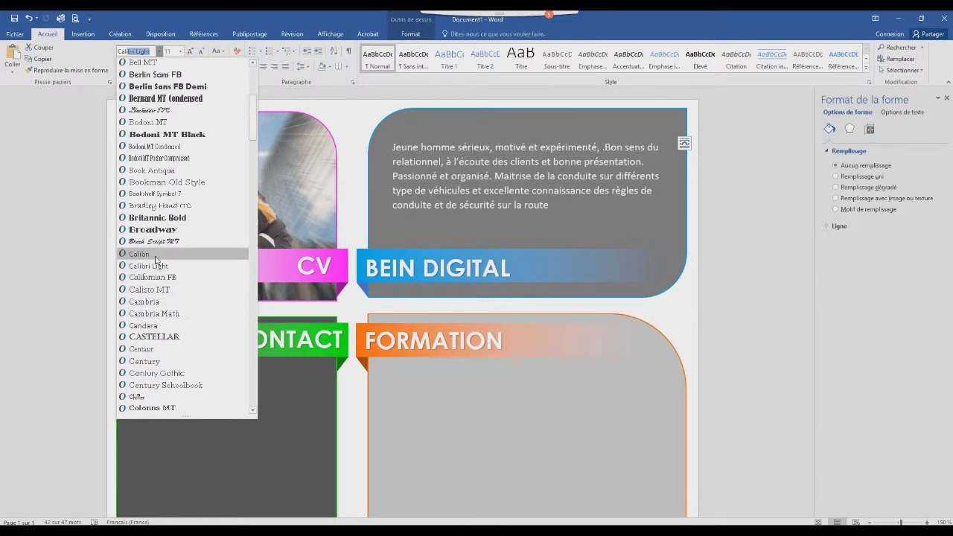
left_click(155, 254)
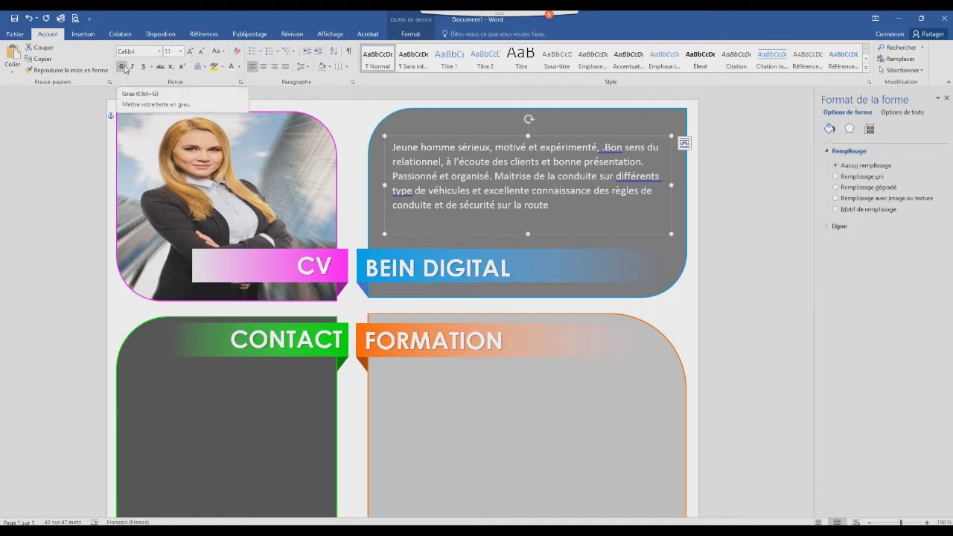
type(".")
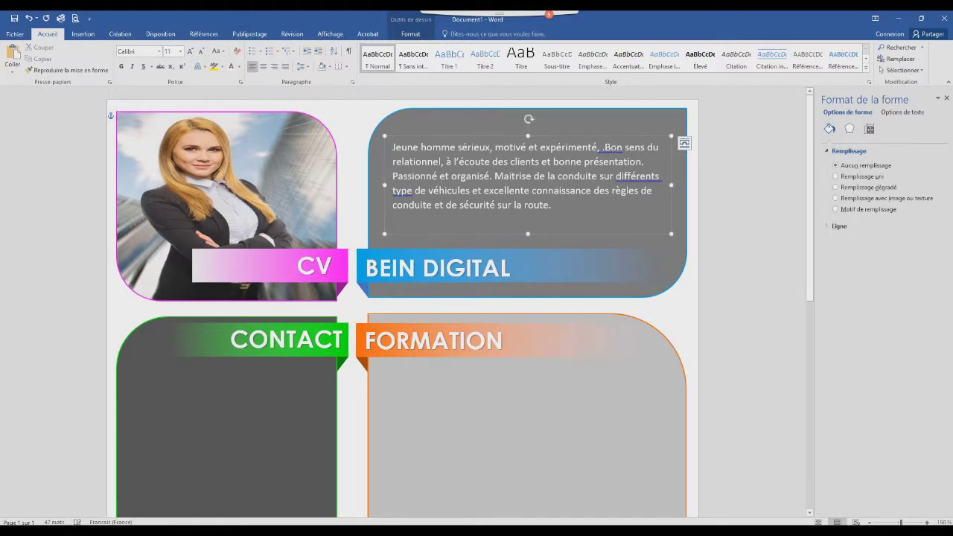
key("BackSpace")
Set the whole profile paragraph to Century Gothic at 12 pt.
key("ctrl+a")
key("ctrl+bracketright")
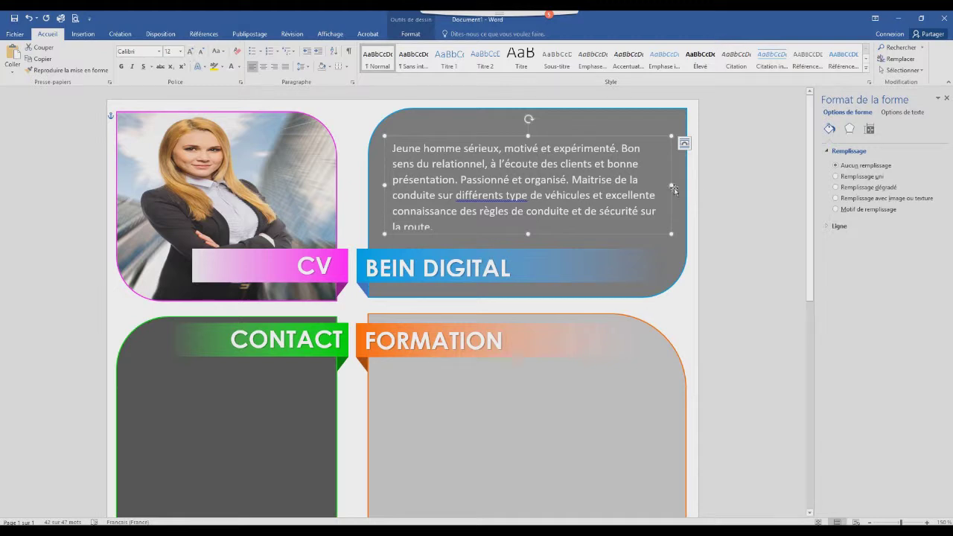
left_click(740, 216)
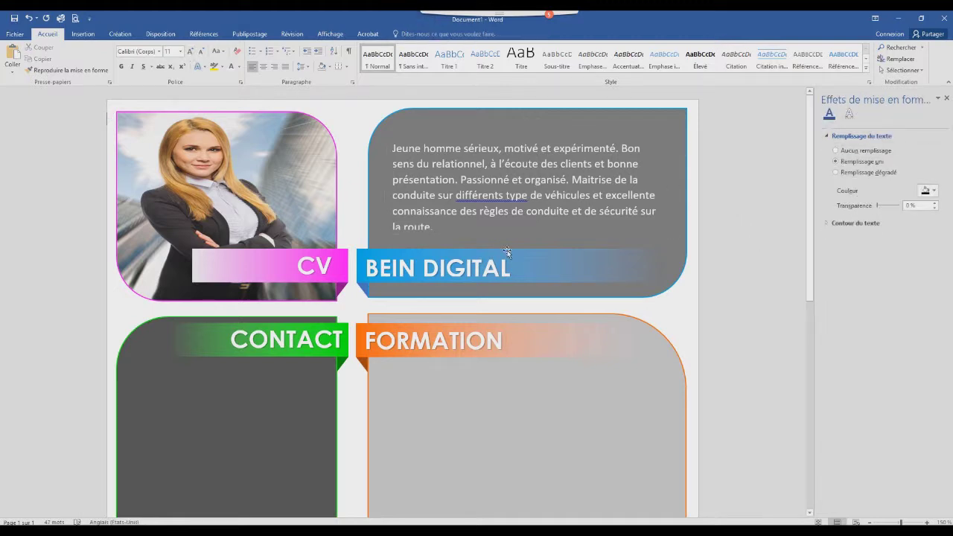
left_click(442, 132)
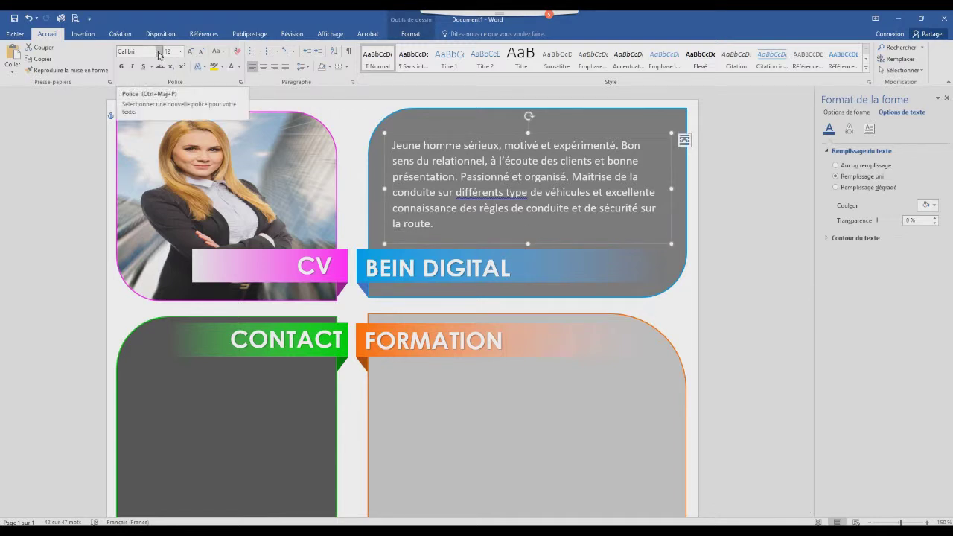
left_click(159, 51)
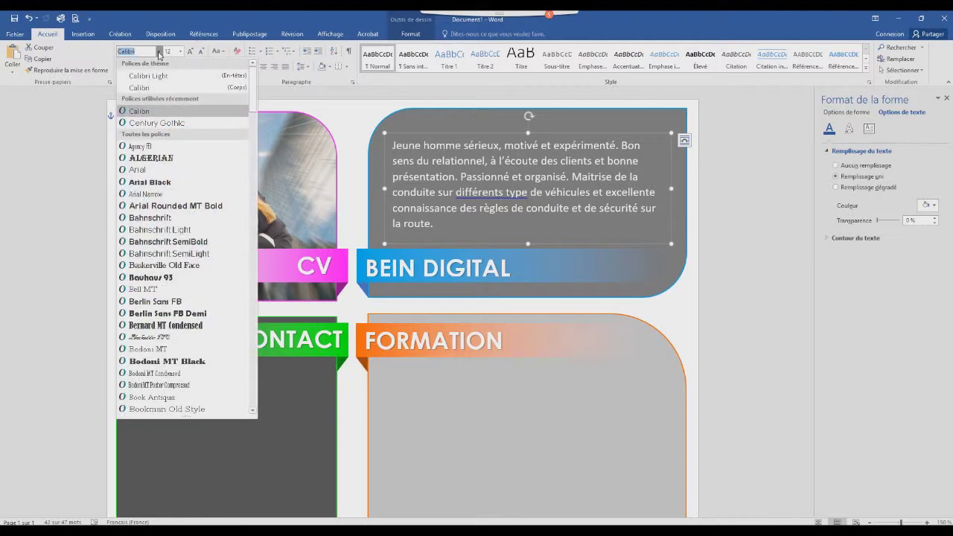
left_click(177, 122)
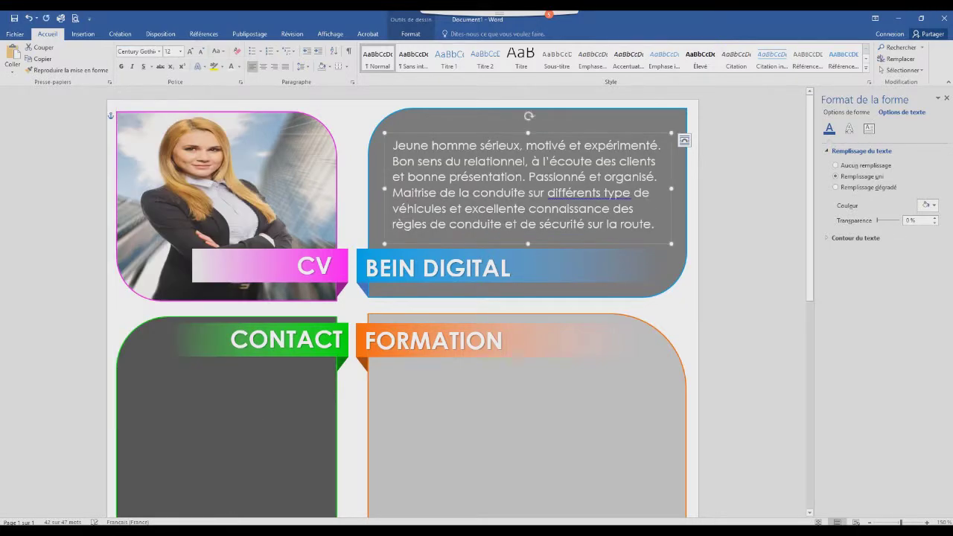
left_click(700, 207)
left_click(455, 378)
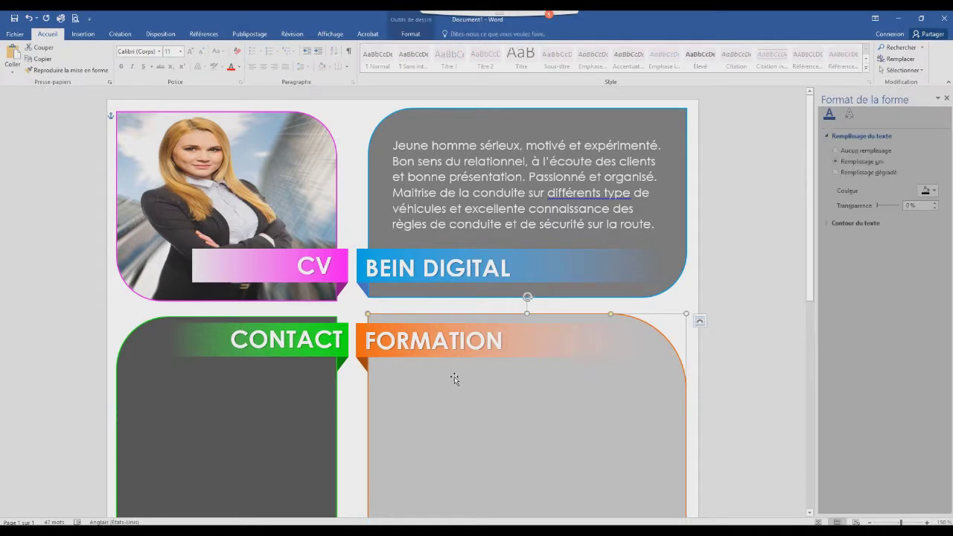
Draw a small 1,2 cm square below the FORMATION banner and round its corners.
scroll(454, 378, "down", 3)
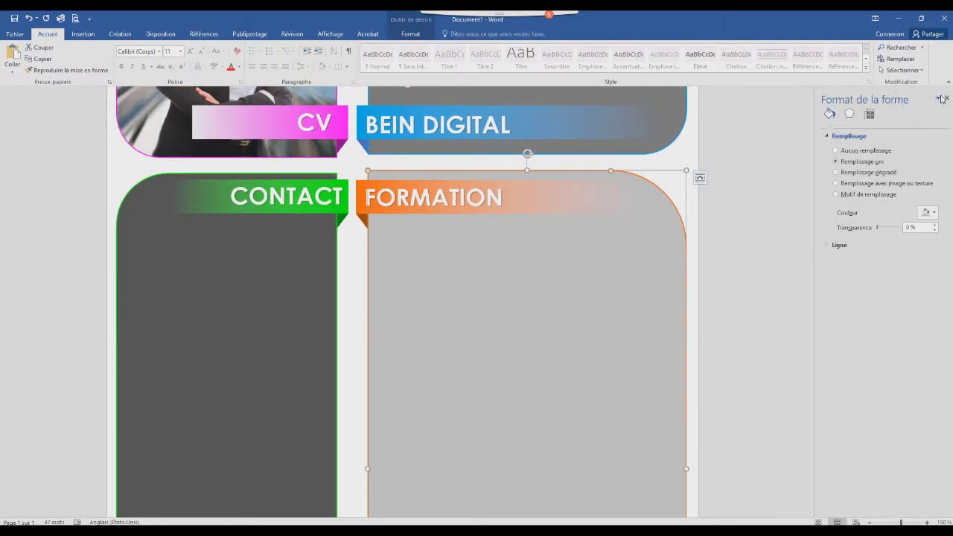
left_click(944, 98)
left_click(83, 34)
left_click(156, 66)
left_click(199, 123)
left_click_drag(453, 225, 497, 269)
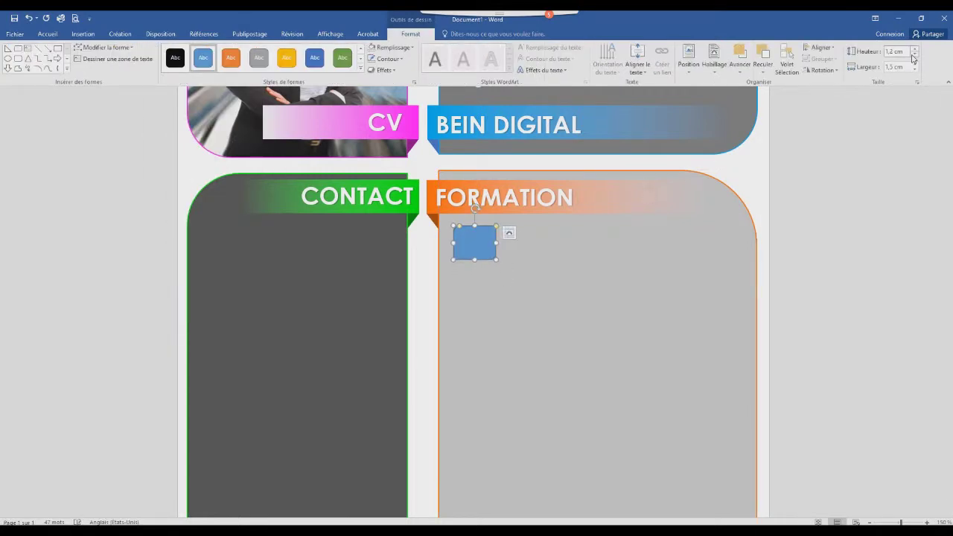
left_click(535, 279)
left_click(477, 239)
scroll(506, 285, "up", 13, "ctrl")
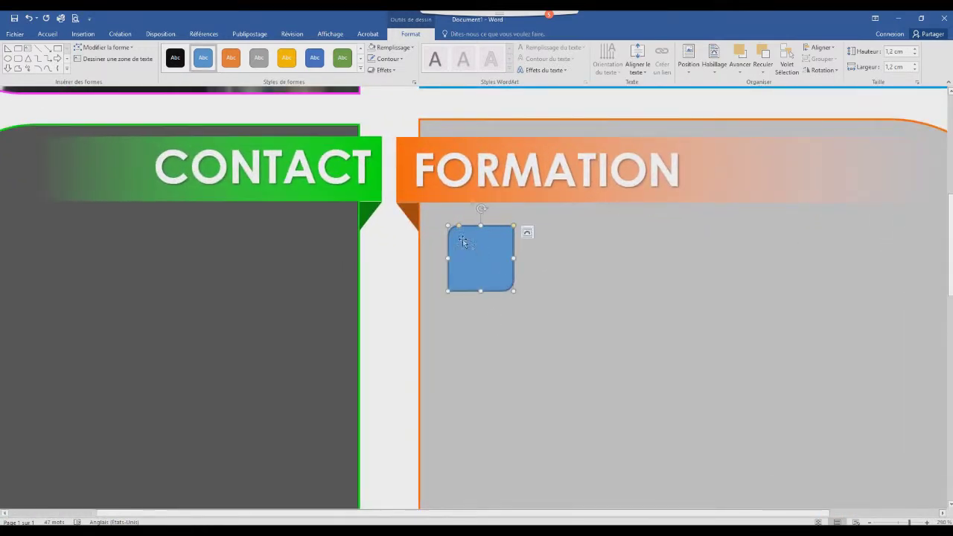
left_click_drag(459, 228, 470, 229)
Fill the rounded square white and give it an orange outline.
left_click(392, 47)
left_click(372, 68)
left_click(387, 59)
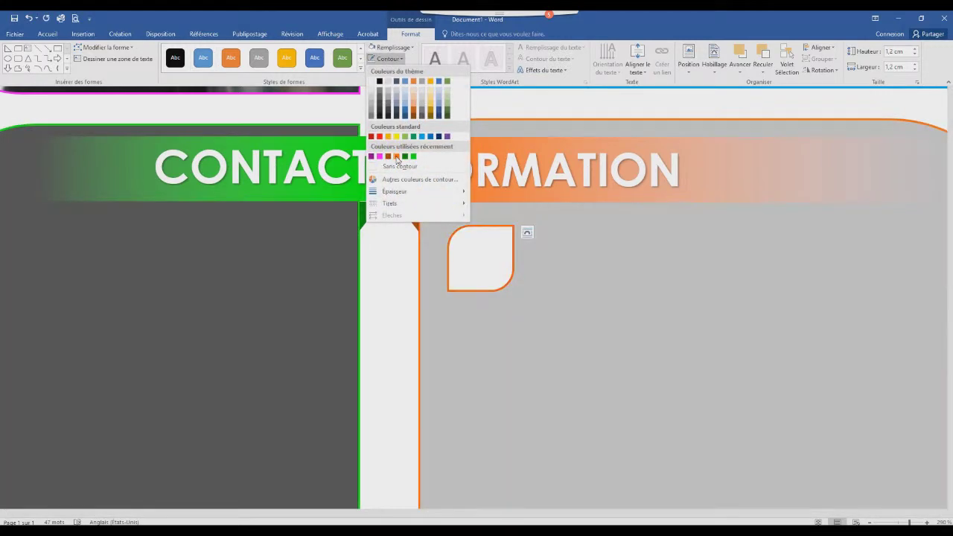
left_click(396, 156)
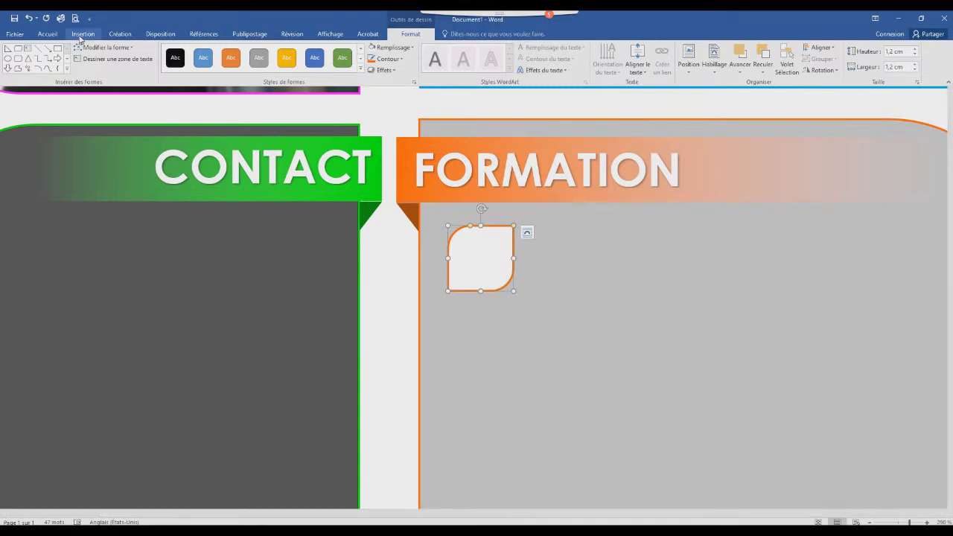
left_click(83, 34)
left_click(156, 67)
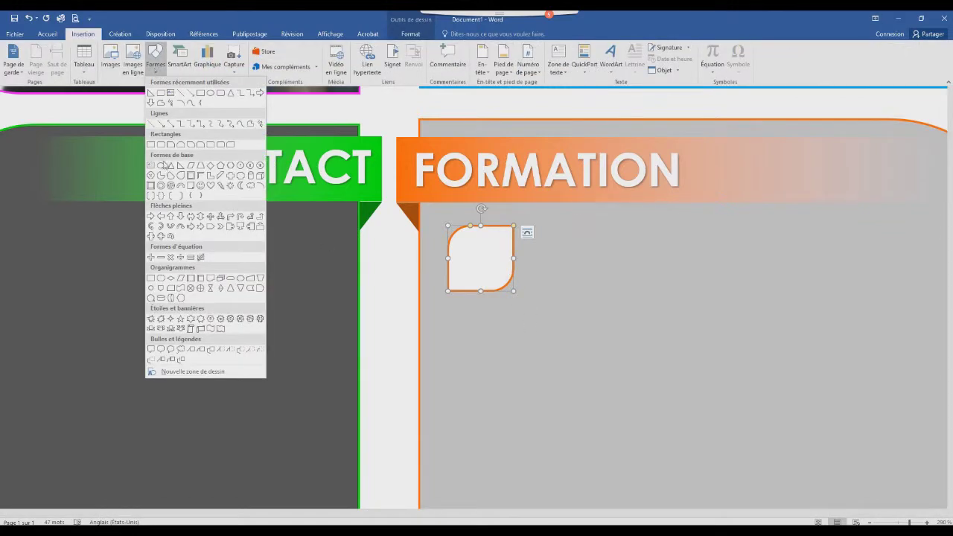
Draw a blue 0,89 cm circle centred in the rounded square and open its Format de la forme pane.
left_click(162, 165)
left_click_drag(465, 237, 507, 283)
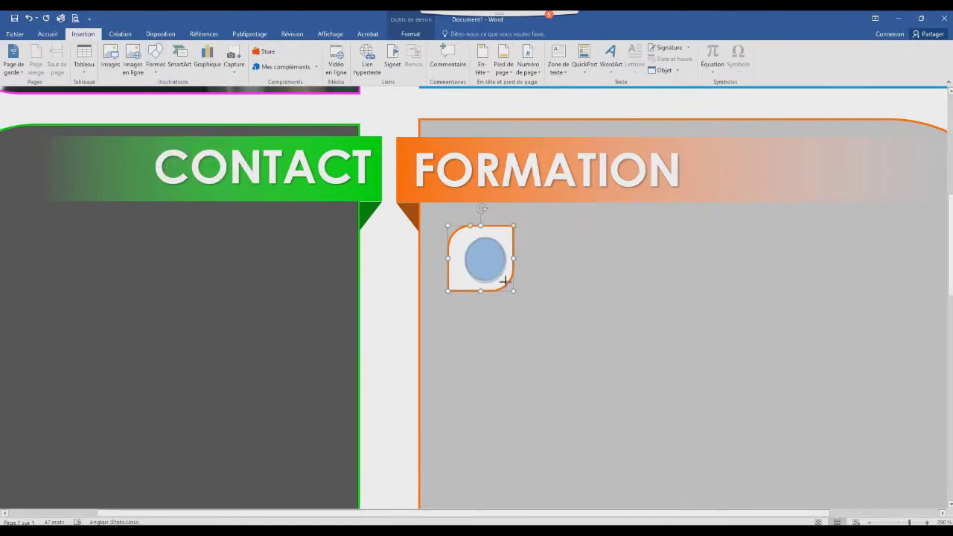
left_click_drag(471, 237, 459, 233)
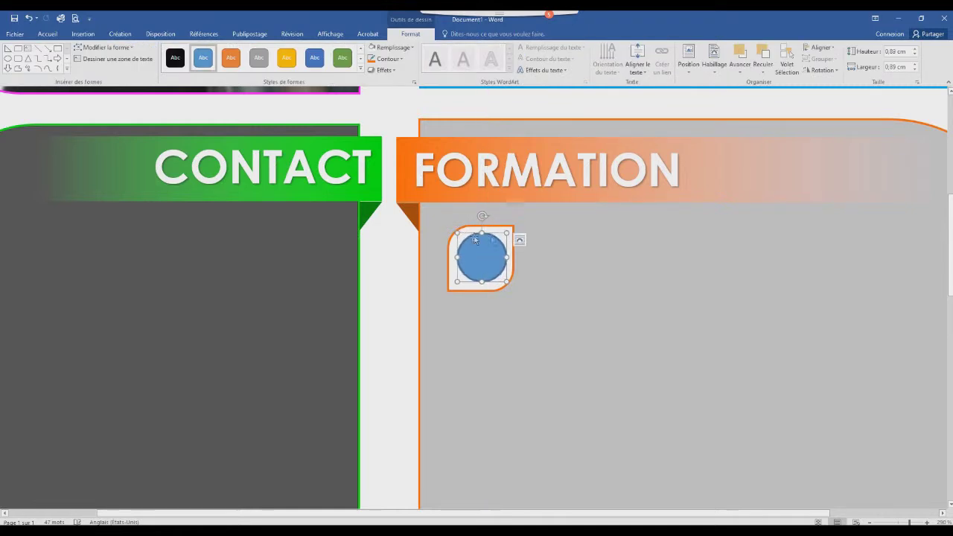
left_click_drag(496, 235, 495, 233)
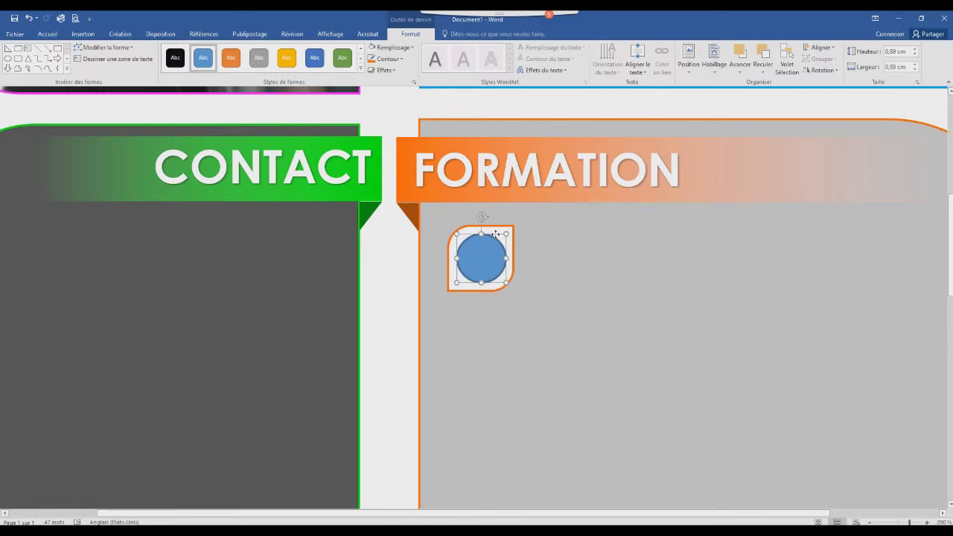
left_click(387, 59)
left_click(533, 283)
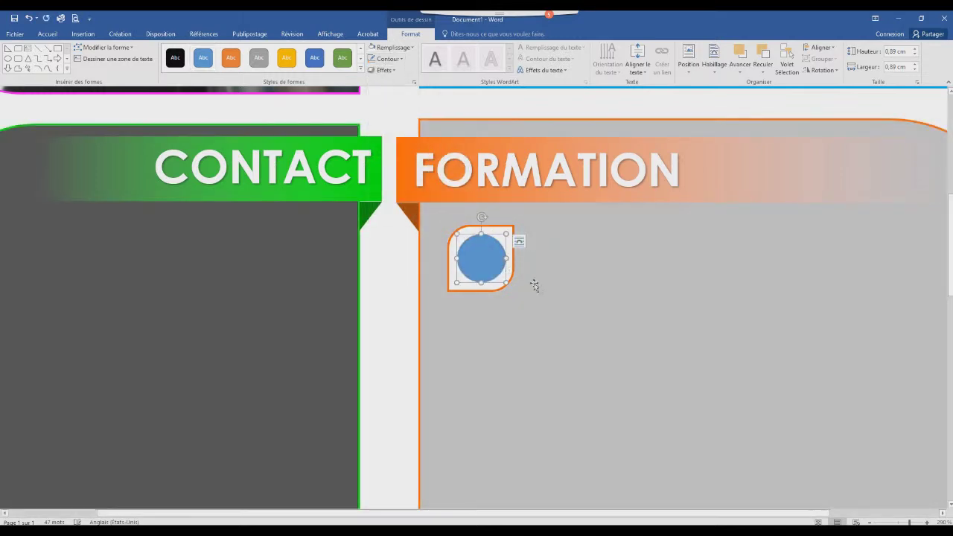
scroll(415, 261, "right", 2)
right_click(420, 256)
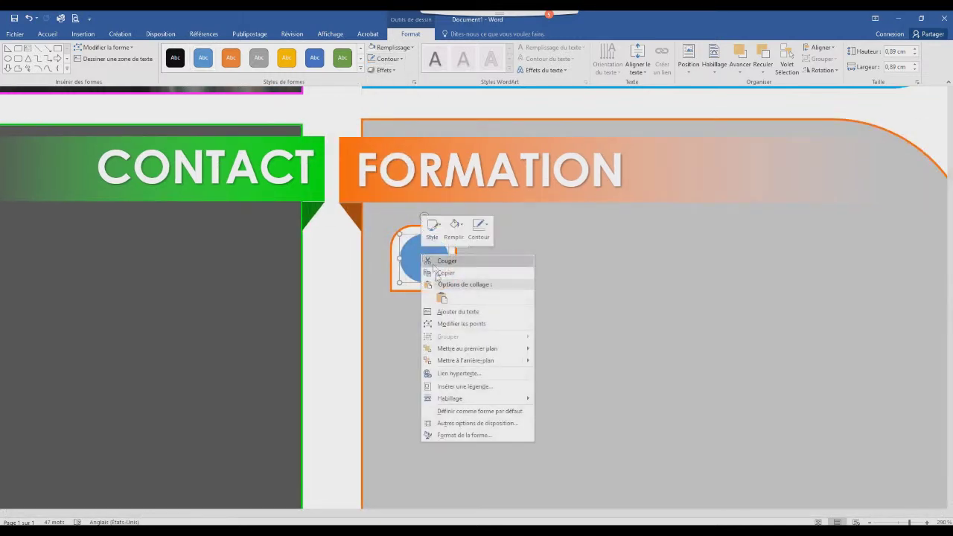
left_click(448, 434)
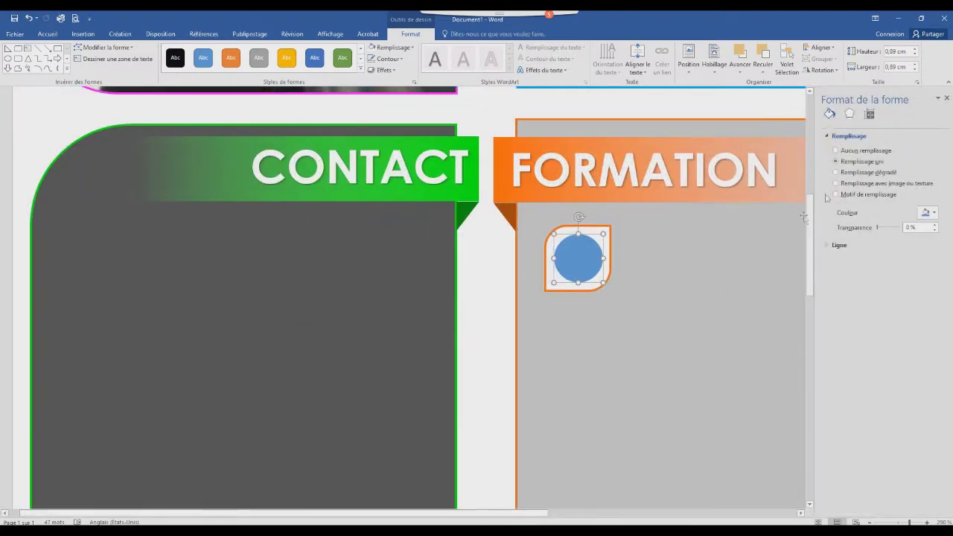
Fill the circle with the logo-1861420 picture and duplicate the framed logo just below it.
left_click(846, 184)
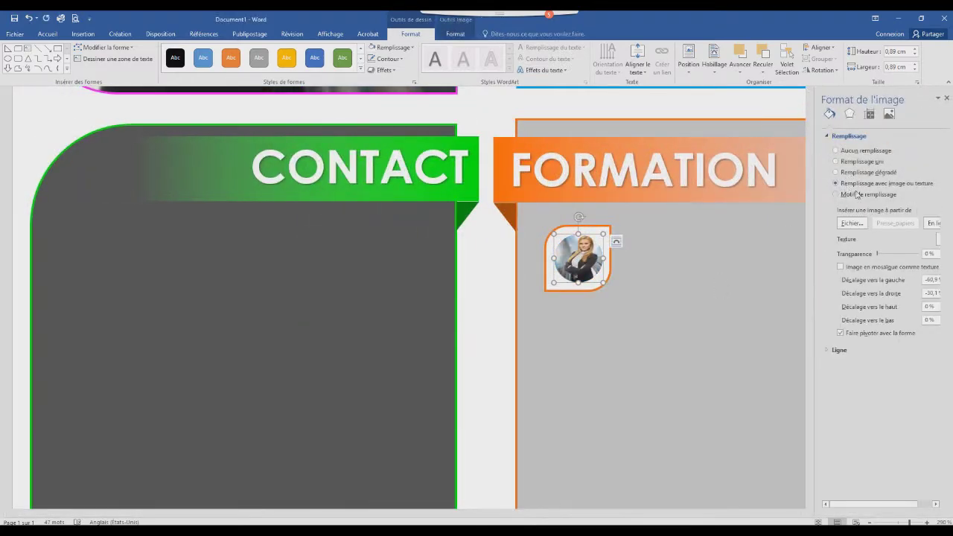
left_click(852, 223)
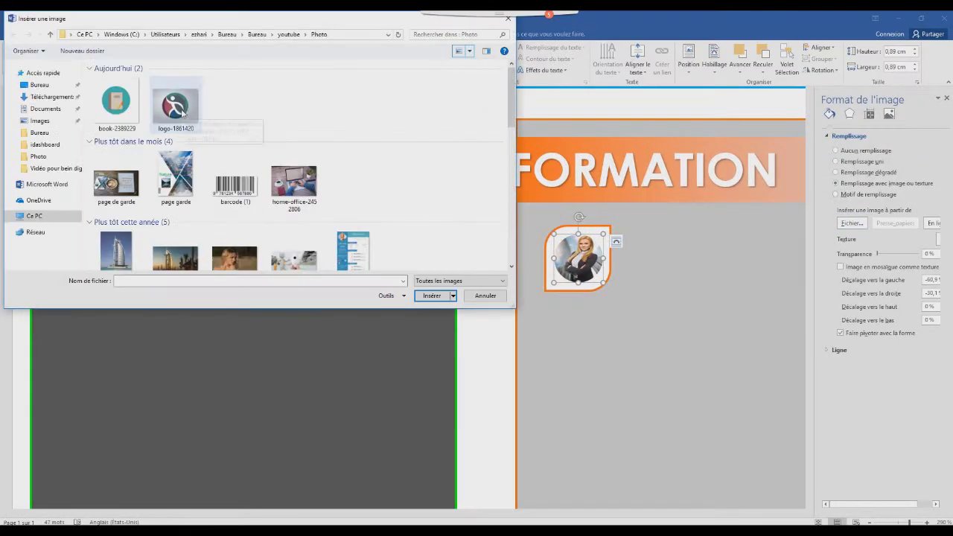
left_click(436, 296)
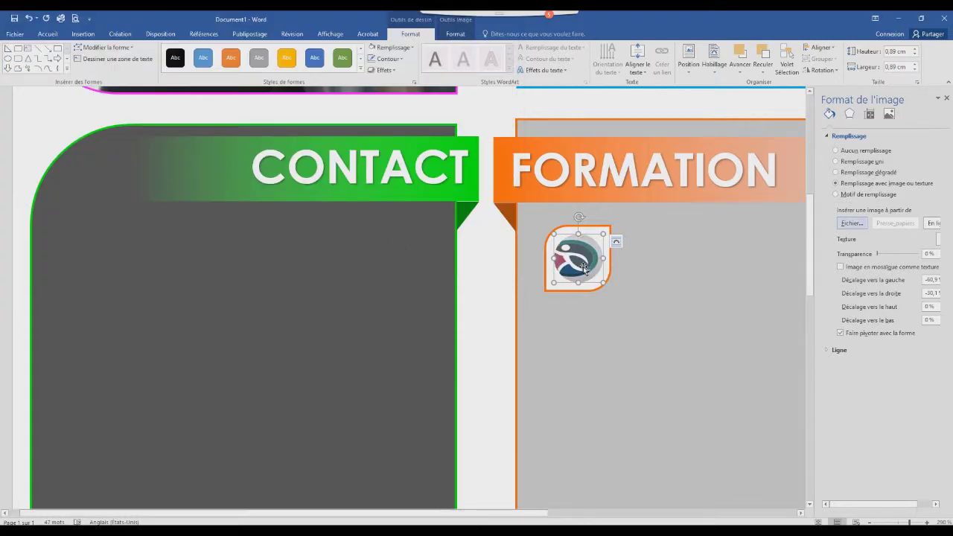
left_click(611, 480)
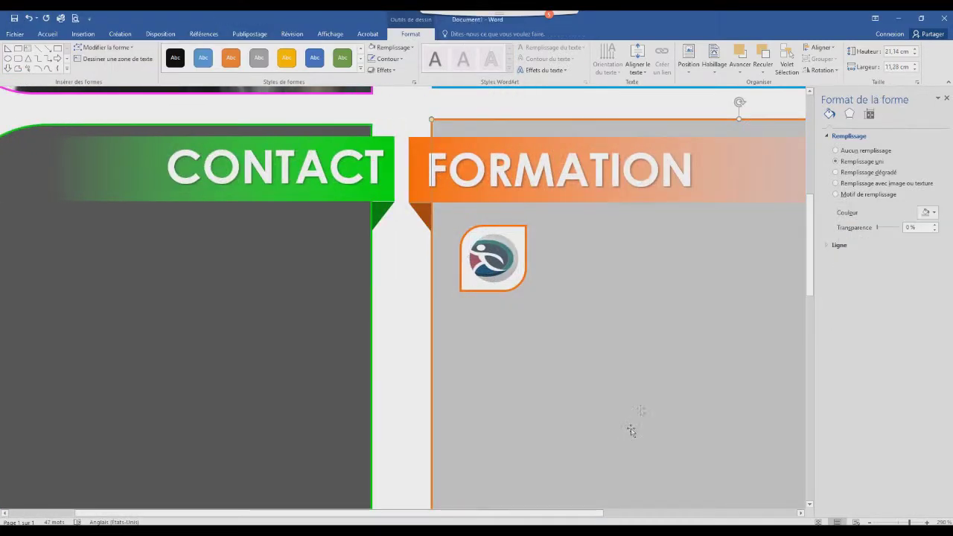
left_click(946, 98)
left_click(594, 233)
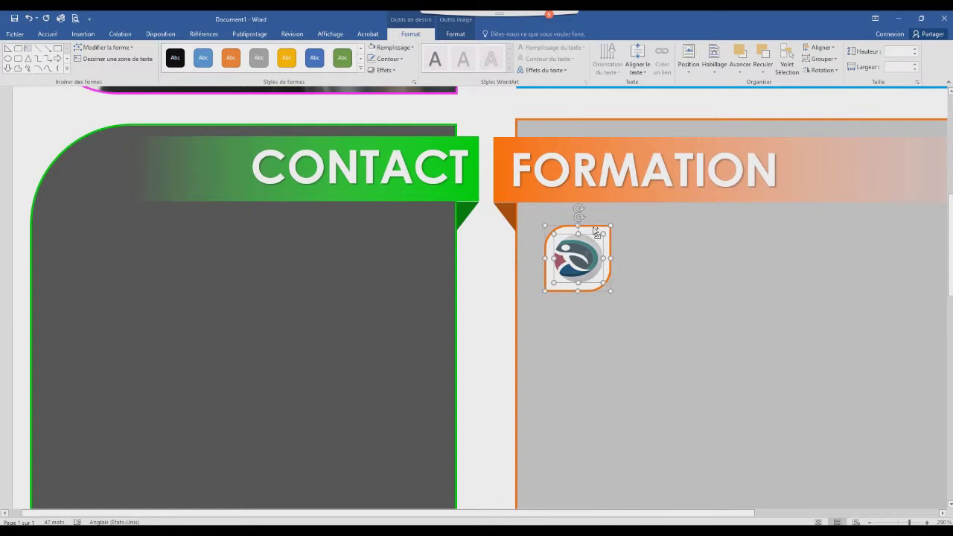
left_click_drag(596, 232, 594, 314)
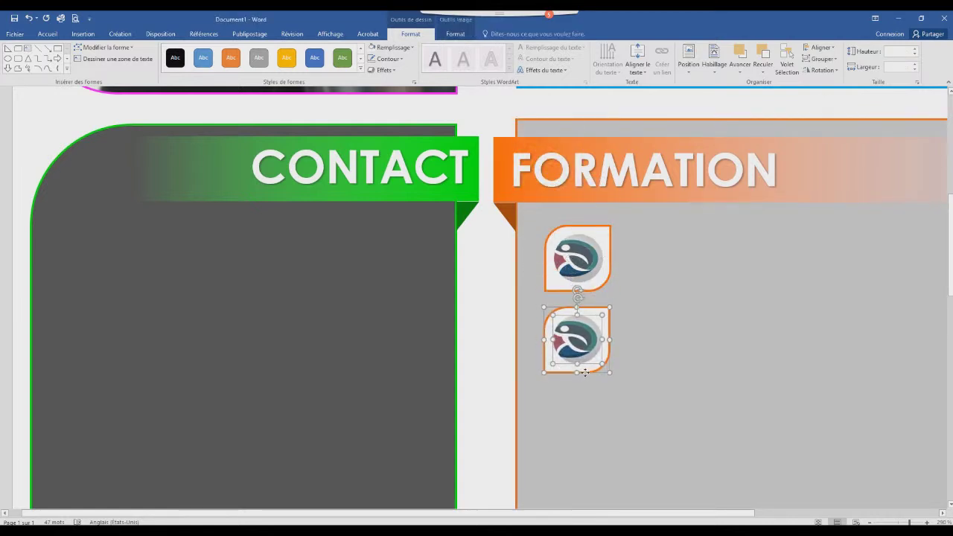
Add two more framed logo copies to make a column of four in the FORMATION panel.
left_click_drag(594, 377, 592, 452)
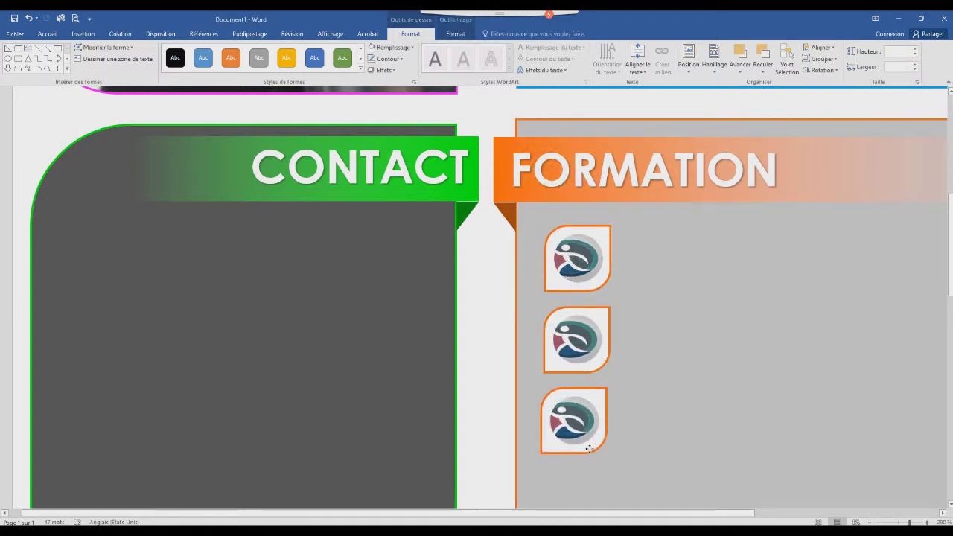
scroll(595, 354, "down", 3)
left_click_drag(595, 224, 607, 277)
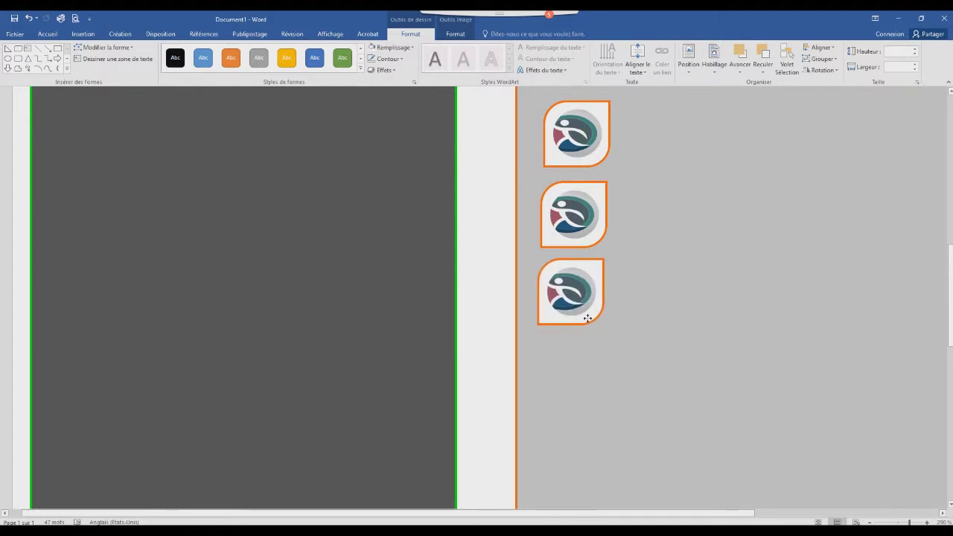
scroll(608, 276, "up", 3)
Swap the second frame's picture fill, trying images and settling on the blue checklist image.
right_click(577, 340)
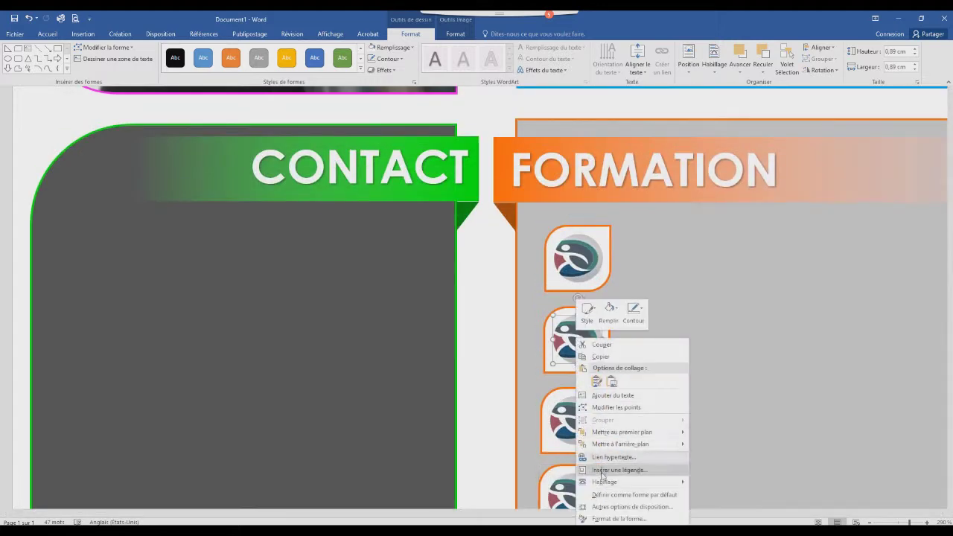
left_click(610, 467)
left_click(889, 113)
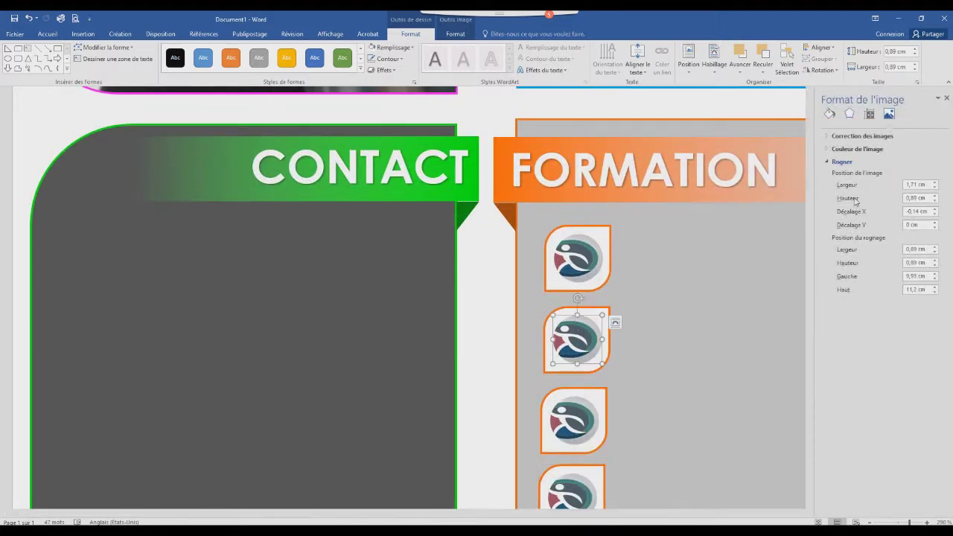
left_click(829, 113)
left_click(852, 222)
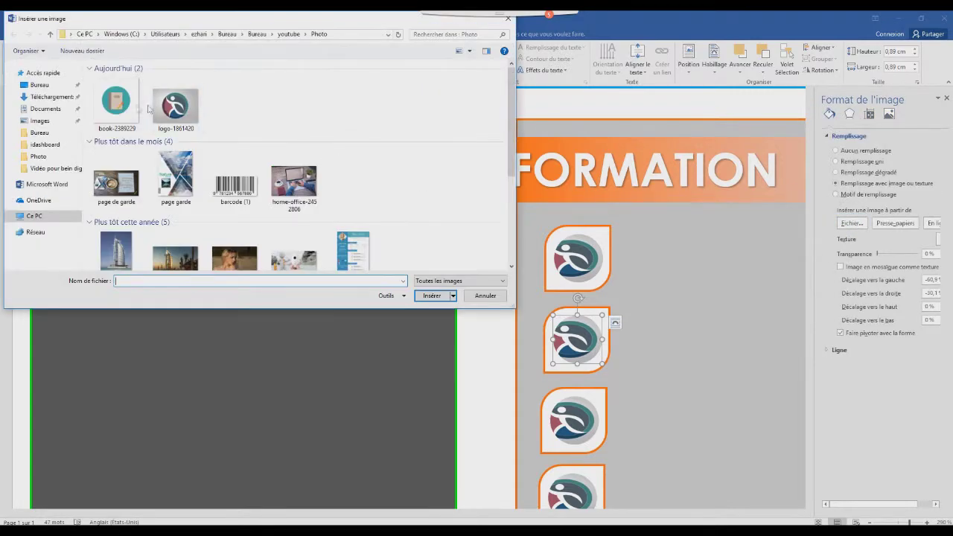
double_click(125, 105)
left_click_drag(577, 315, 576, 304)
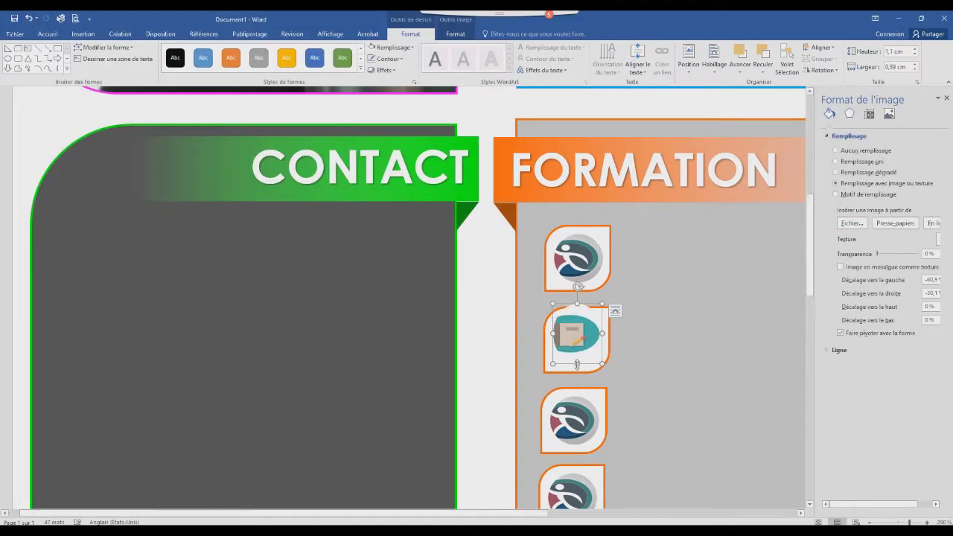
key("ctrl+z")
left_click(28, 18)
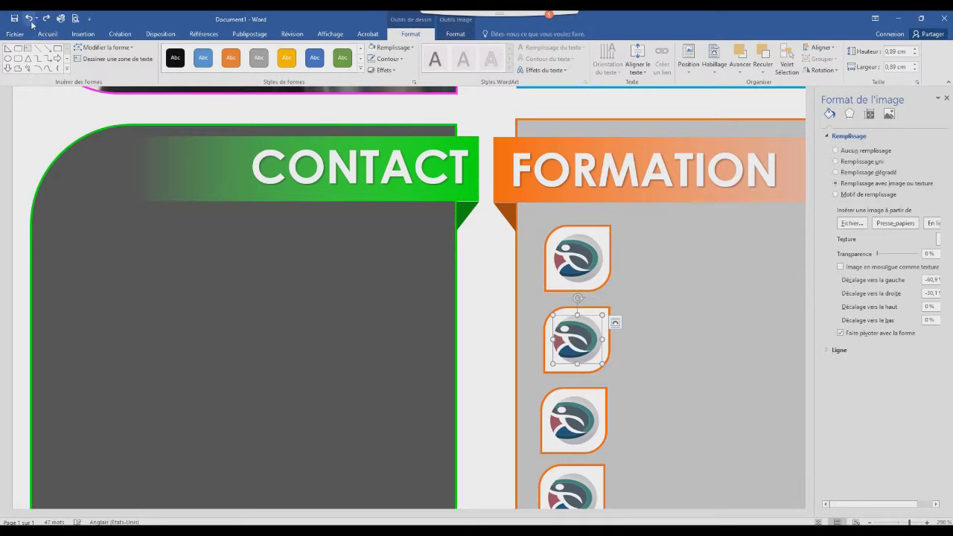
left_click(852, 222)
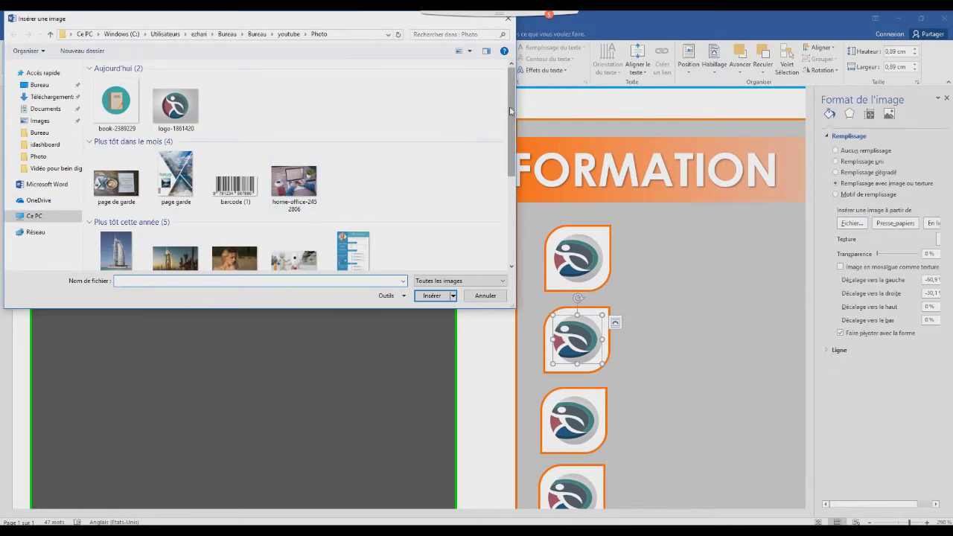
scroll(510, 110, "down", 3)
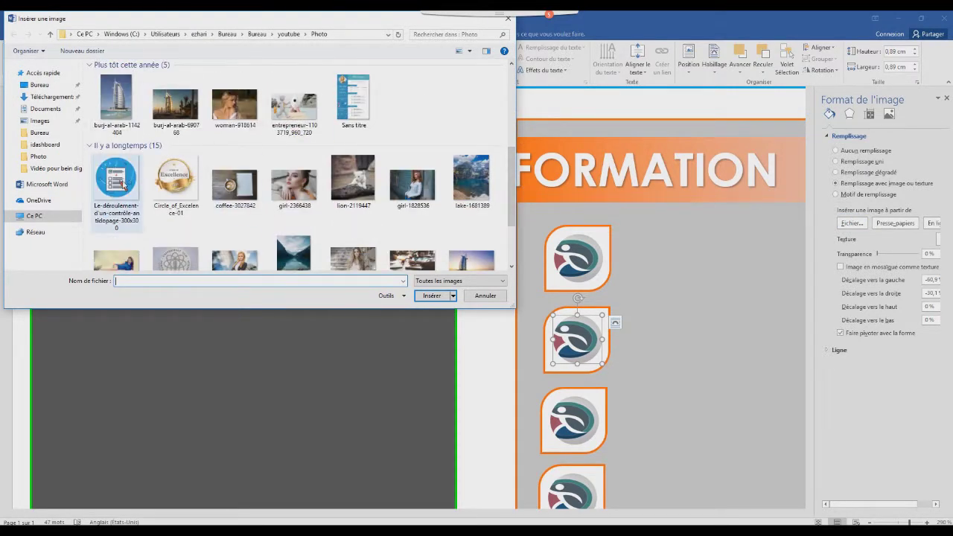
double_click(120, 183)
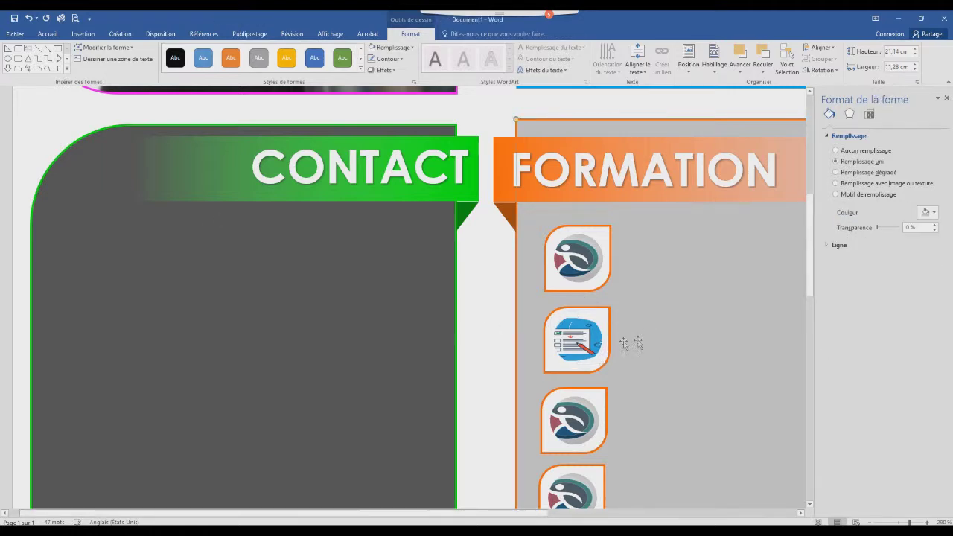
Replace the second frame's picture with the Circle_of_Excellence badge.
left_click(851, 223)
left_click(117, 175)
scroll(241, 250, "down", 3)
right_click(241, 250)
double_click(176, 104)
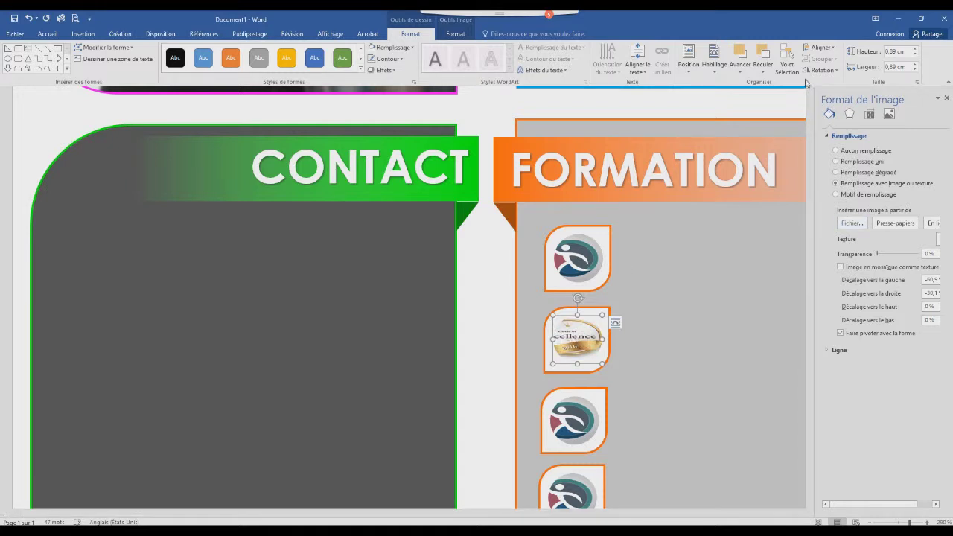
Crop and resize the Excellence badge picture so it fills its circular frame.
left_click(763, 72)
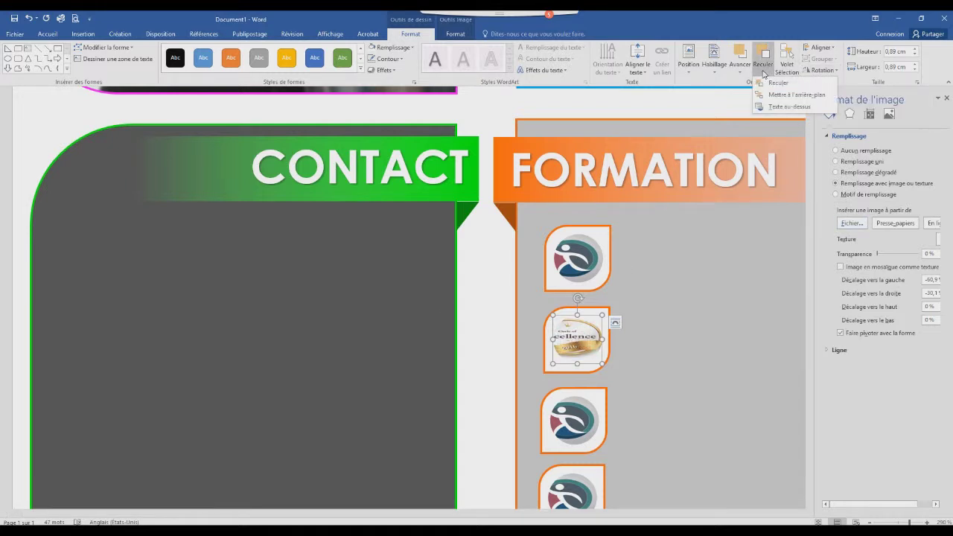
left_click(455, 33)
left_click(846, 69)
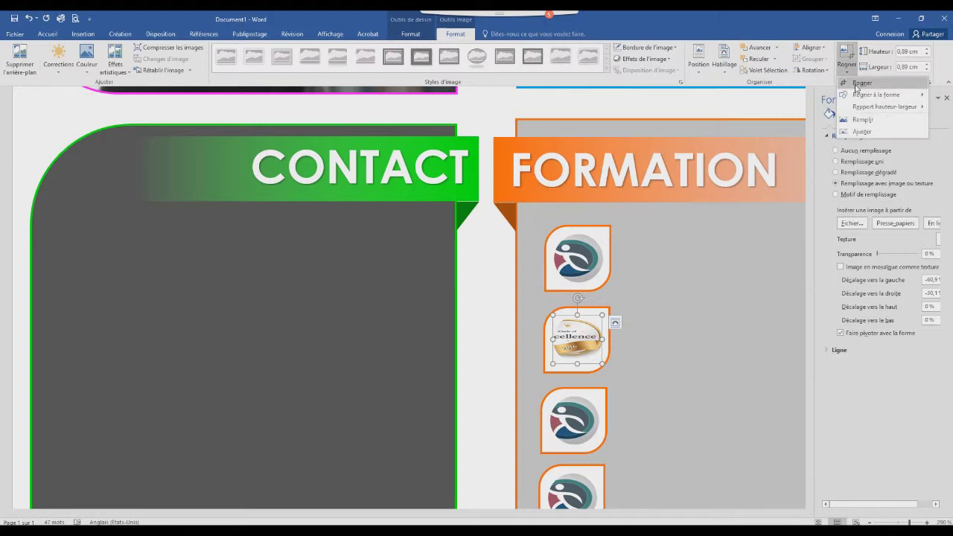
left_click(856, 90)
left_click_drag(524, 340, 605, 340)
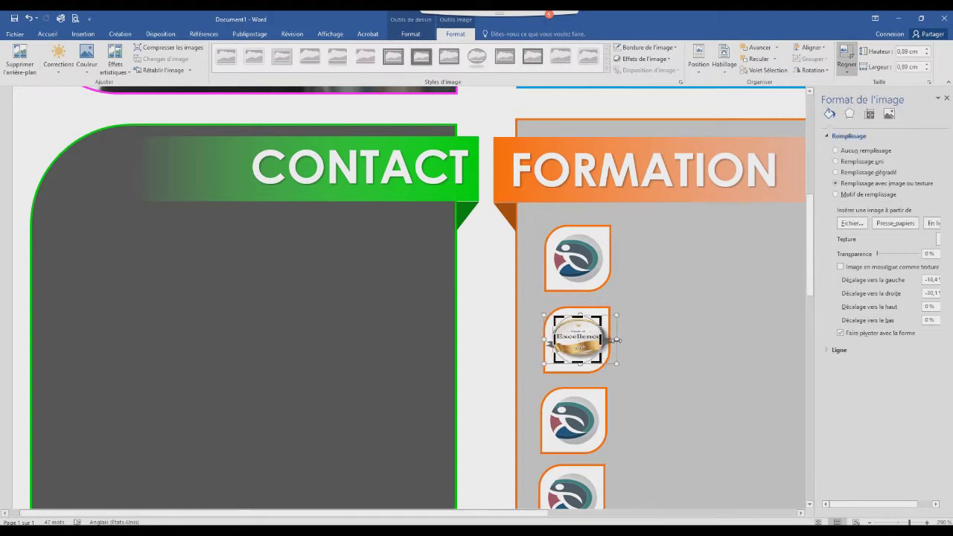
mouse_move(605, 340)
left_mouse_down()
mouse_move(530, 342)
mouse_move(600, 347)
left_mouse_up()
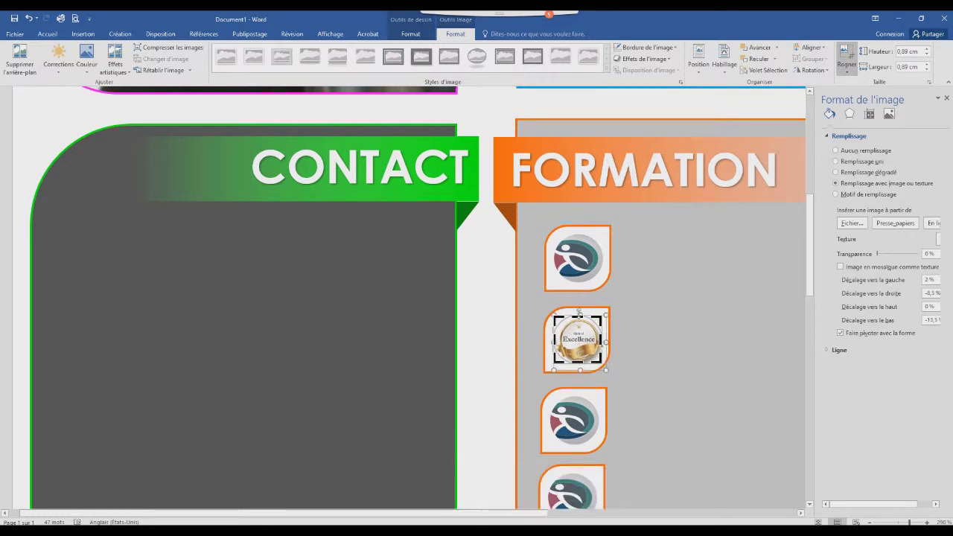
left_click_drag(579, 314, 579, 305)
left_click_drag(550, 340, 545, 339)
left_click_drag(606, 339, 611, 339)
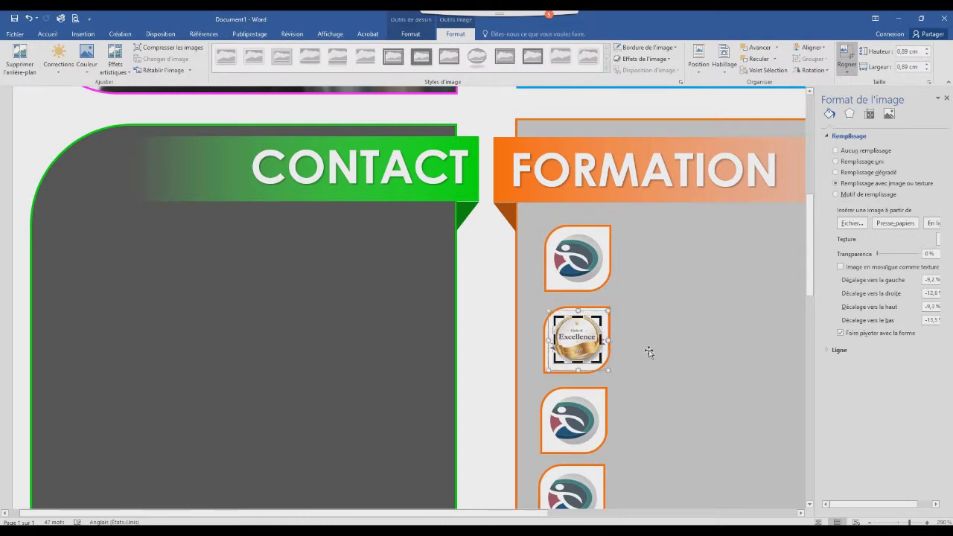
left_click(673, 348)
left_click(590, 278)
scroll(582, 263, "down", 3)
left_click(577, 216)
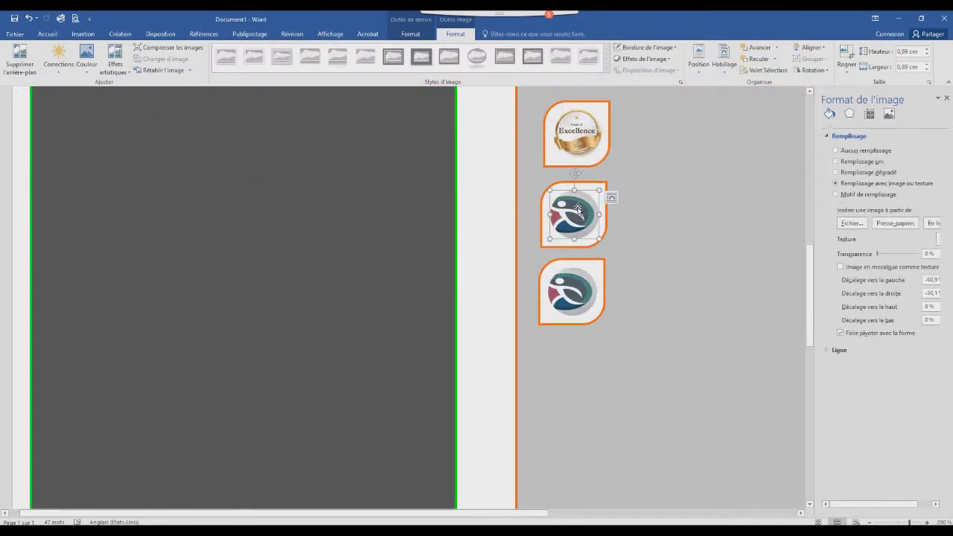
Fill the third frame with the teal book picture and crop it to fit.
left_click(852, 223)
double_click(116, 101)
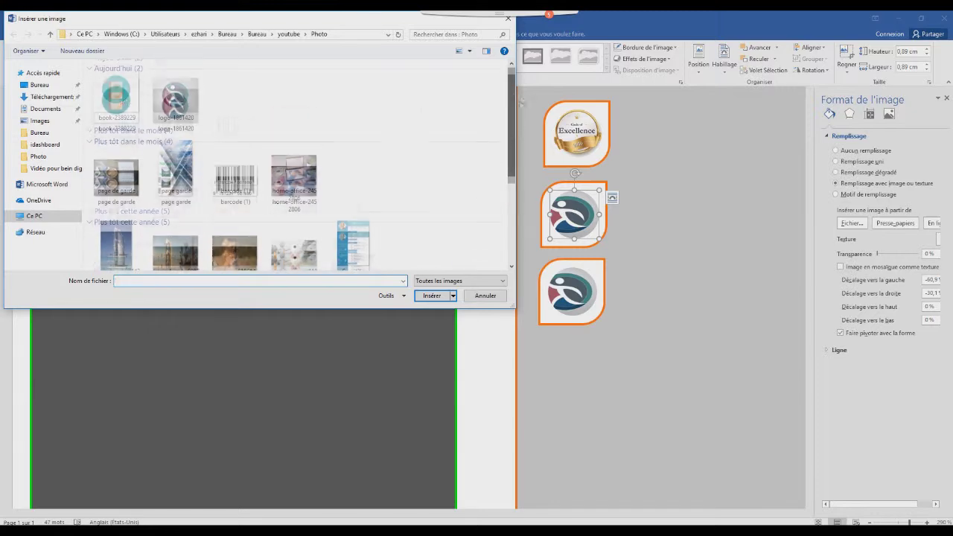
left_click(846, 53)
left_click_drag(521, 353, 549, 353)
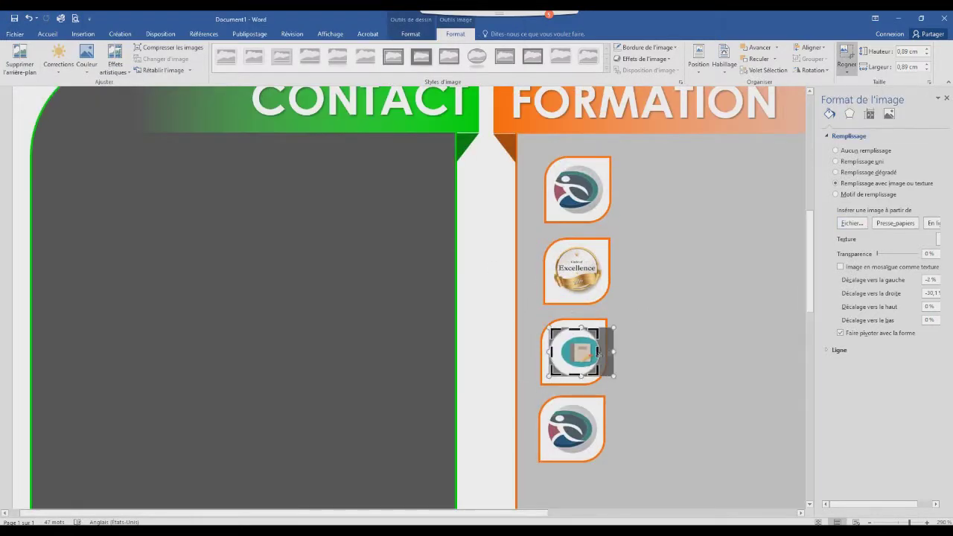
left_click_drag(607, 352, 525, 353)
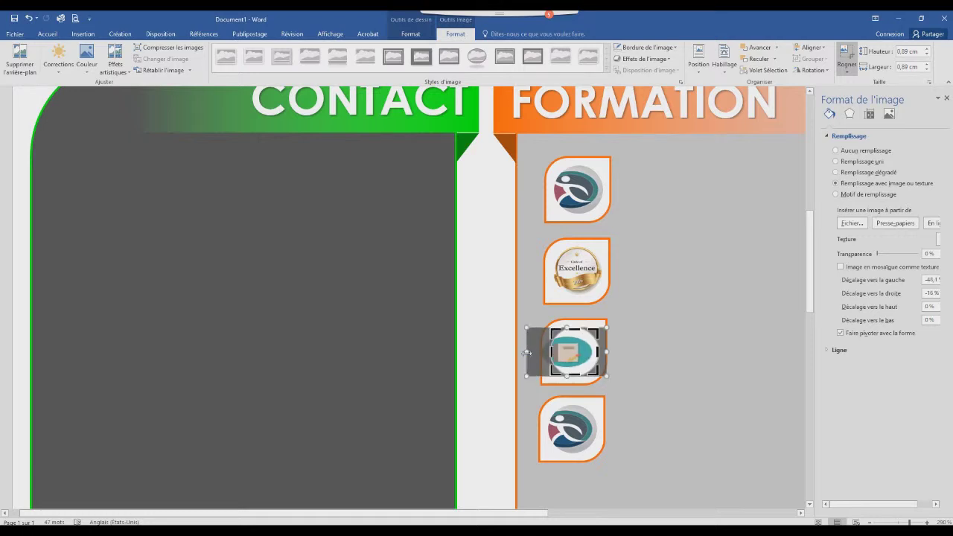
left_click_drag(572, 325, 572, 302)
left_click_drag(575, 348, 585, 361)
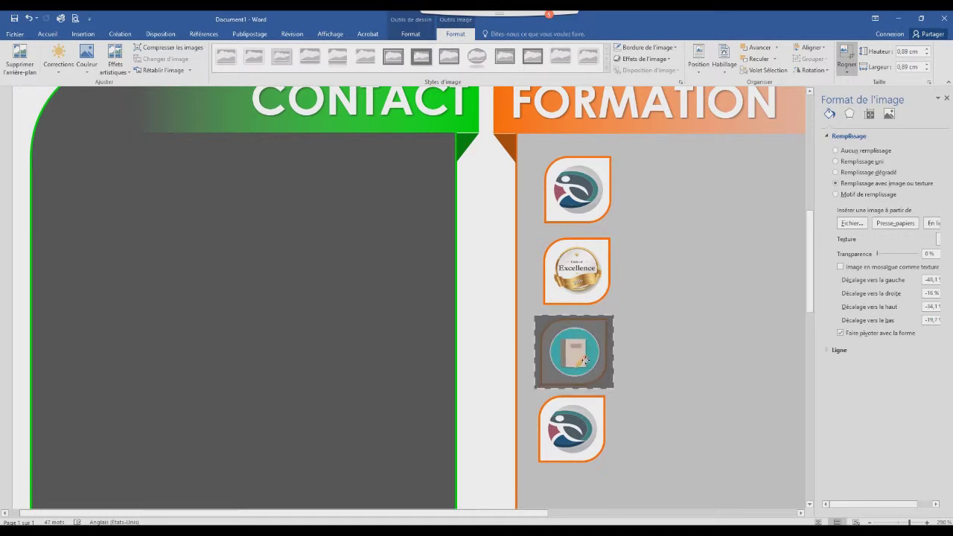
left_click(652, 339)
Replace the fourth icon's picture with the university emblem file.
right_click(584, 424)
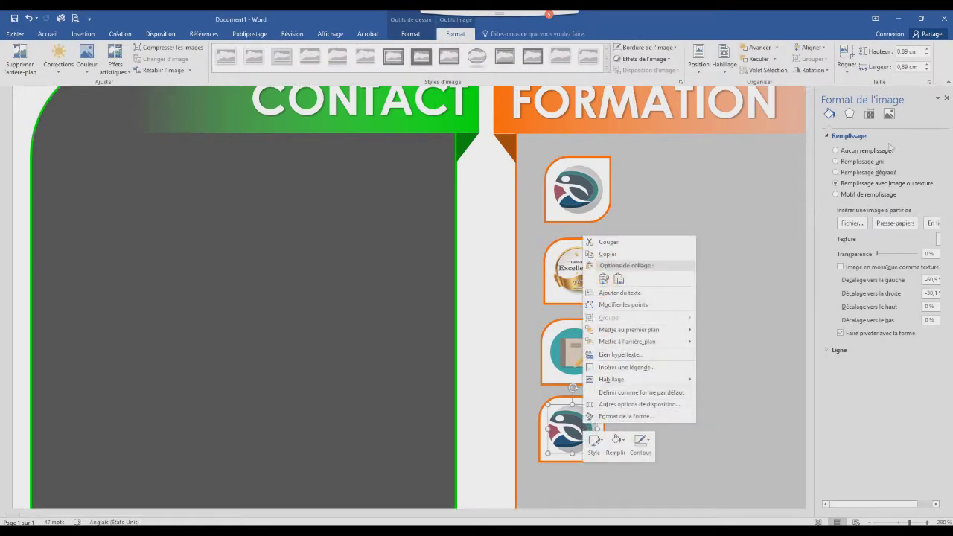
left_click(852, 223)
left_click_drag(512, 121, 512, 235)
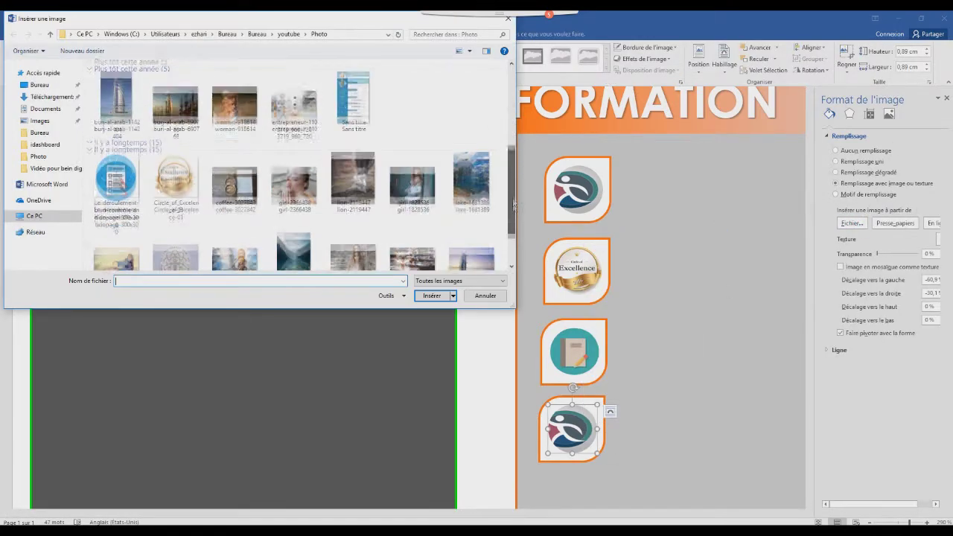
double_click(176, 212)
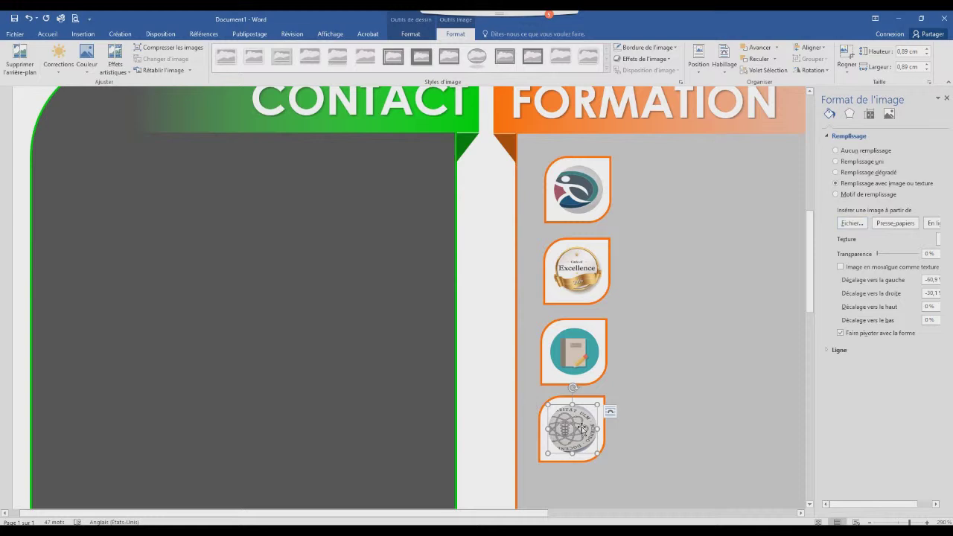
Crop the university emblem to fit its frame, then close the formatting pane.
left_click(846, 60)
left_click_drag(518, 432, 537, 430)
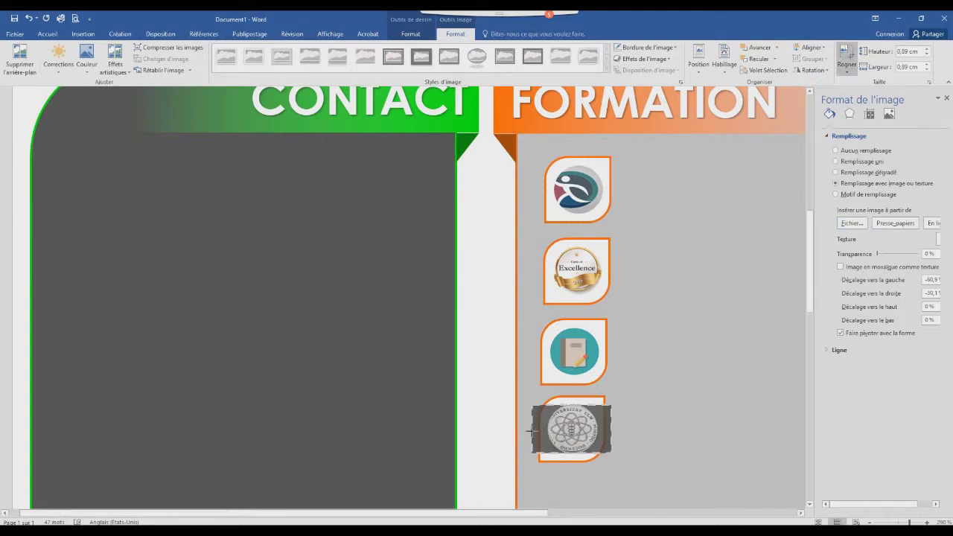
left_click_drag(612, 429, 609, 429)
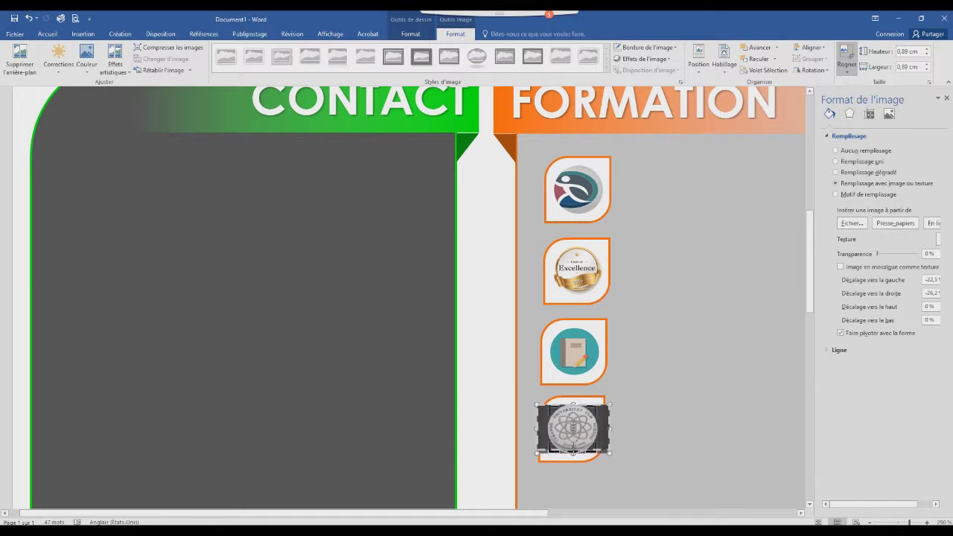
left_click_drag(610, 428, 573, 457)
left_click(672, 423)
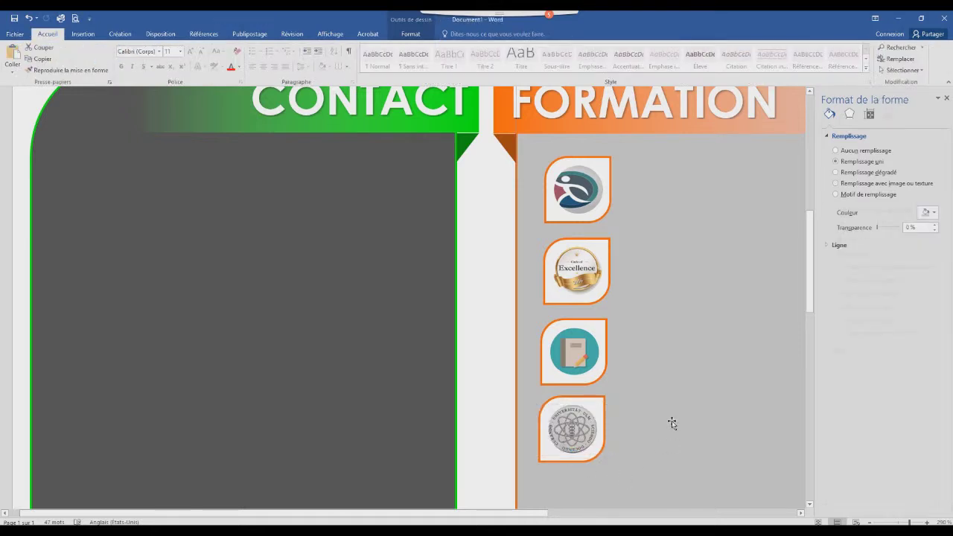
left_click(590, 423)
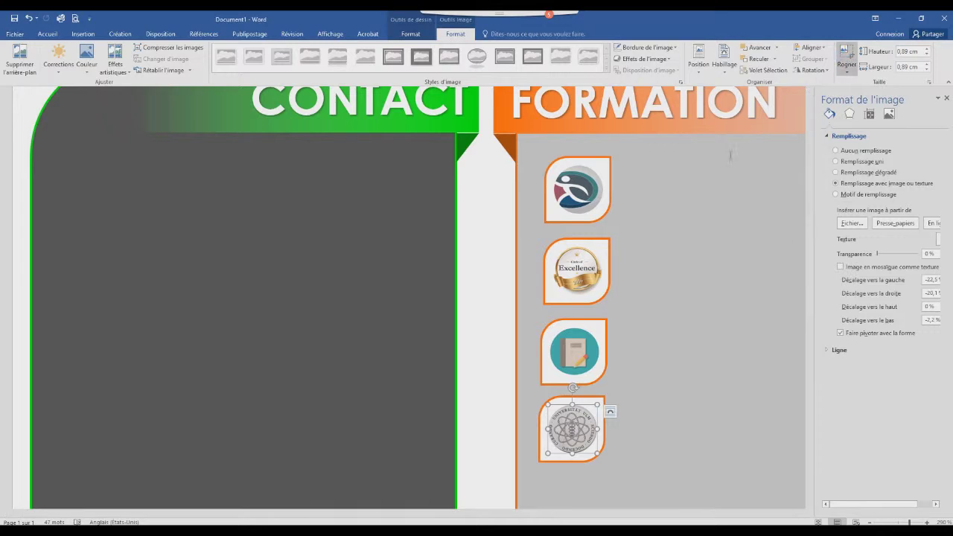
left_click(846, 60)
left_click_drag(537, 429, 539, 429)
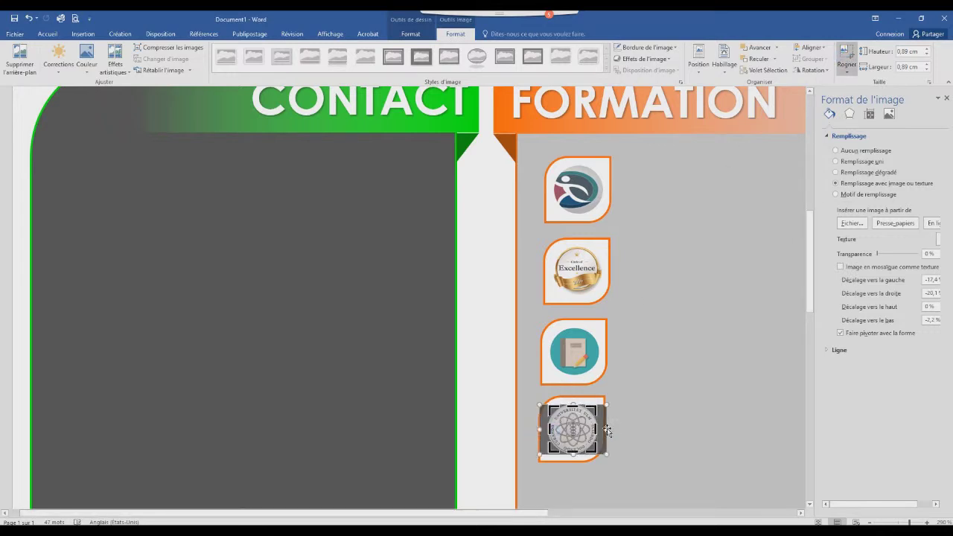
left_click(655, 431)
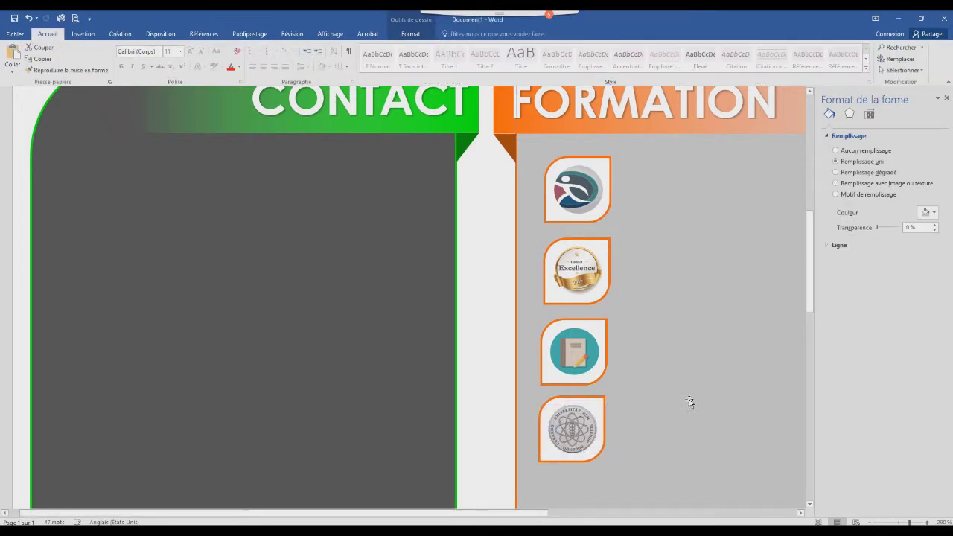
left_click(946, 99)
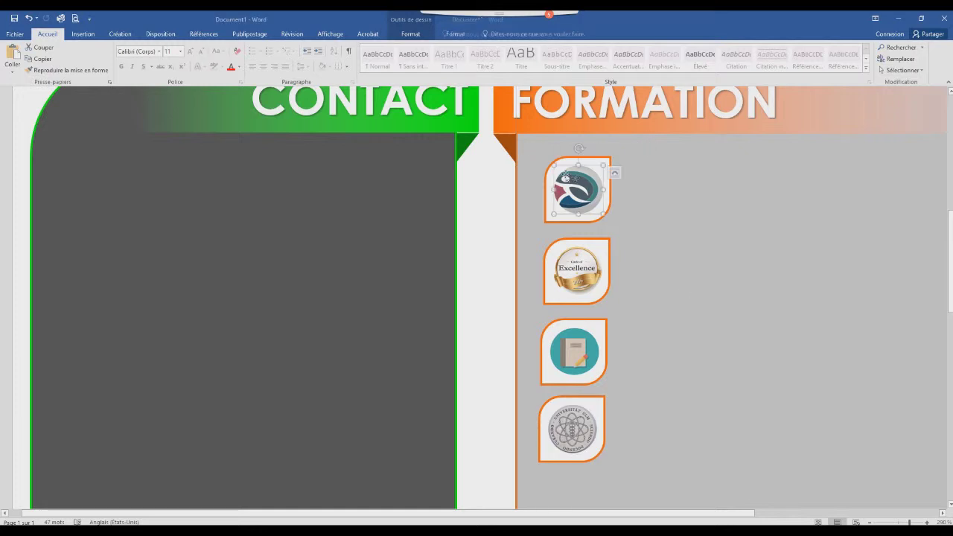
Check each icon picture and group the bottom seal picture with its frame.
right_click(572, 169)
left_click(616, 242)
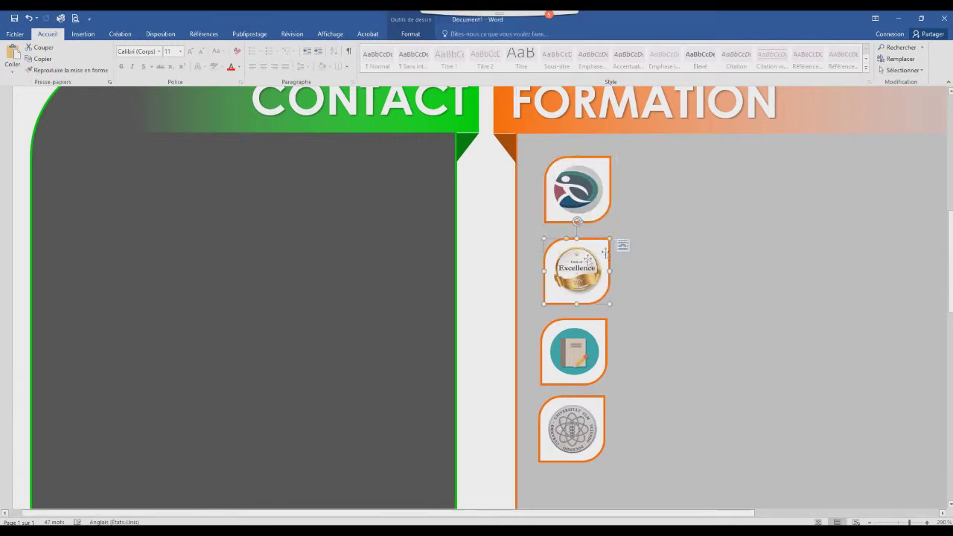
left_click(565, 249)
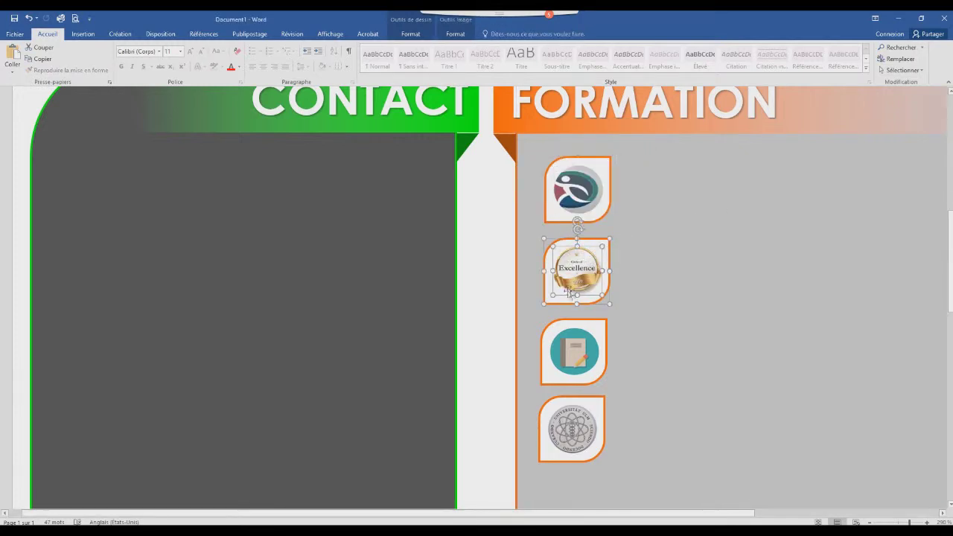
right_click(568, 293)
left_click(604, 334)
right_click(543, 381)
left_click(545, 416)
left_click(546, 417)
right_click(544, 418)
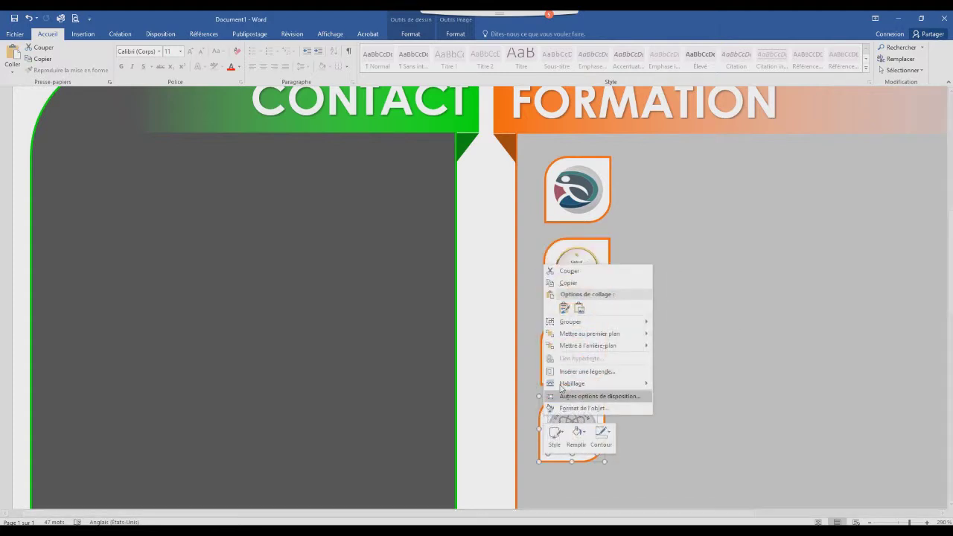
left_click(676, 322)
Select all four icon frames and align them with Centrer on a common axis.
left_click(582, 188)
left_click(624, 164)
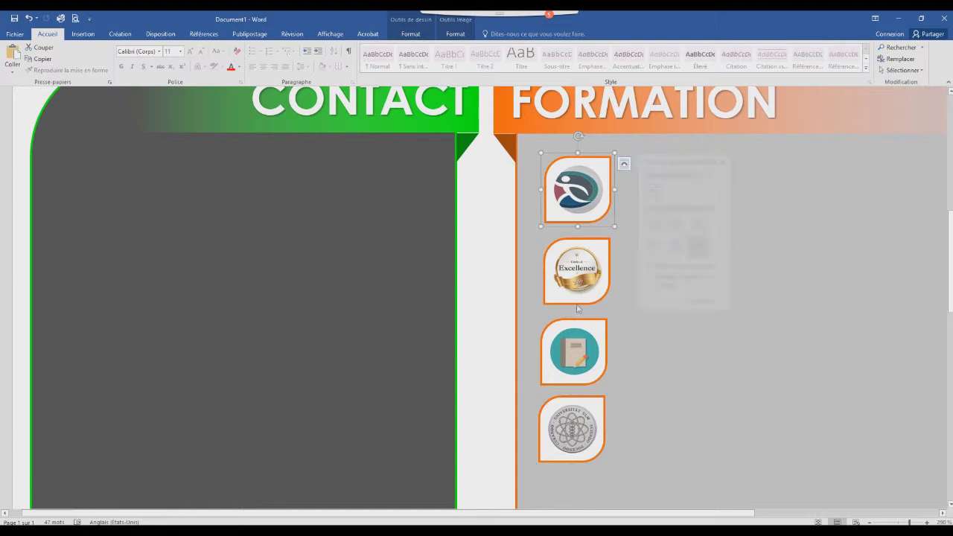
left_click(574, 350, "shift")
left_click(577, 272, "shift")
left_click(571, 430, "shift")
left_click(455, 34)
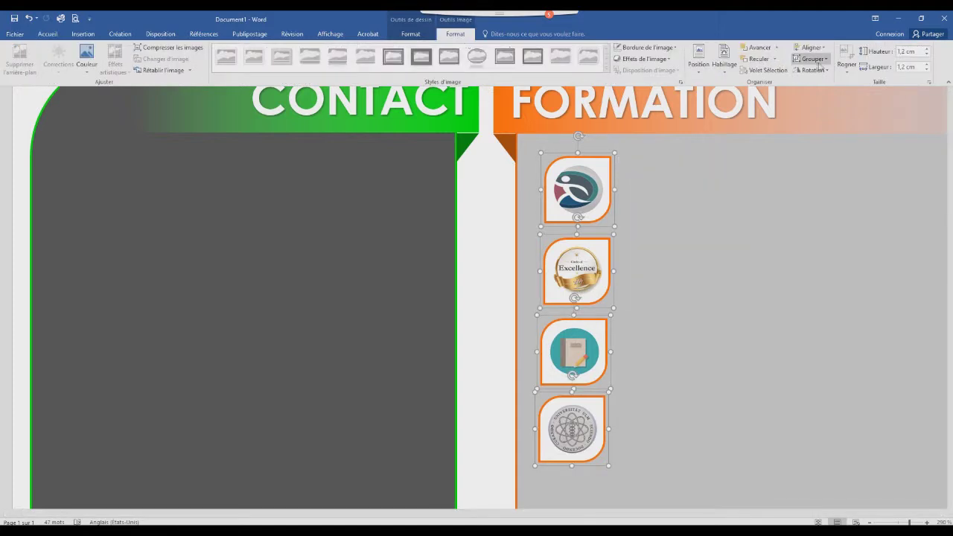
left_click(810, 47)
left_click(817, 148)
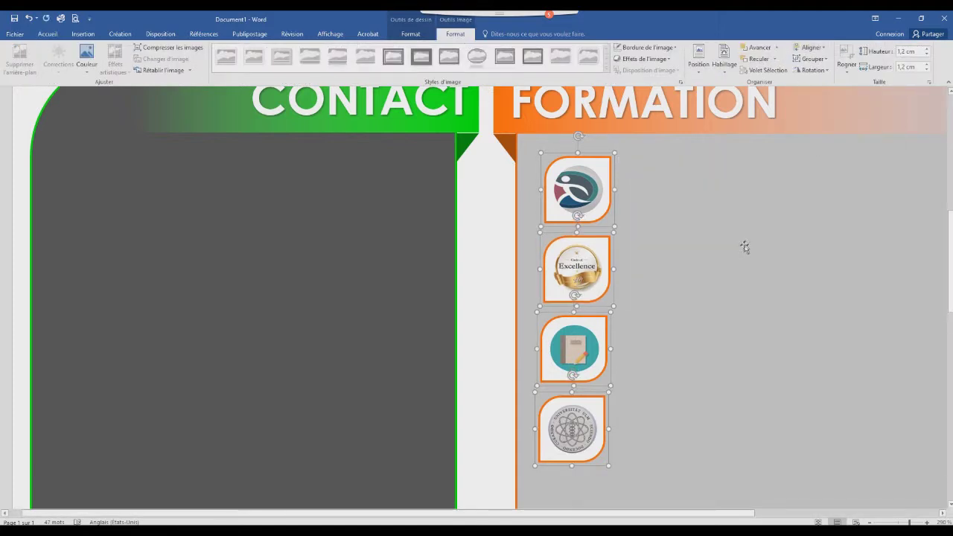
left_click(810, 47)
left_click(819, 76)
left_click(748, 282)
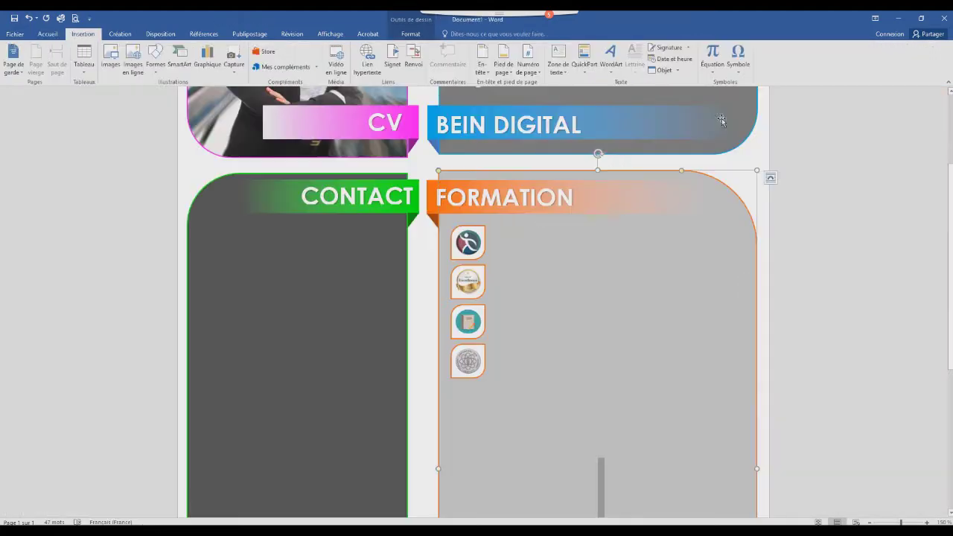
Draw a text box beside the university seal icon and type 'D'.
left_click(245, 155)
scroll(298, 298, "up", 3)
scroll(298, 297, "down", 4)
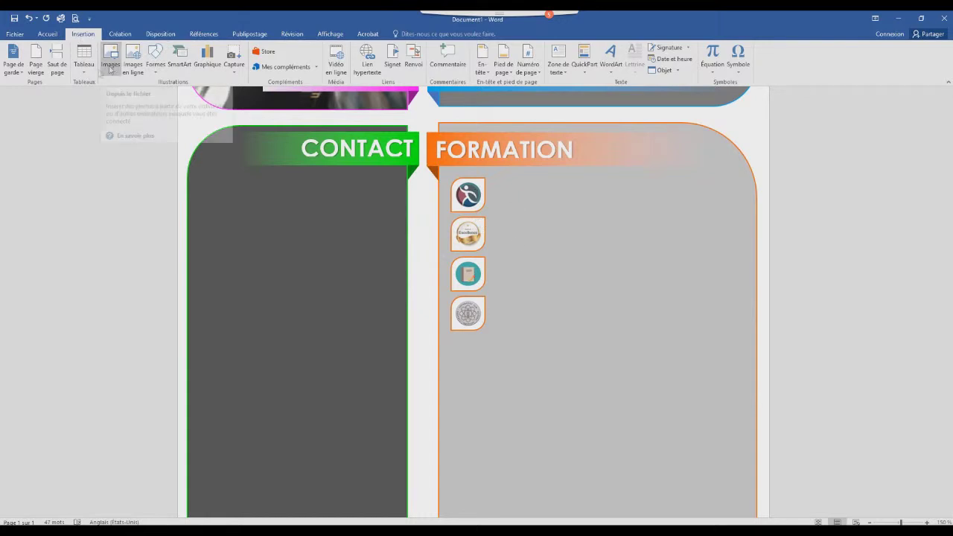
left_click(156, 71)
left_click(170, 92)
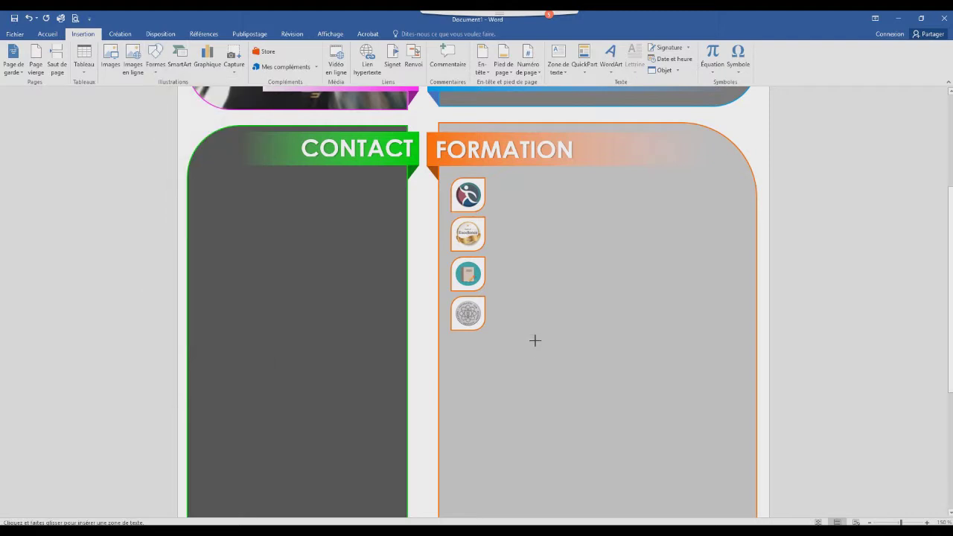
left_click_drag(494, 297, 689, 330)
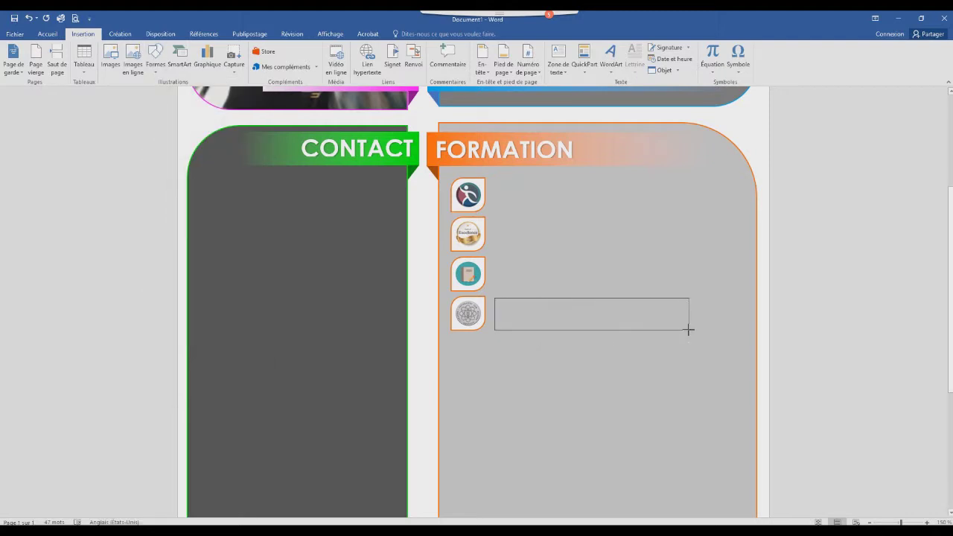
type("Diplôme universitaire | 2019")
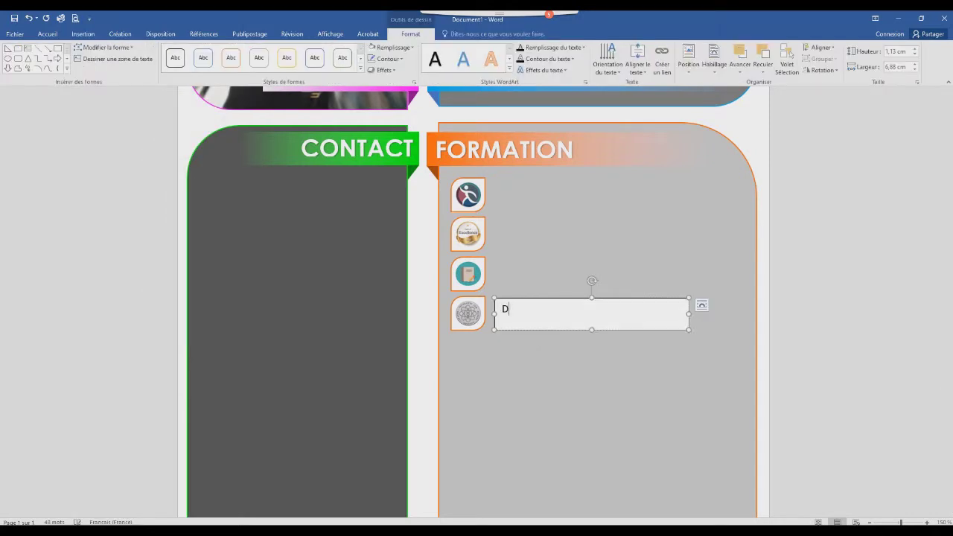
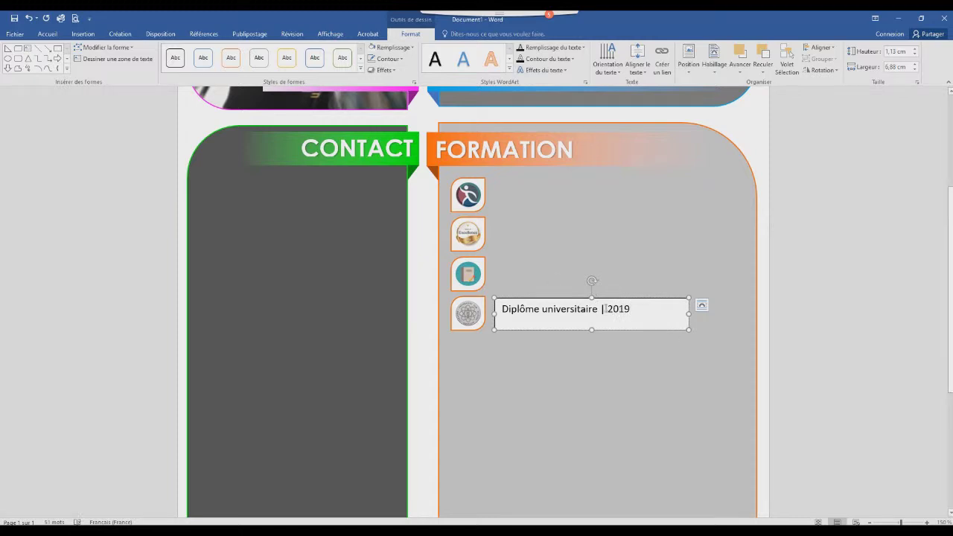
Remove the diploma box's white fill and make its heading uppercase bold Arial.
left_click(395, 47)
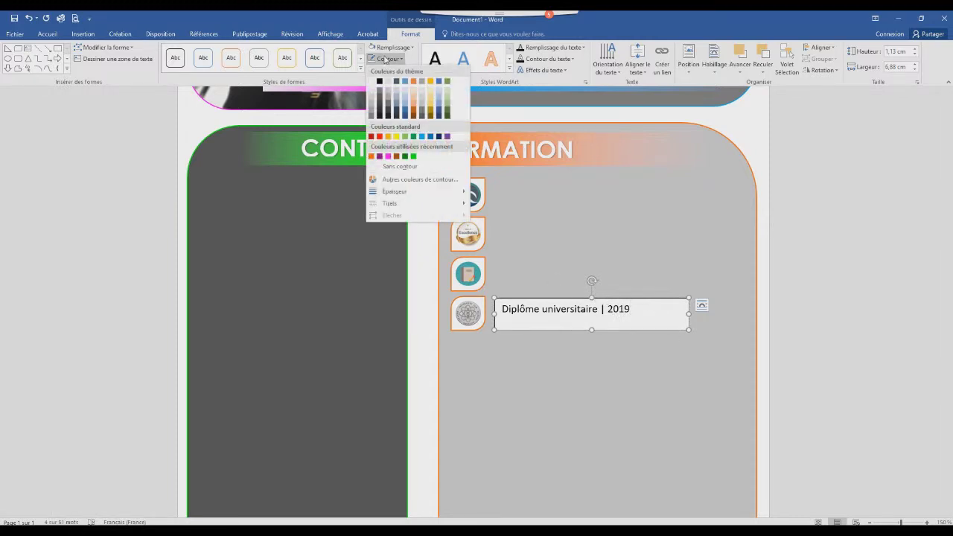
left_click(394, 155)
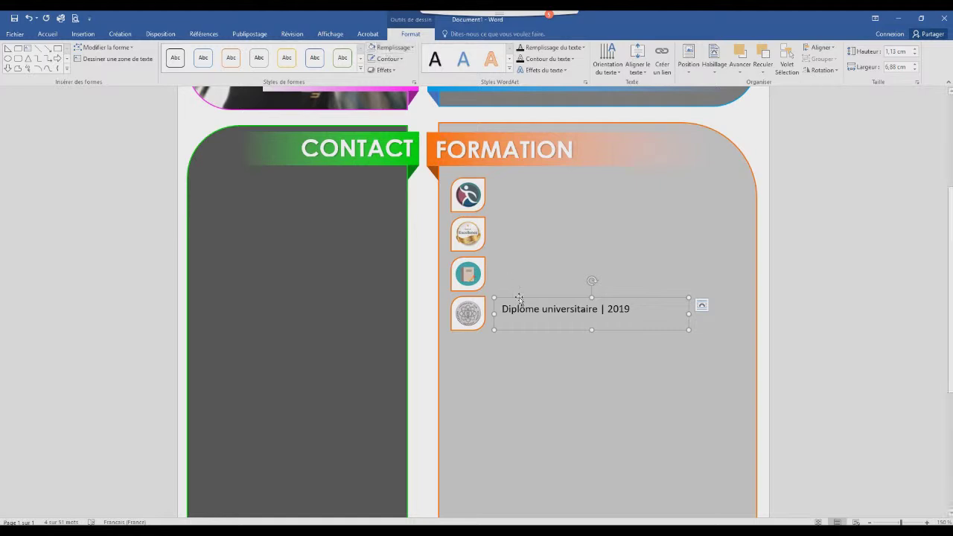
triple_click(601, 313)
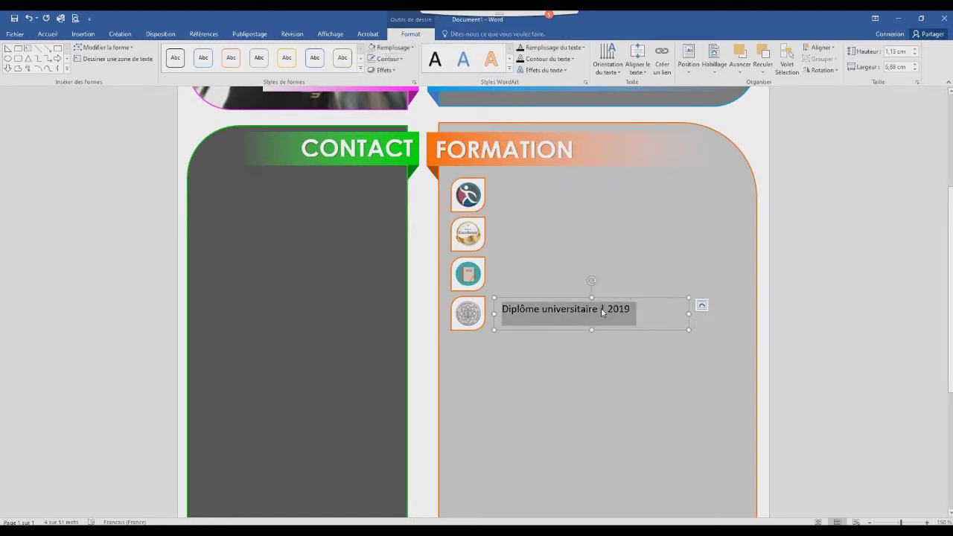
key("shift+F3")
left_click(47, 34)
left_click(159, 52)
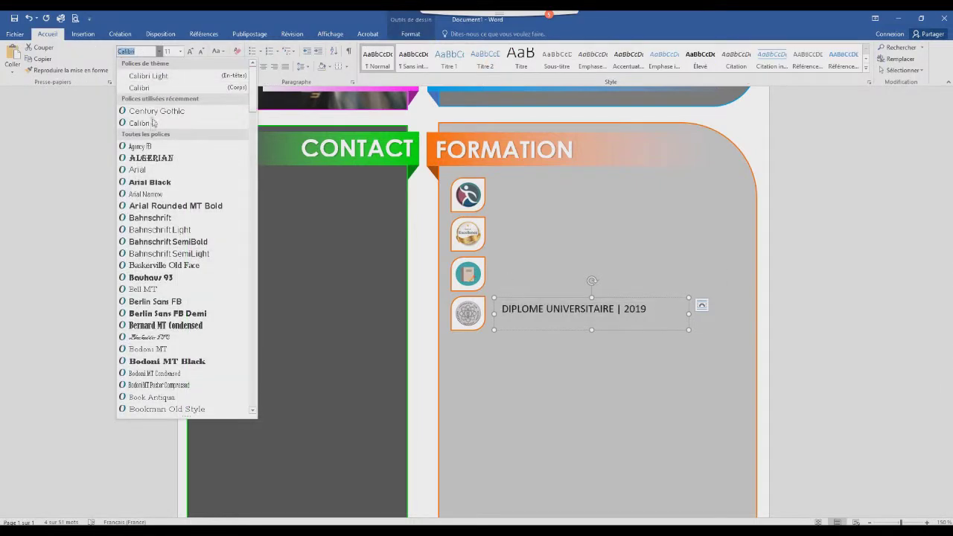
left_click(218, 166)
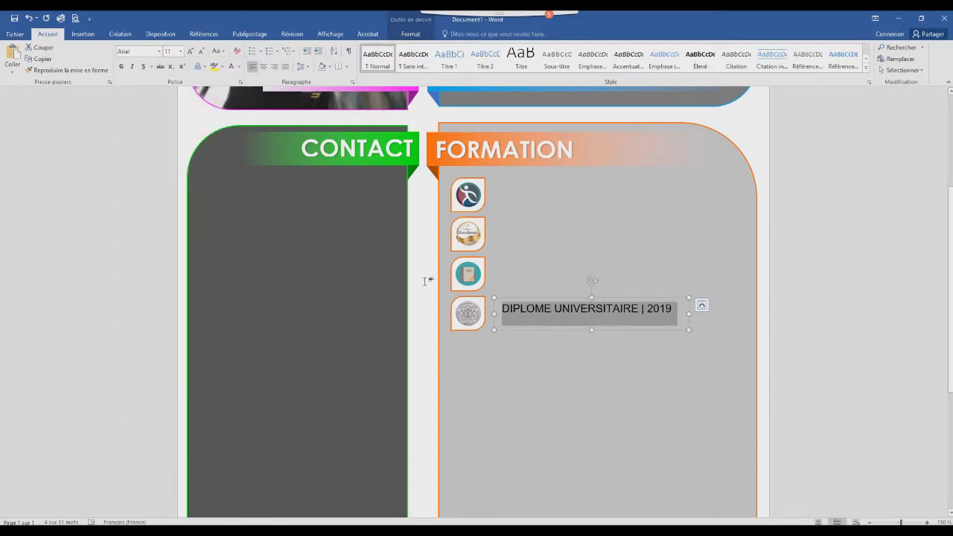
key("ctrl+g")
Make all the box text automatic black and enlarge the box to show the Etablissement line.
left_click_drag(614, 298, 611, 296)
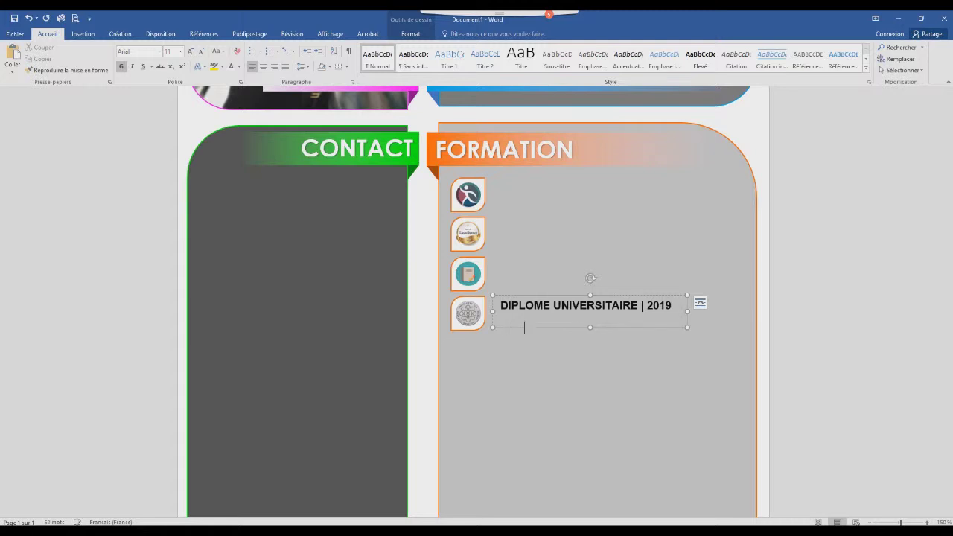
triple_click(561, 325)
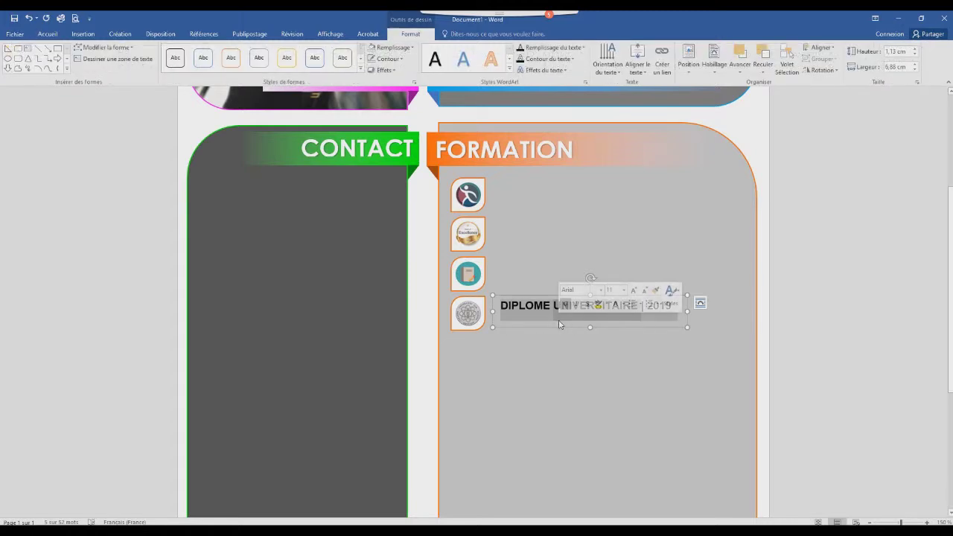
left_click(45, 34)
left_click(237, 66)
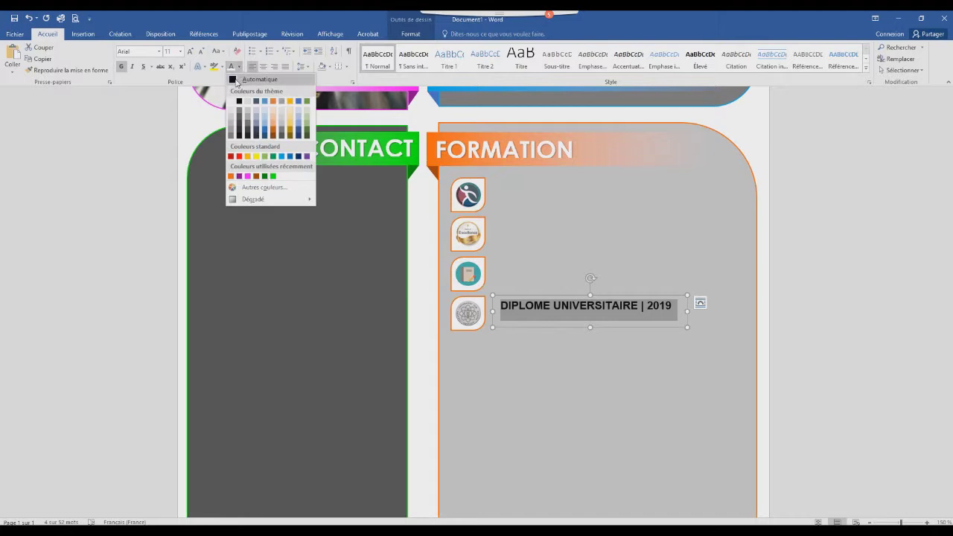
left_click_drag(590, 327, 590, 347)
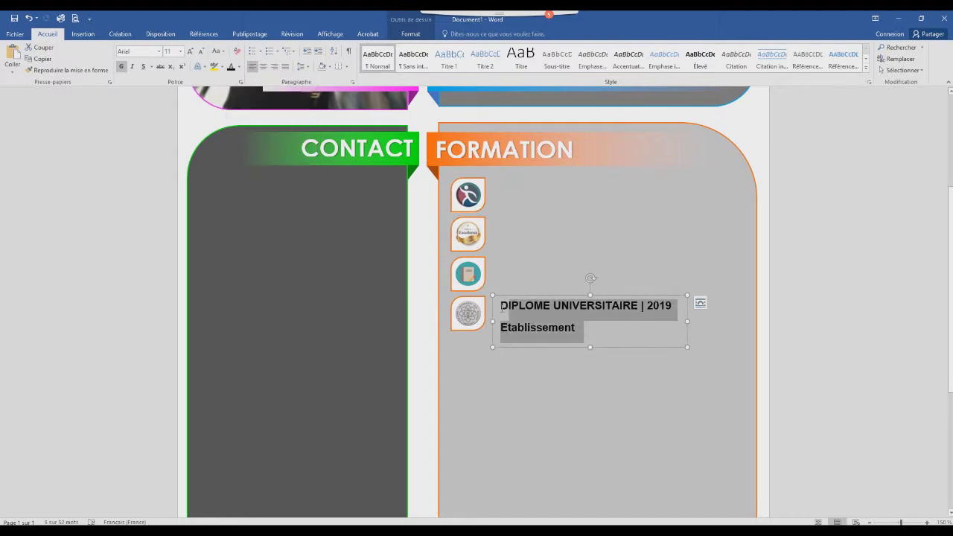
right_click(525, 311)
left_click(556, 381)
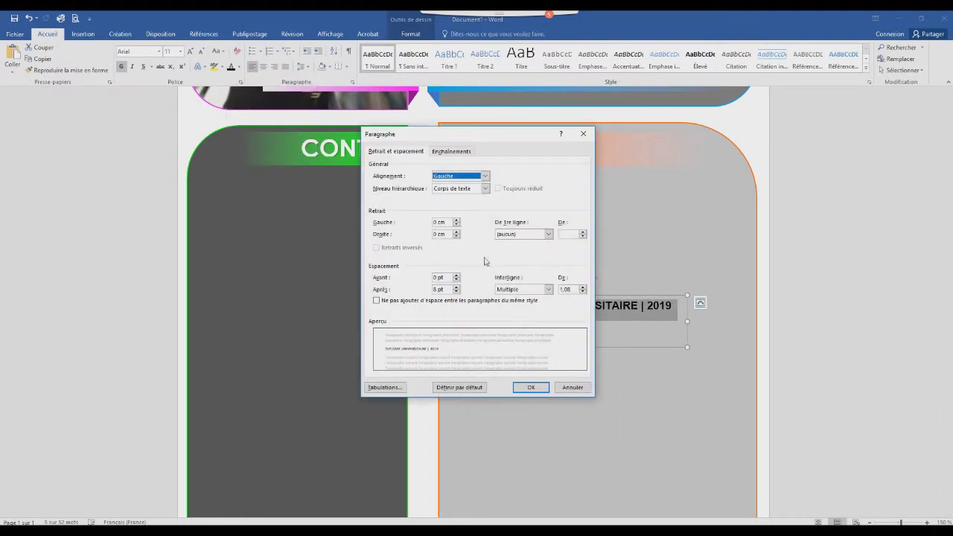
Set space after to 0 pt and extend the detail line with 'Lieu, Mention …'.
left_click(457, 291)
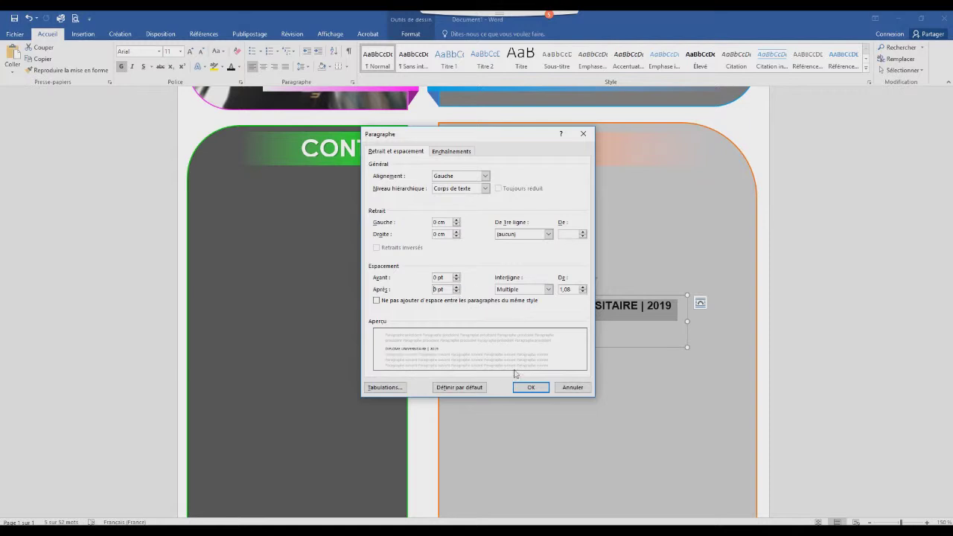
left_click(523, 386)
type("Lieu, Mention ...")
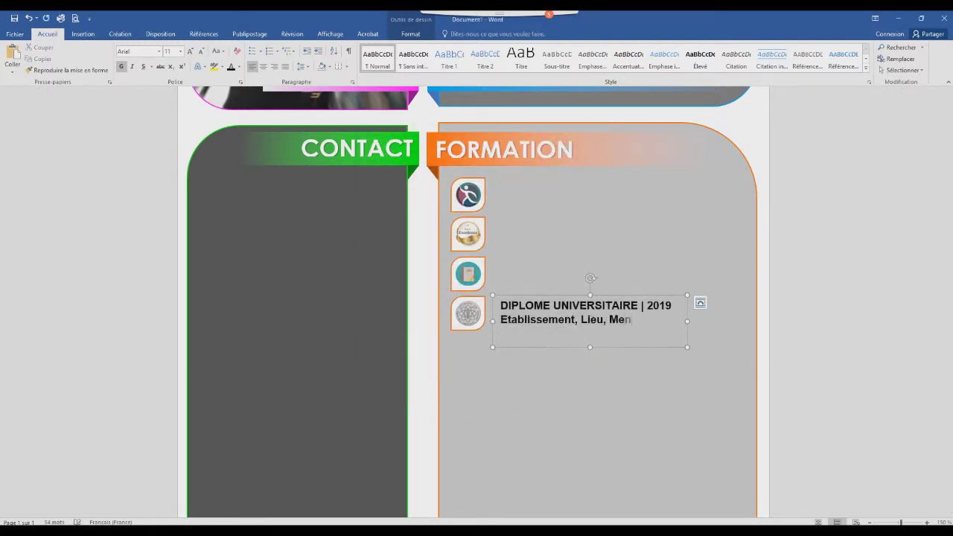
Make the detail line 9 pt blue non-bold italic, then copy the entry beside the third icon.
triple_click(593, 319)
left_click(201, 50)
left_click(201, 51)
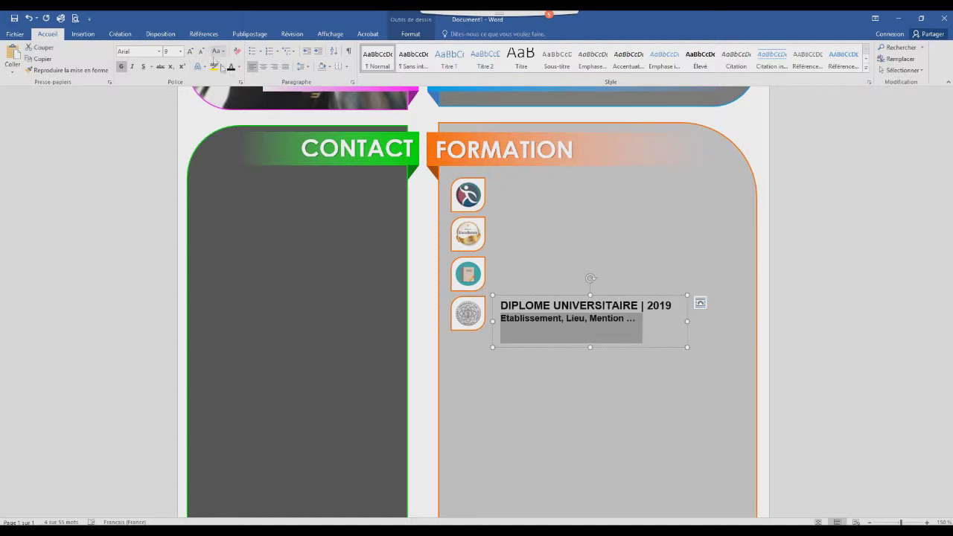
left_click(239, 67)
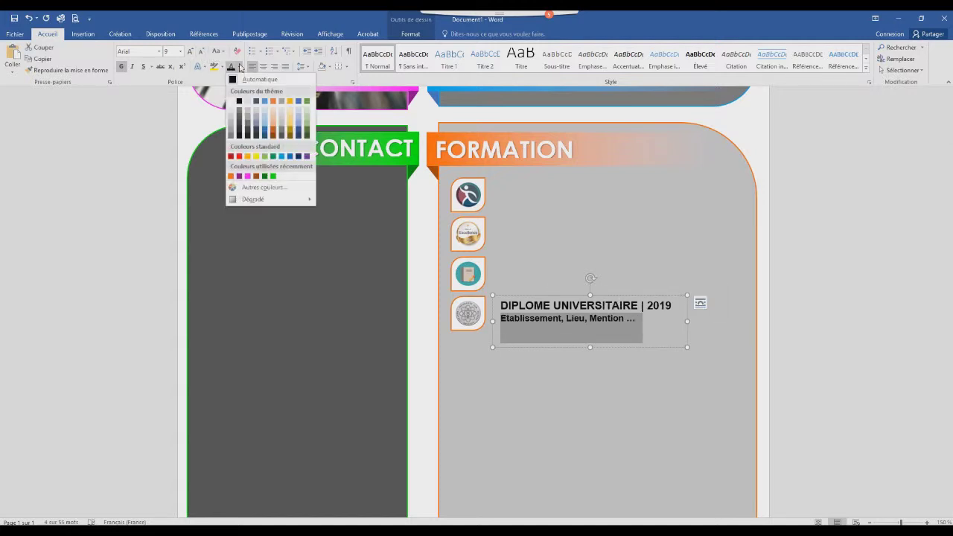
left_click(290, 157)
key("ctrl+g")
key("ctrl+i")
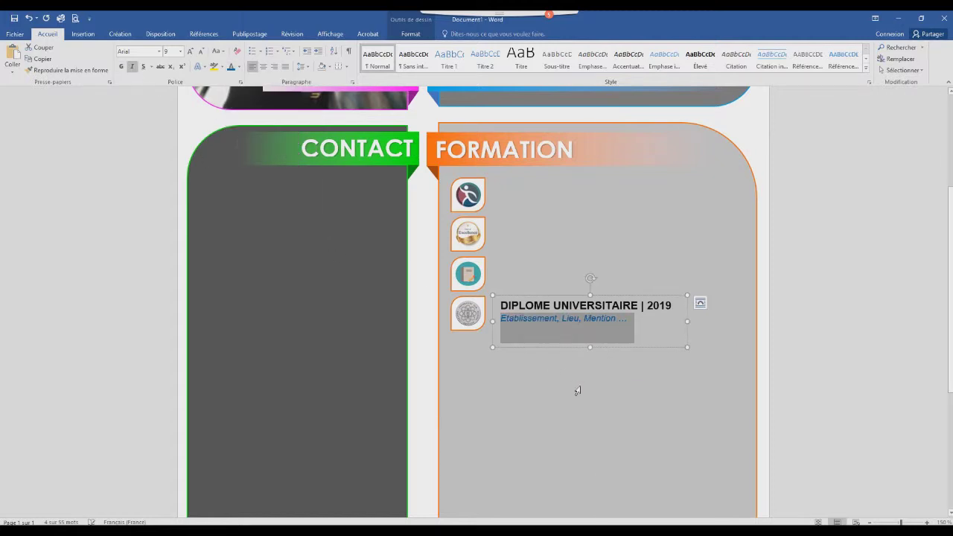
left_click(564, 317)
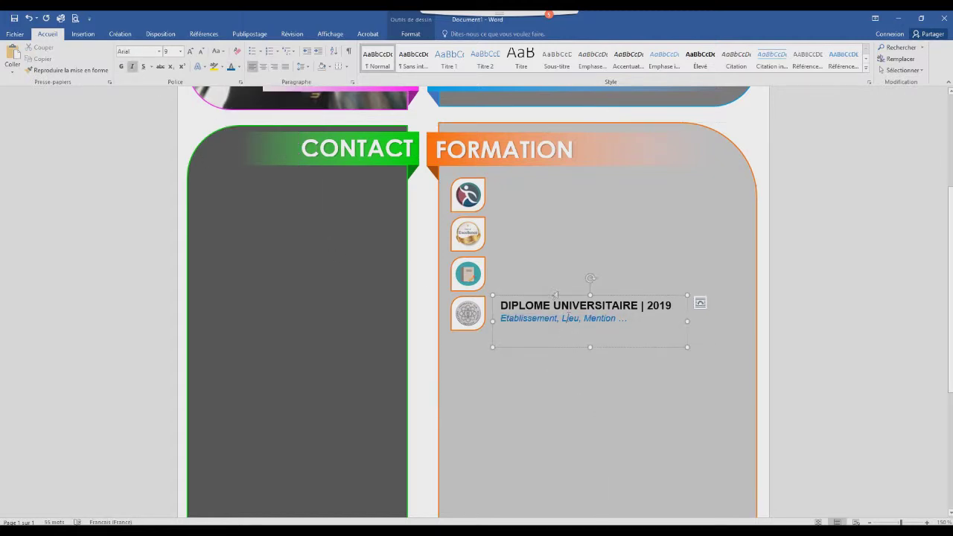
left_click_drag(548, 302, 547, 262)
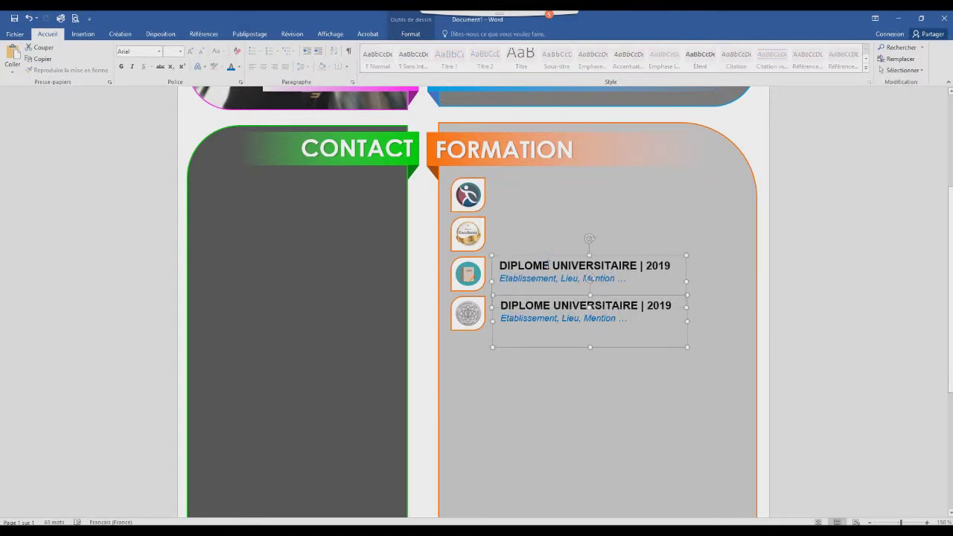
Replace the lower entry's heading with 'Baccalaureat | 2017'.
left_click(547, 312)
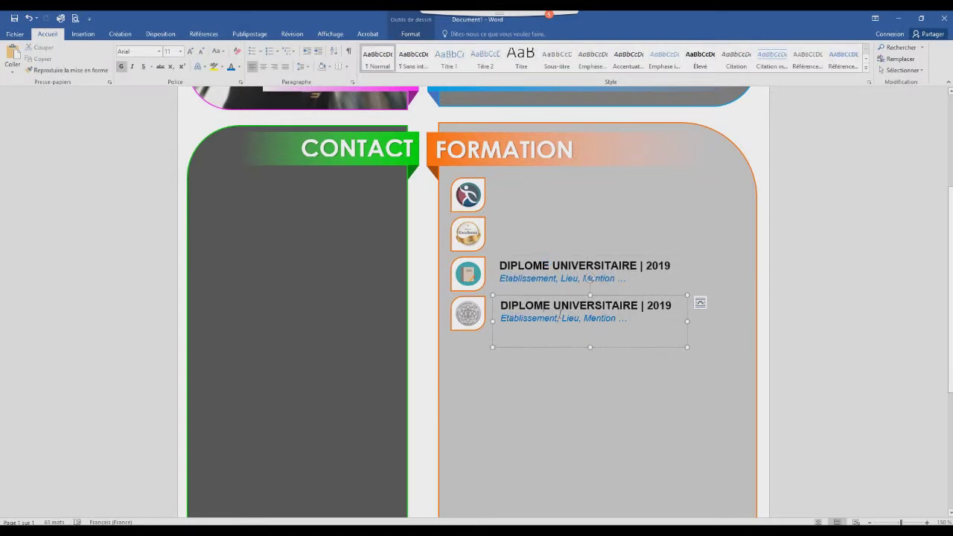
left_click(538, 313)
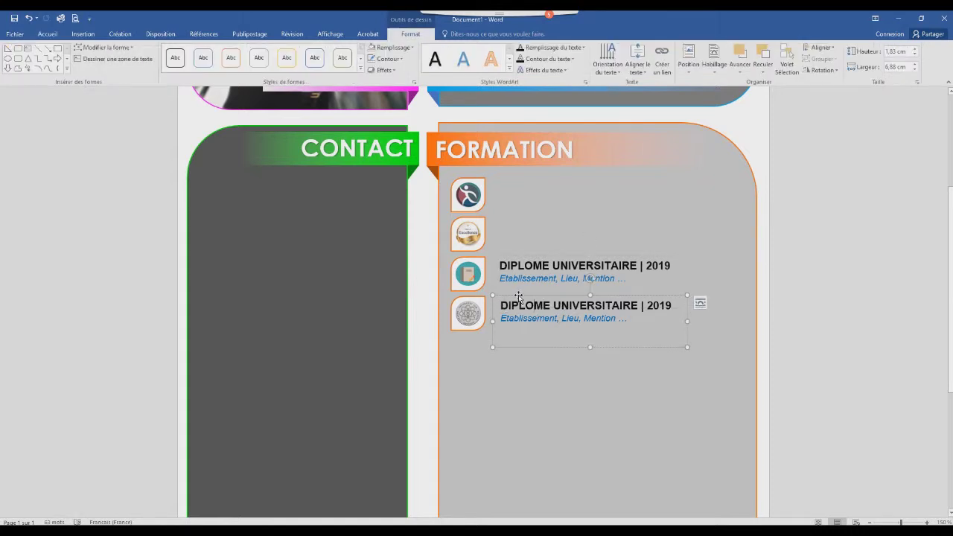
left_click(511, 297)
left_click_drag(675, 311, 512, 311)
type("Baccalaureat")
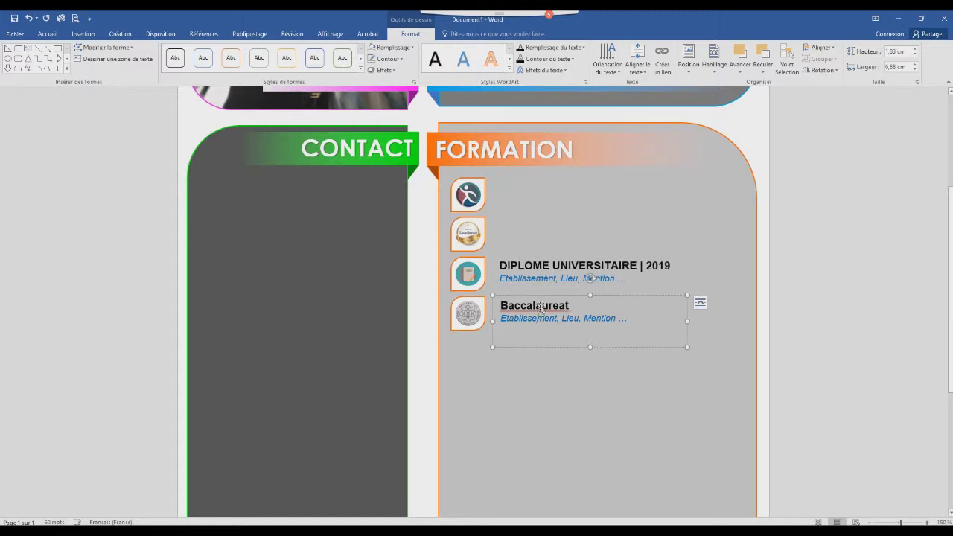
left_click(568, 306)
Capitalize BACCALAUREAT and copy the diploma entry up beside the second icon.
left_click(589, 292)
left_click(543, 307)
double_click(543, 307)
key("ctrl+shift+a")
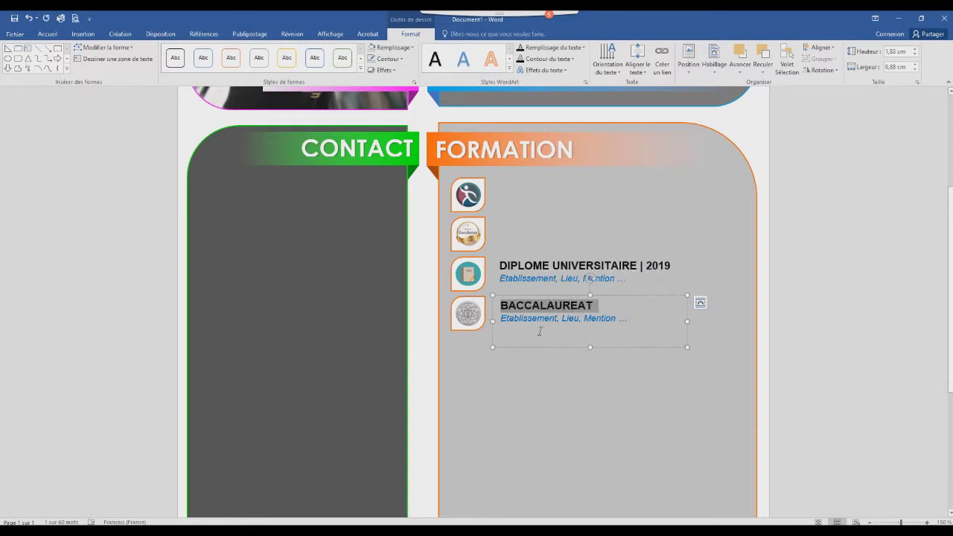
key("Right")
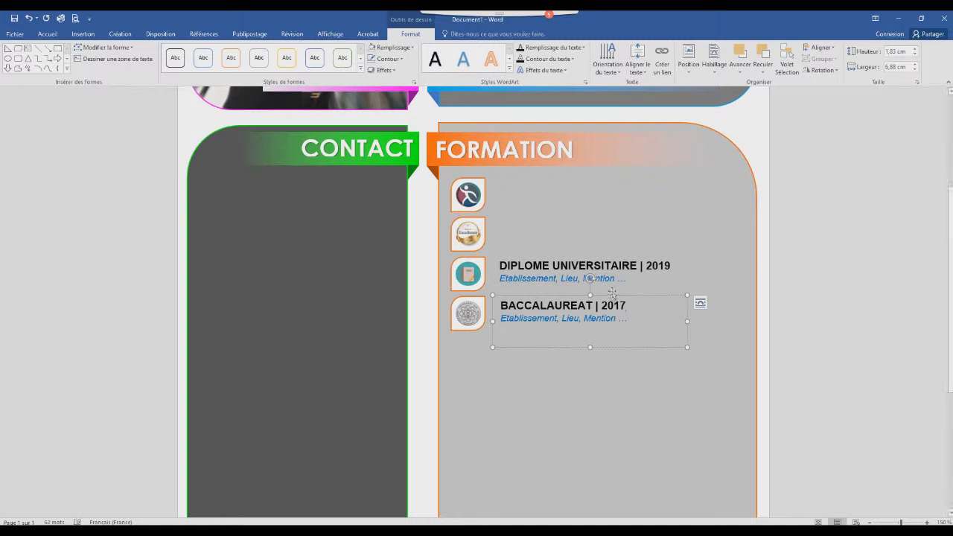
left_click_drag(590, 278, 546, 220)
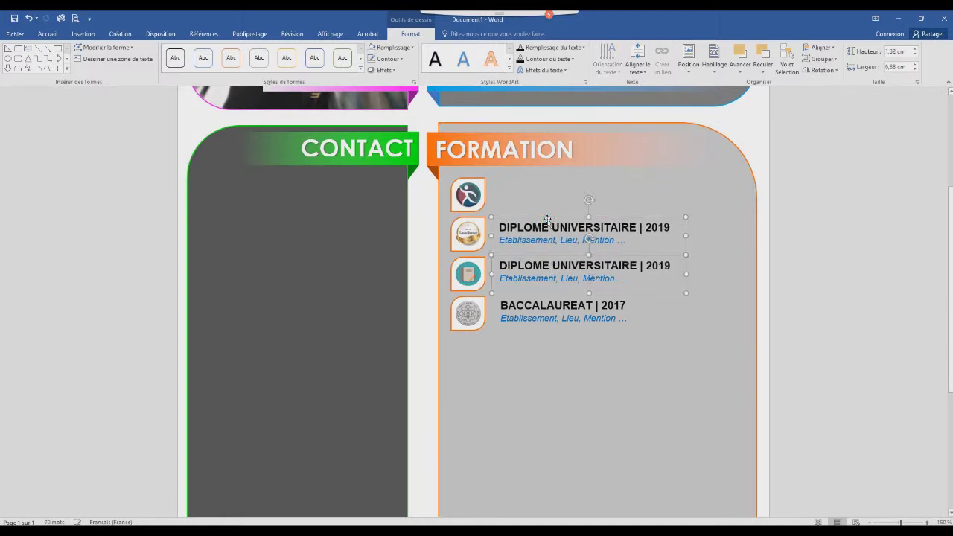
Retitle the top copy 'FORMATION AUTOCAD' and change the middle diploma's year to 2018.
triple_click(509, 228)
left_click_drag(637, 227, 513, 228)
type("Formation autocad")
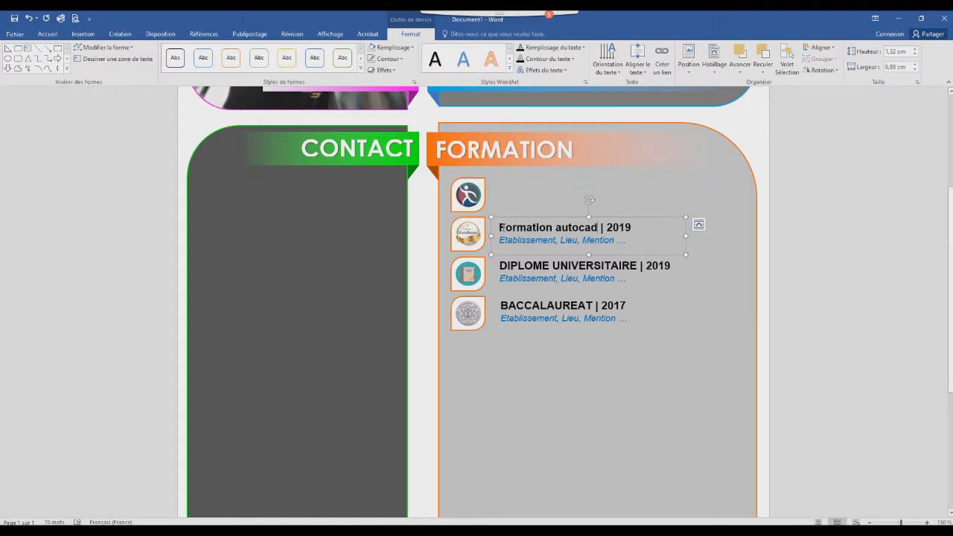
right_click(594, 230)
key("Escape")
left_click_drag(599, 227, 497, 230)
key("shift+F3")
left_click(558, 239)
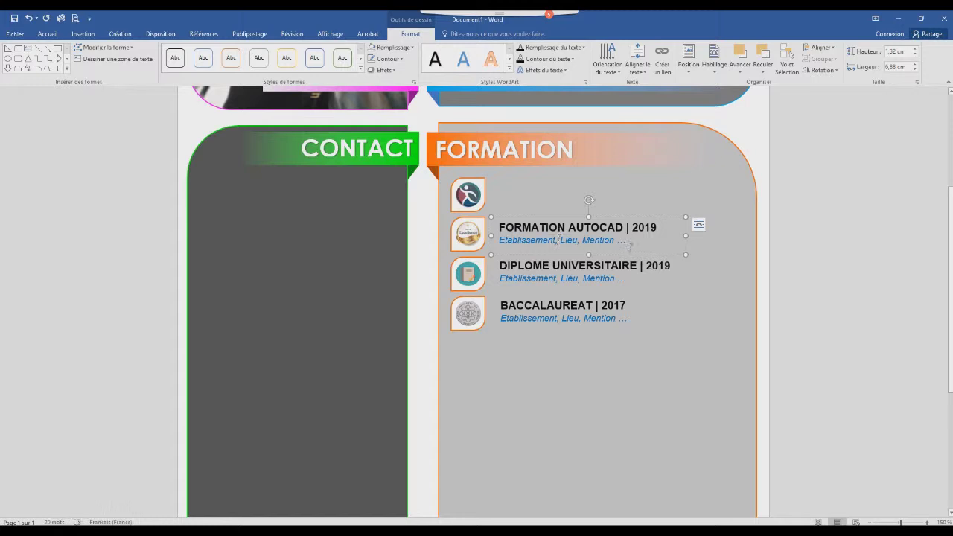
double_click(668, 267)
type("2018")
Rewrite the AUTOCAD subtitle with 'organisme de formation' and 'Diplôme…', removing Mention.
left_click(628, 228)
left_click(562, 217)
double_click(595, 240)
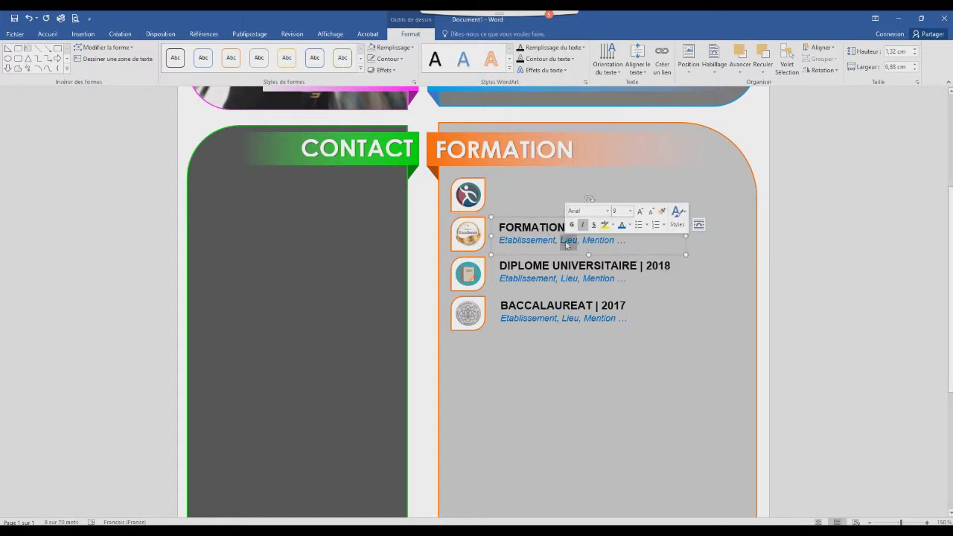
key("Delete")
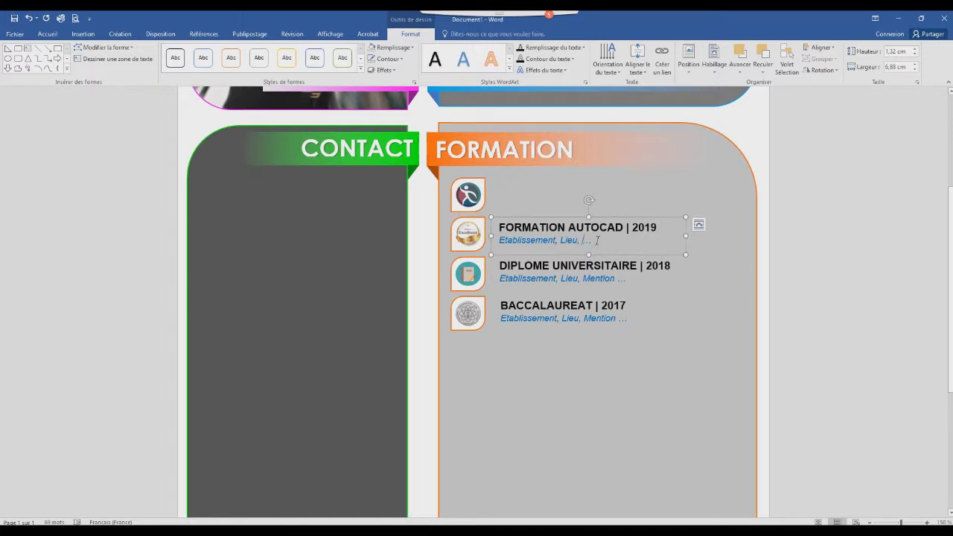
left_click(531, 218)
double_click(524, 240)
type("organisme de ")
type("ormation")
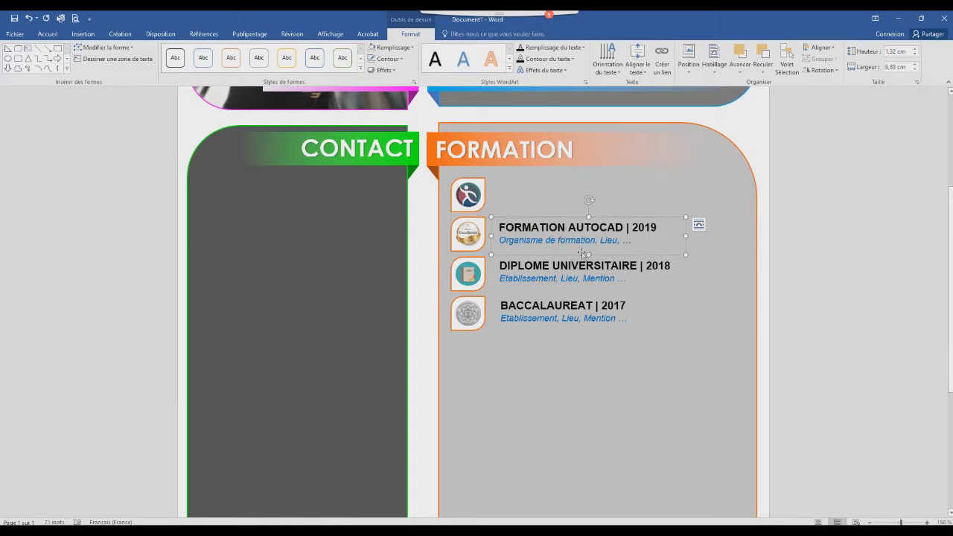
double_click(610, 240)
type("Diplôme obten")
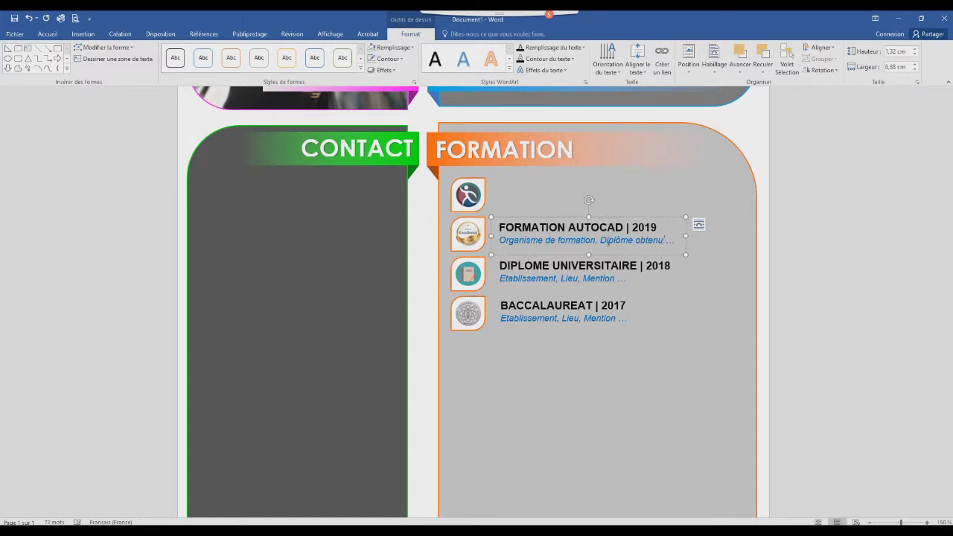
Copy the AUTOCAD entry beside the top icon and rename it 'FORMATION Word'.
left_click_drag(610, 224, 609, 188)
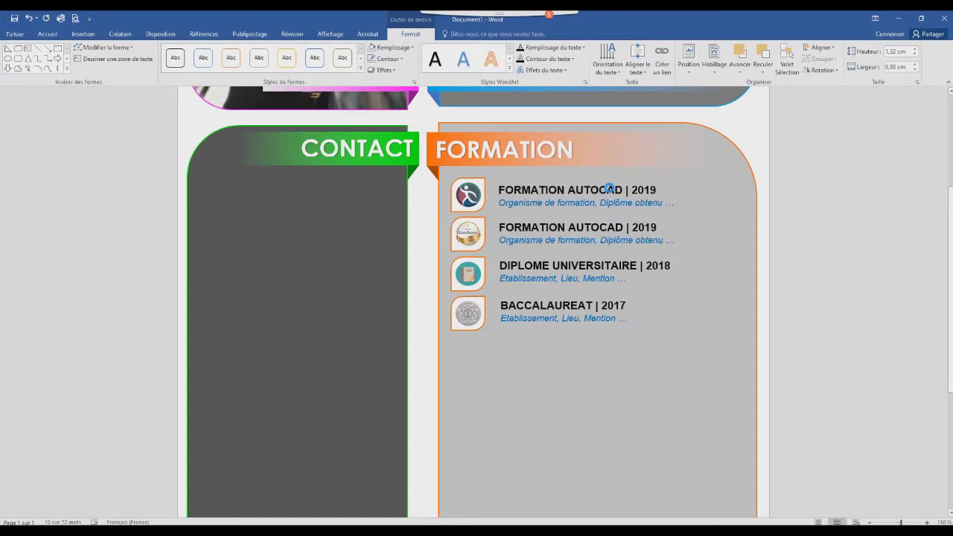
double_click(588, 190)
type("Word")
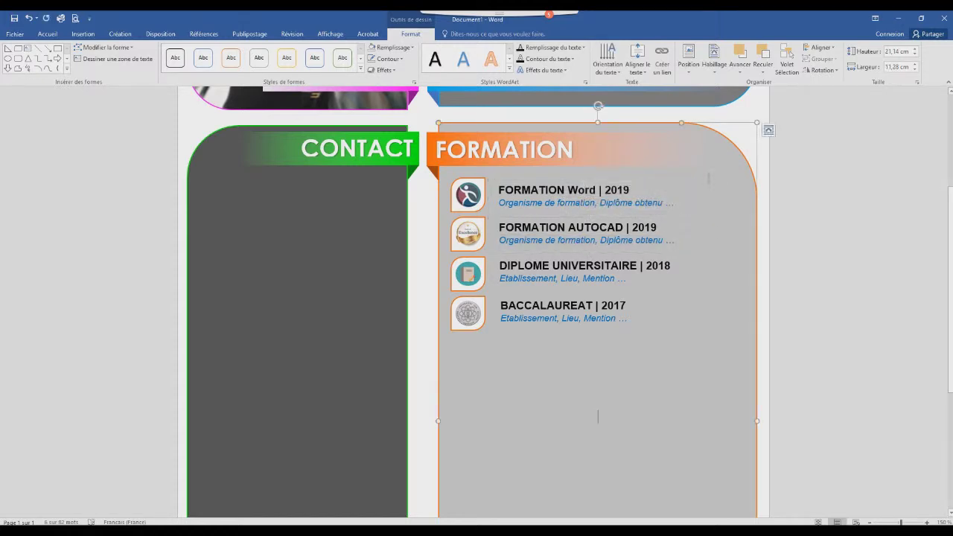
Select all four Formation entry boxes together.
left_click_drag(491, 246, 498, 274)
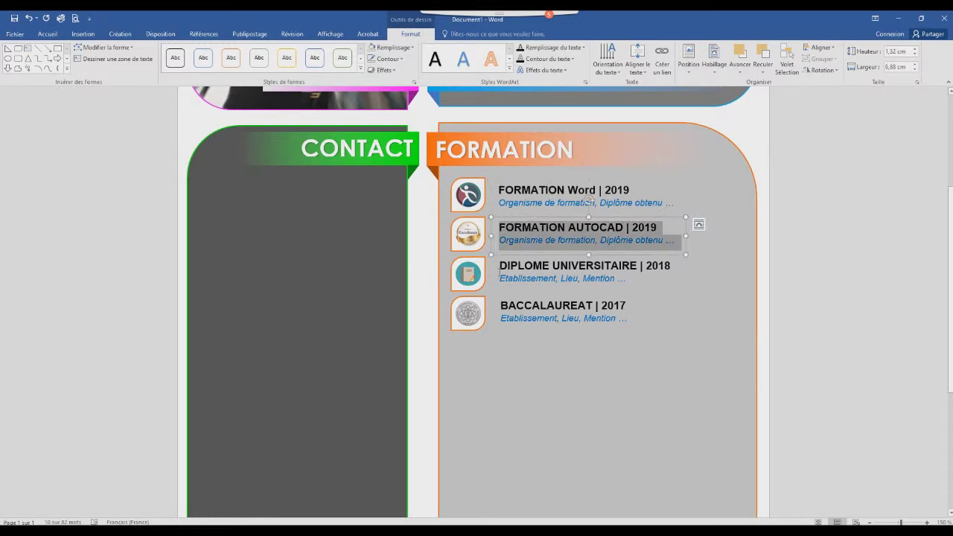
left_click(495, 277, "shift")
left_click(493, 201, "shift")
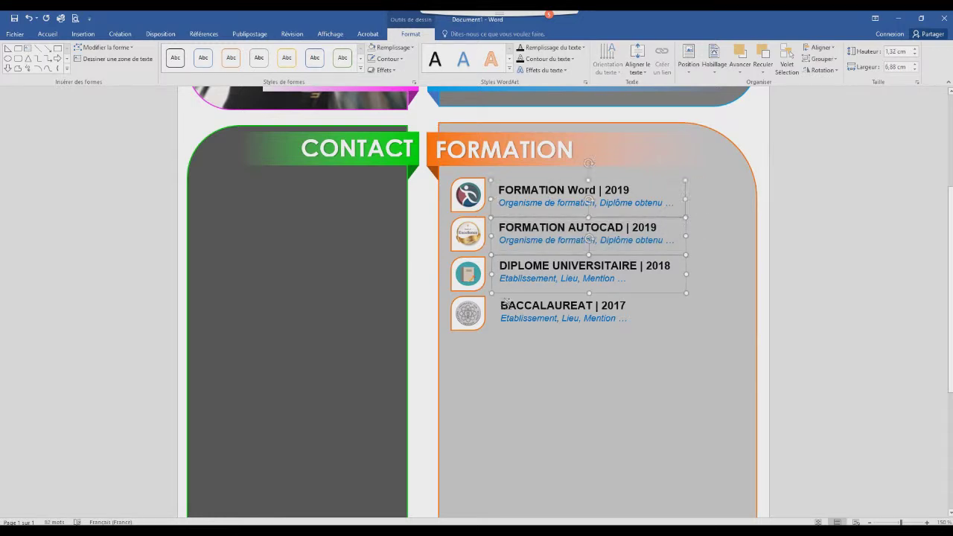
left_click(490, 313)
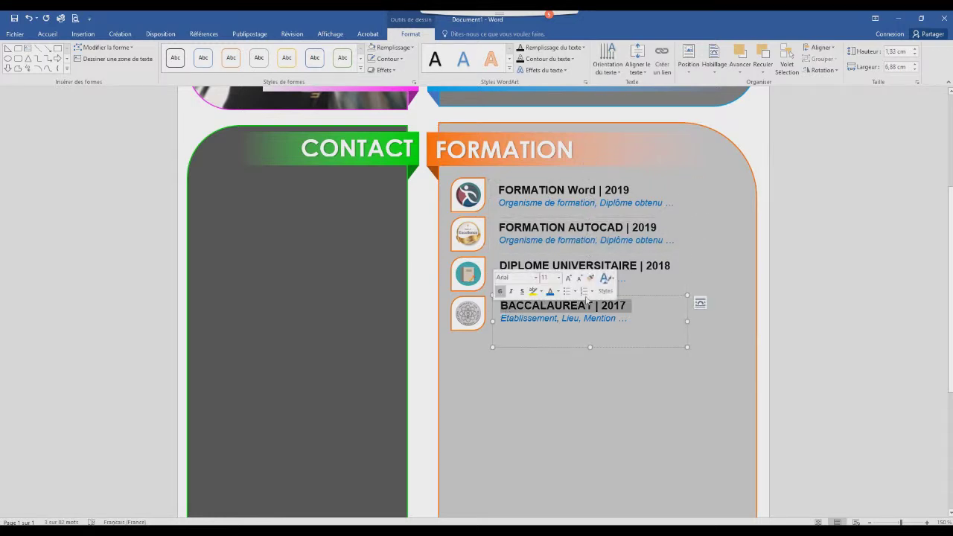
left_click(687, 285, "shift")
left_click(686, 247, "shift")
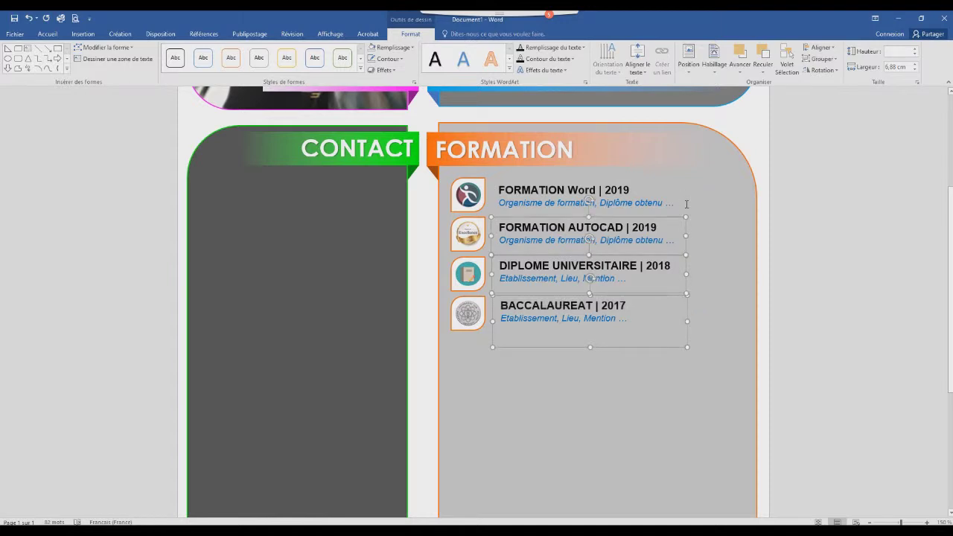
left_click(686, 206, "shift")
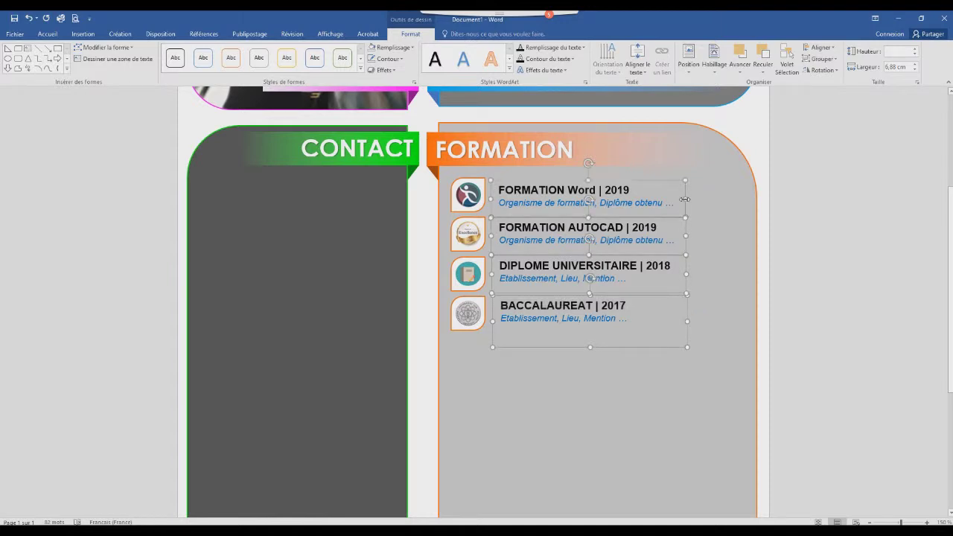
Distribute the four entries vertically, align them, and nudge them up level with the icons.
left_click(820, 47)
left_click(842, 146)
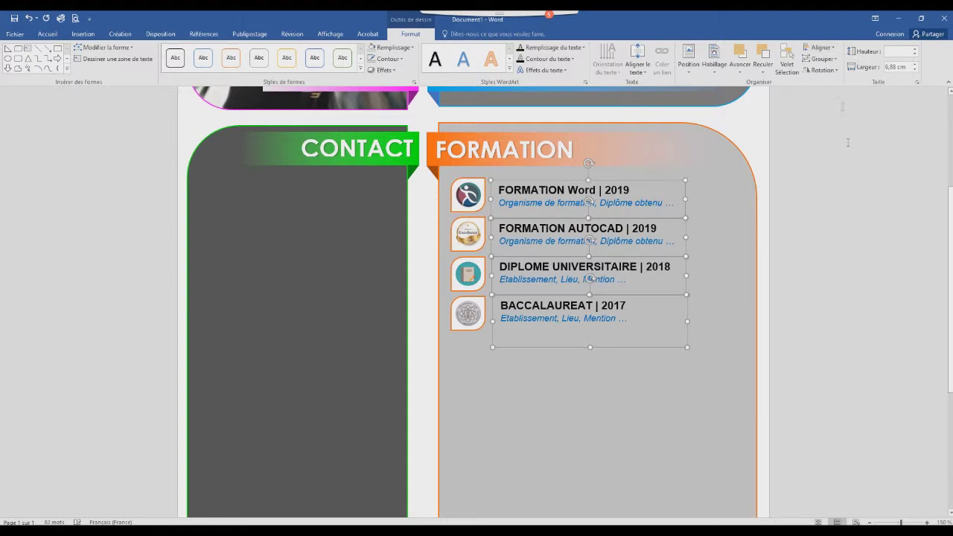
left_click(828, 51)
left_click(830, 79)
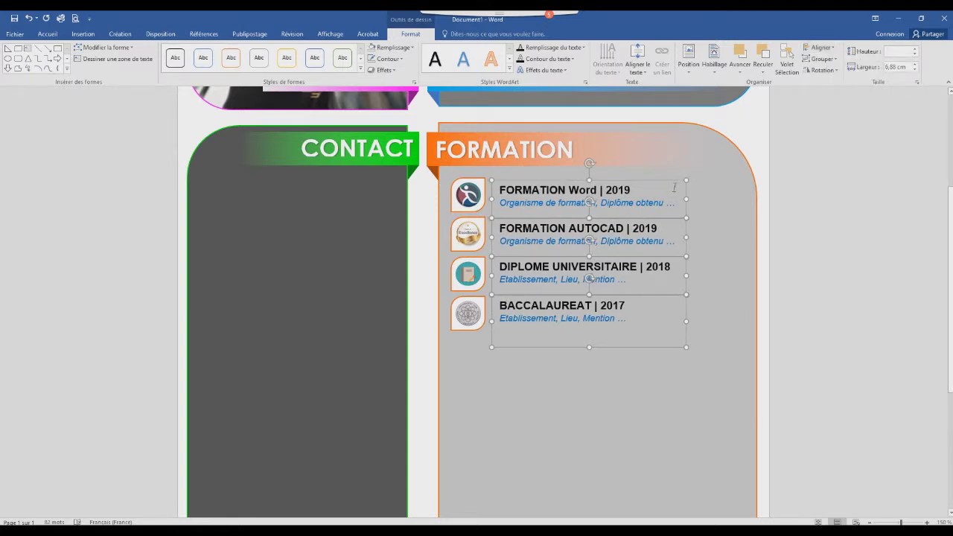
key("Up")
key("Up")
key("Up")
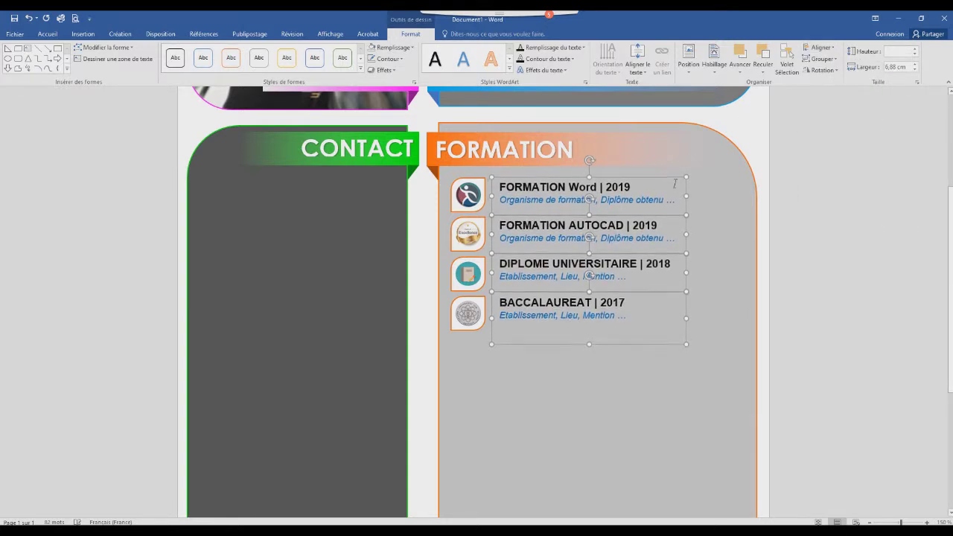
left_click(752, 235)
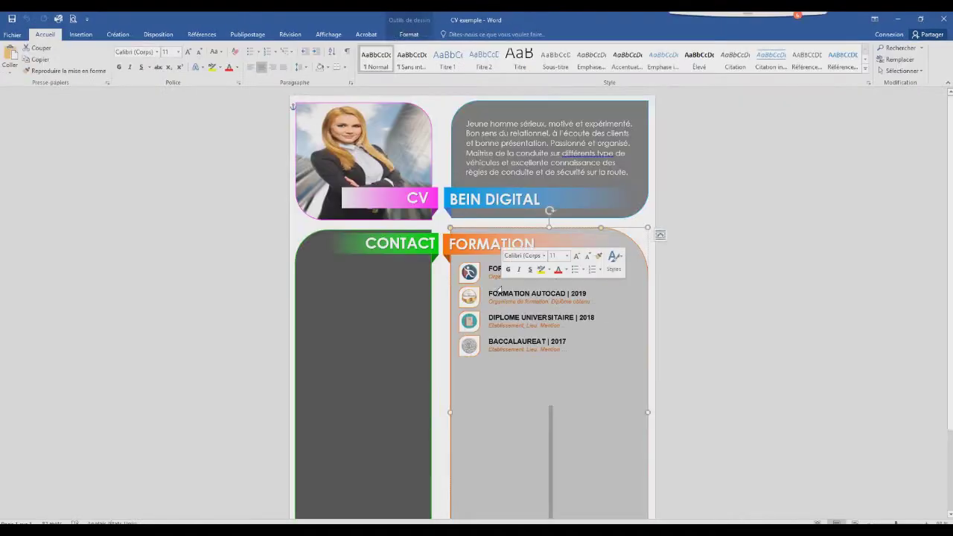
scroll(499, 290, "up", 5, "ctrl")
left_click(448, 163)
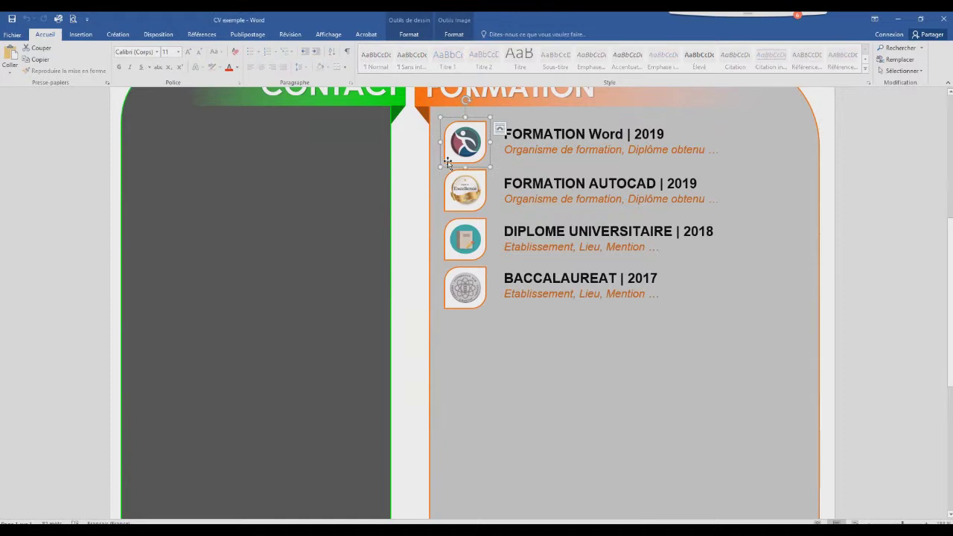
Copy the four Formation icons into the Contact panel and delete their pictures, leaving empty frames.
left_click(449, 208, "shift")
left_click(450, 254, "shift")
left_click_drag(458, 243, 349, 247)
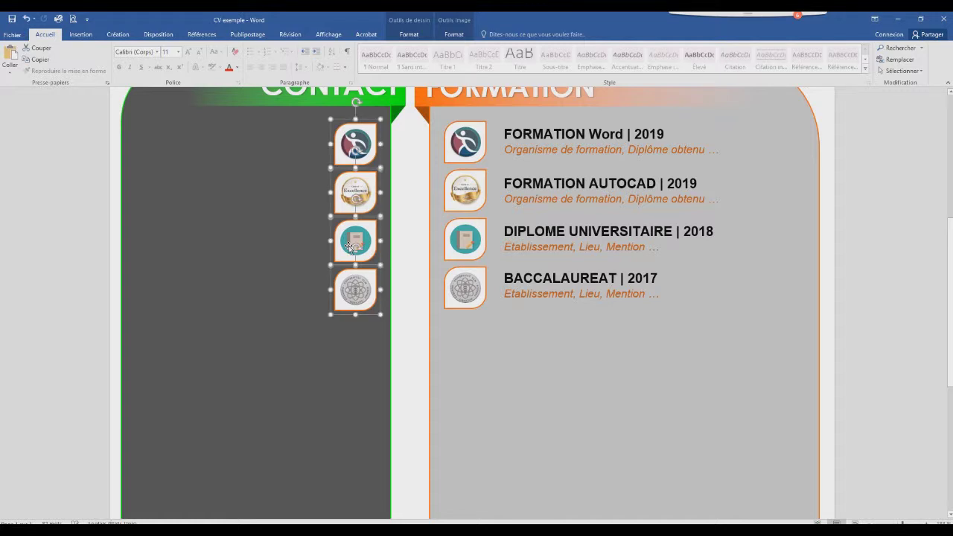
left_click(355, 144)
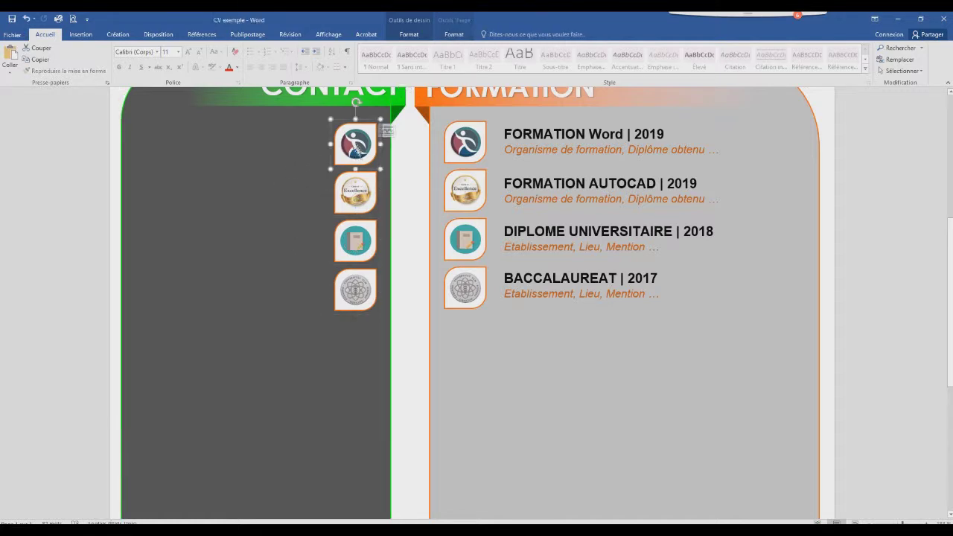
key("Delete")
left_click(355, 194)
key("Delete")
left_click(356, 240)
key("Delete")
left_click(358, 296)
key("Delete")
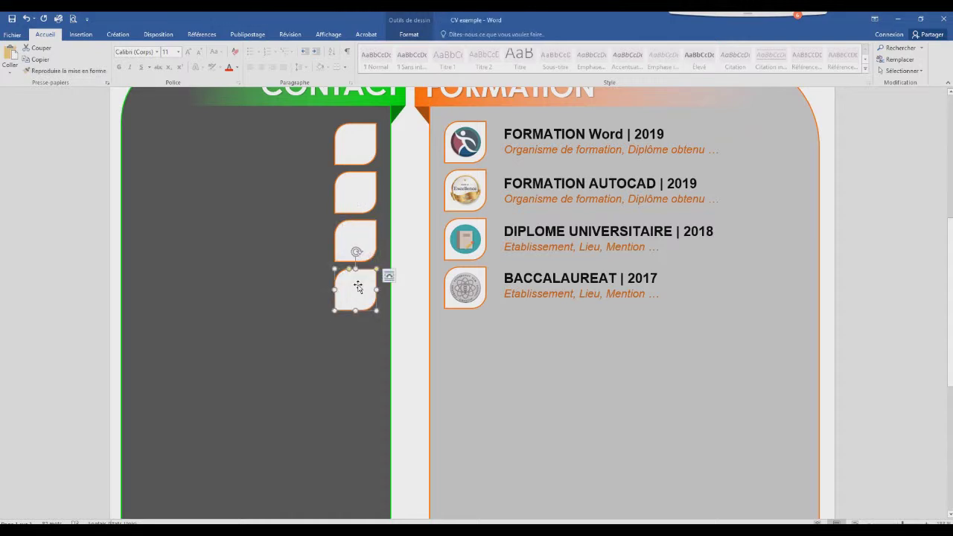
left_click(294, 241)
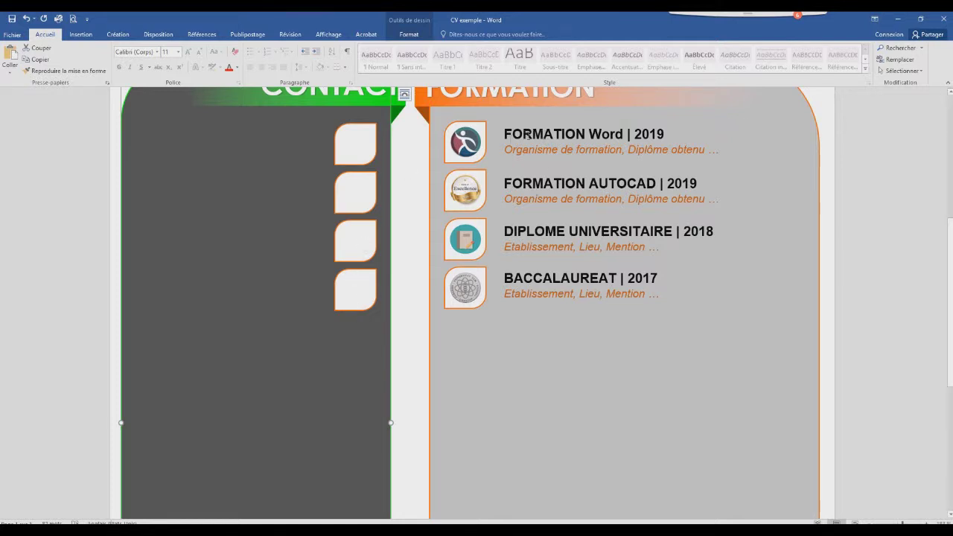
Place a resized copy of the Formation Word entry atop Contact and enter the name right-aligned.
left_click(514, 127)
key("ctrl+c")
key("ctrl+v")
left_click_drag(513, 126, 174, 127)
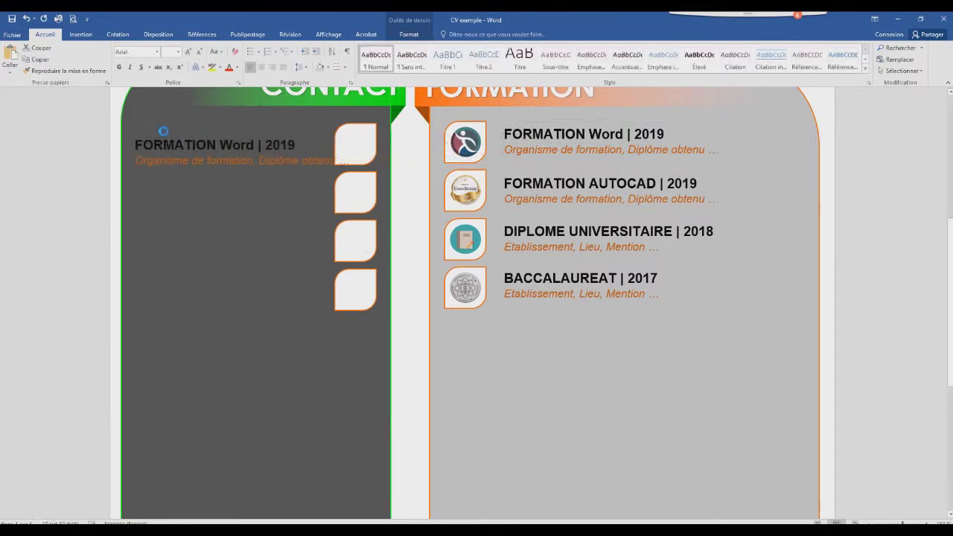
left_click_drag(244, 179, 245, 159)
left_click_drag(363, 146, 334, 147)
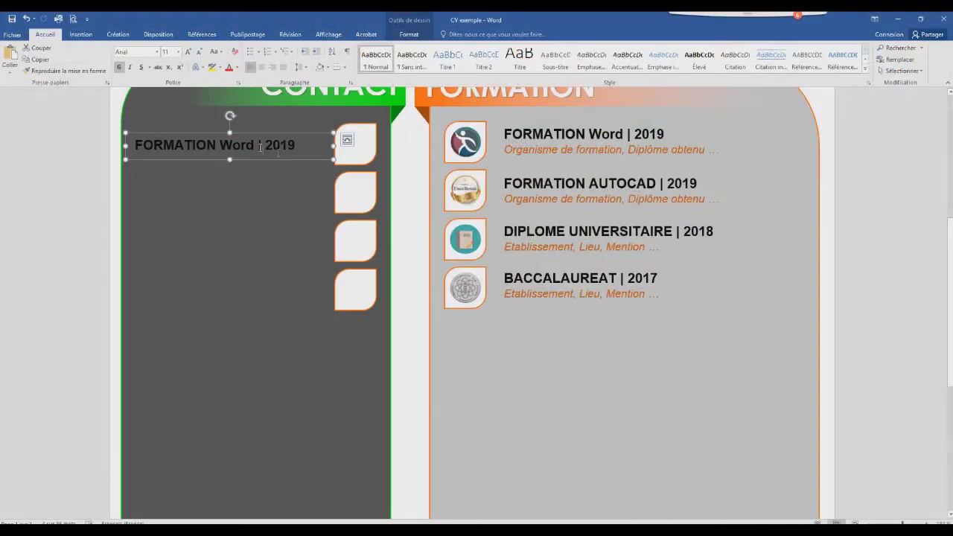
triple_click(261, 146)
type("BEIN DIGITAL")
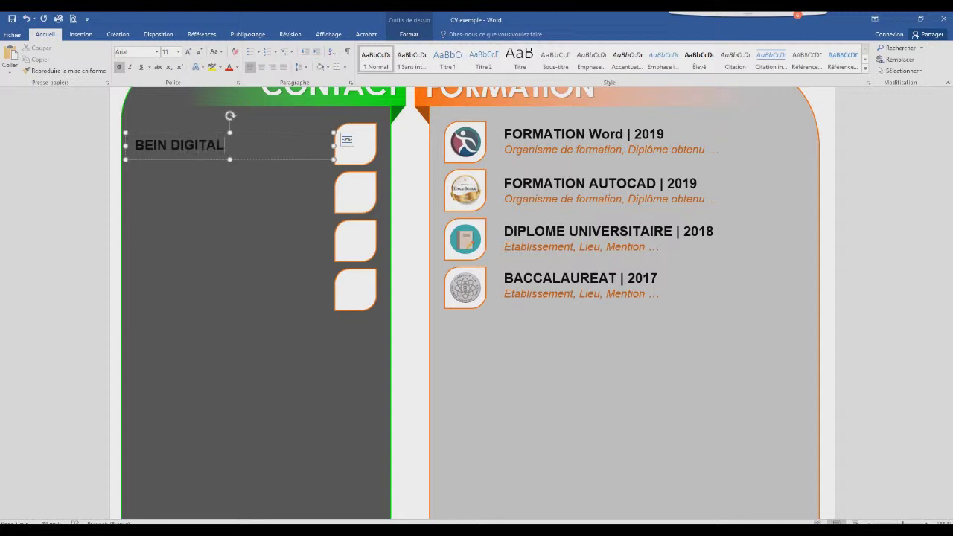
key("ctrl+shift+d")
left_click(290, 181)
Make the name text white.
left_click(283, 147)
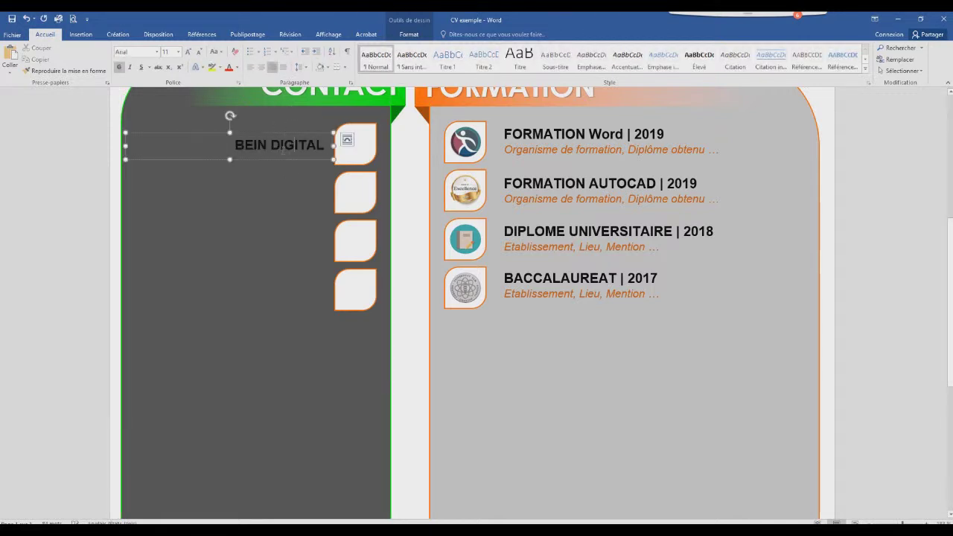
left_click(236, 67)
left_click(231, 103)
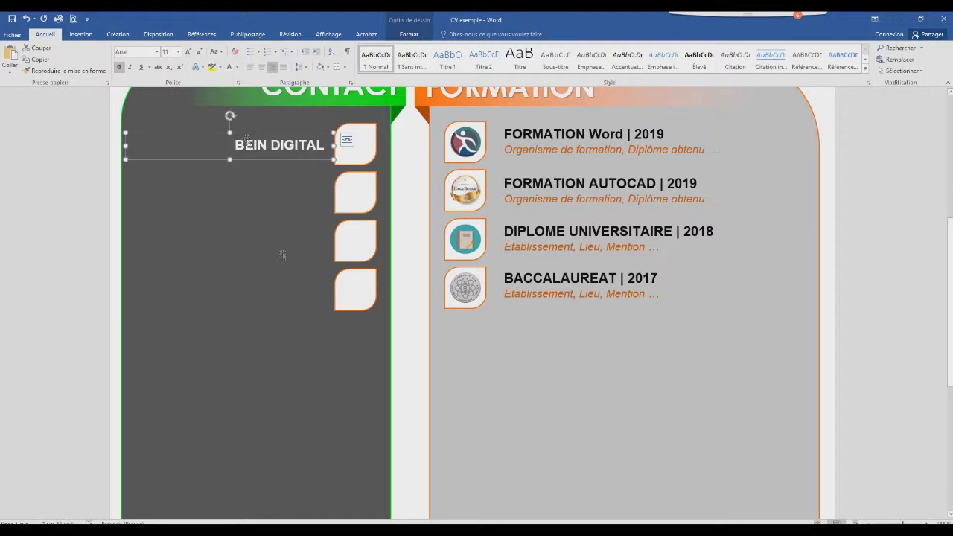
left_click(282, 253)
Duplicate the name line beside the second frame and turn it into the e-mail address.
left_click(277, 156)
left_click_drag(277, 156, 279, 195)
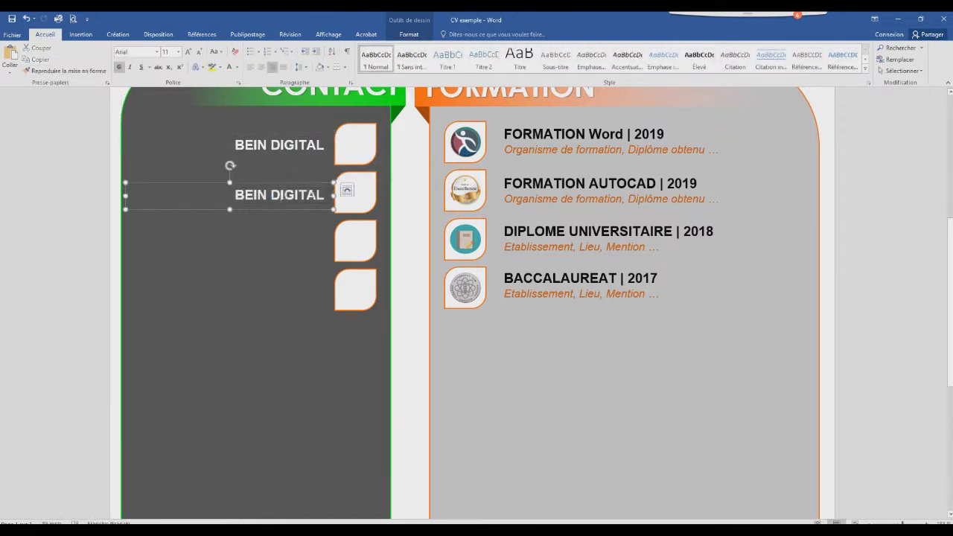
key("BackSpace")
type("-")
type("^")
key("BackSpace")
type("@gmail.com")
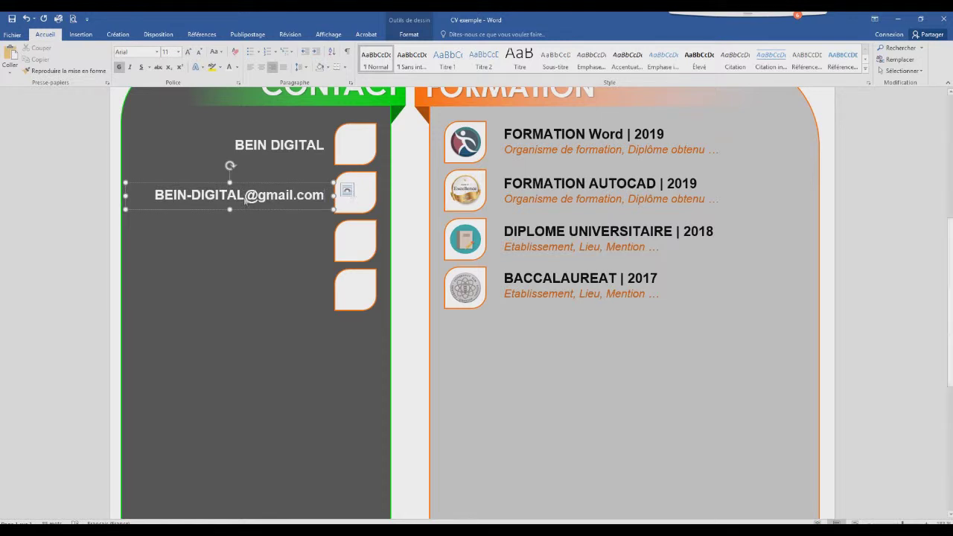
left_click_drag(246, 195, 155, 195)
key("shift+F3")
key("shift+F3")
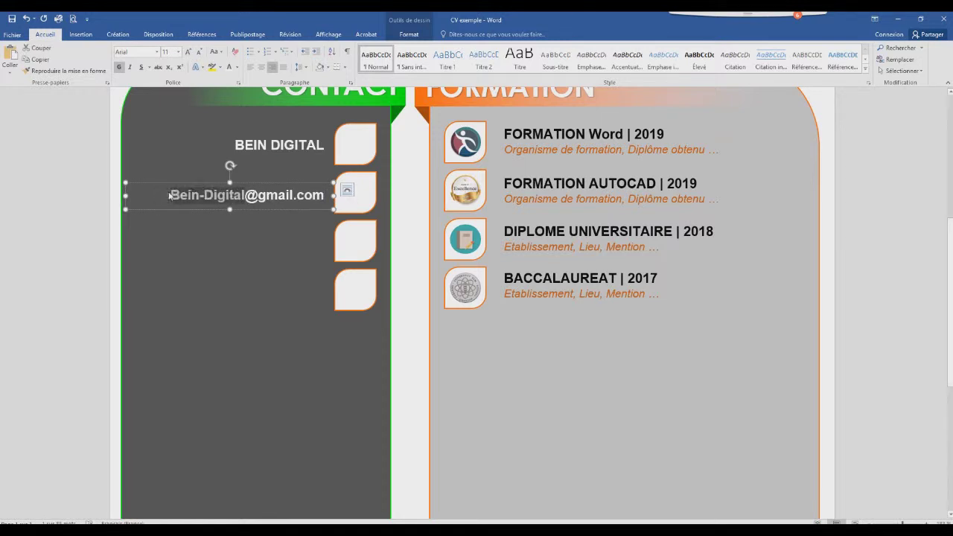
left_click(196, 237)
left_click(232, 197)
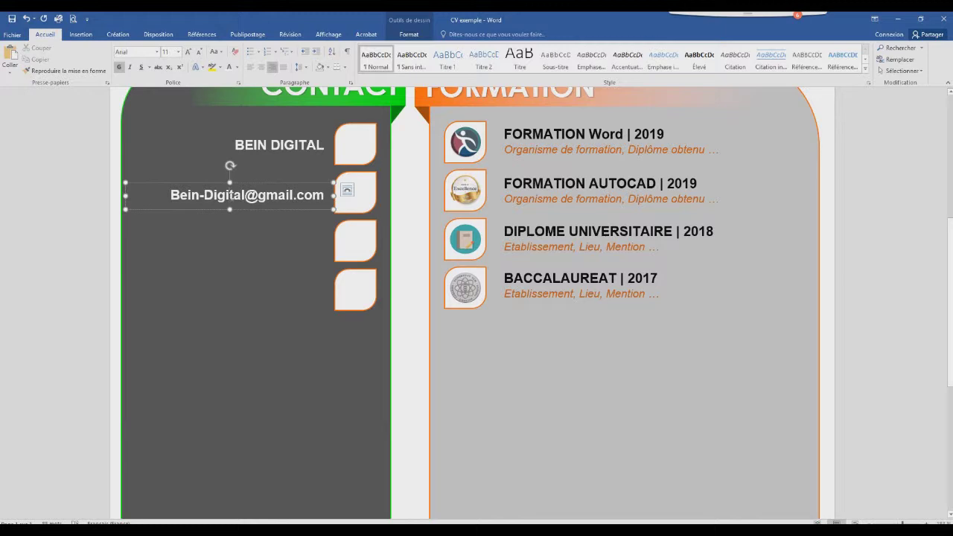
Duplicate the line for the phone number beside the third frame and again beside the last frame.
left_click_drag(239, 213, 240, 261)
left_click(246, 248, "shift")
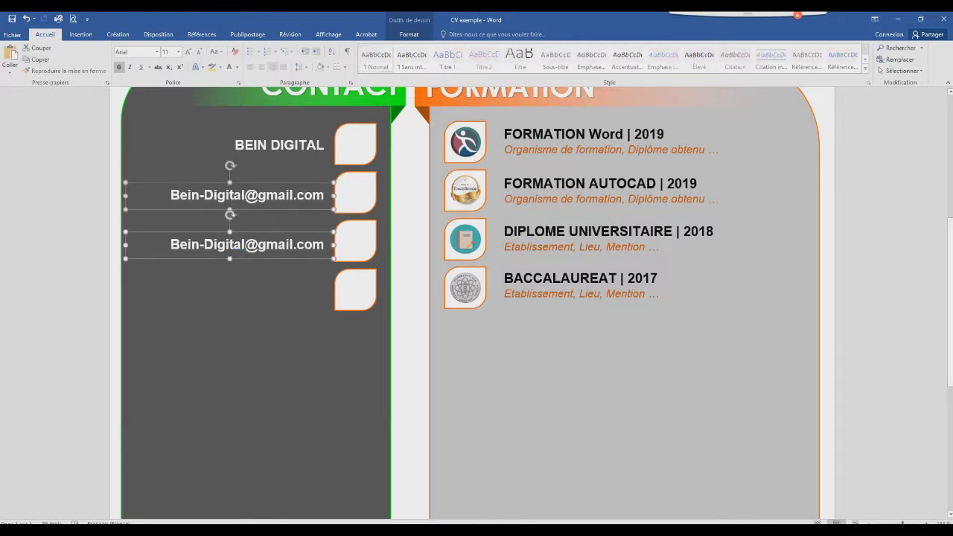
key("alt+Tab")
key("alt+Tab")
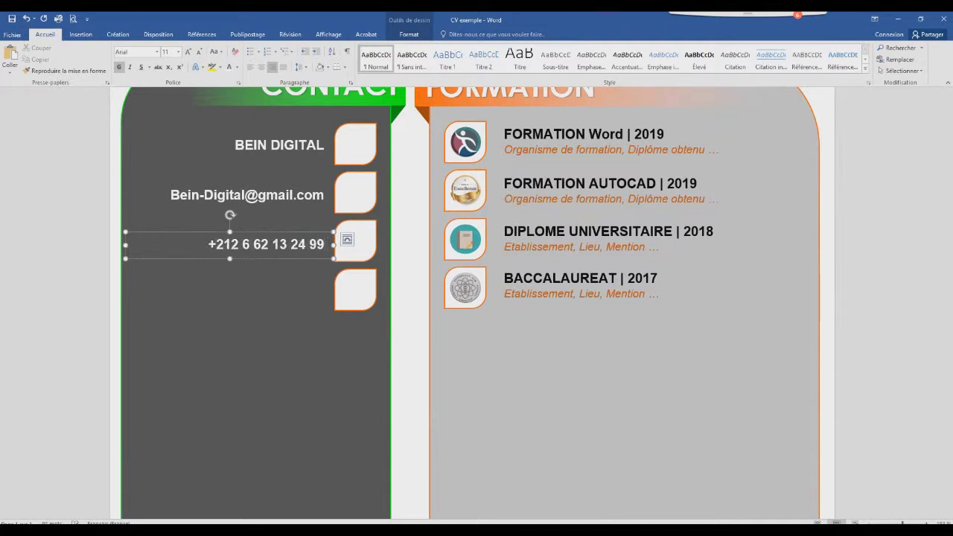
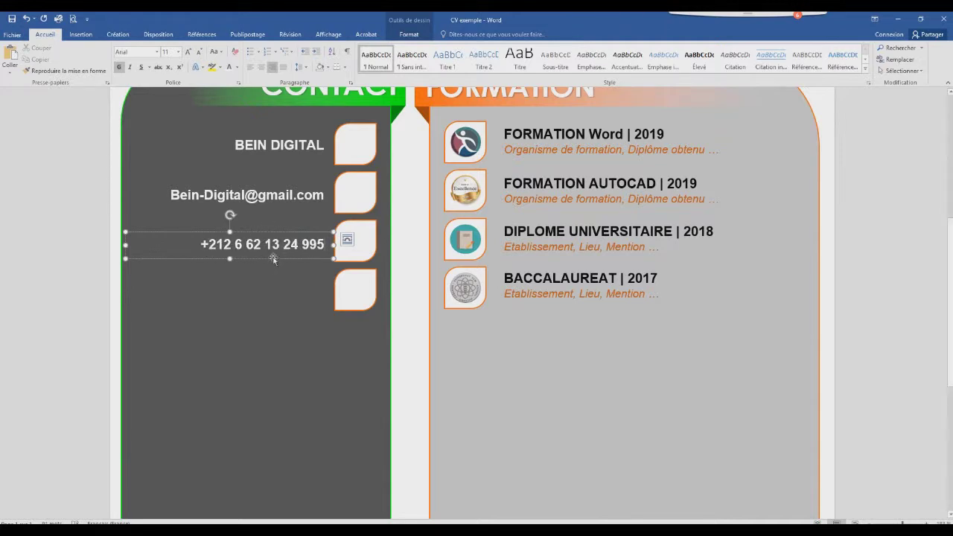
left_click_drag(276, 259, 275, 293)
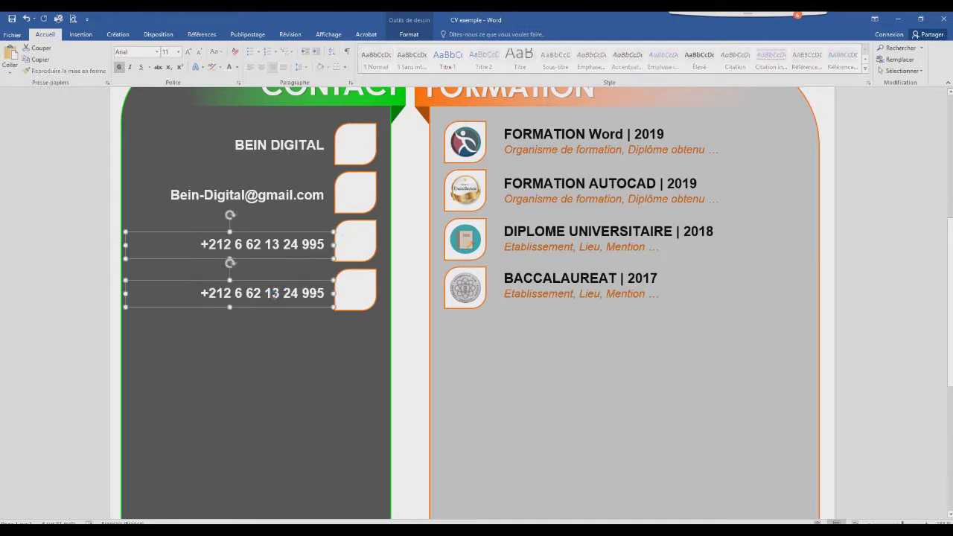
triple_click(276, 292)
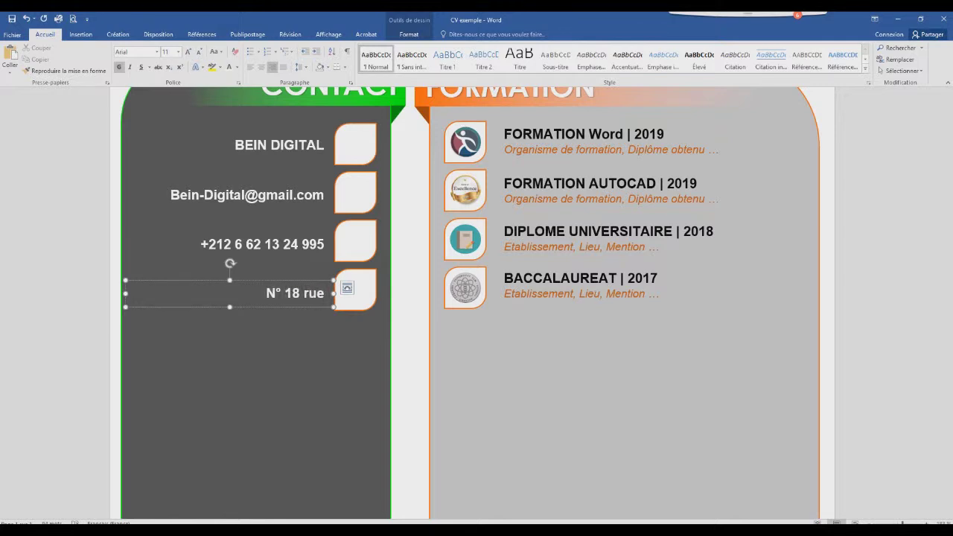
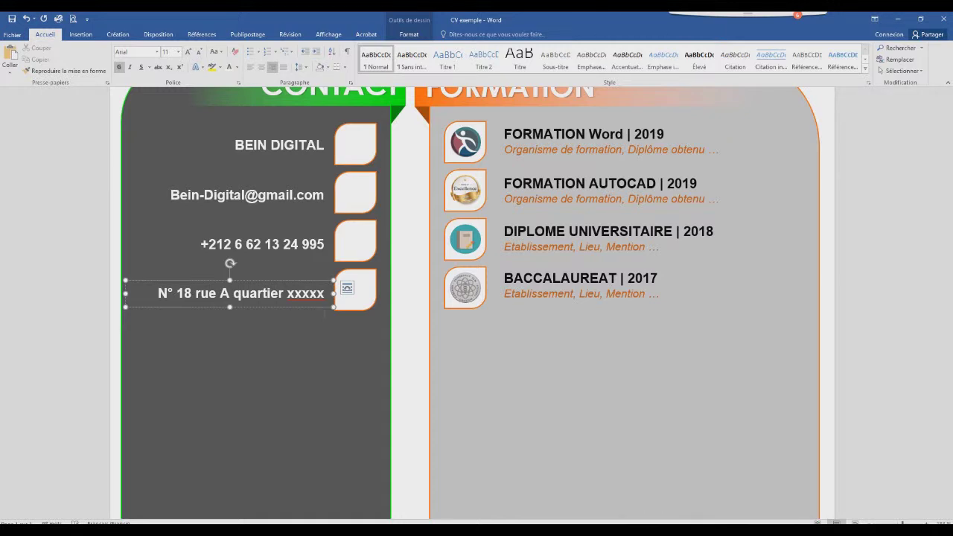
Type the two-line postal address in the fourth contact box, replacing the placeholder with the district name.
key("Return")
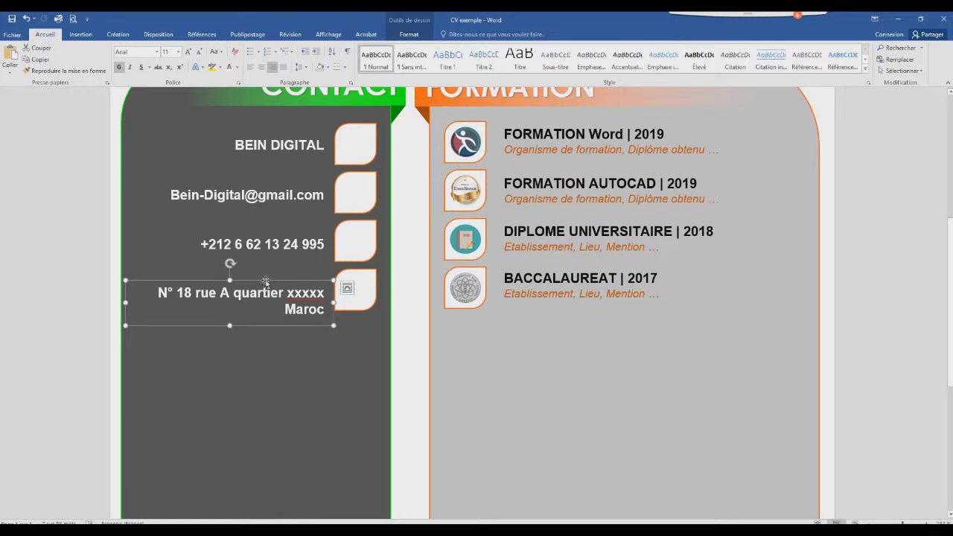
left_click_drag(265, 281, 266, 273)
double_click(305, 285)
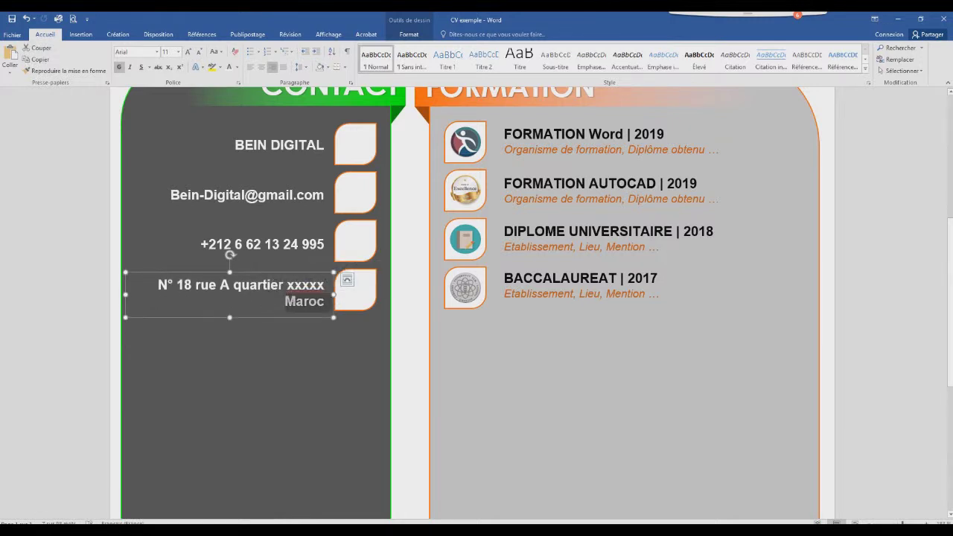
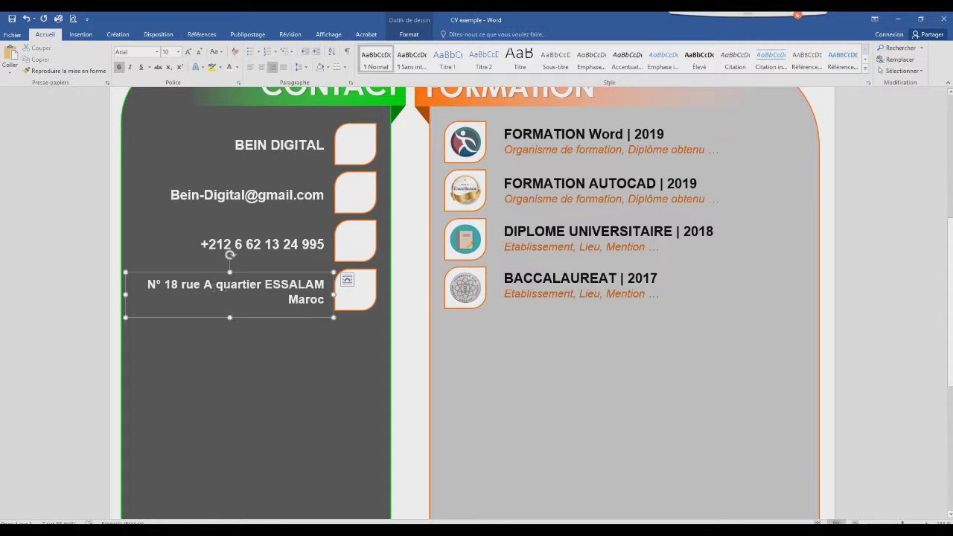
left_click(290, 373)
left_click(268, 290)
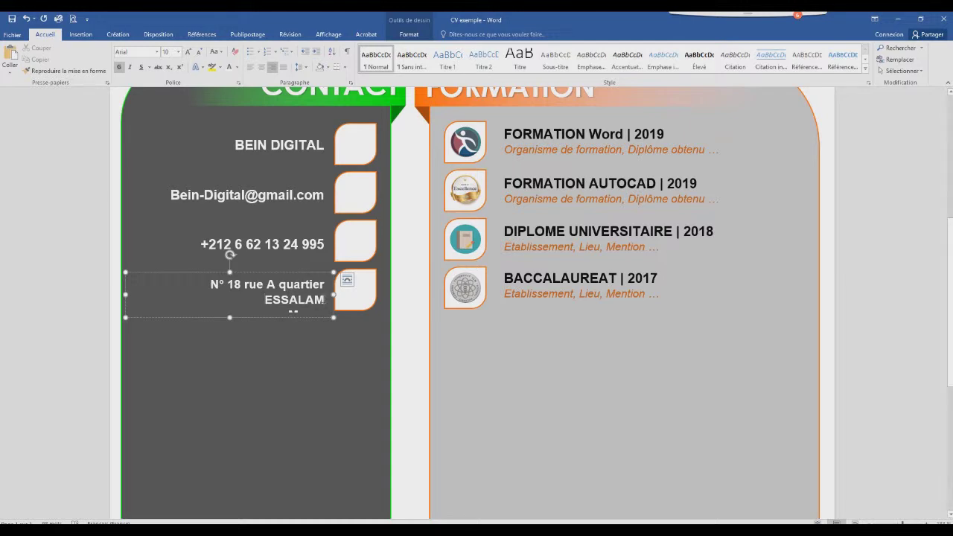
left_click(311, 348)
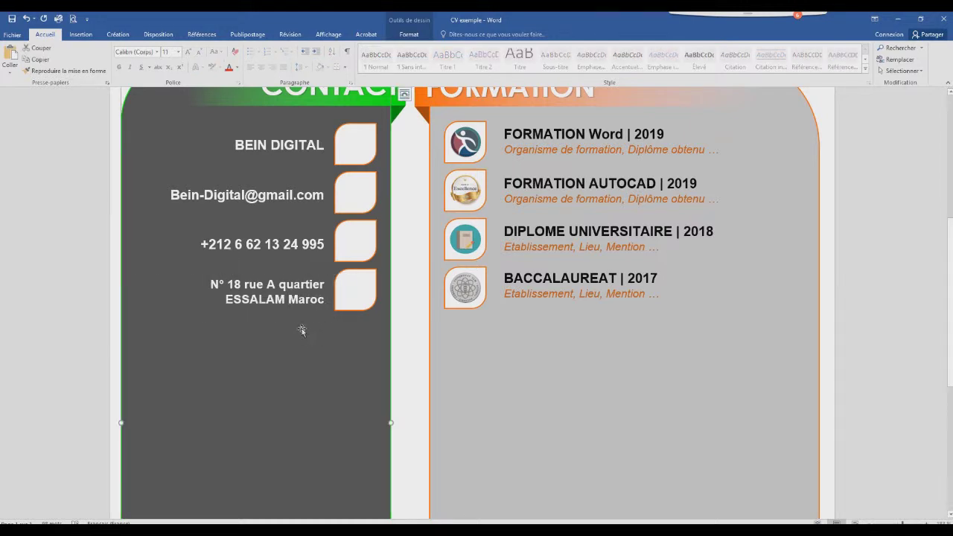
left_click(80, 34)
left_click(503, 274)
Insert four contact icon images from file into the page.
scroll(502, 274, "up", 1)
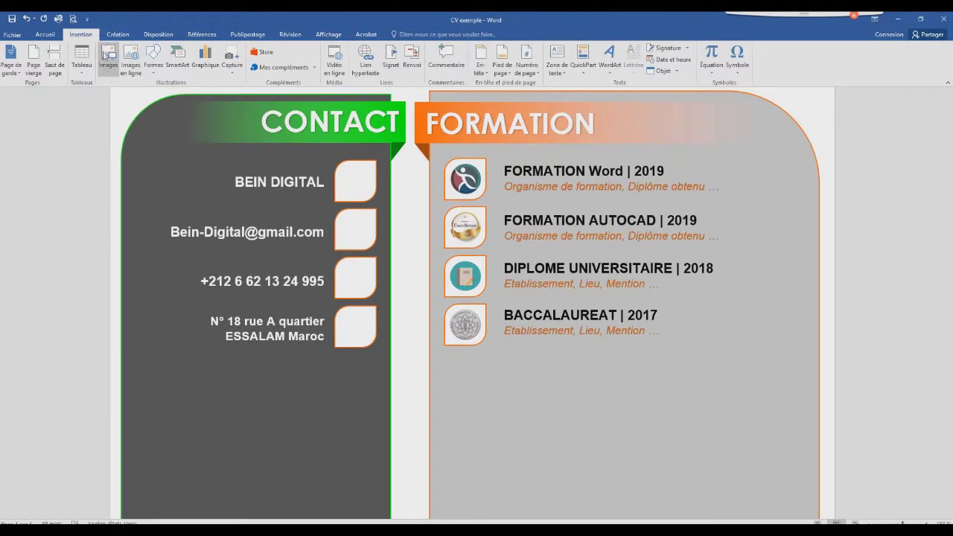
left_click(105, 56)
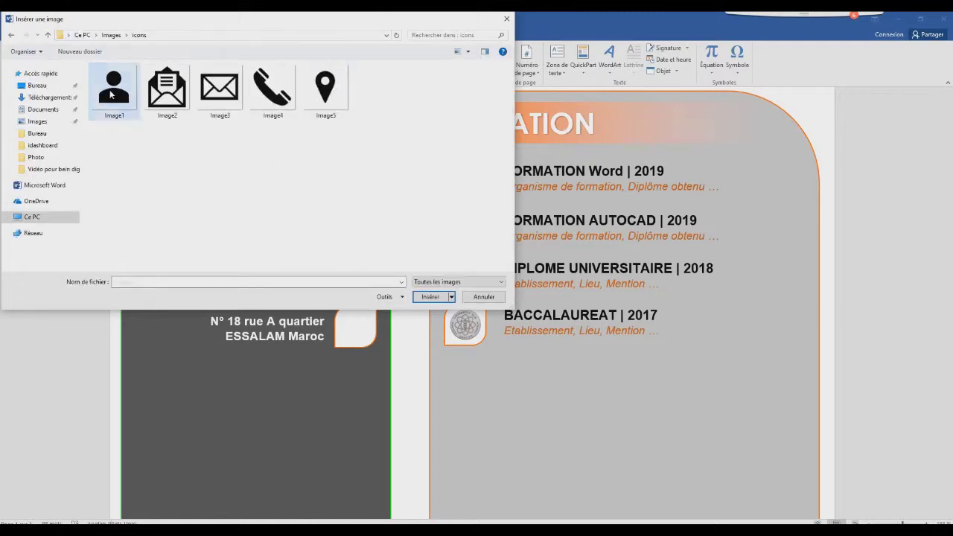
left_click(113, 89)
left_click(219, 89, "ctrl")
left_click(273, 89, "ctrl")
left_click(326, 89, "ctrl")
left_click(431, 297)
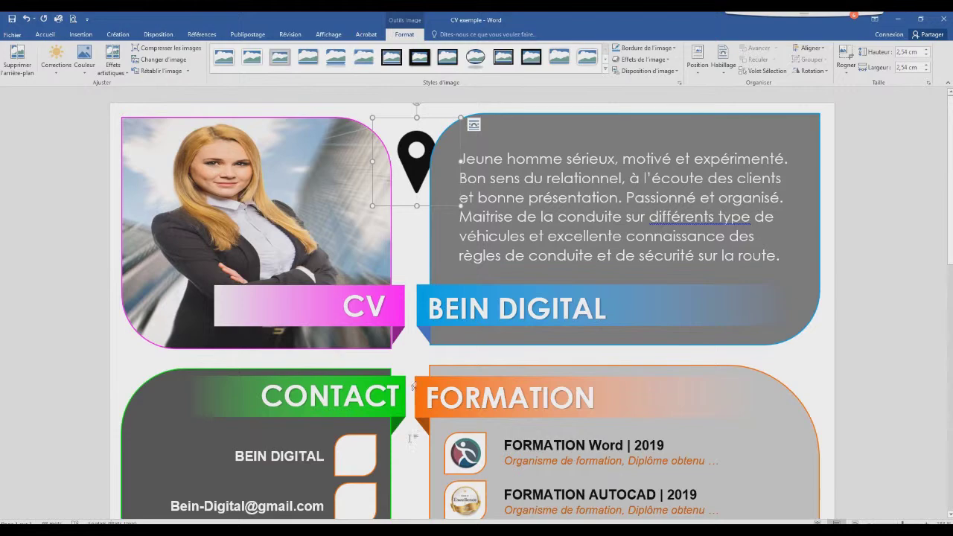
Shrink the pin icon to about 1.4 cm, set it in front of text, and move it into the address box.
scroll(436, 135, "down", 3, "ctrl")
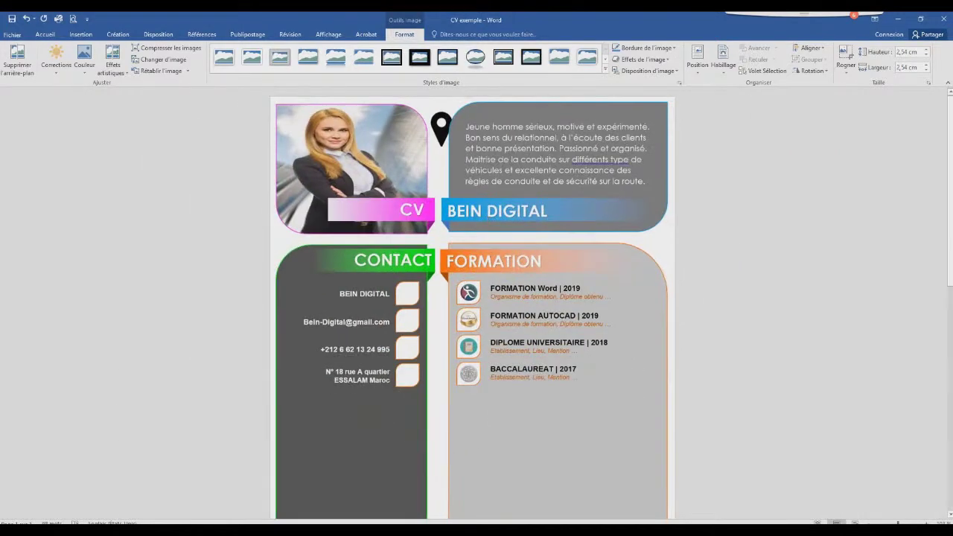
left_click_drag(465, 105, 434, 142)
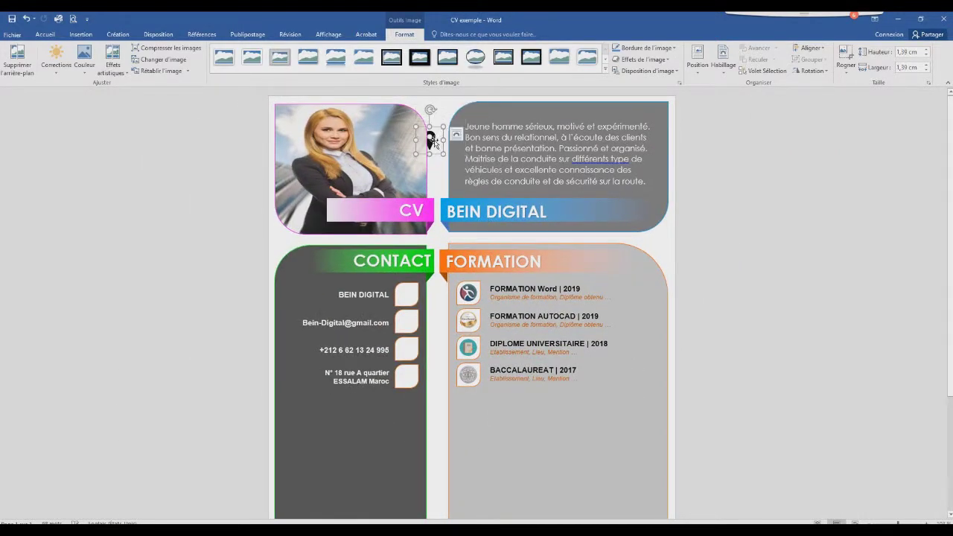
left_click(722, 60)
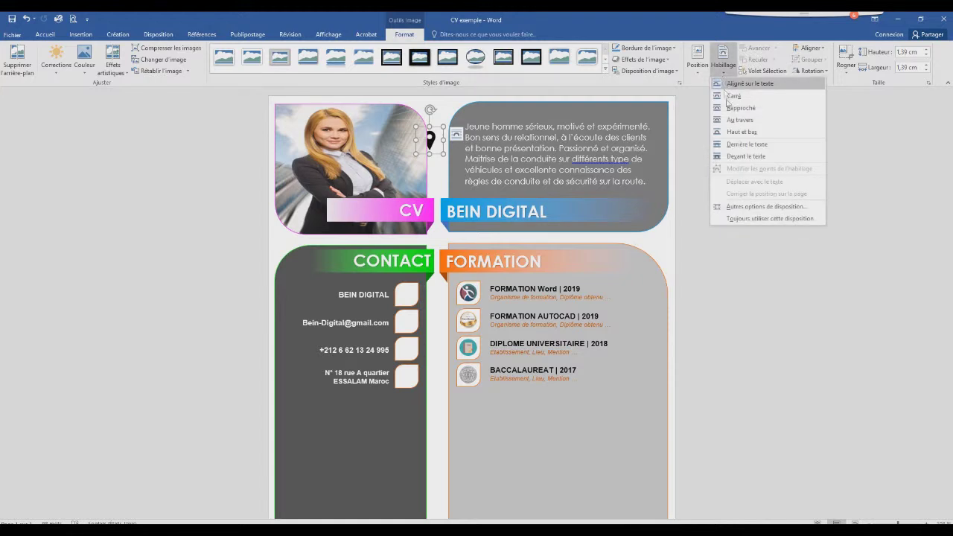
left_click(741, 157)
mouse_move(429, 139)
left_mouse_down()
mouse_move(407, 374)
mouse_move(419, 386)
left_mouse_up()
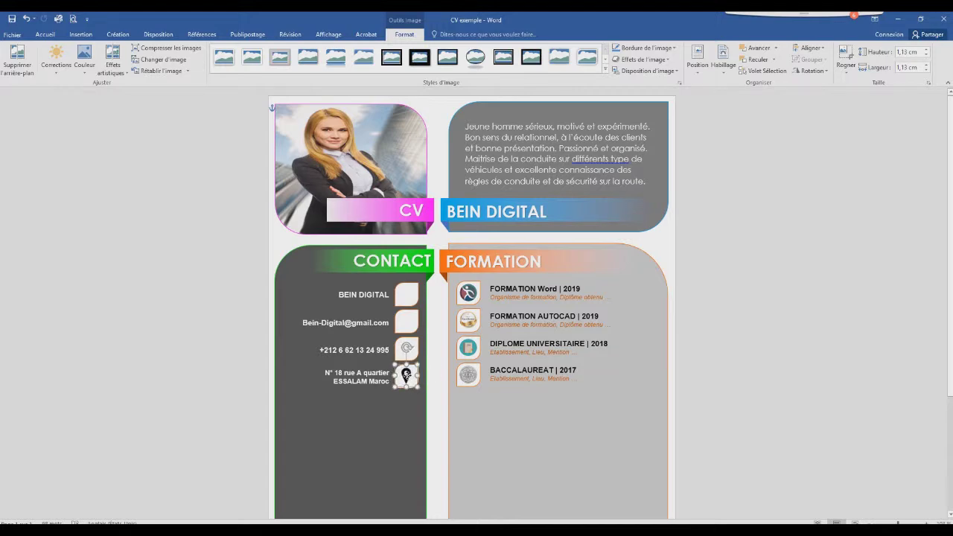
left_click(434, 335)
Insert the phone icon, set it in front of text, and shrink it into the phone box.
left_click(80, 34)
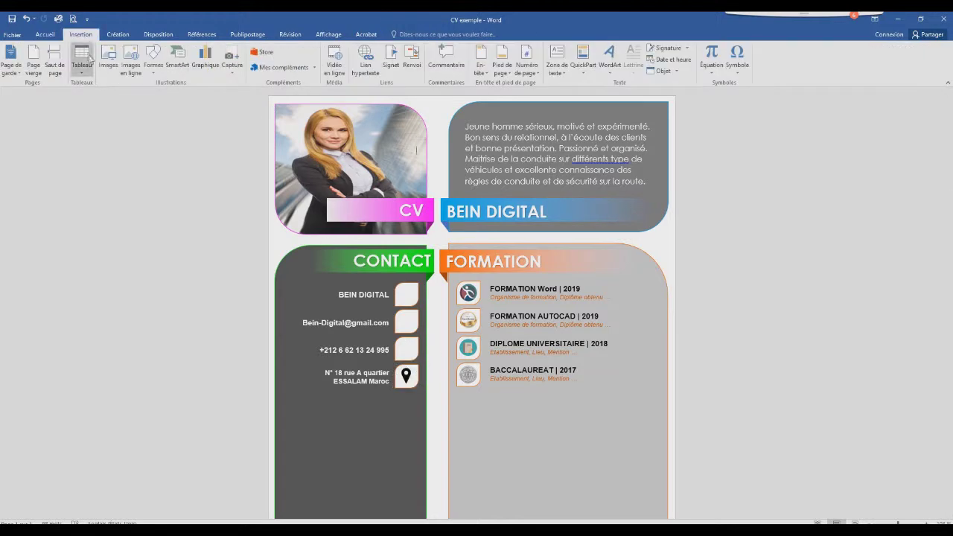
left_click(109, 59)
double_click(272, 88)
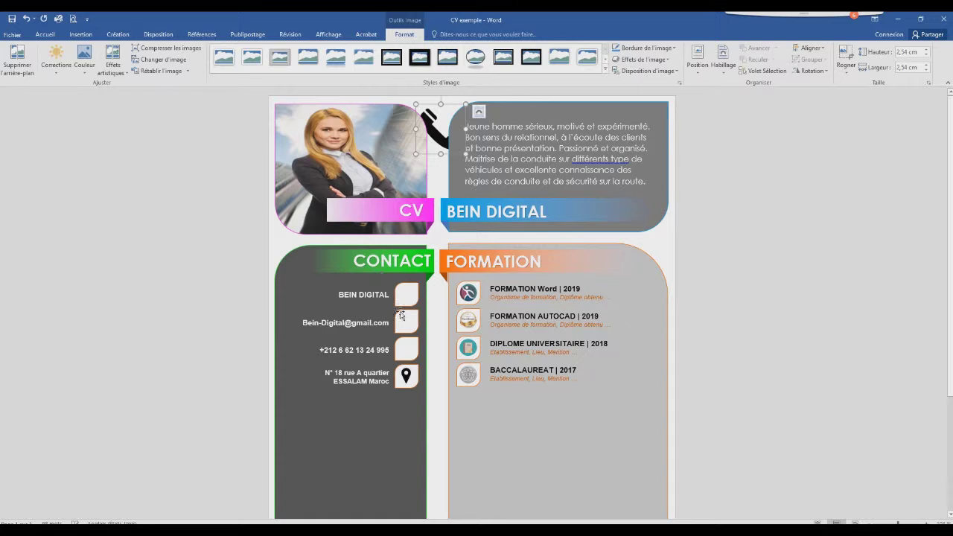
left_click(723, 65)
left_click(755, 143)
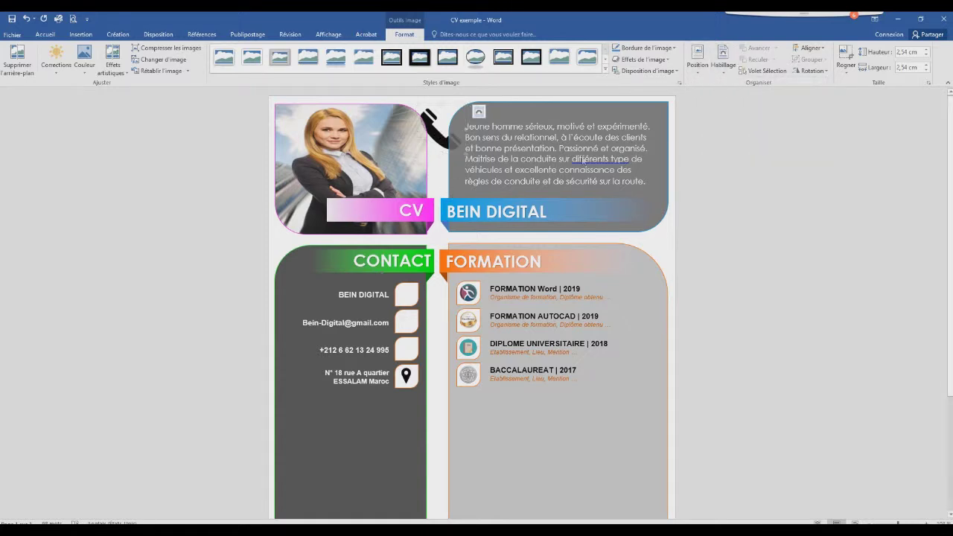
mouse_move(464, 153)
left_mouse_down()
mouse_move(437, 125)
mouse_move(415, 357)
left_mouse_up()
scroll(433, 372, "up", 3)
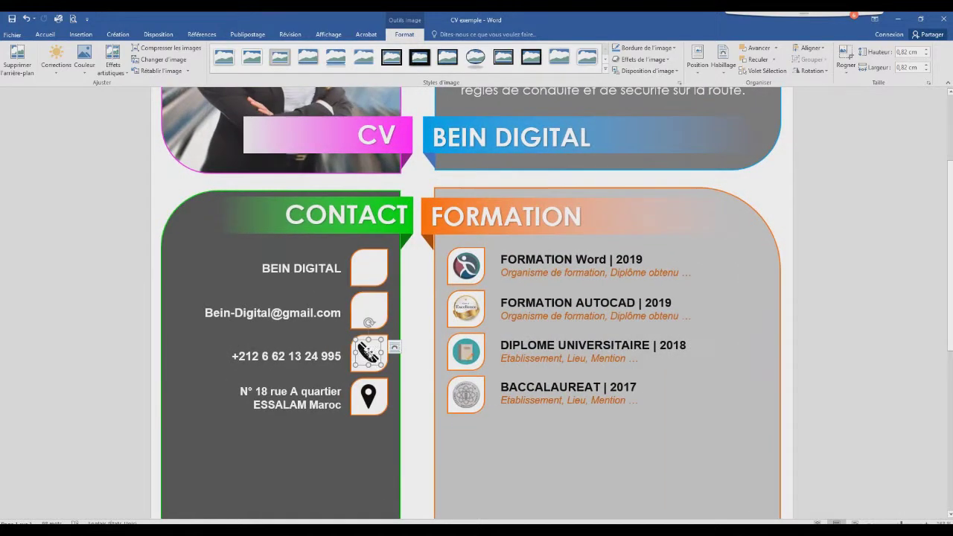
left_click_drag(368, 354, 371, 357)
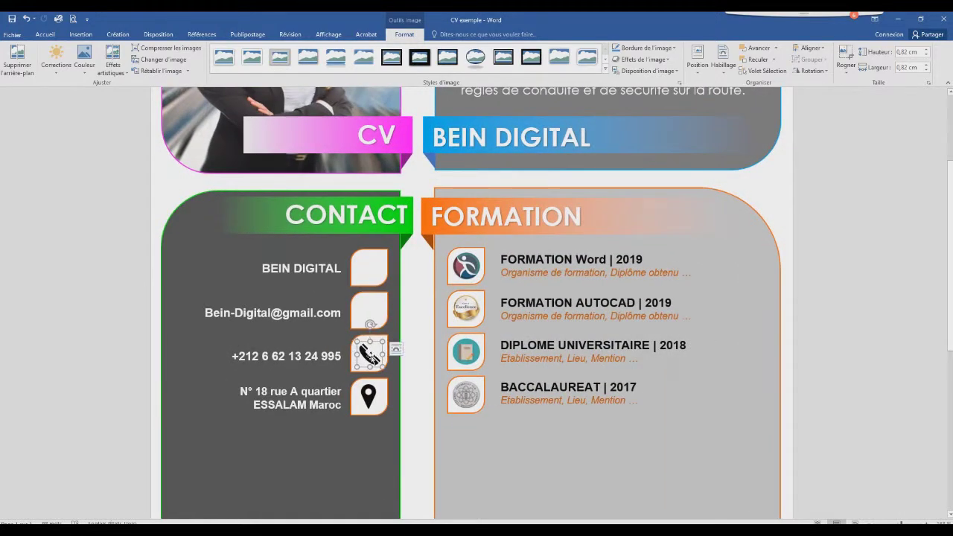
Centre the phone icon and the pin icon on their rounded boxes.
left_click(379, 342)
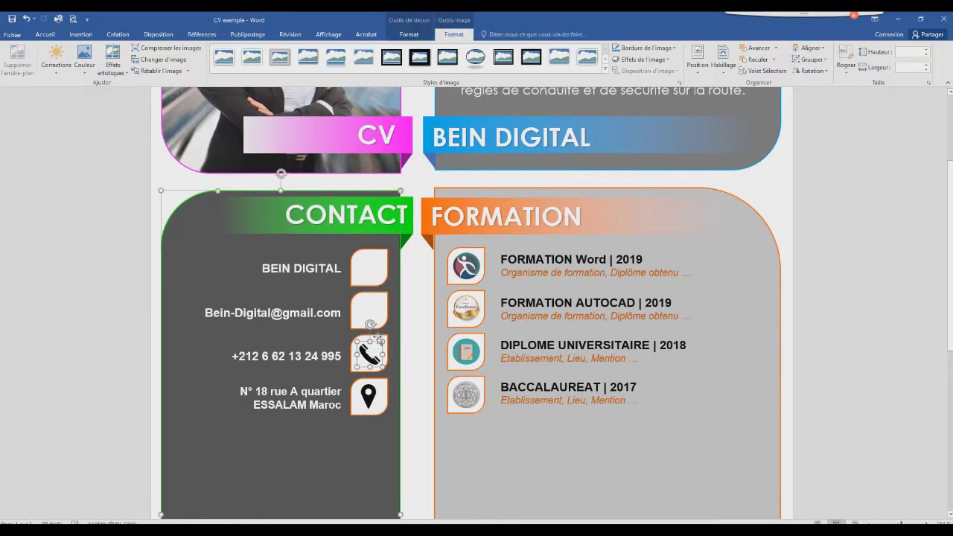
left_click(408, 34)
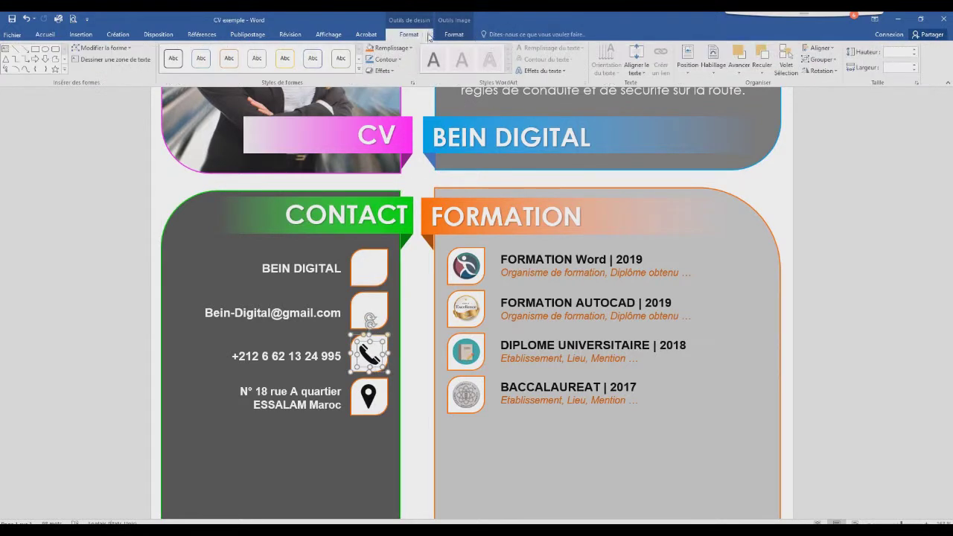
left_click(824, 49)
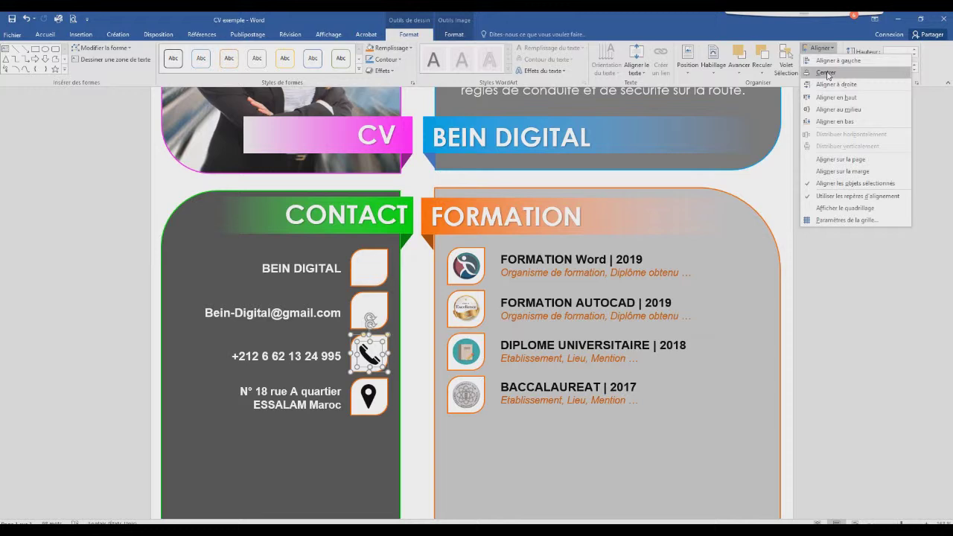
left_click(828, 84)
left_click(374, 399)
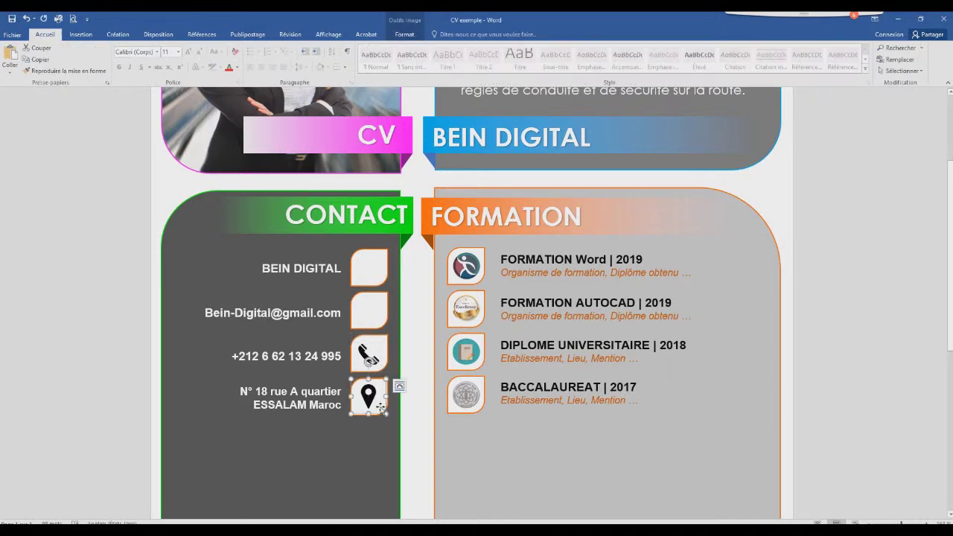
left_click(383, 395)
left_click(818, 48)
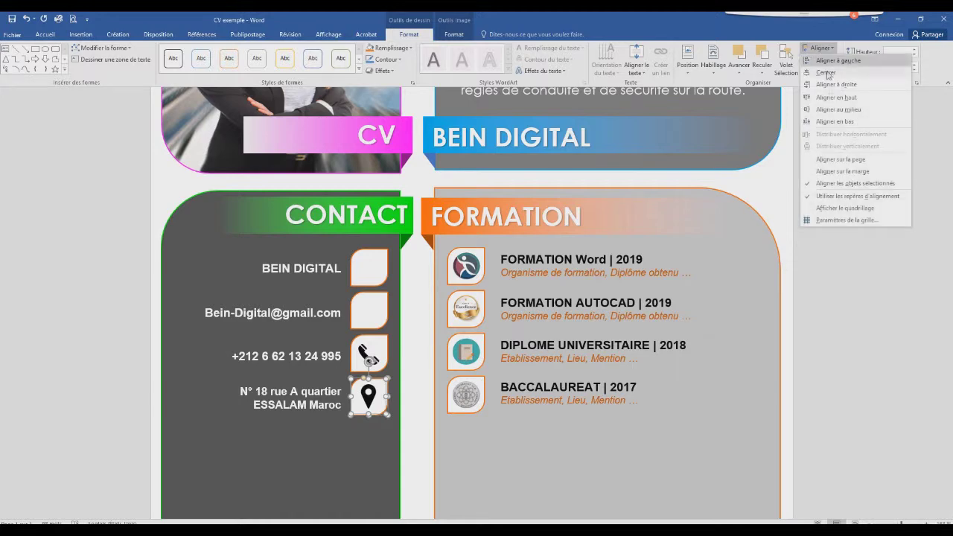
left_click(825, 73)
Select the empty email box and start another picture insertion from file.
left_click(370, 308)
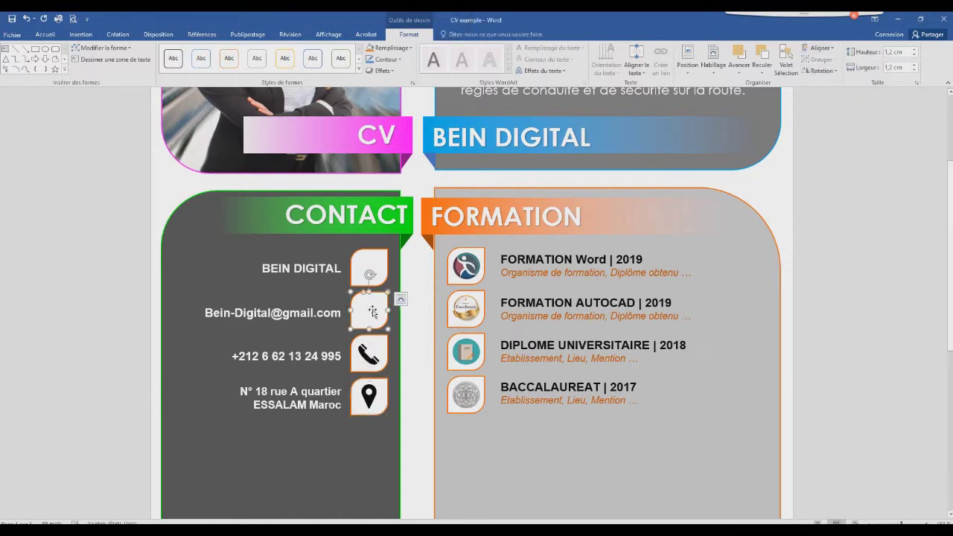
left_click(81, 34)
left_click(111, 60)
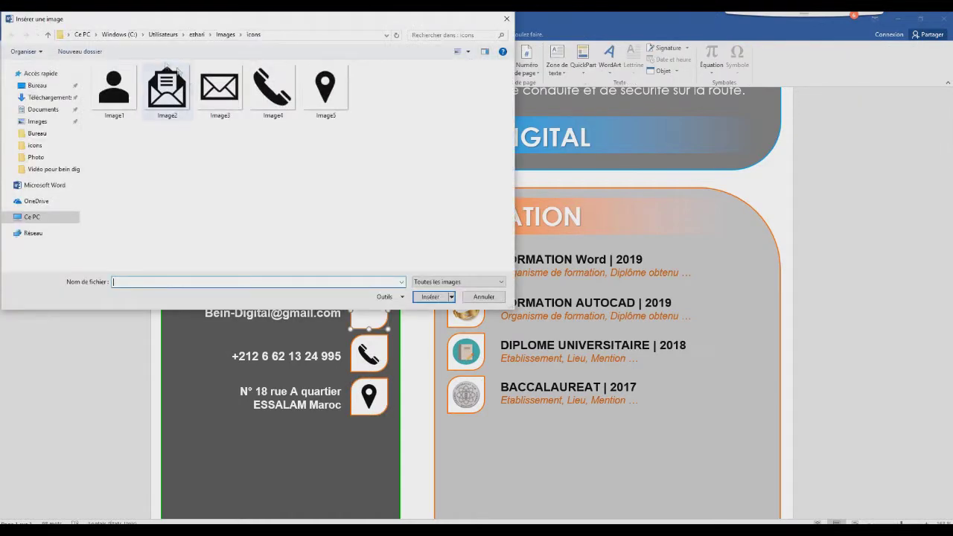
Insert the envelope icon in front of text and size it into the email box.
double_click(219, 85)
right_click(420, 149)
left_click(722, 66)
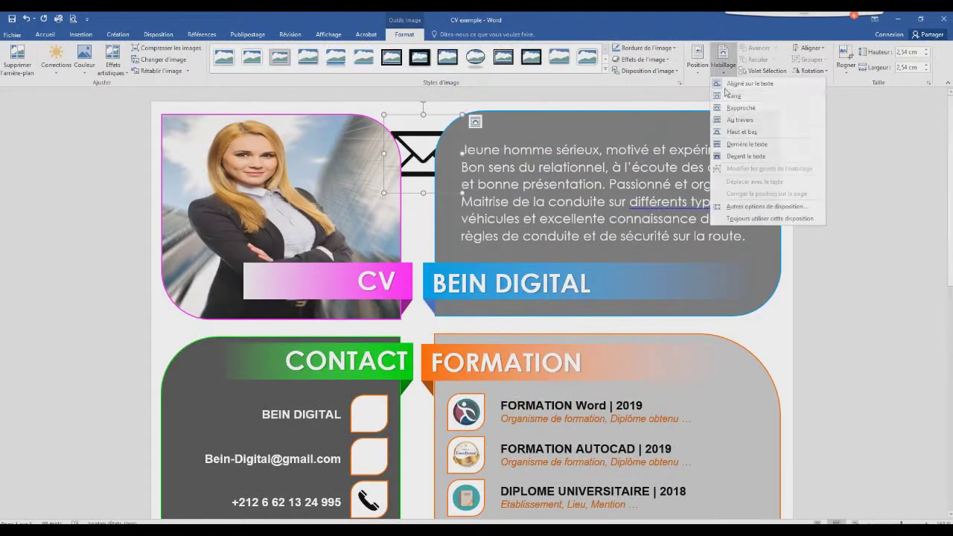
left_click(740, 158)
mouse_move(461, 193)
left_mouse_down()
mouse_move(405, 139)
mouse_move(369, 457)
left_mouse_up()
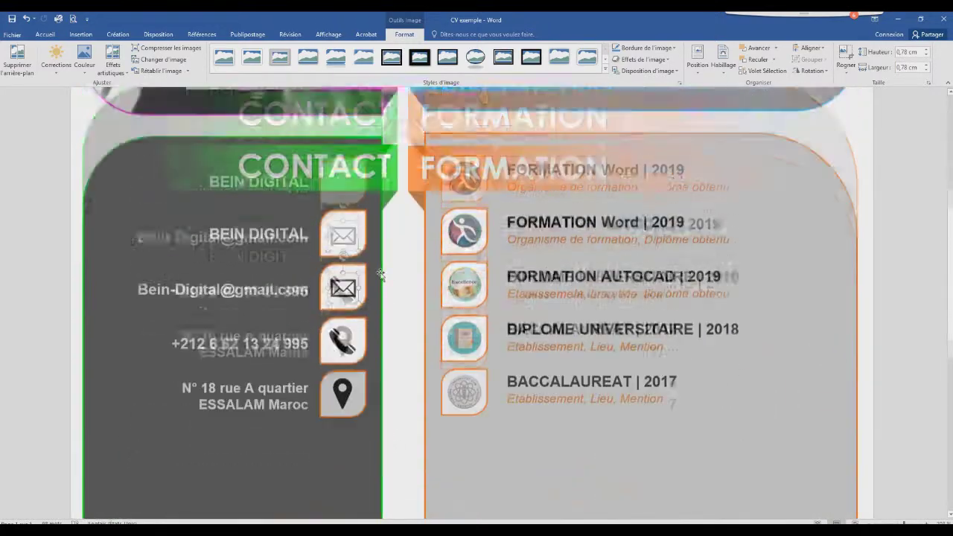
left_click_drag(363, 302, 365, 296)
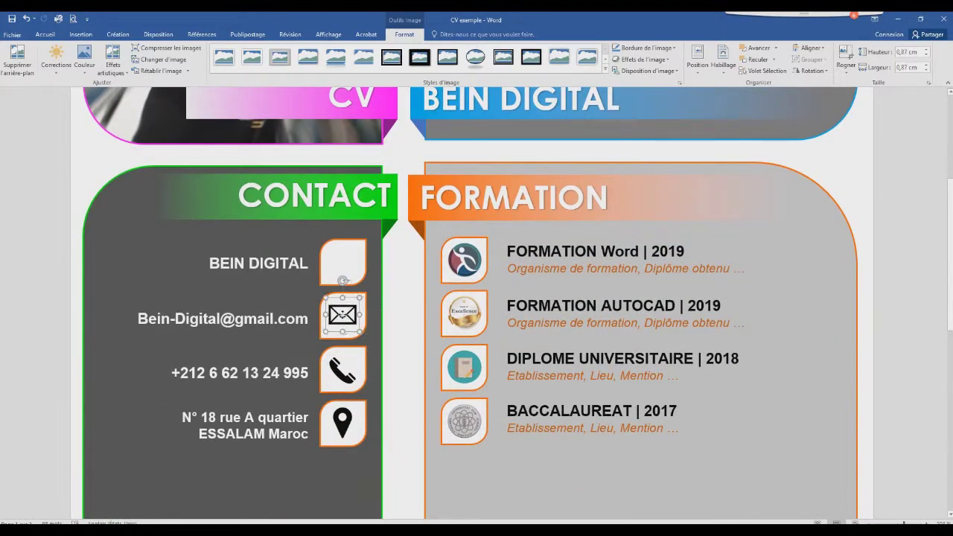
left_click(372, 304, "shift")
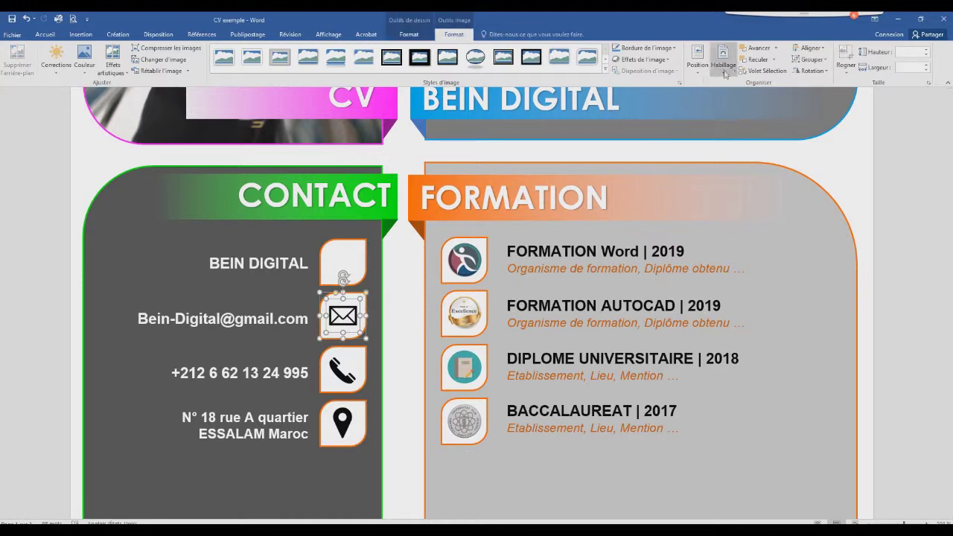
Insert the person icon as a floating picture for the box beside BEIN DIGITAL.
left_click(350, 265)
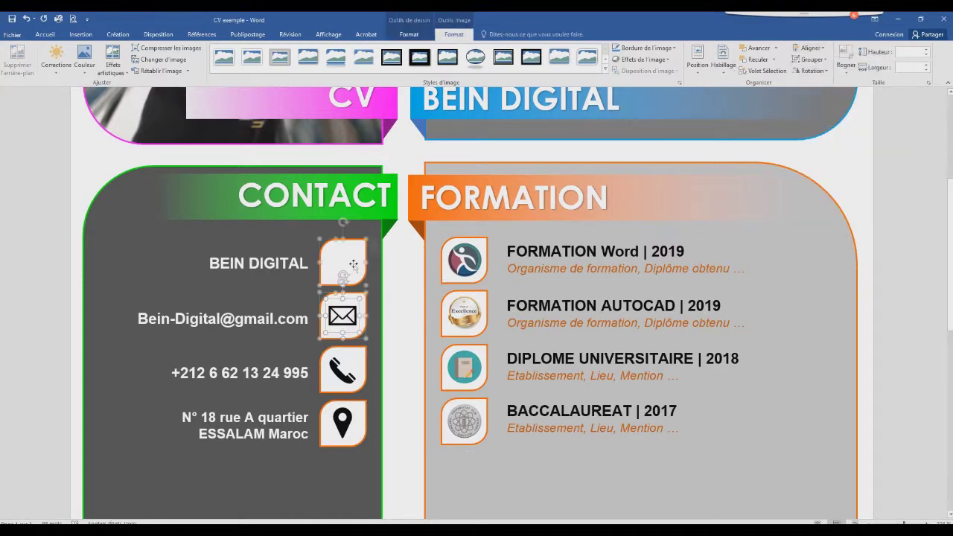
left_click(78, 34)
left_click(108, 56)
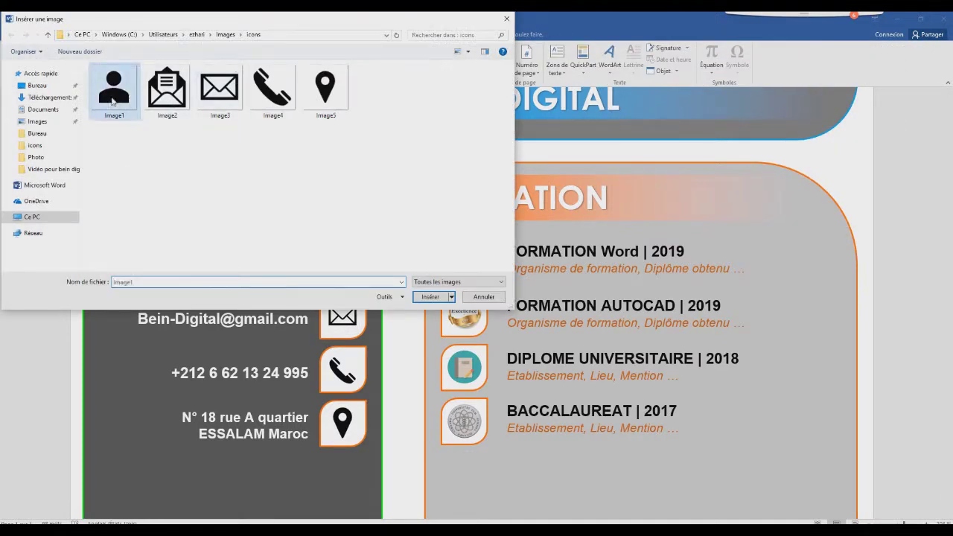
double_click(113, 90)
left_click(722, 64)
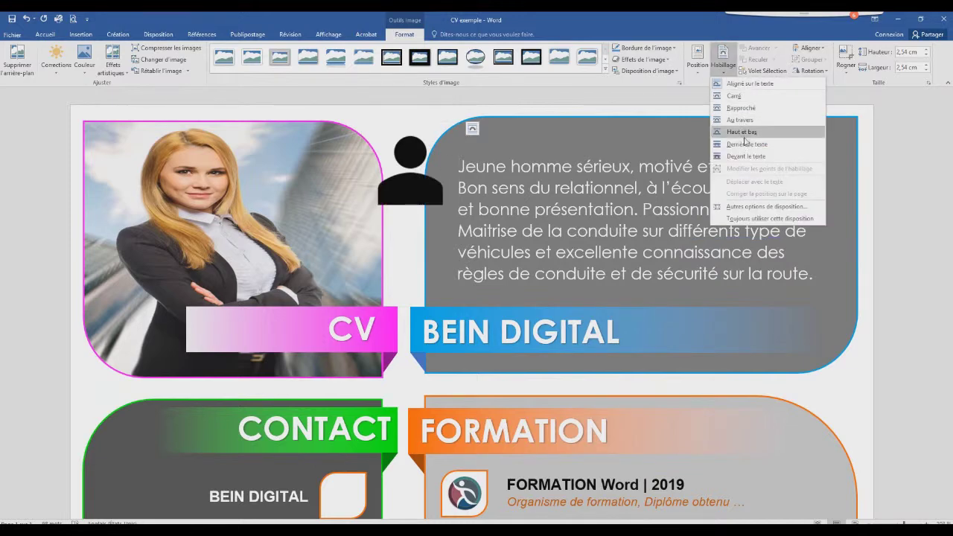
left_click(745, 144)
Shrink the person icon to about 1 cm and centre it on its box.
mouse_move(457, 217)
left_mouse_down()
mouse_move(406, 166)
mouse_move(343, 495)
left_mouse_up()
scroll(358, 503, "down", 3)
scroll(358, 503, "down", 3)
scroll(376, 223, "up", 2)
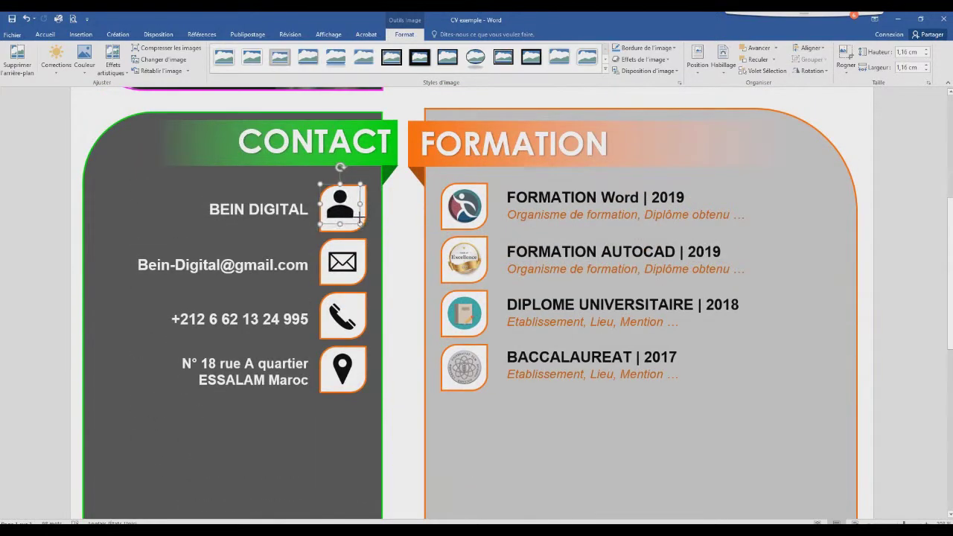
mouse_move(359, 217)
left_mouse_down()
mouse_move(350, 209)
mouse_move(329, 230)
left_mouse_up()
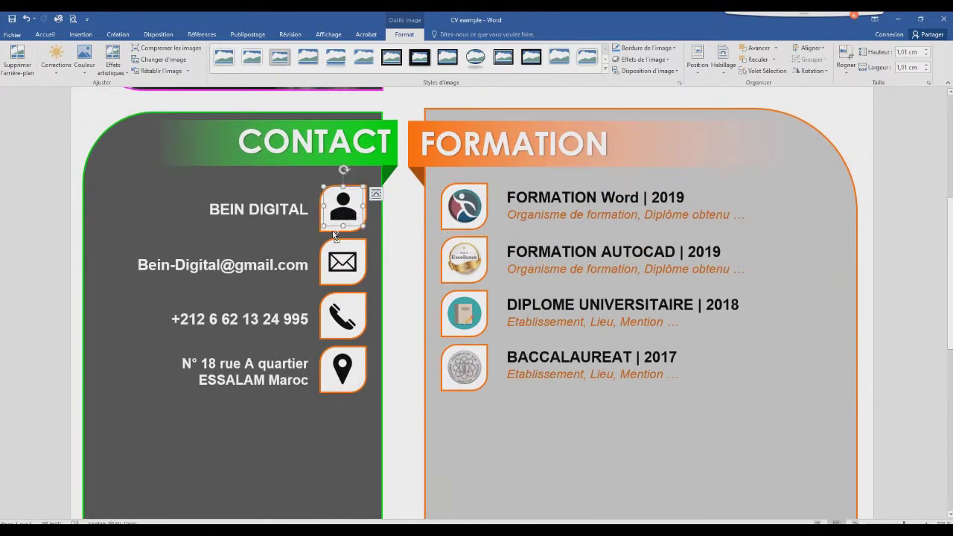
left_click(334, 235, "shift")
left_click(810, 48)
left_click(808, 160)
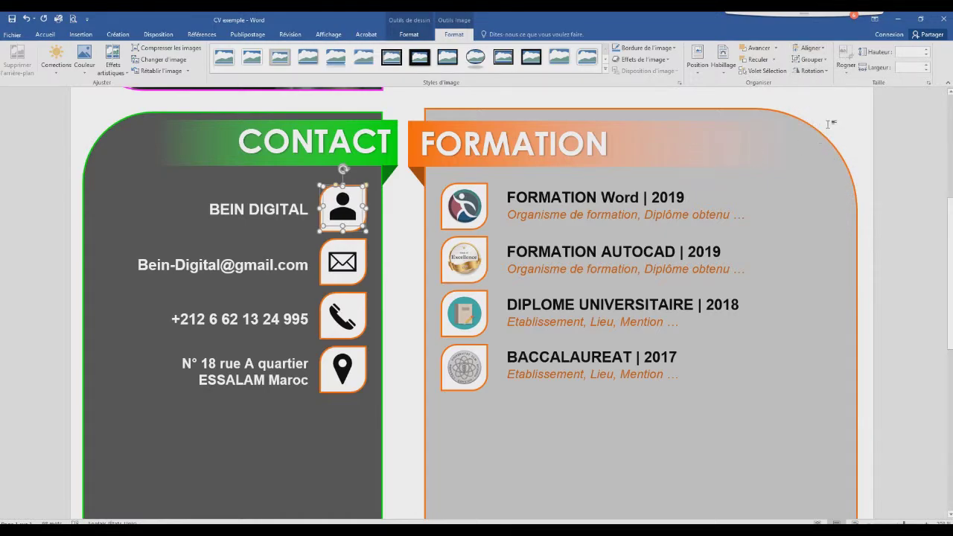
Select the CONTACT and FORMATION banners and drag two copies of them further down the page.
left_click(827, 124)
scroll(826, 127, "up", 5)
scroll(362, 195, "down", 5)
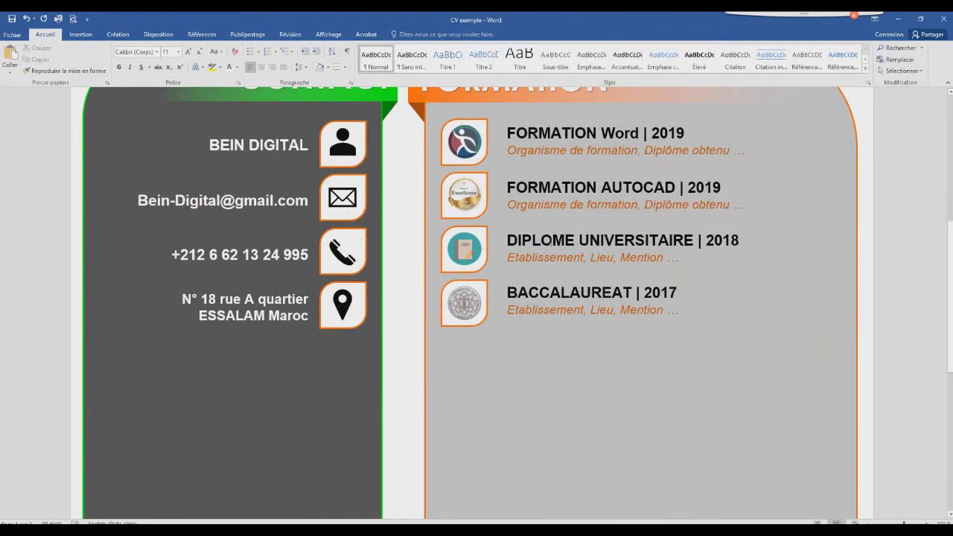
scroll(430, 320, "down", 4)
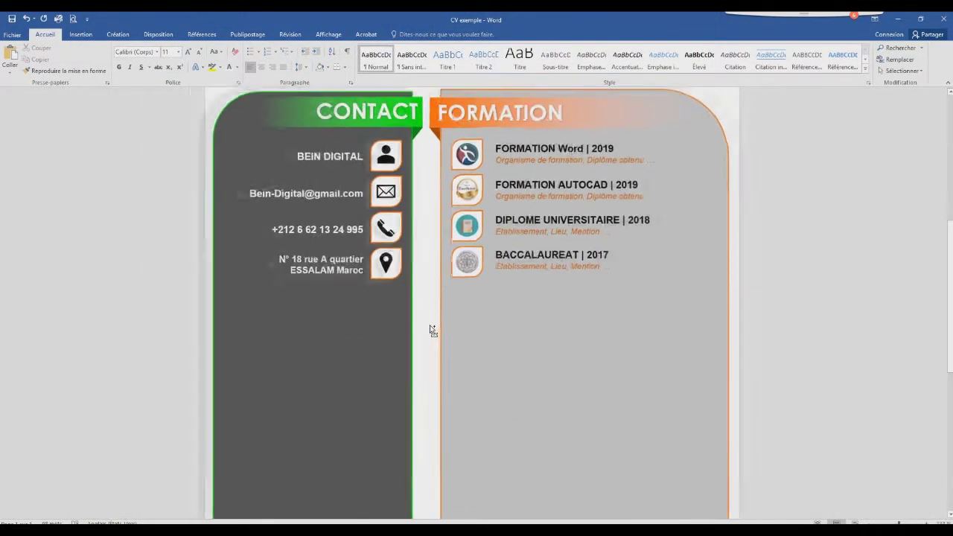
left_click(363, 130)
left_click(457, 144, "shift")
left_click_drag(450, 154, 449, 325)
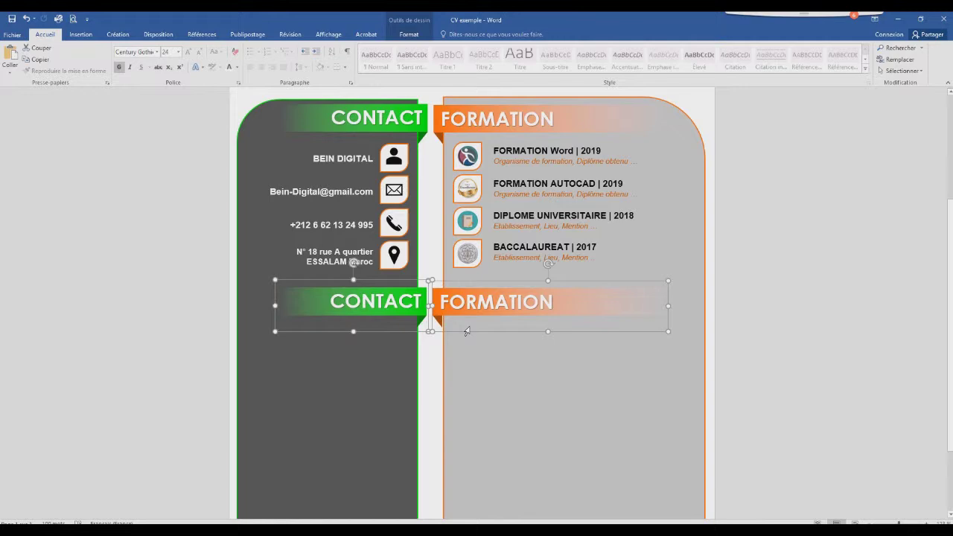
scroll(466, 331, "down", 3)
left_click_drag(484, 228, 480, 379)
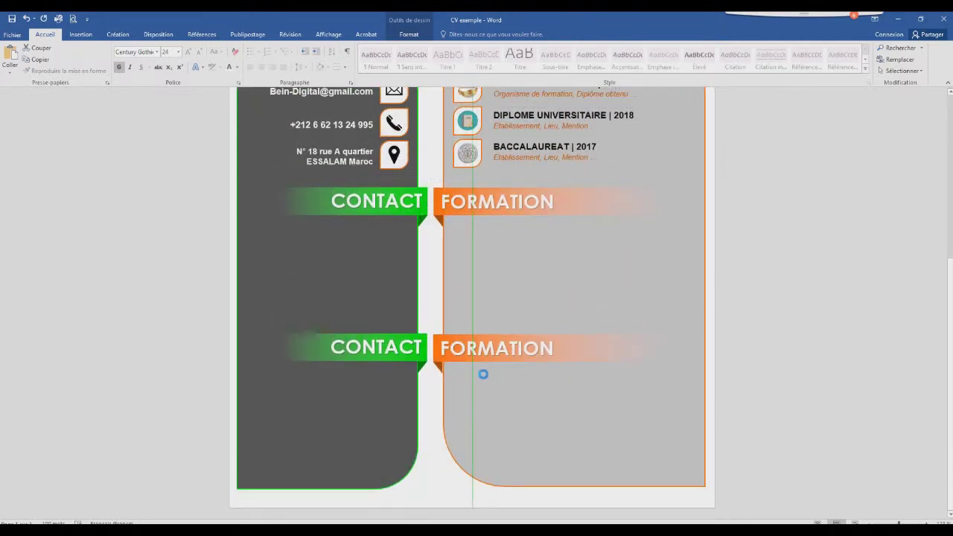
left_click(402, 153)
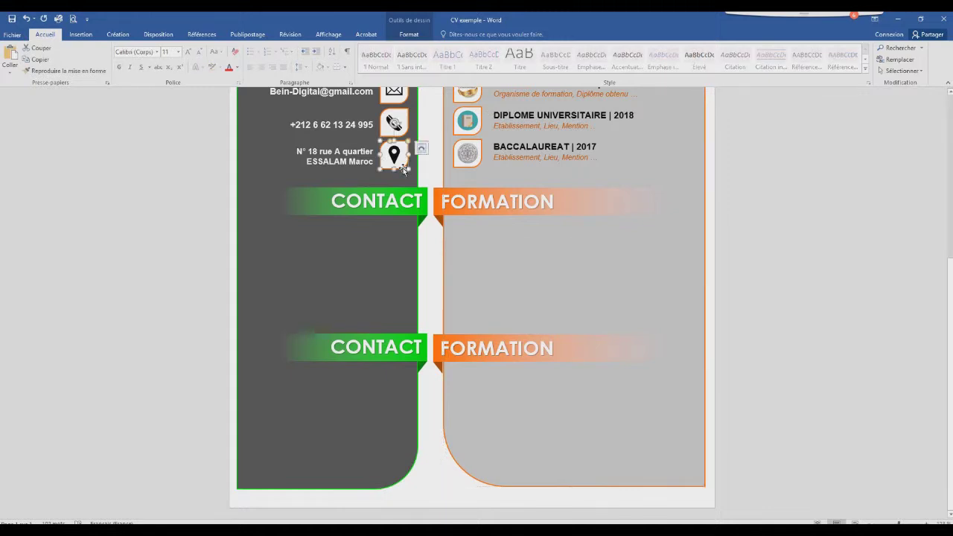
Select the person, email, phone and pin icons and give them a green outline.
scroll(419, 149, "up", 3)
left_click(401, 179, "shift")
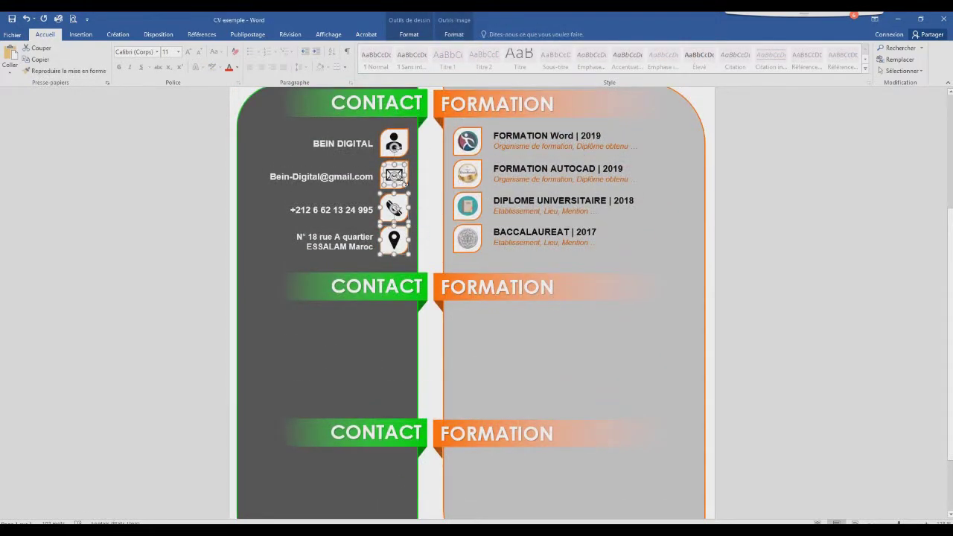
left_click(381, 154)
left_click(382, 190, "shift")
left_click(382, 222, "shift")
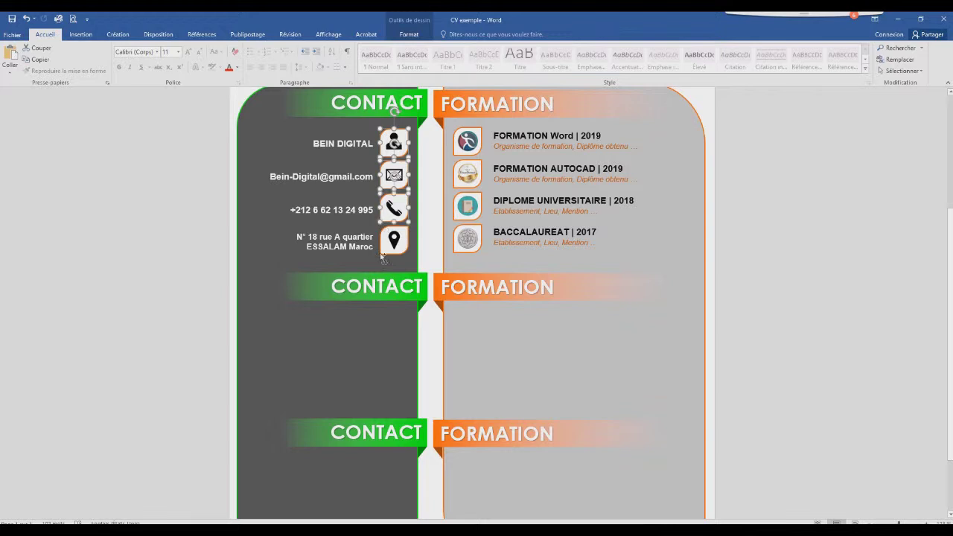
left_click(381, 254, "shift")
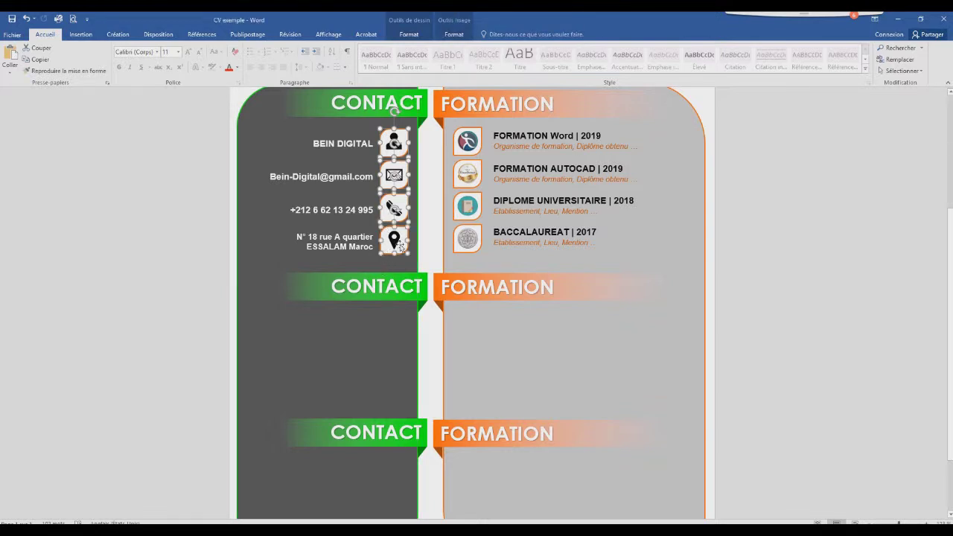
left_click(453, 35)
left_click(409, 34)
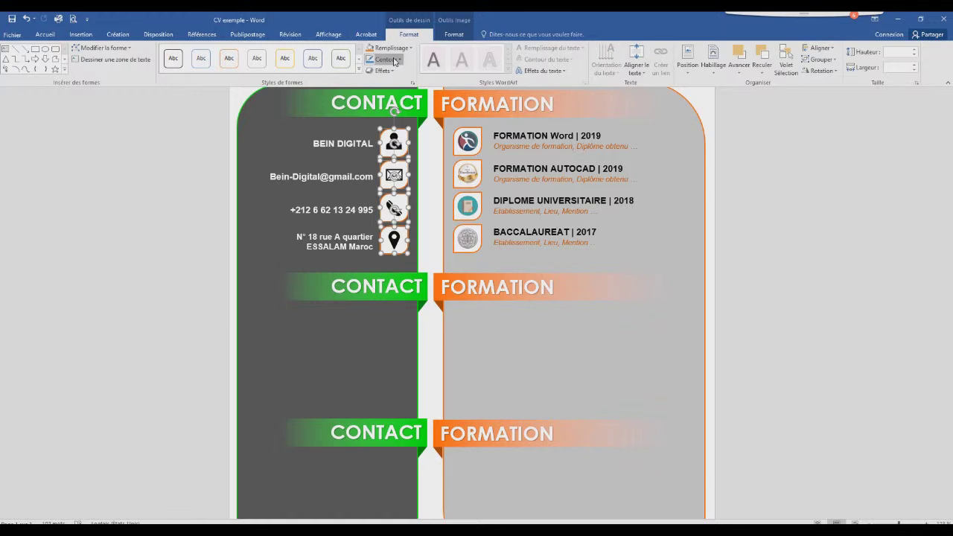
left_click(395, 60)
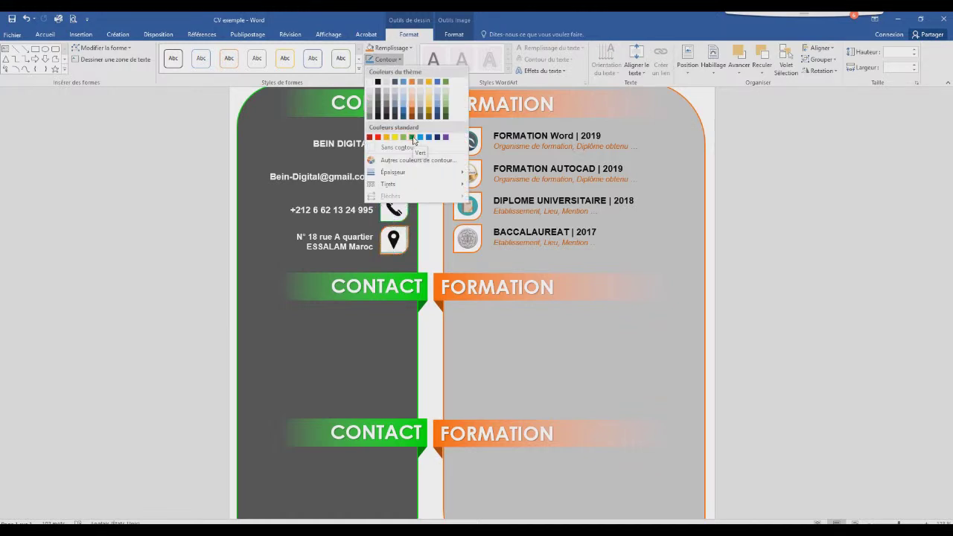
left_click(406, 255)
Select the pin, phone, email and person boxes and apply a light outline colour.
left_click(410, 263)
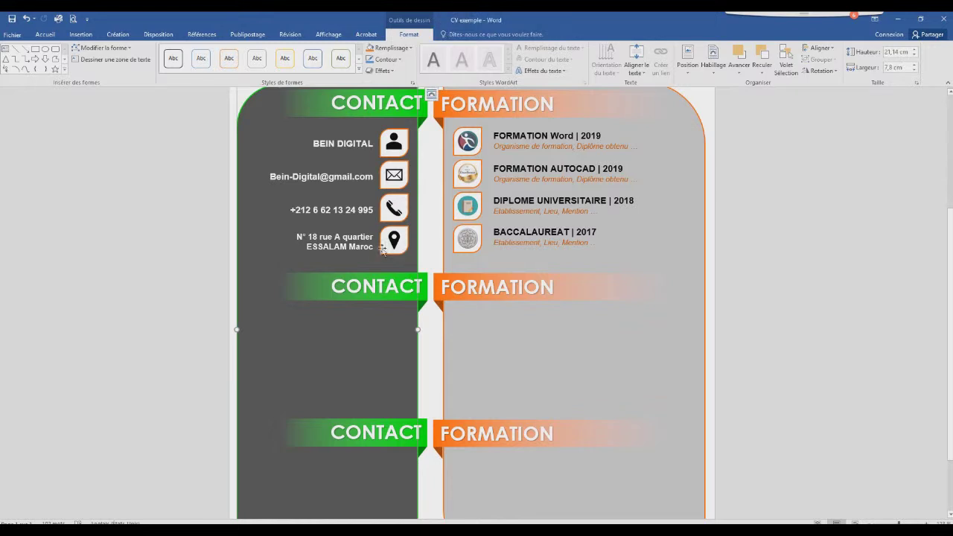
left_click(386, 253)
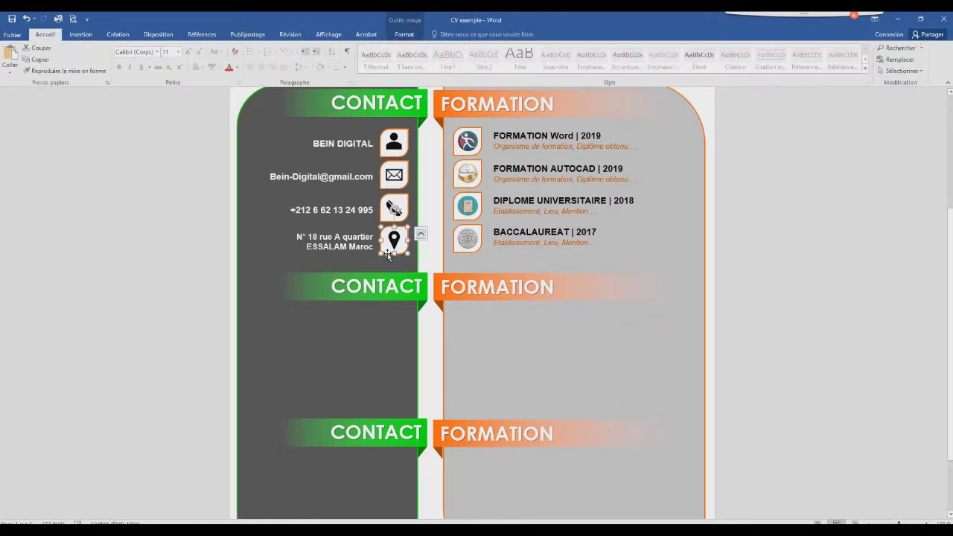
left_click(378, 255)
left_click(398, 250)
left_click(403, 261)
left_click(382, 220, "shift")
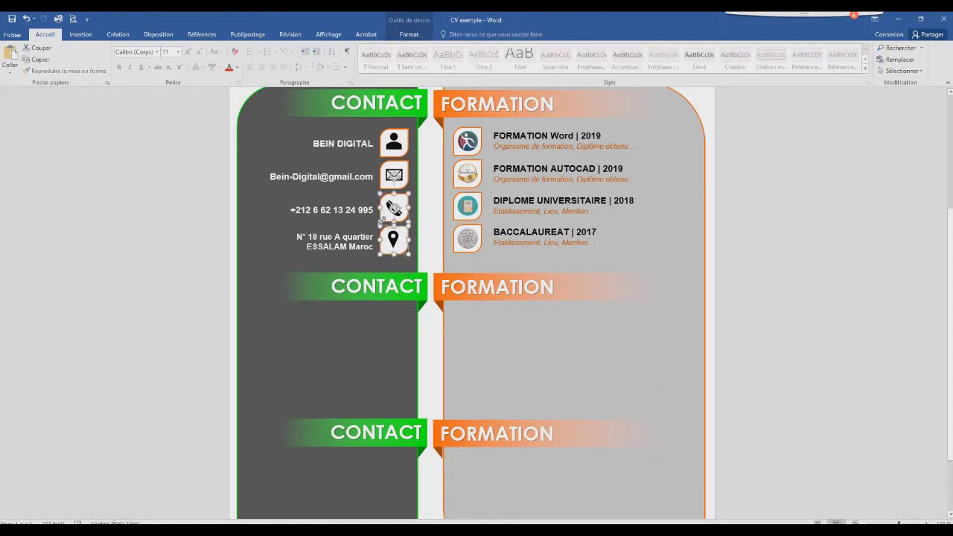
left_click(383, 190, "shift")
left_click(383, 158, "shift")
left_click(409, 34)
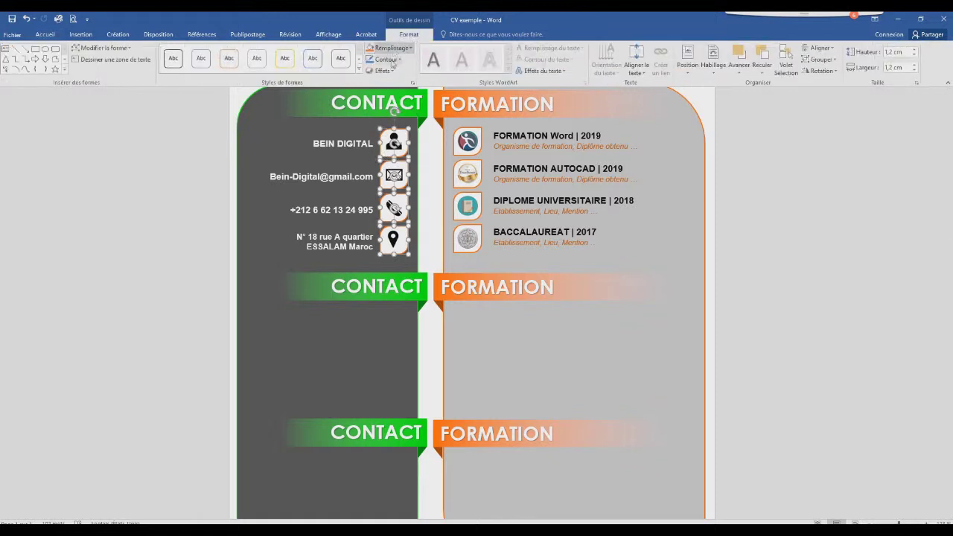
left_click(390, 60)
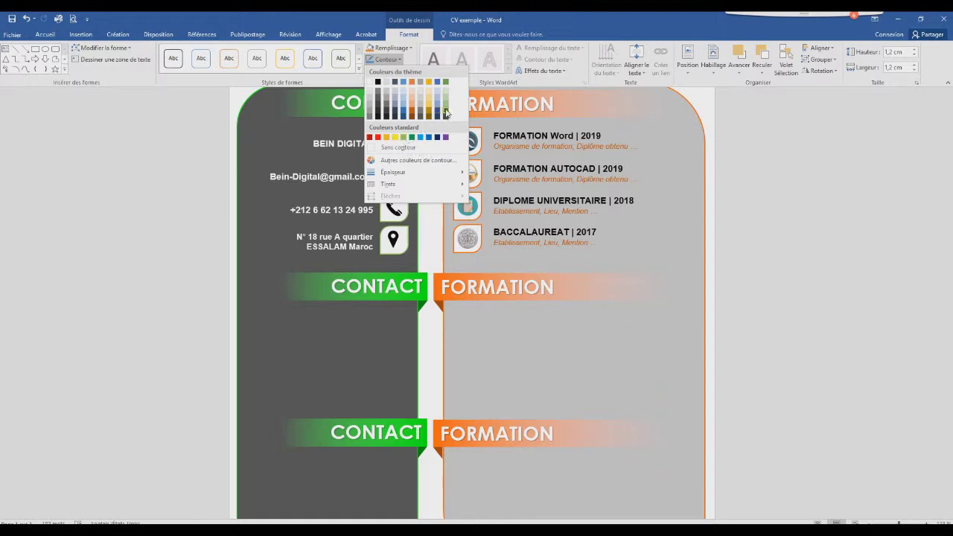
left_click(448, 87)
scroll(446, 298, "up", 3)
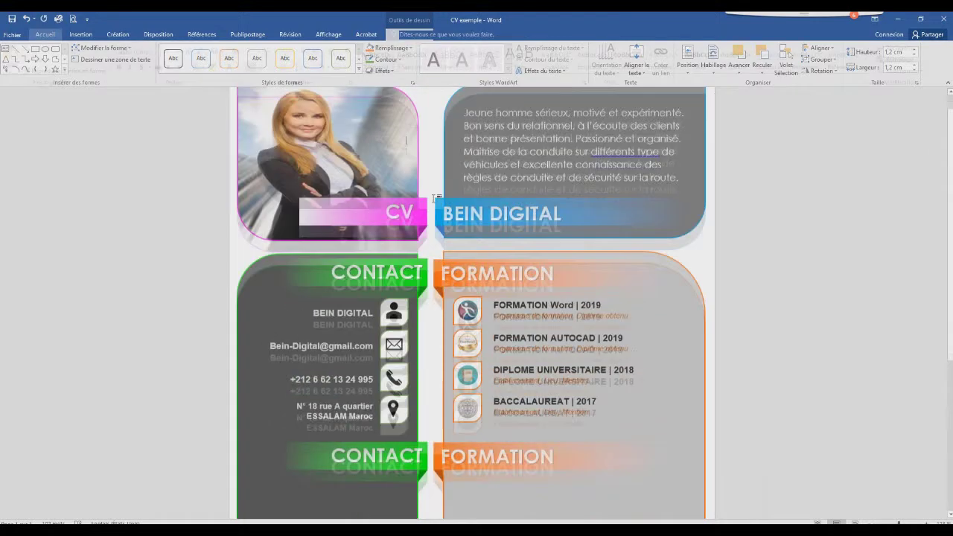
Copy the four contact icon boxes below the second CONTACT banner.
left_click(440, 315)
scroll(439, 315, "down", 2)
left_click(404, 210)
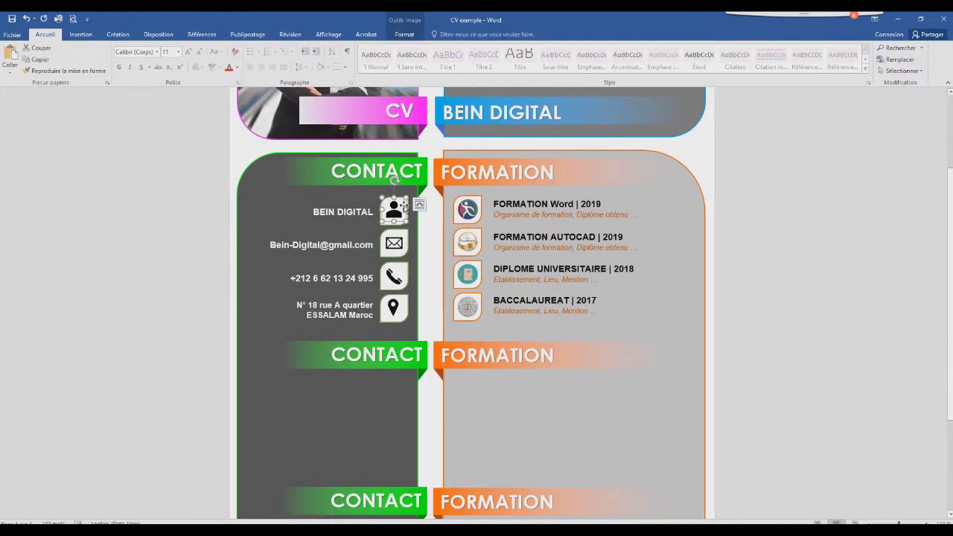
left_click(384, 227)
left_click(383, 257, "shift")
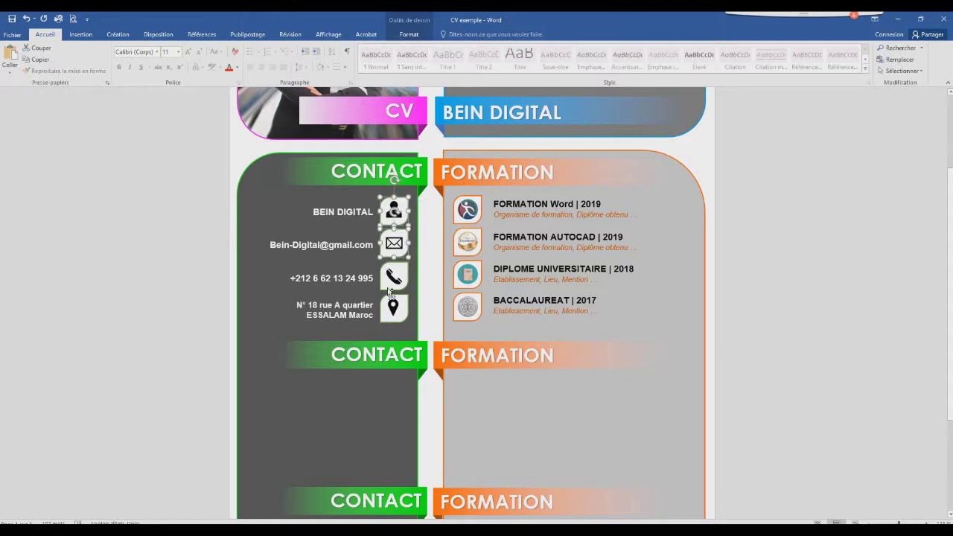
left_click(385, 292, "shift")
left_click(381, 325, "shift")
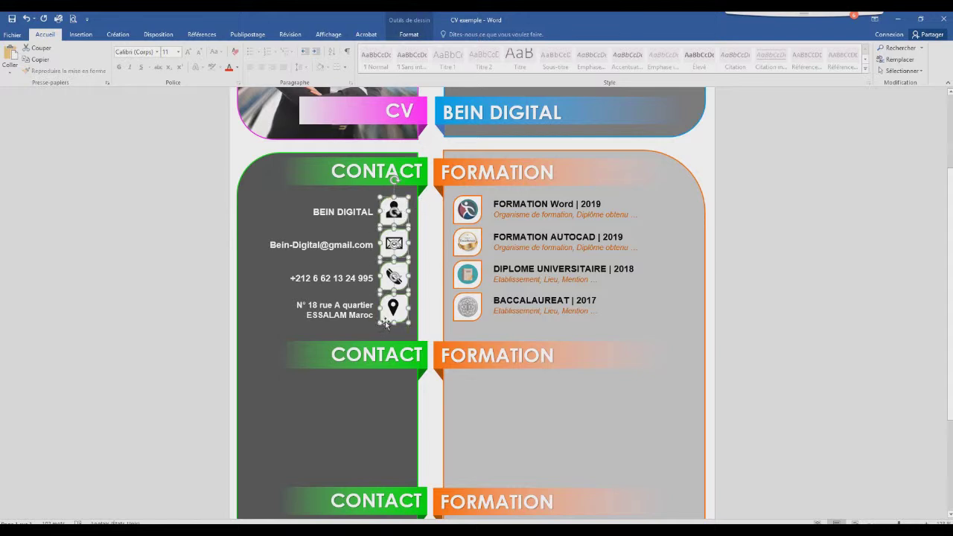
left_click_drag(381, 324, 389, 498)
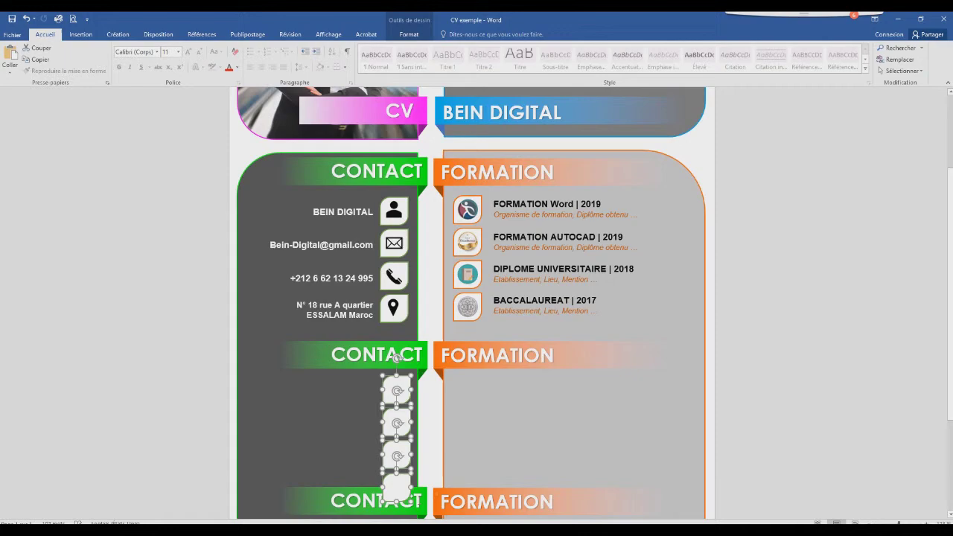
Delete the extra fourth copied box, leaving three empty boxes.
scroll(391, 491, "up", 3)
scroll(402, 447, "down", 4)
key("Delete")
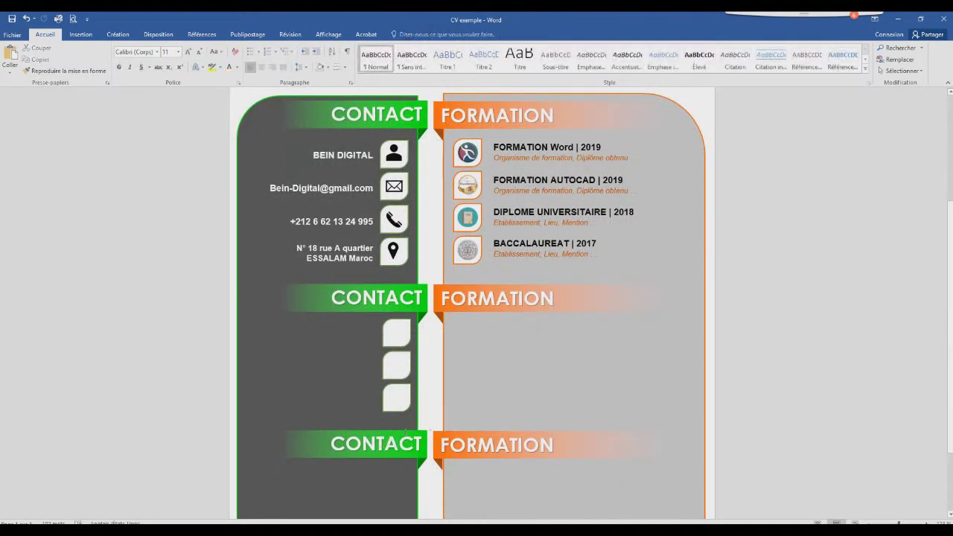
left_click(402, 341)
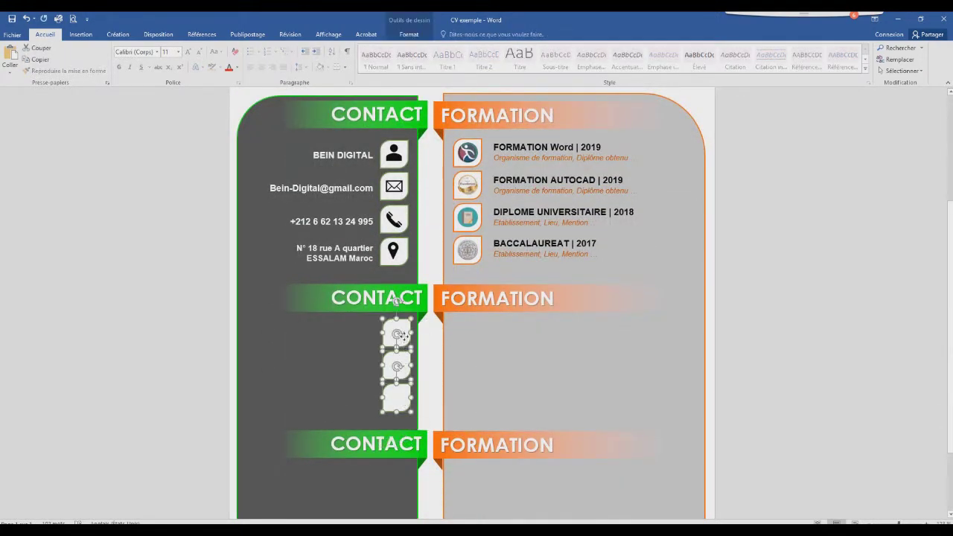
left_click(429, 347)
scroll(429, 357, "up", 3)
scroll(429, 366, "down", 2)
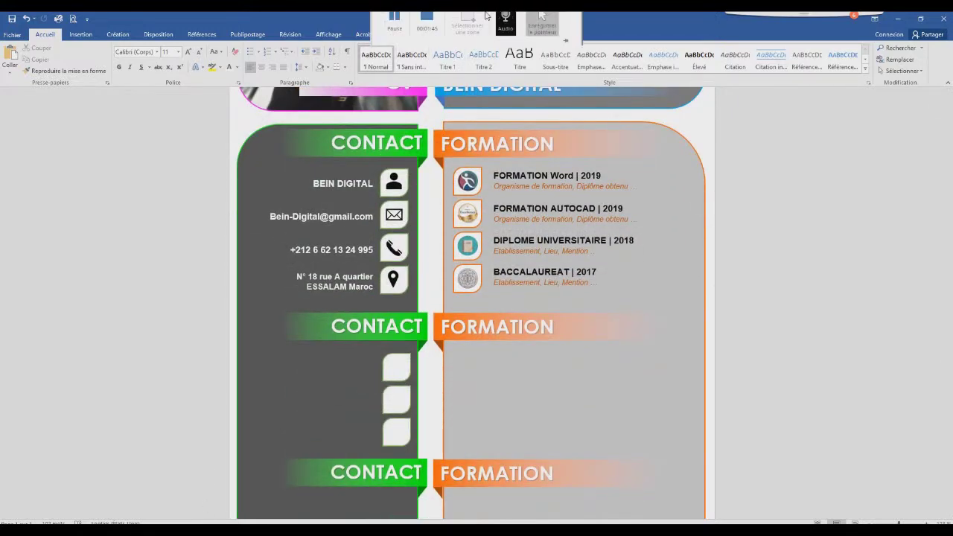
Put COMPETENCES into the second banner and shift its text box left off the FORMATION banner.
right_click(378, 327)
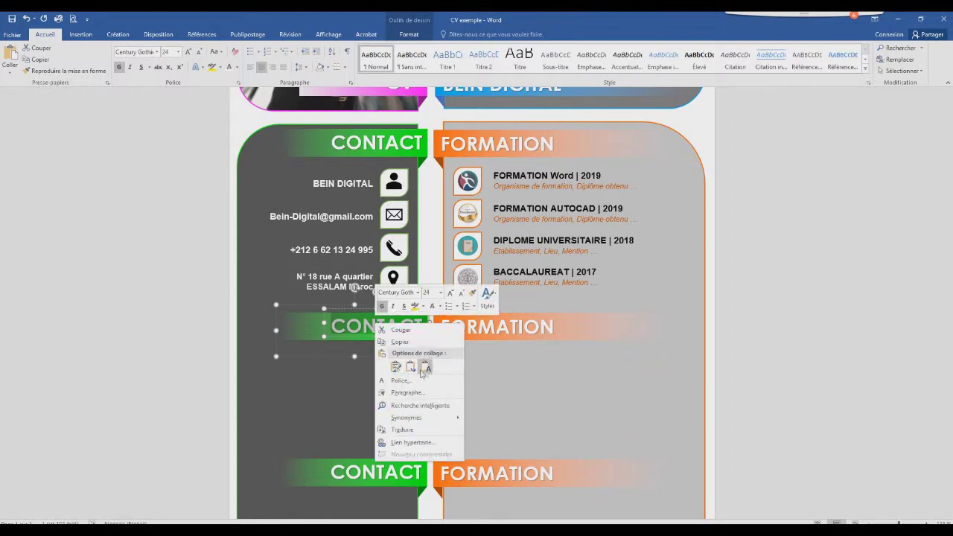
left_click(423, 369)
left_click_drag(324, 322, 287, 322)
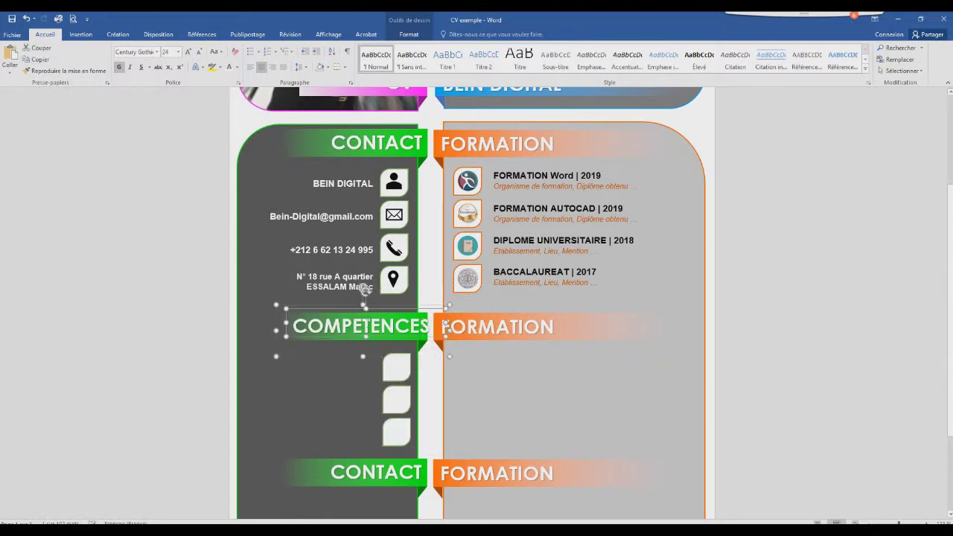
left_click_drag(275, 330, 256, 330)
key("ctrl+z")
left_click_drag(268, 328, 261, 325)
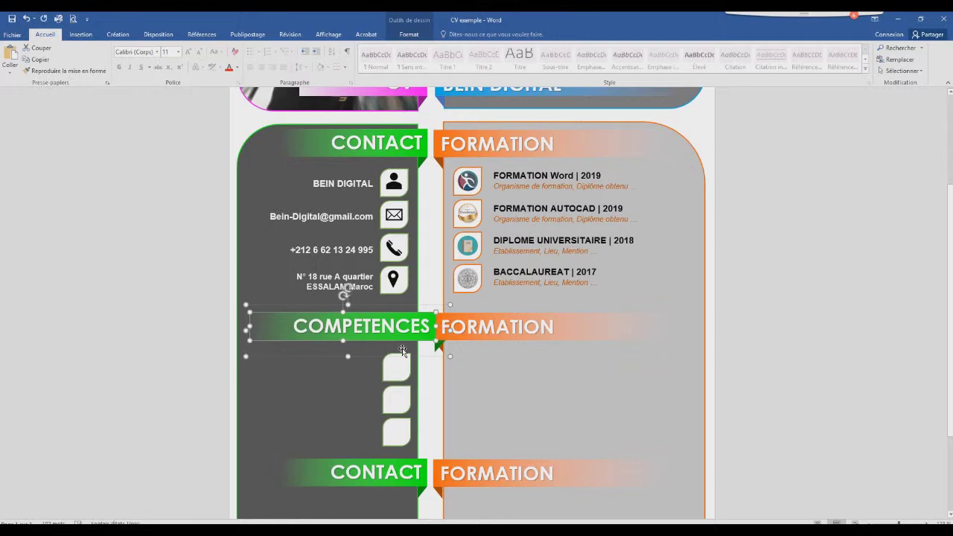
key("Left")
key("Left")
key("Left")
Undo the stray changes and position the COMPETENCES banner beside the FORMATION banner.
left_click(27, 18)
left_click(27, 17)
left_click(26, 18)
left_click(27, 18)
left_click(28, 18)
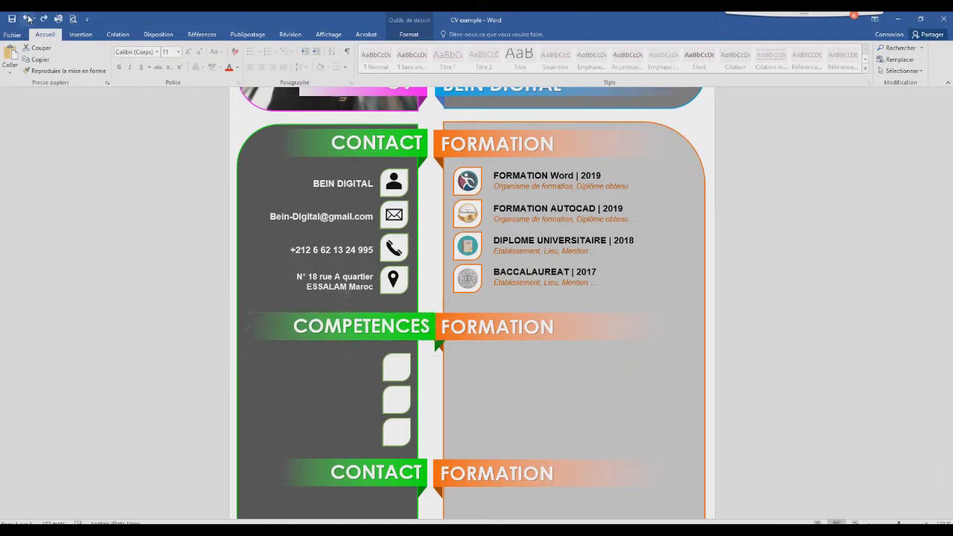
left_click(29, 18)
left_click(28, 18)
left_click(28, 18)
left_click(28, 18)
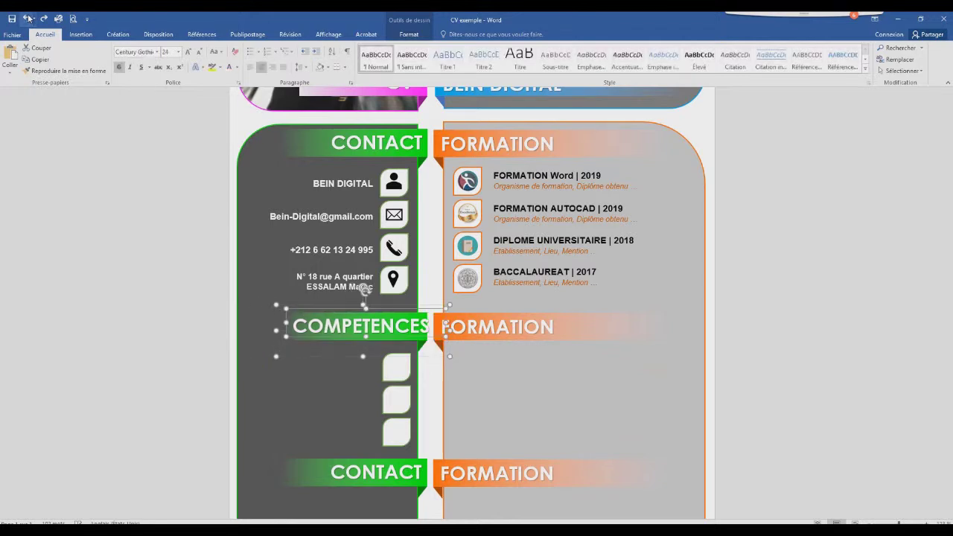
mouse_move(276, 325)
left_mouse_down()
mouse_move(253, 329)
mouse_move(274, 317)
left_mouse_up()
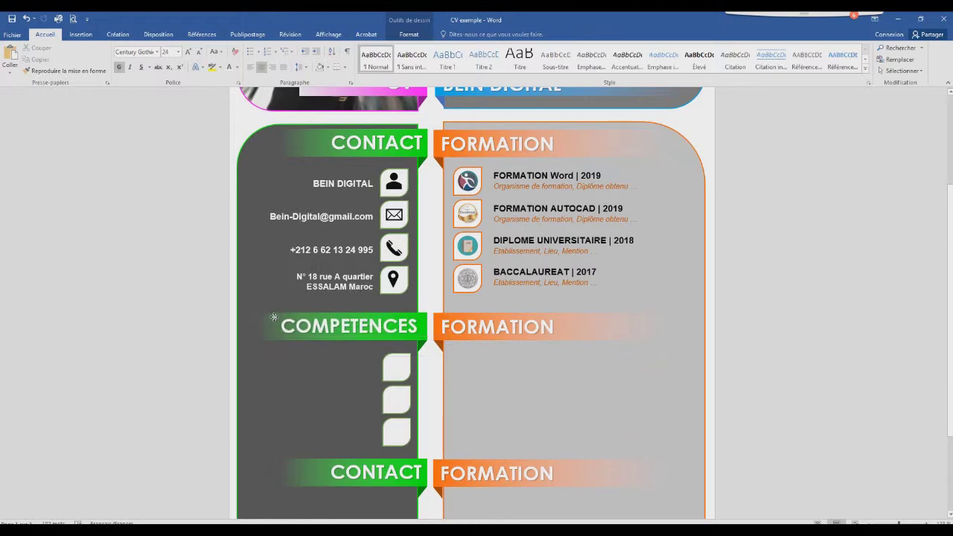
left_click_drag(274, 317, 273, 318)
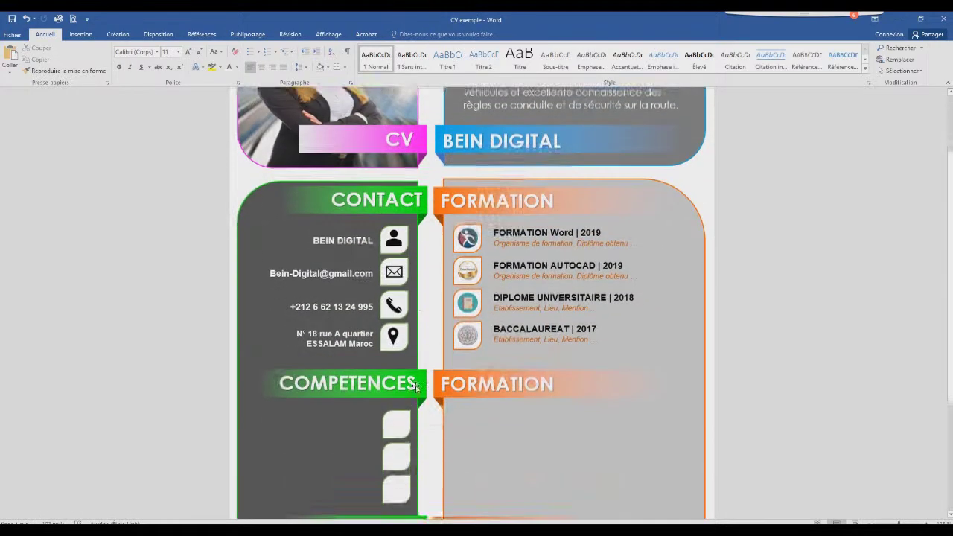
Paste a logo picture into the first rounded square under COMPETENCES and enlarge it.
left_click(396, 365)
left_click(80, 34)
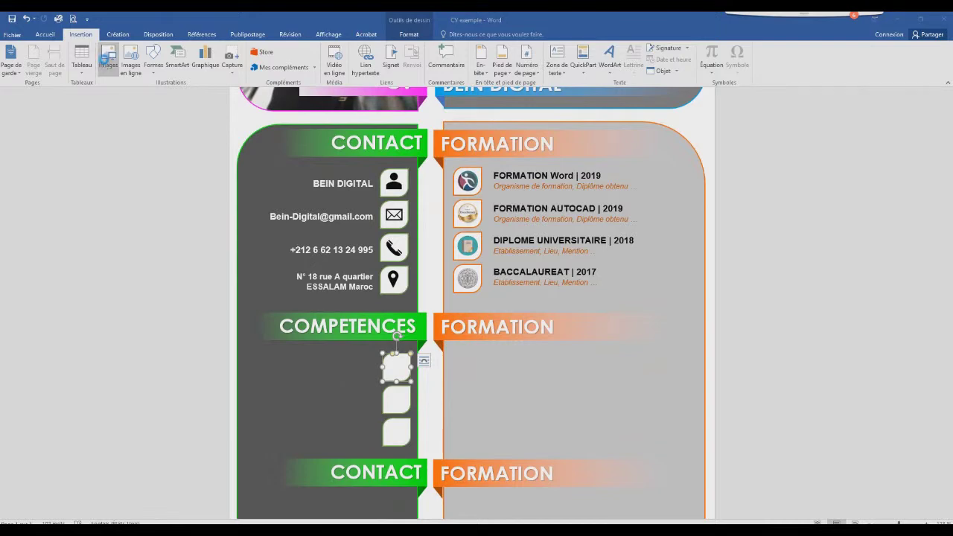
left_click(104, 60)
left_click(505, 18)
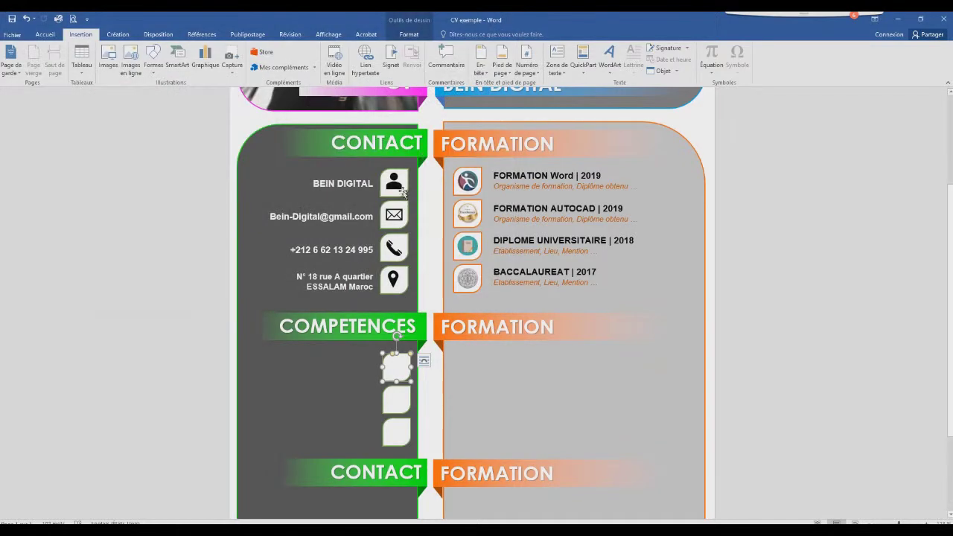
right_click(398, 370)
left_click(417, 251)
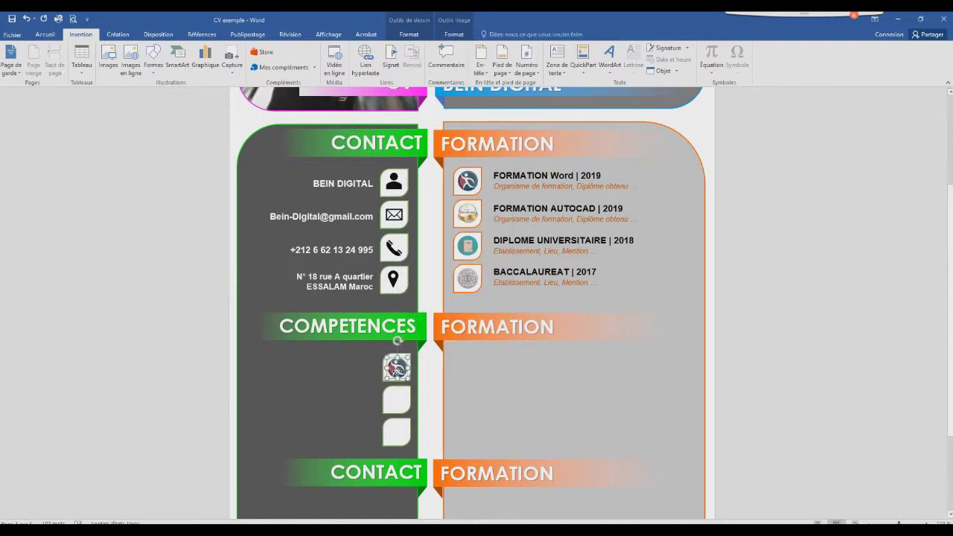
scroll(397, 337, "up", 5)
scroll(402, 379, "up", 5)
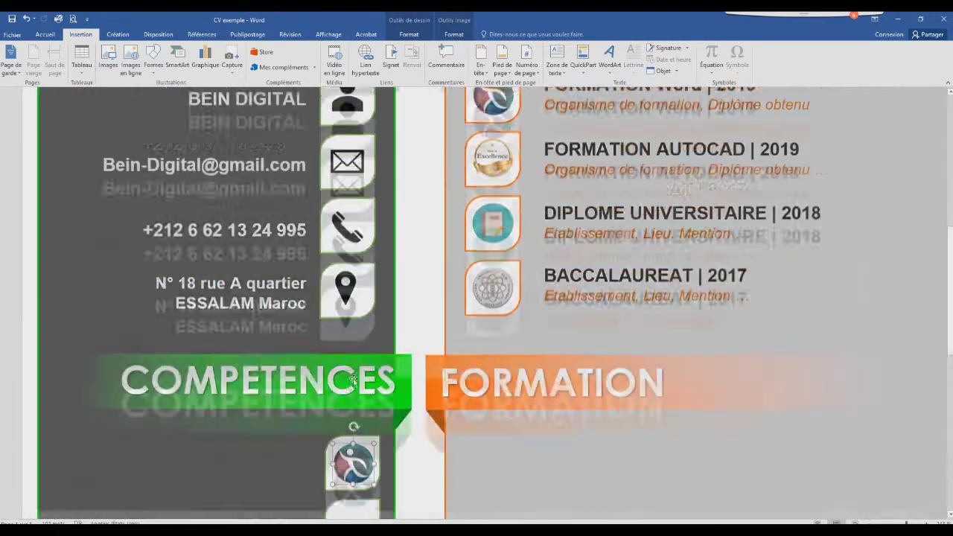
scroll(354, 381, "down", 3)
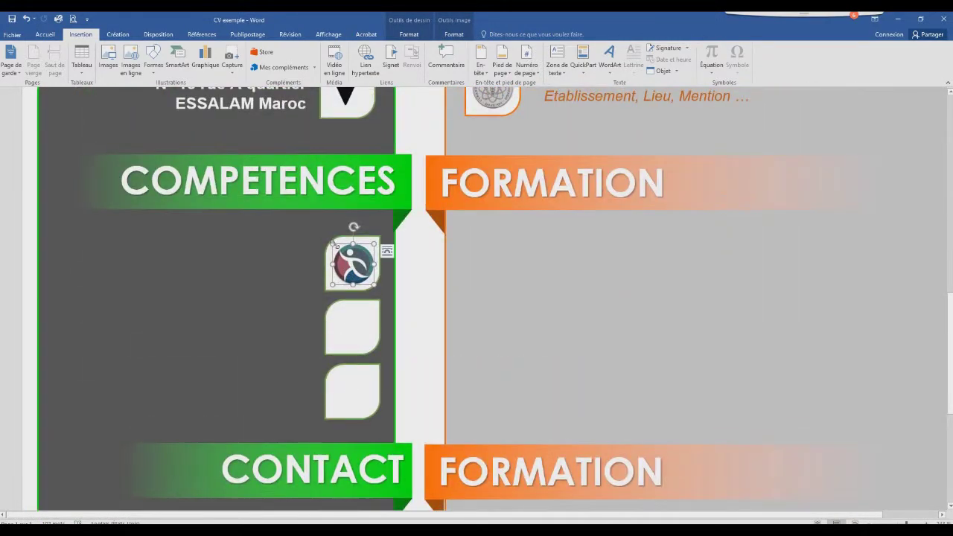
left_click_drag(332, 242, 329, 238)
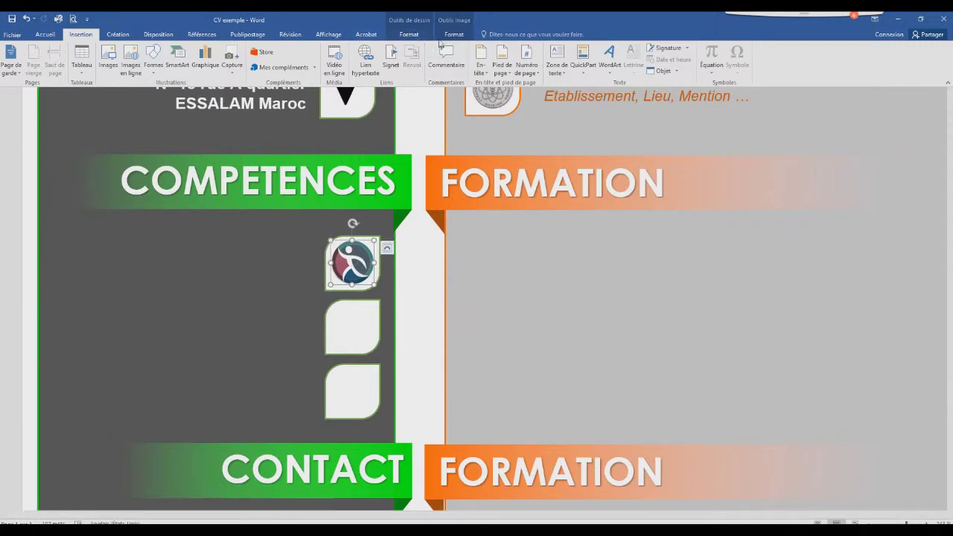
Fill the first rounded square with the Word icon picture from file.
left_click(409, 34)
left_click(393, 47)
left_click(397, 158)
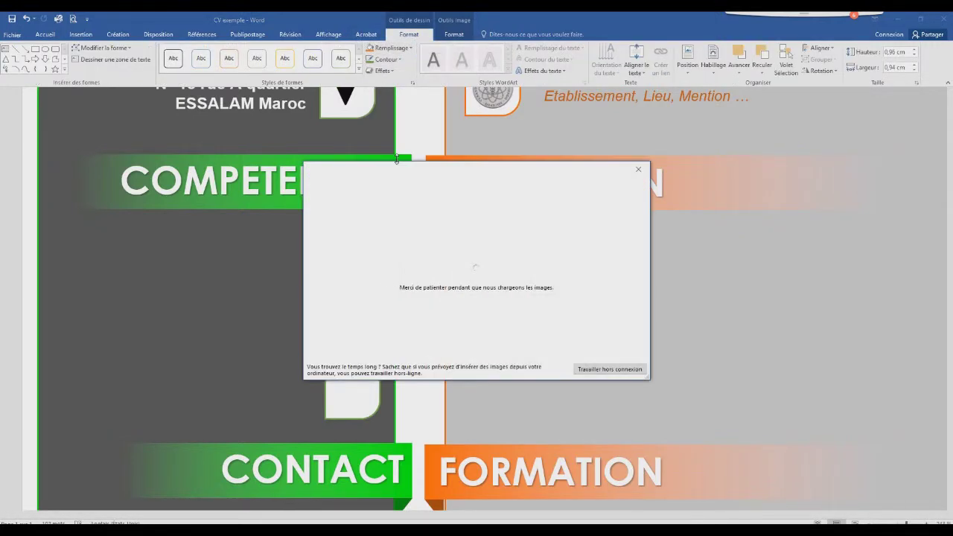
left_click(581, 368)
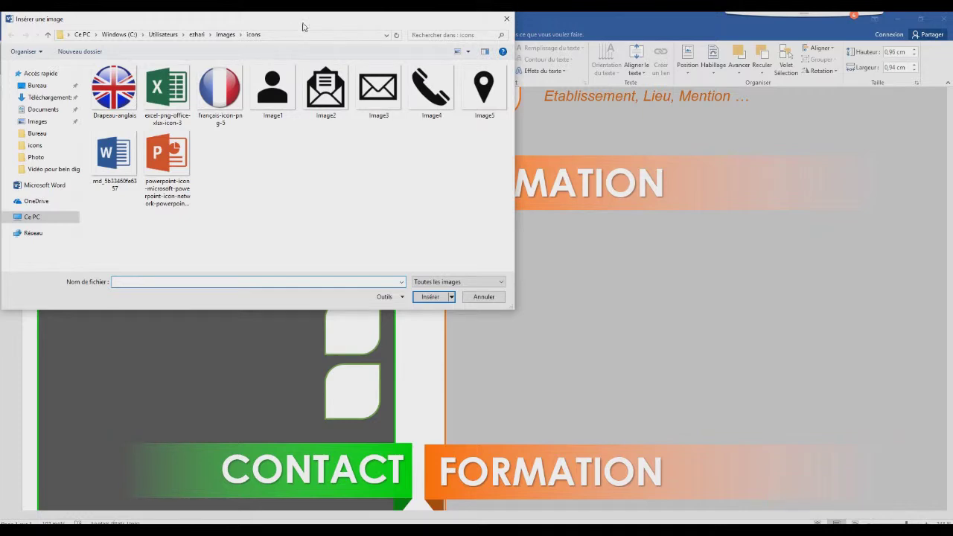
left_click_drag(305, 27, 479, 68)
double_click(290, 195)
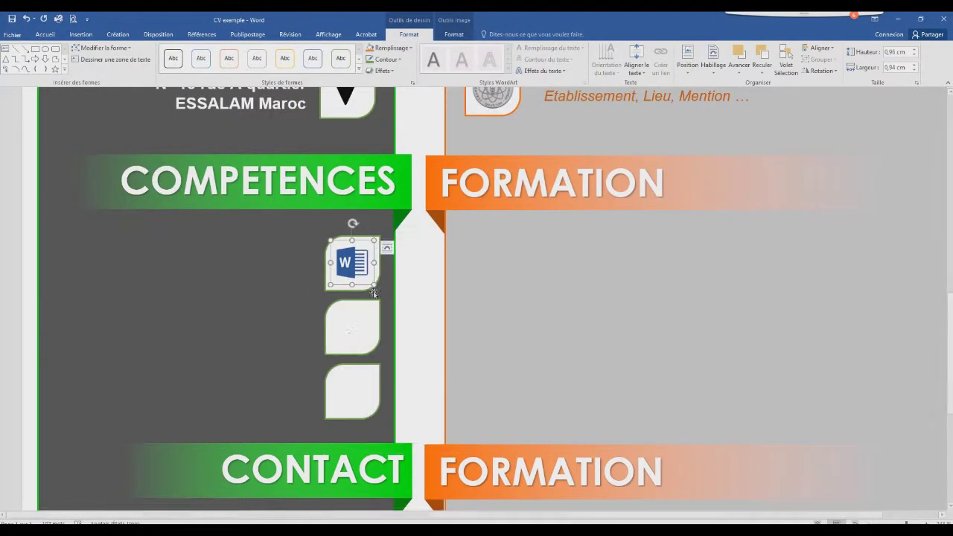
Paste a copy of the Word-icon shape on the second square and fill it with the Excel icon.
right_click(351, 332)
left_click(370, 377)
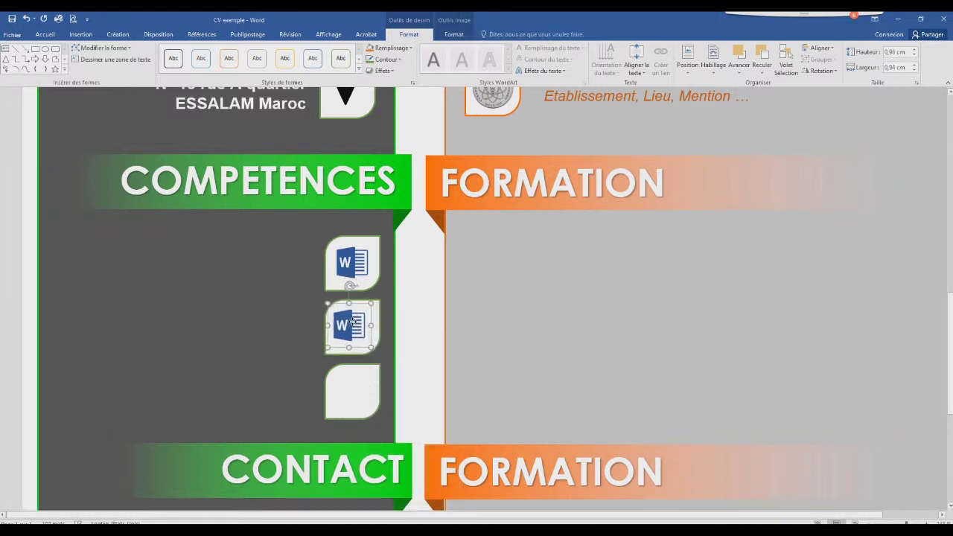
right_click(354, 322)
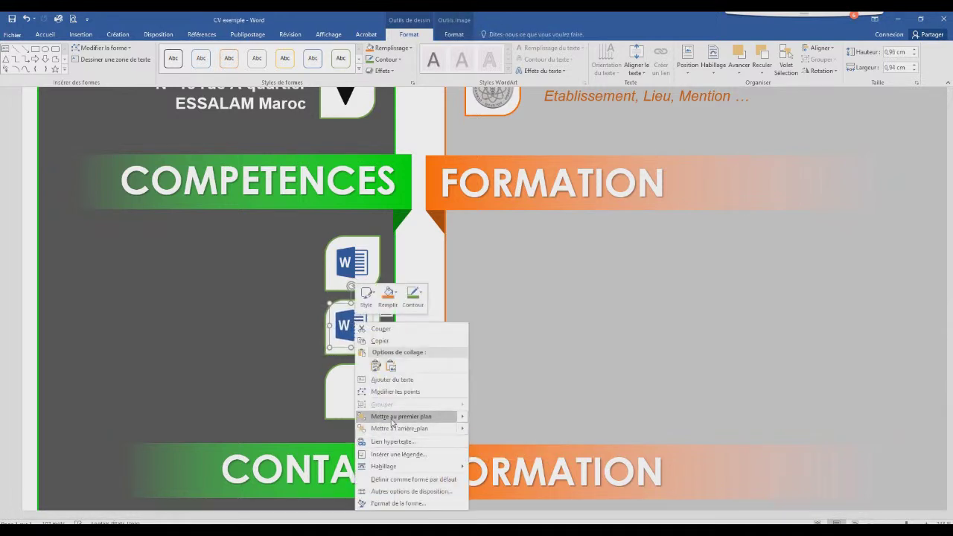
mouse_move(394, 418)
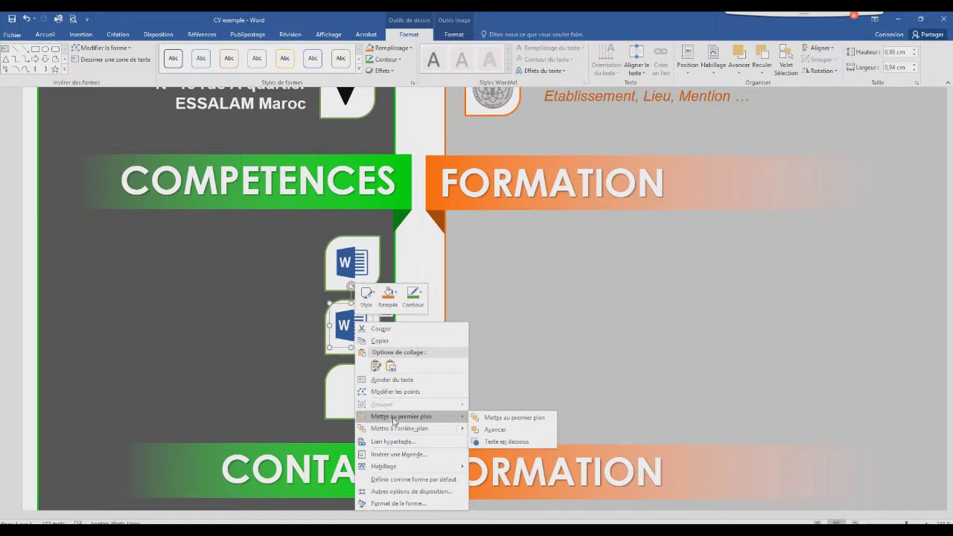
left_click(346, 326)
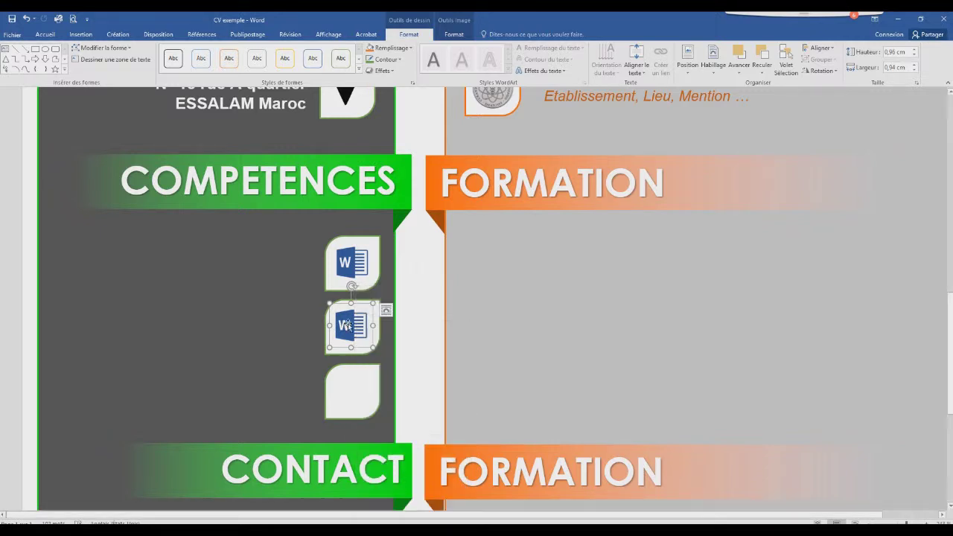
left_click(391, 47)
left_click(404, 168)
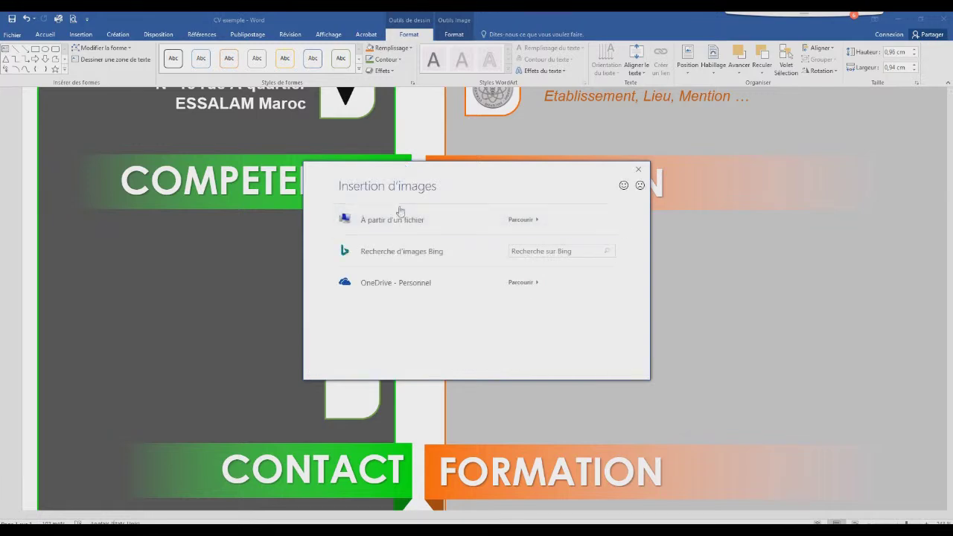
left_click(520, 219)
double_click(337, 128)
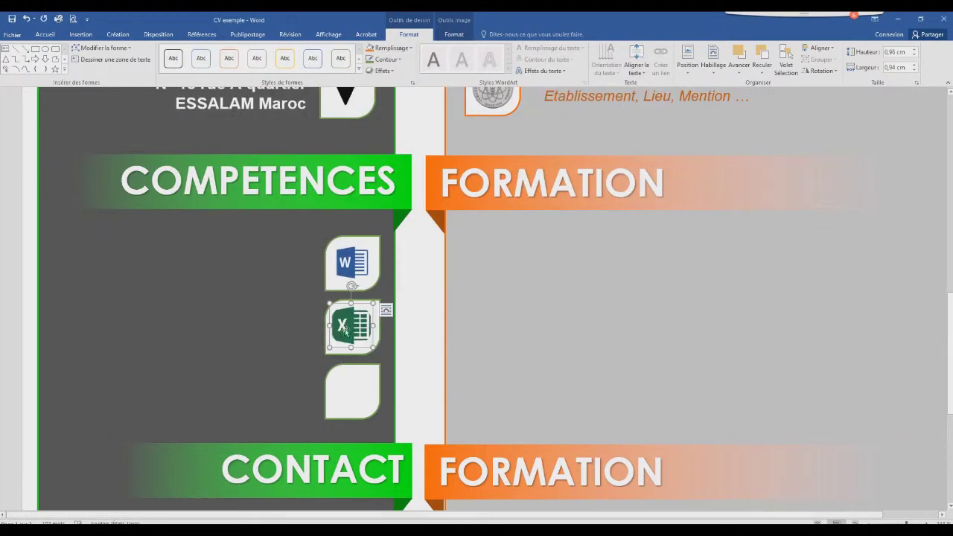
Place a copy on the third square and fill it with the PowerPoint icon.
left_click_drag(358, 333, 358, 395)
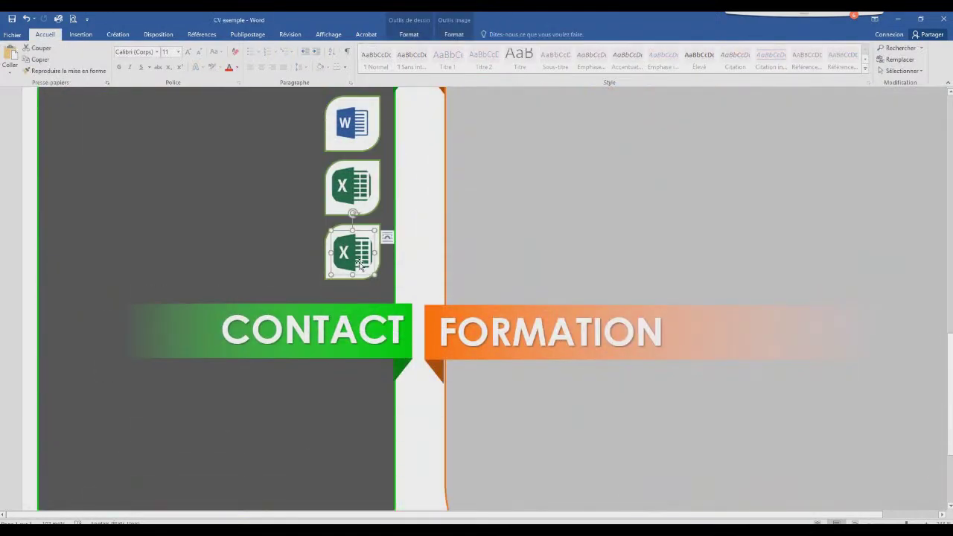
left_click(409, 34)
left_click(388, 48)
left_click(391, 166)
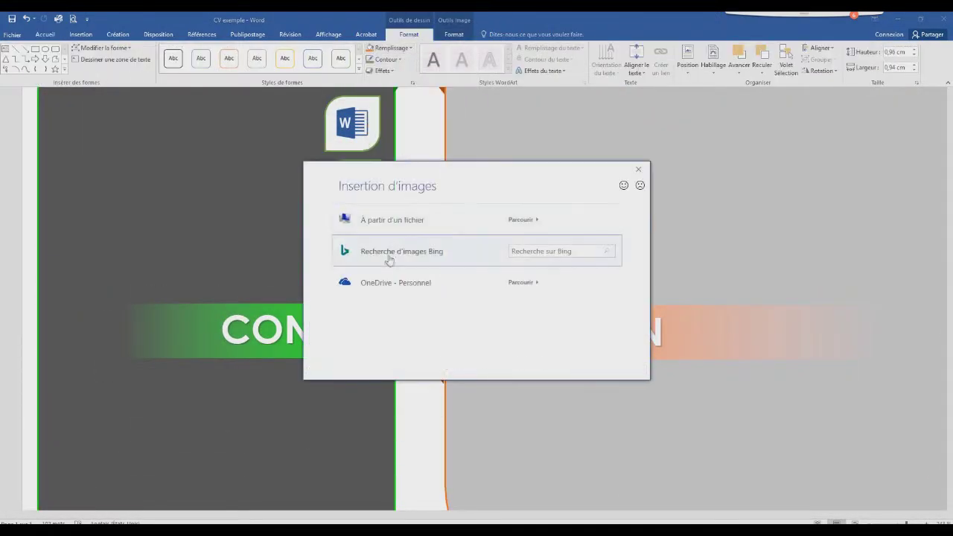
left_click(388, 220)
double_click(350, 204)
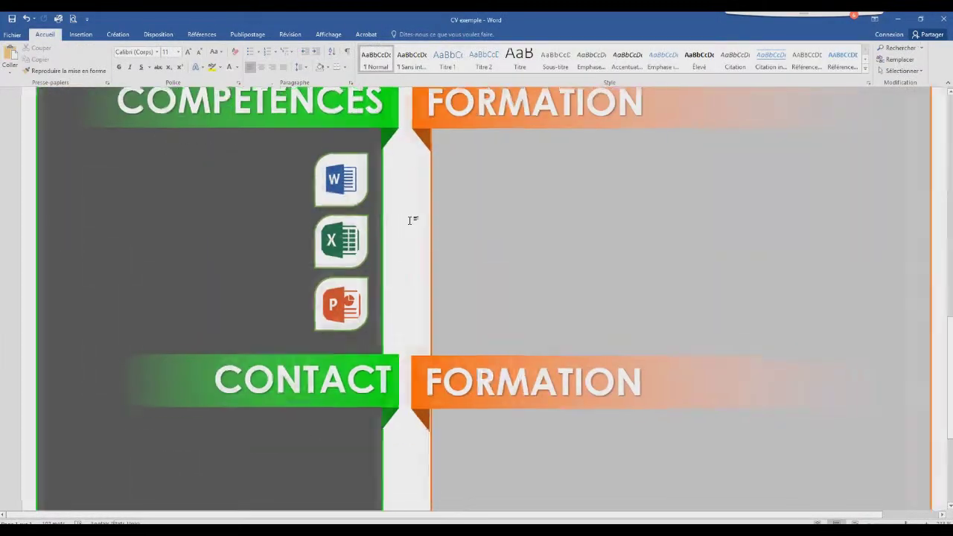
left_click(80, 34)
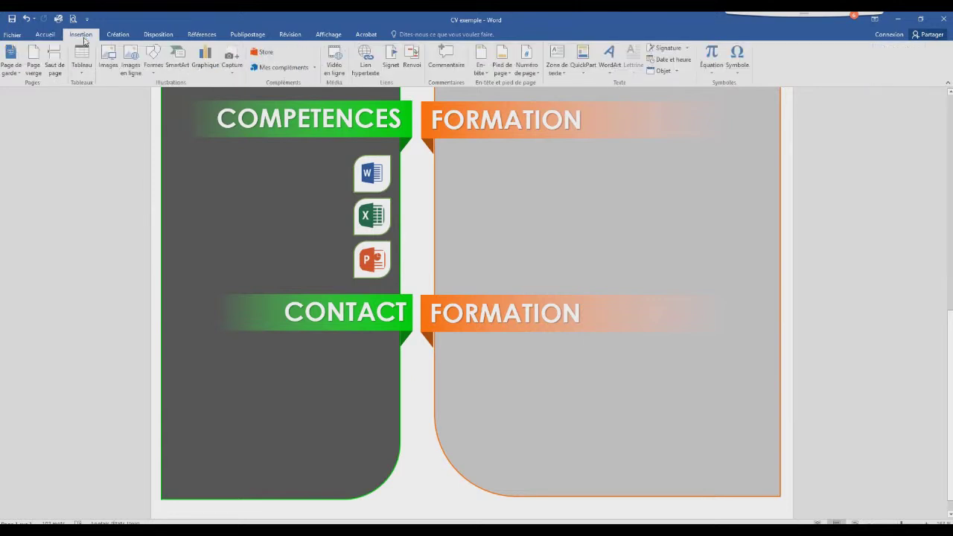
left_click(151, 71)
Draw a rounded rectangle bar about 5.24 cm wide beside the Word icon.
left_click(205, 121)
mouse_move(193, 164)
left_mouse_down()
mouse_move(303, 165)
mouse_move(341, 186)
left_mouse_up()
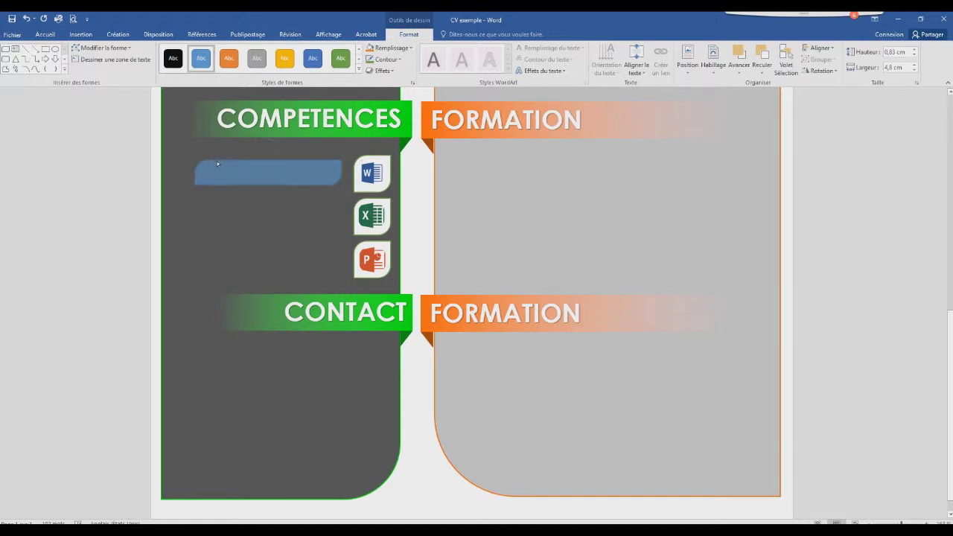
left_click_drag(196, 173, 185, 173)
left_click_drag(341, 172, 310, 177)
left_click(387, 47)
key("Escape")
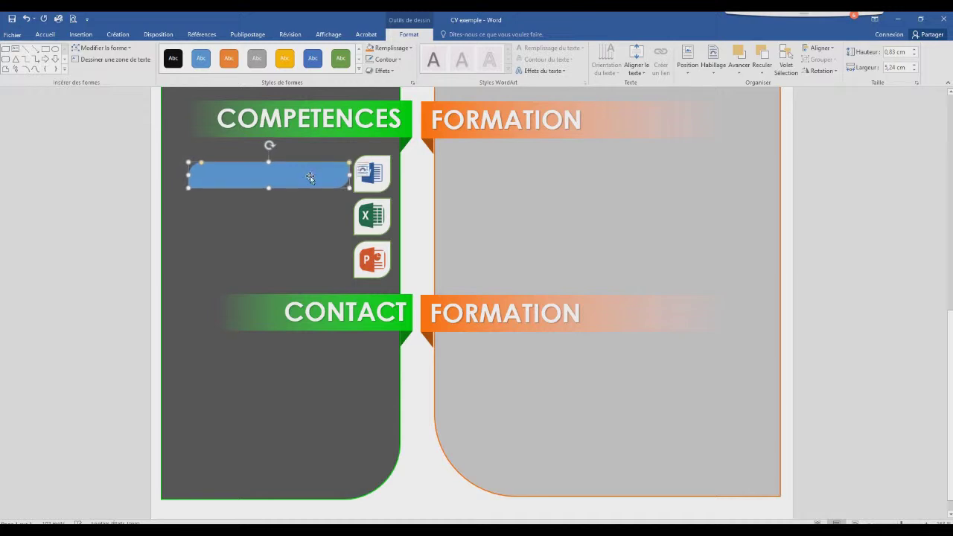
Give the bar a gradient fill, remove the middle stop and make a stop green.
right_click(302, 184)
left_click(336, 364)
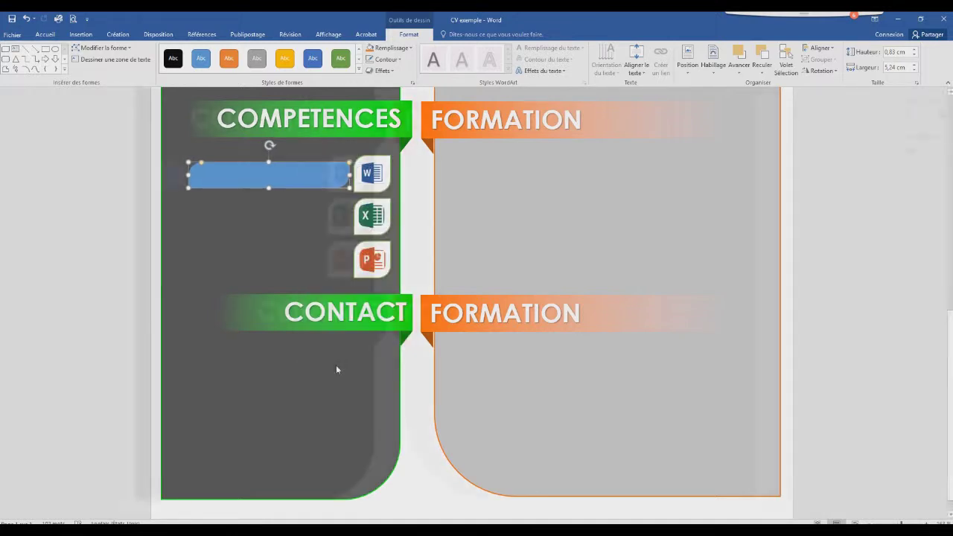
left_click(828, 138)
left_click(839, 177)
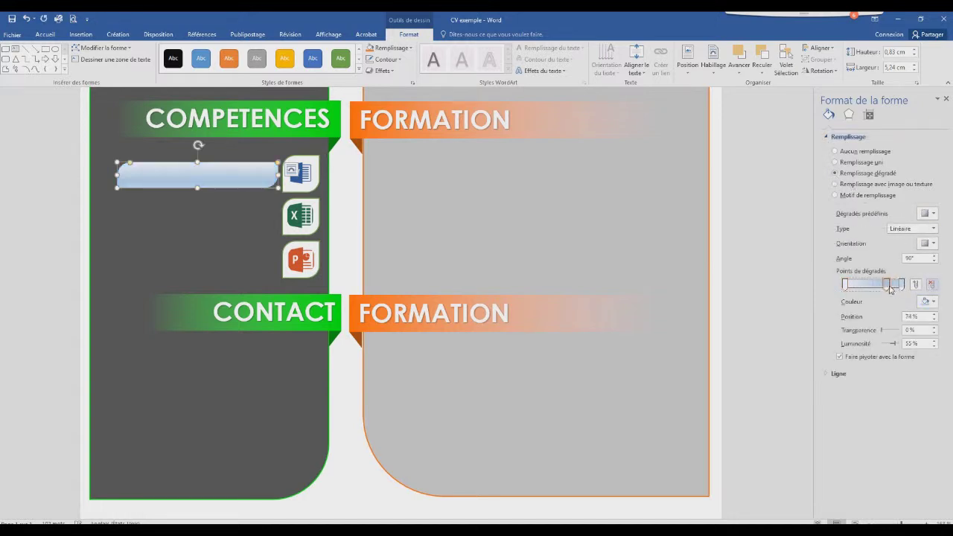
left_click(928, 285)
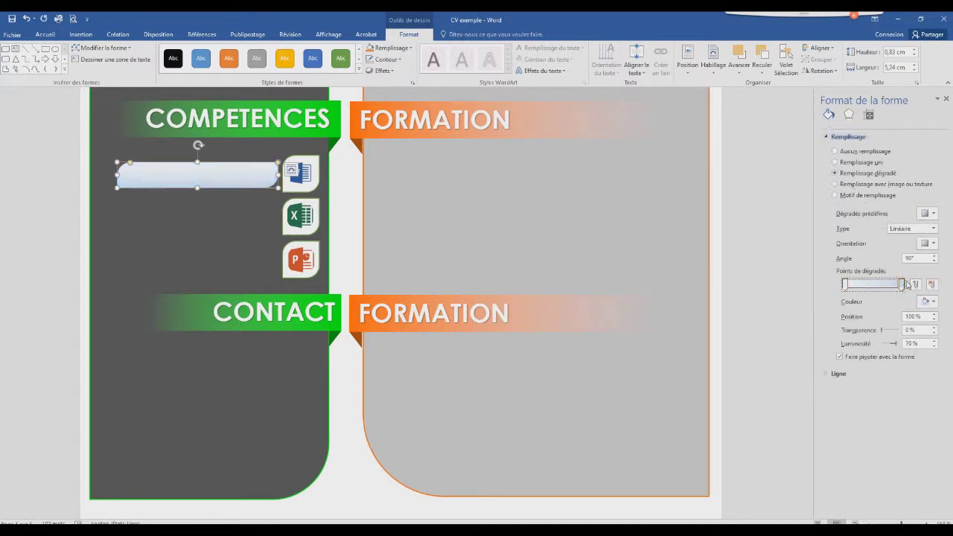
left_click(933, 301)
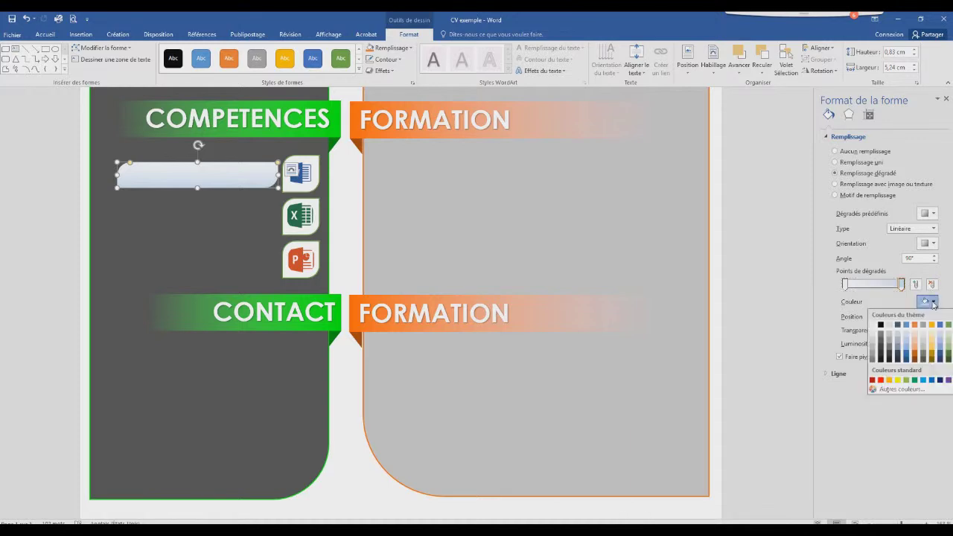
left_click(914, 380)
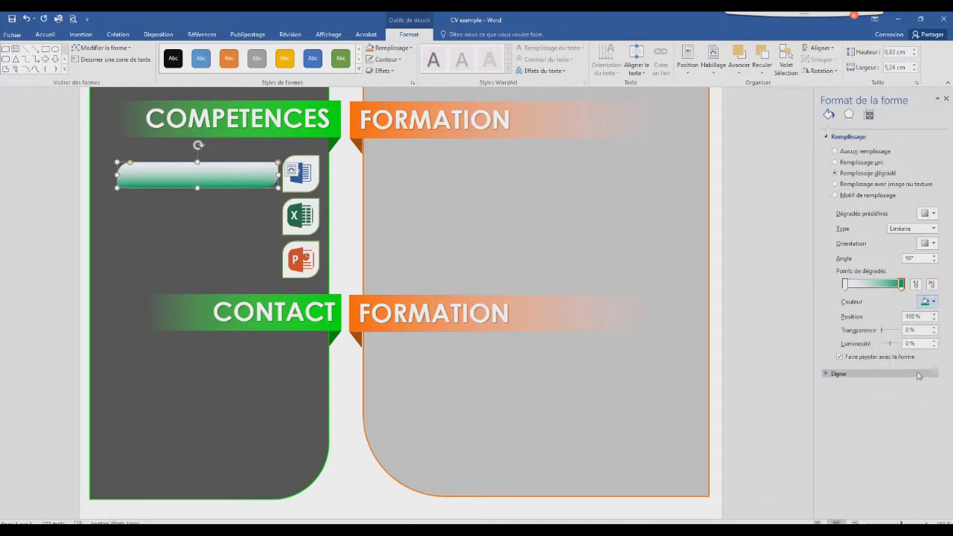
Make the gradient run horizontally and change the stop to a lighter olive green.
left_click(932, 213)
left_click(932, 213)
left_click(933, 243)
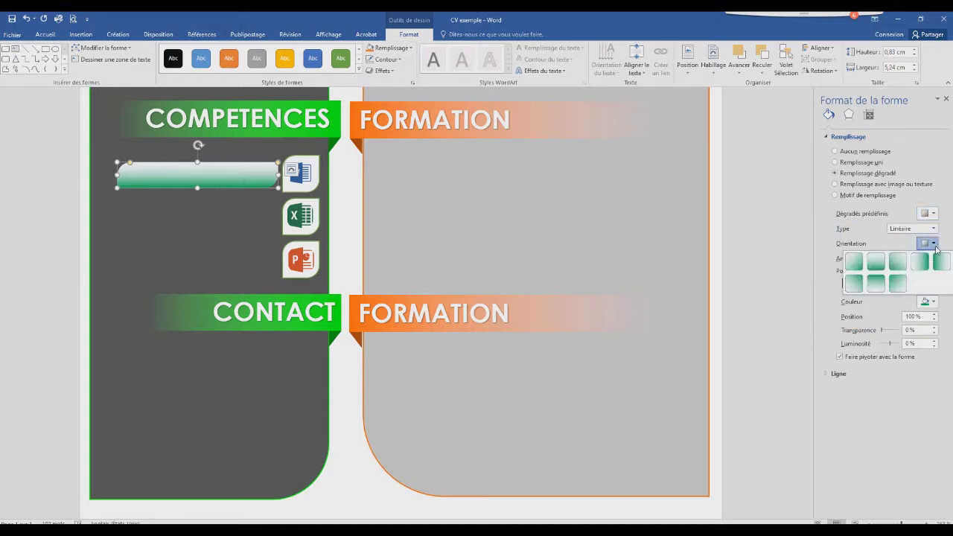
left_click(920, 262)
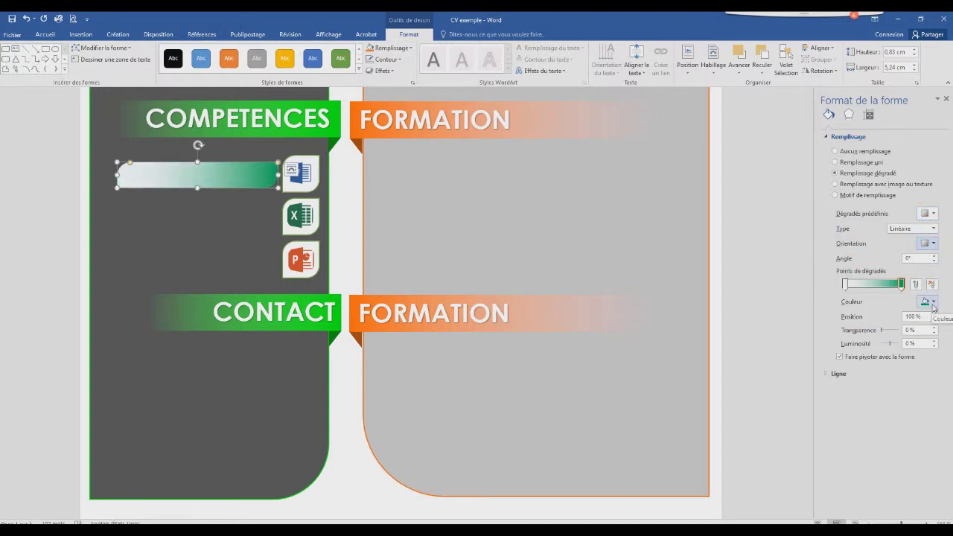
left_click(933, 243)
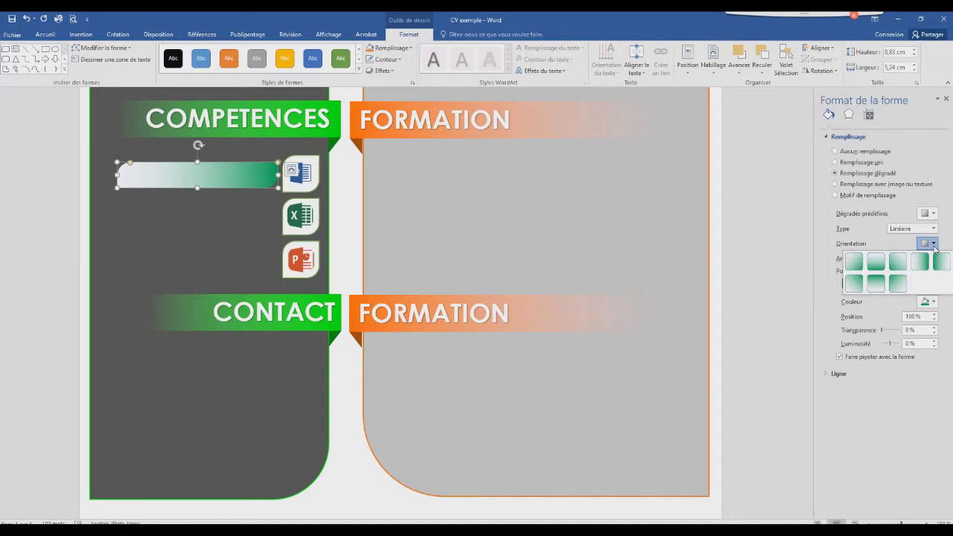
left_click(934, 302)
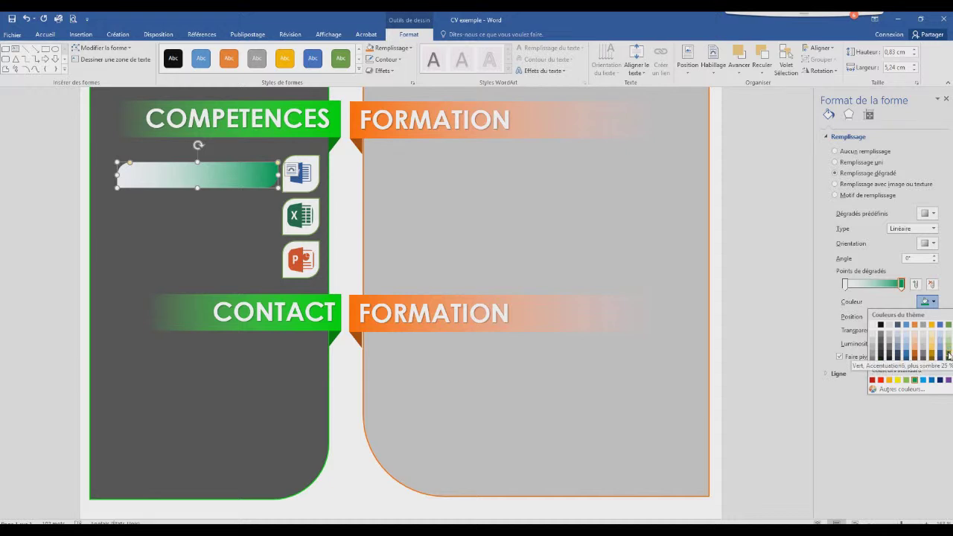
left_click(949, 329)
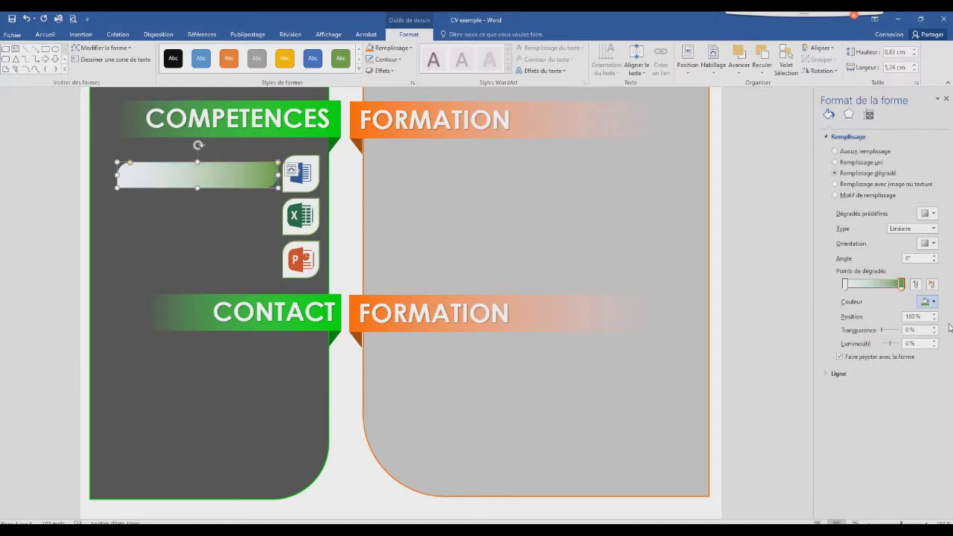
Set the right stop to a brighter green, the left stop to dark grey, and reduce the bar's height.
left_click(933, 301)
left_click(915, 385)
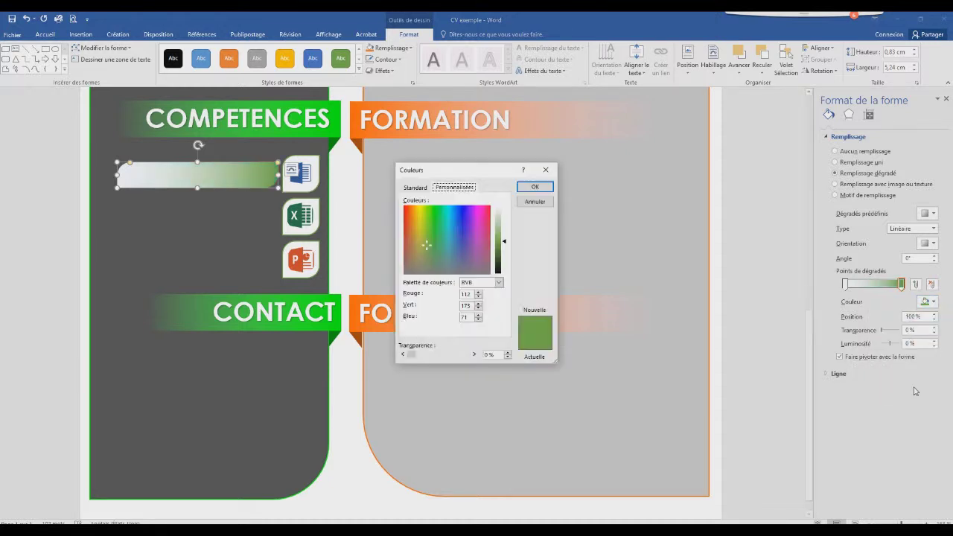
left_click(414, 187)
left_click(431, 242)
left_click(526, 189)
left_click(845, 284)
left_click(934, 302)
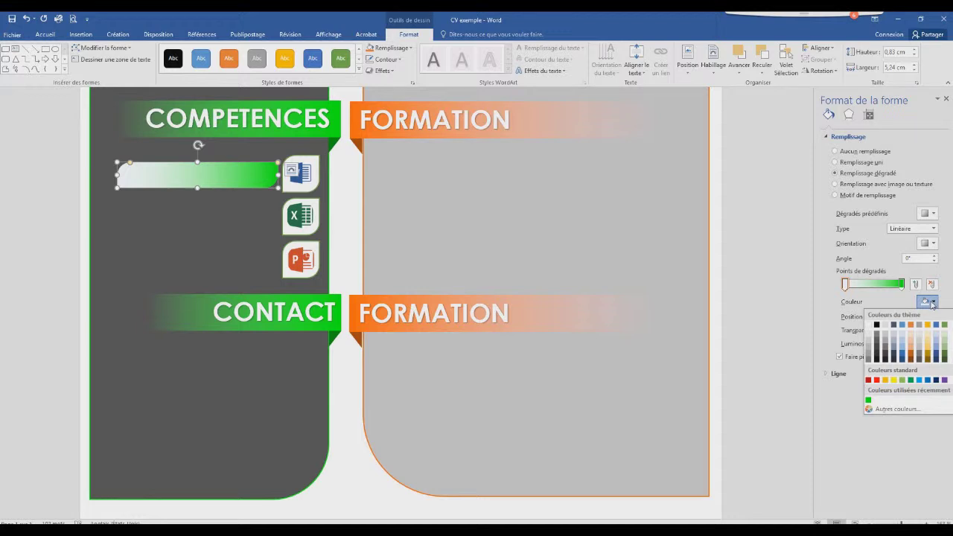
left_click(921, 364)
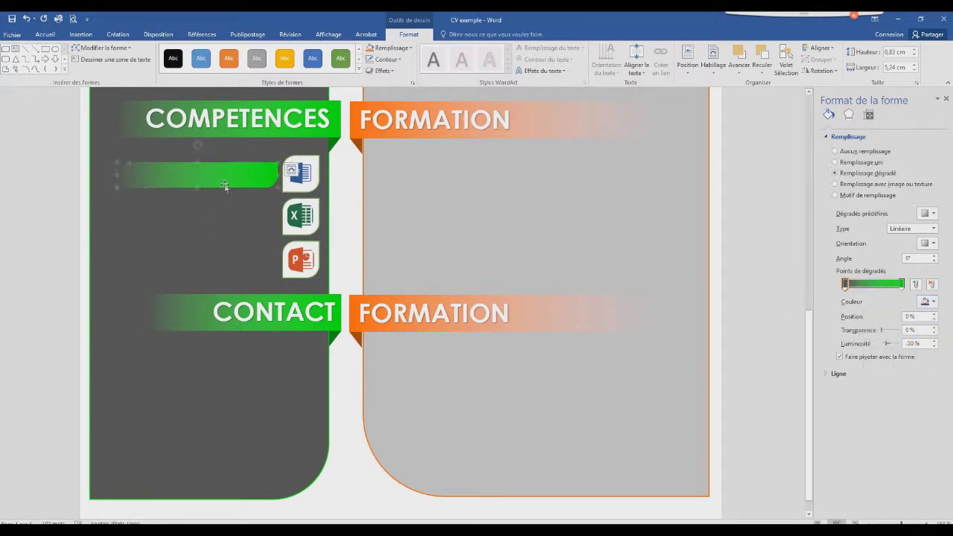
left_click(914, 55)
left_click(914, 55)
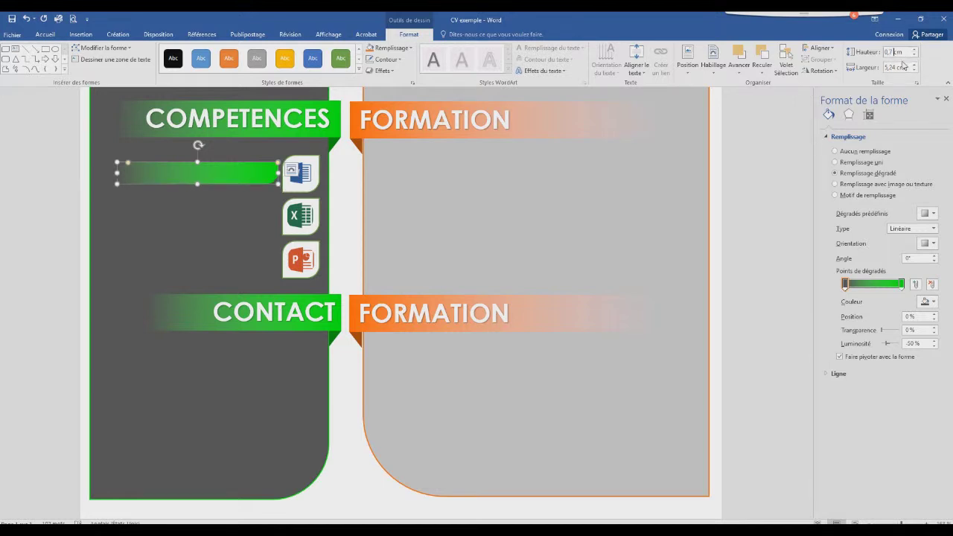
Set the green bar to 0,75 cm high and 5,16 cm wide.
key("Return")
left_click(891, 69)
type(",16")
key("Return")
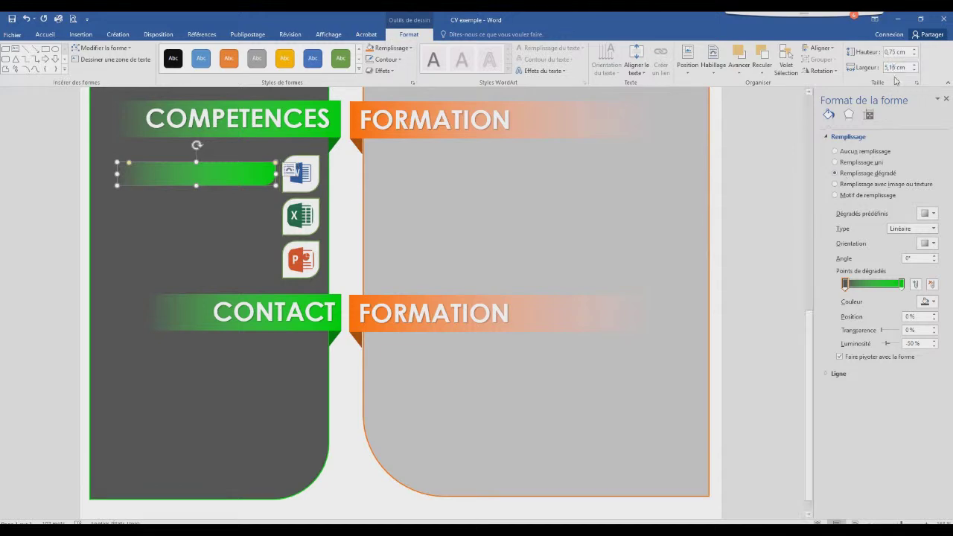
Duplicate the bar and make the copy solid white, 0,6 cm by 4,5 cm.
left_click_drag(242, 176, 246, 192)
left_click(239, 192)
left_click(914, 56)
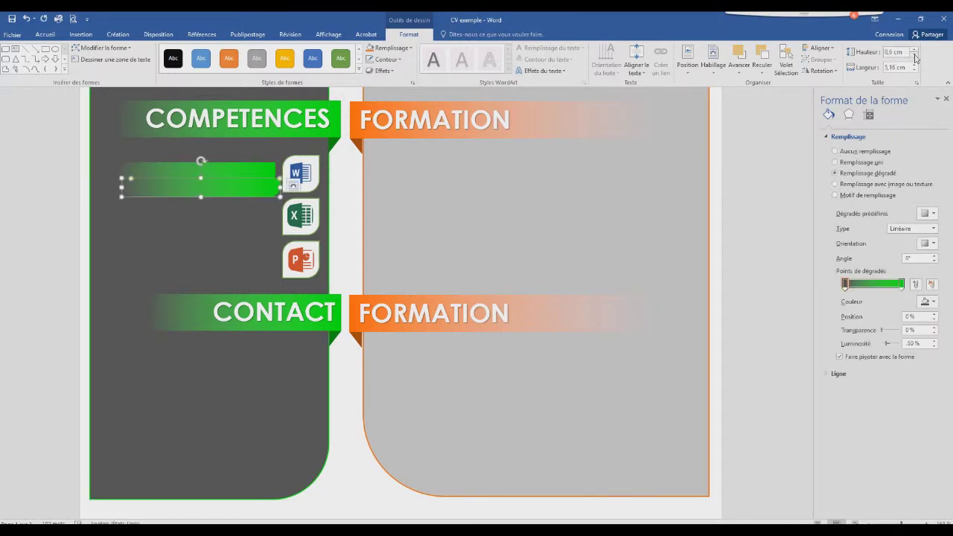
left_click_drag(279, 187, 261, 187)
left_click(388, 48)
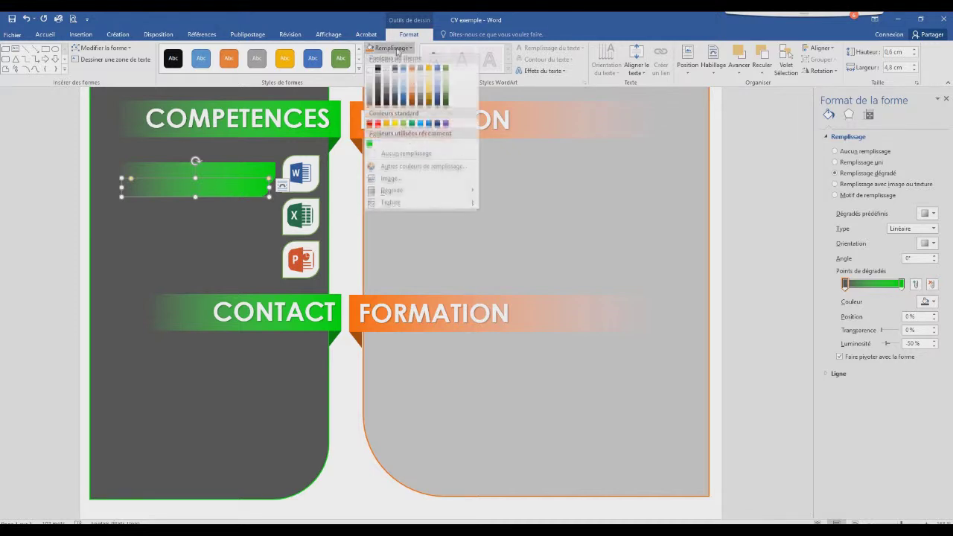
left_click(376, 95)
left_click(913, 70)
left_click(914, 70)
left_click(913, 70)
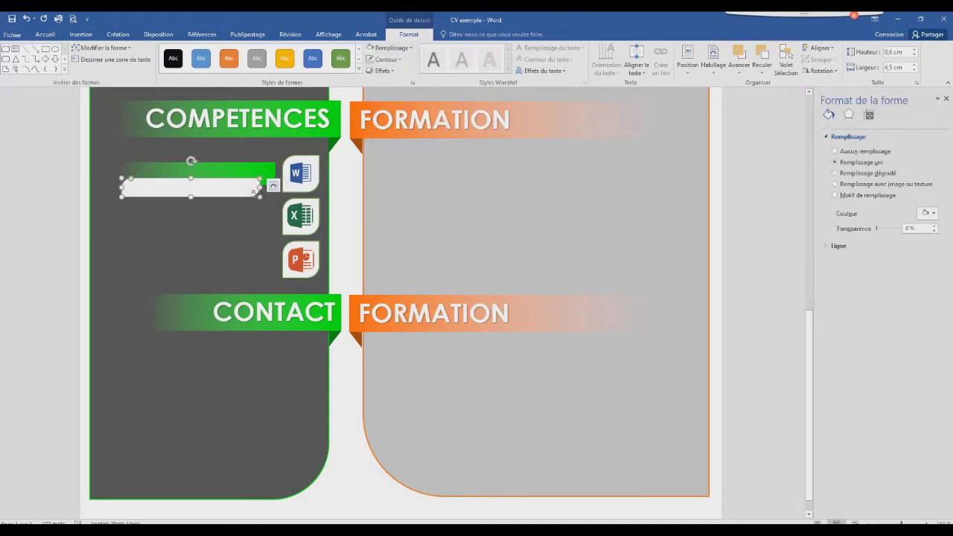
Position the white bar over the green bar beside the Word icon.
left_click_drag(232, 191, 242, 177)
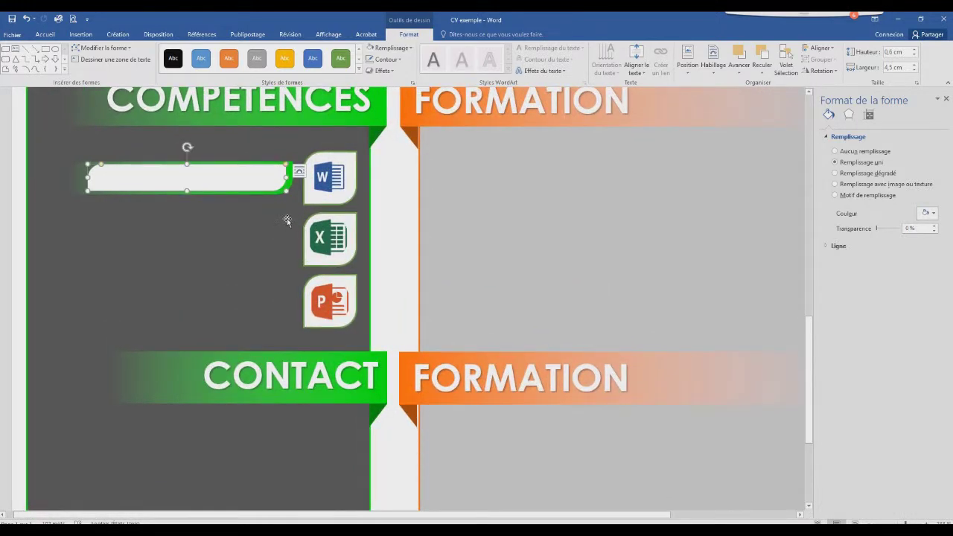
left_click_drag(268, 181, 269, 177)
left_click(259, 243)
left_click(262, 178)
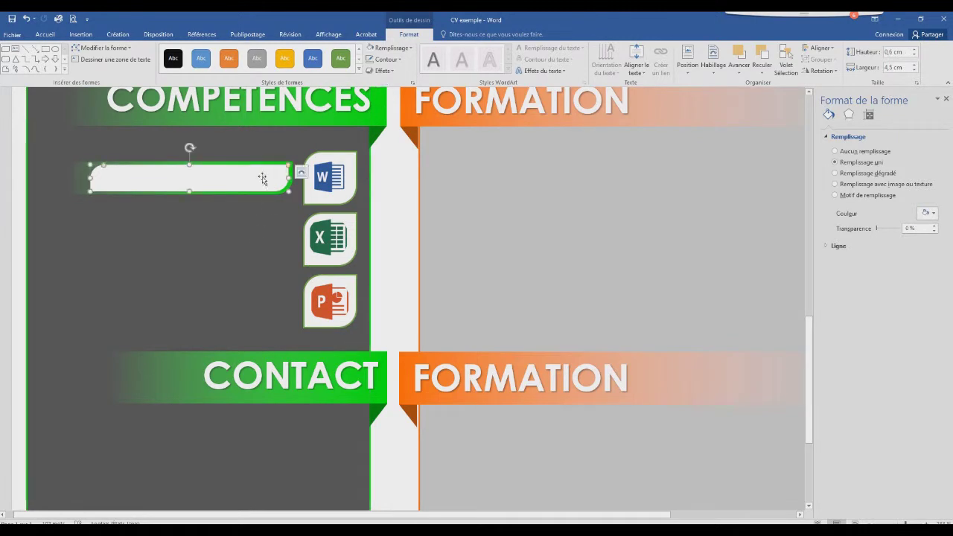
scroll(265, 179, "up", 5)
Turn the text box on the white bar into a green '95 %' label.
left_click(229, 106)
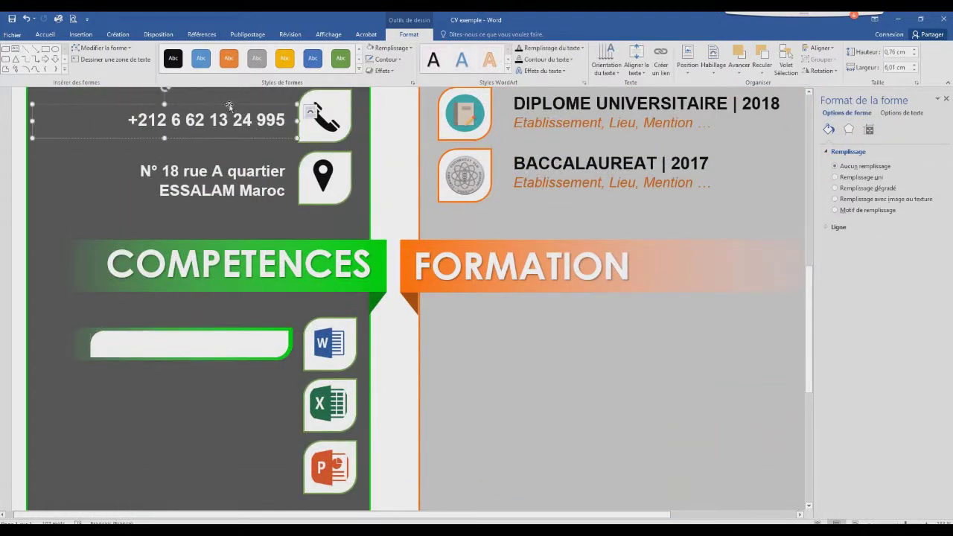
left_click(193, 339)
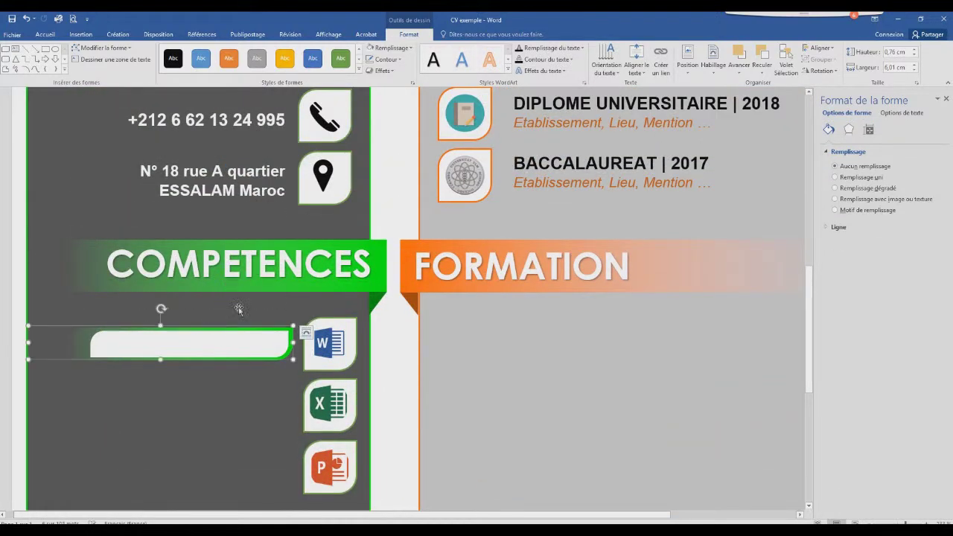
triple_click(212, 344)
left_click(45, 35)
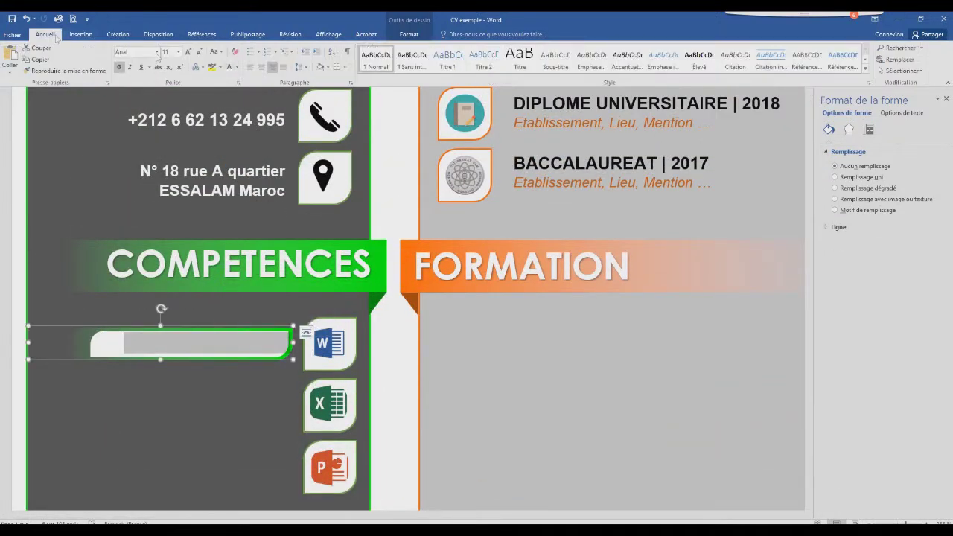
left_click(237, 67)
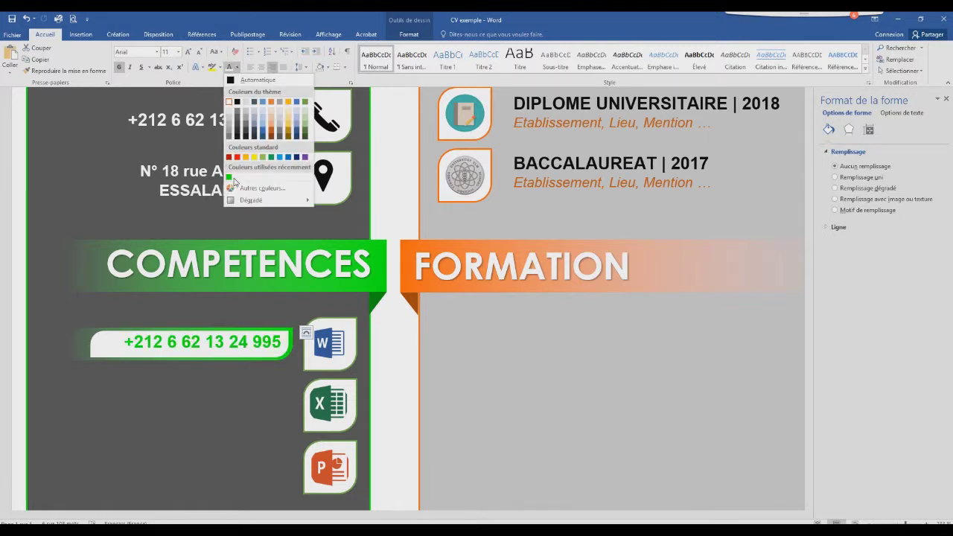
left_click(228, 178)
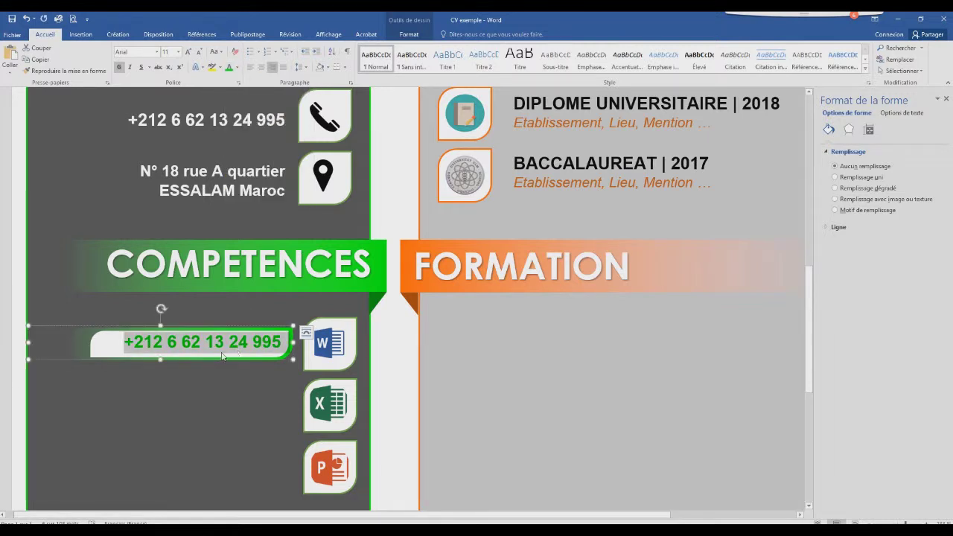
key("End")
double_click(192, 343)
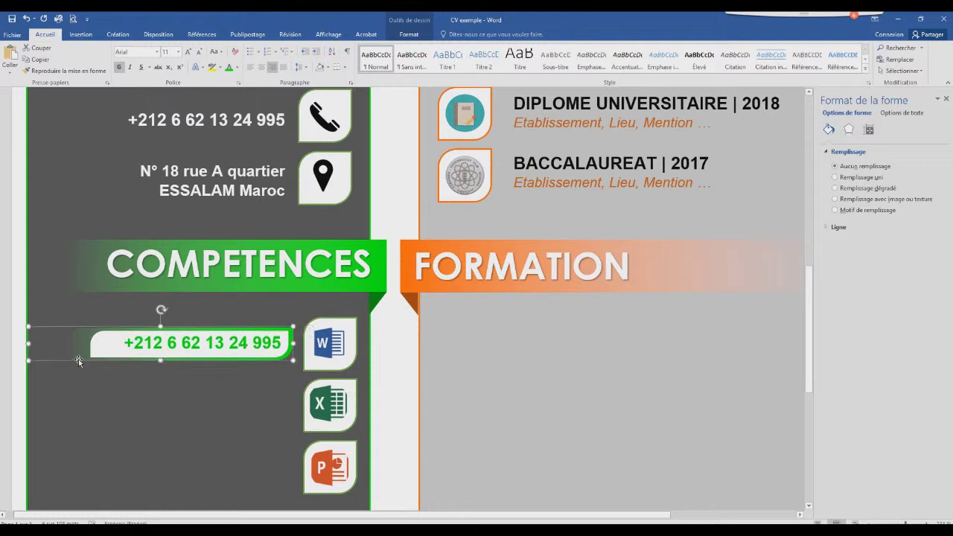
triple_click(192, 344)
type("95 %")
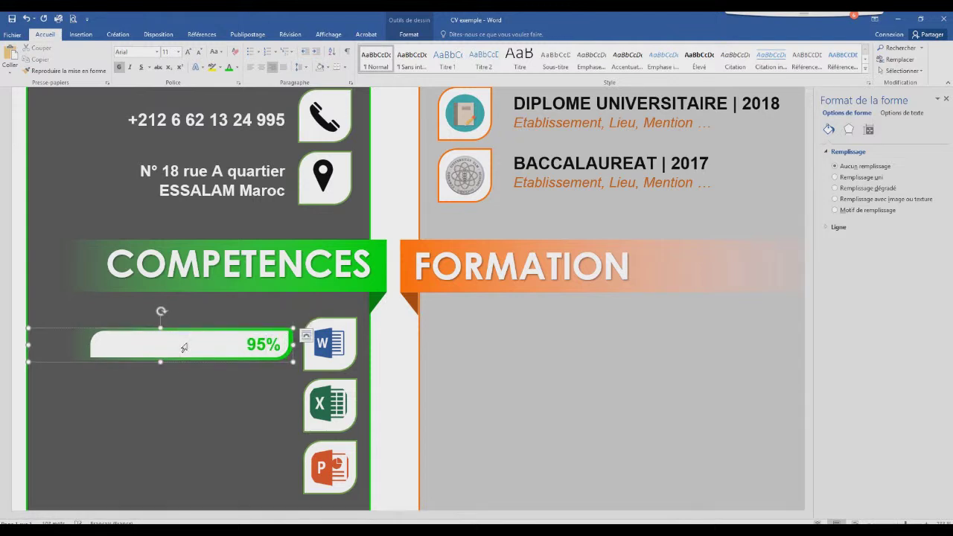
Shorten the white bar from its left end.
left_click(234, 343)
left_click_drag(92, 350, 104, 348)
left_click(104, 391)
Group the green bar, white bar and 95% label together.
left_click(78, 340)
key("Tab")
key("Tab")
left_click(149, 337, "shift")
left_click(92, 343, "shift")
right_click(92, 343)
mouse_move(186, 400)
left_click(221, 402)
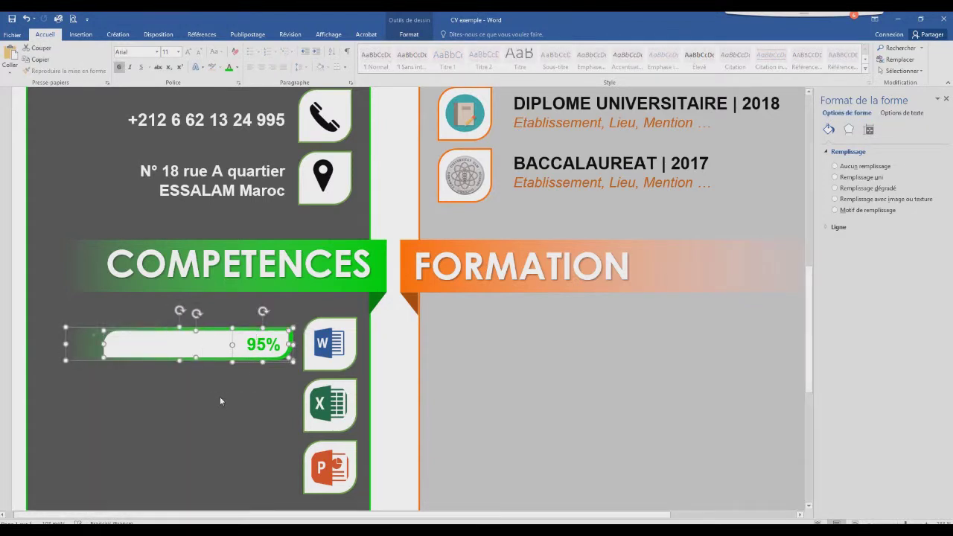
left_click_drag(212, 387, 209, 428)
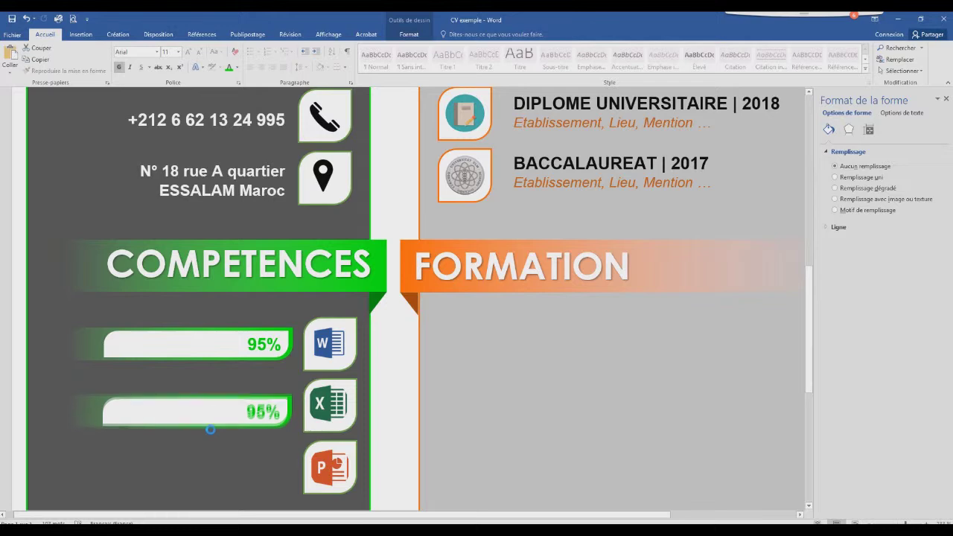
scroll(211, 430, "down", 2)
scroll(211, 431, "down", 3)
left_click(213, 273)
left_click_drag(212, 273, 212, 326)
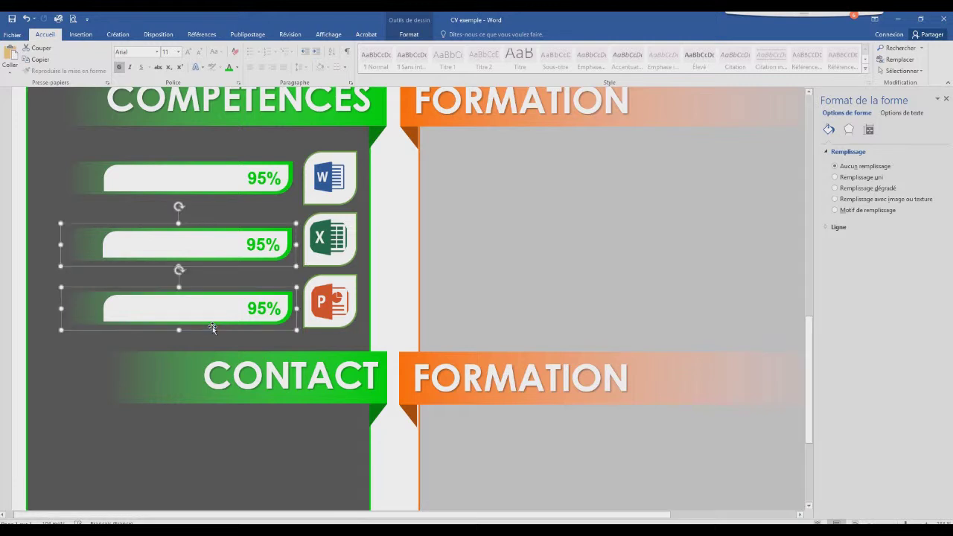
left_click(212, 192, "shift")
left_click(409, 34)
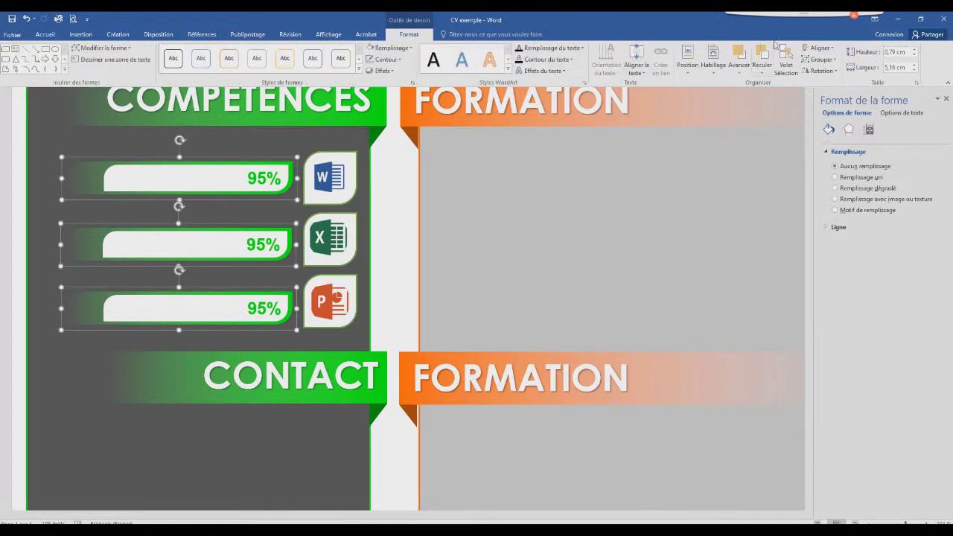
left_click(819, 48)
left_click(846, 146)
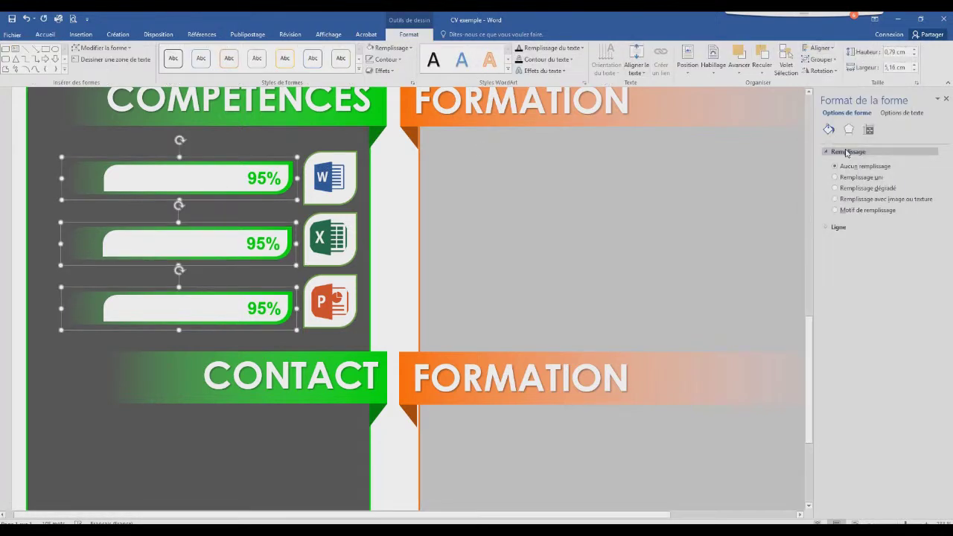
left_click(819, 47)
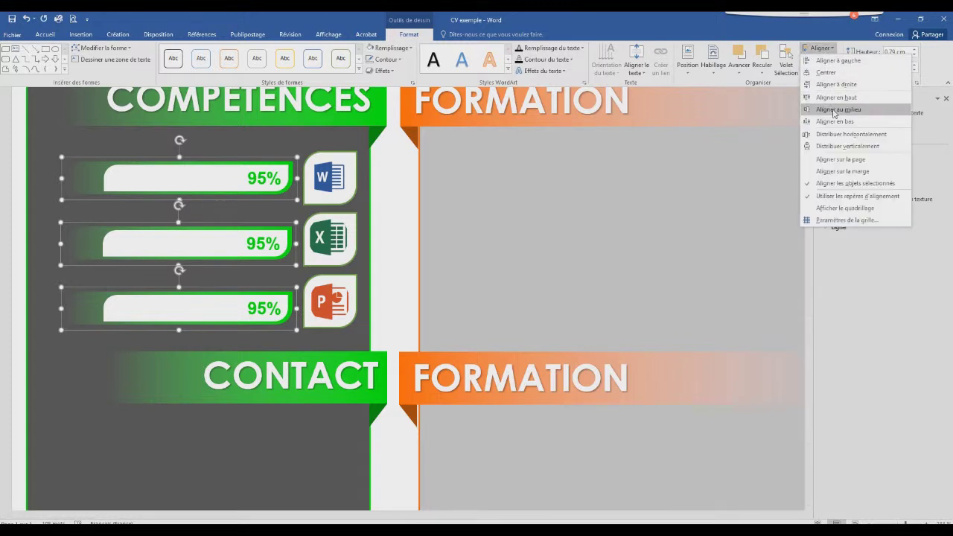
left_click(837, 110)
left_click(818, 47)
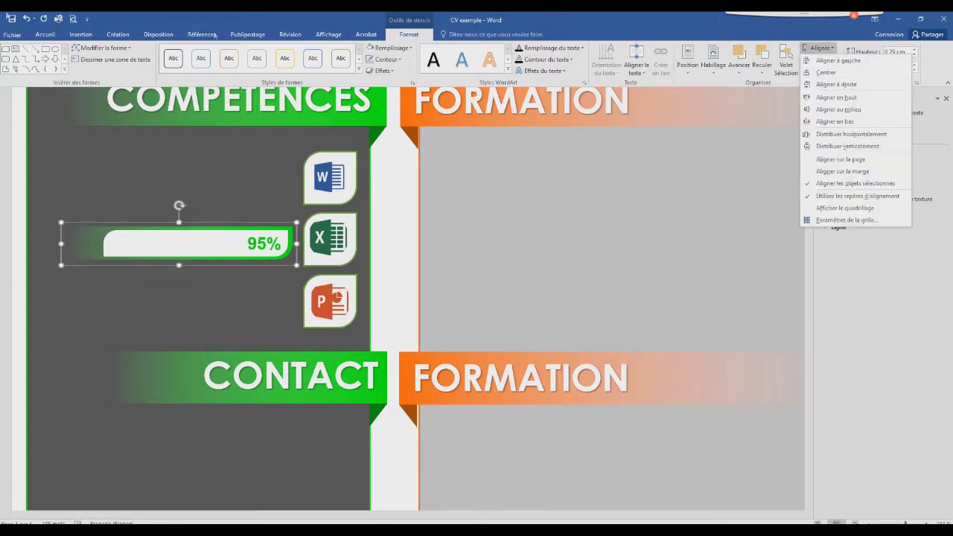
key("ctrl+z")
left_click(819, 48)
left_click(828, 73)
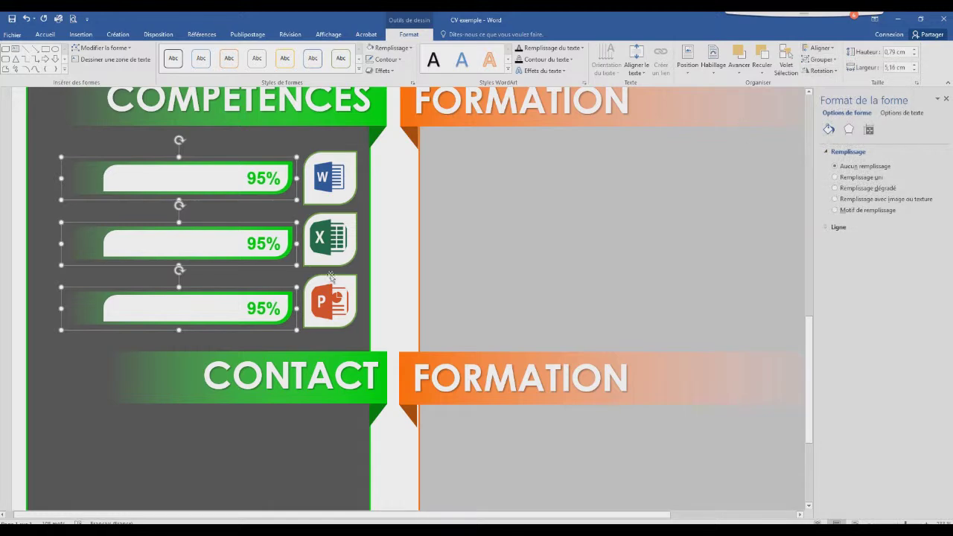
left_click(248, 337)
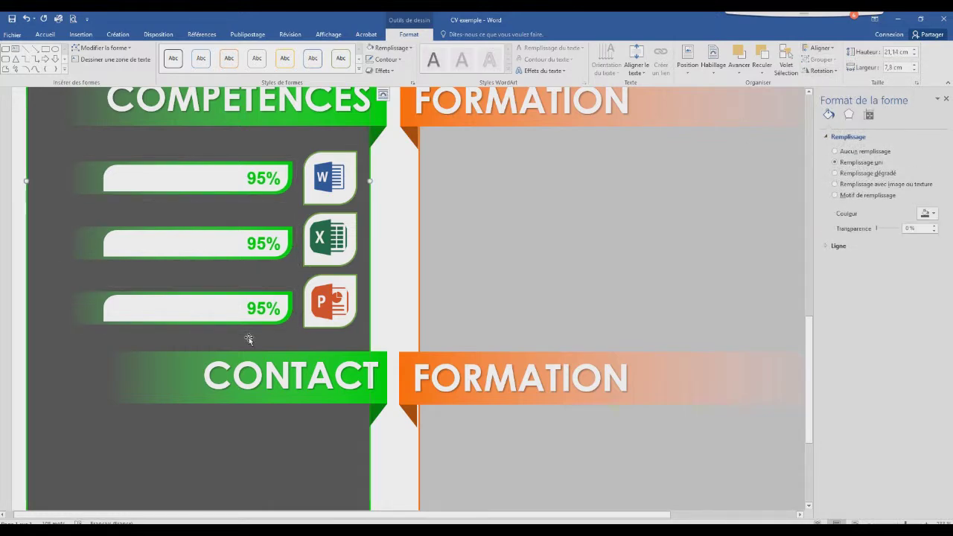
left_click(250, 321)
scroll(250, 323, "down", 3)
scroll(251, 323, "up", 3)
left_click(327, 325)
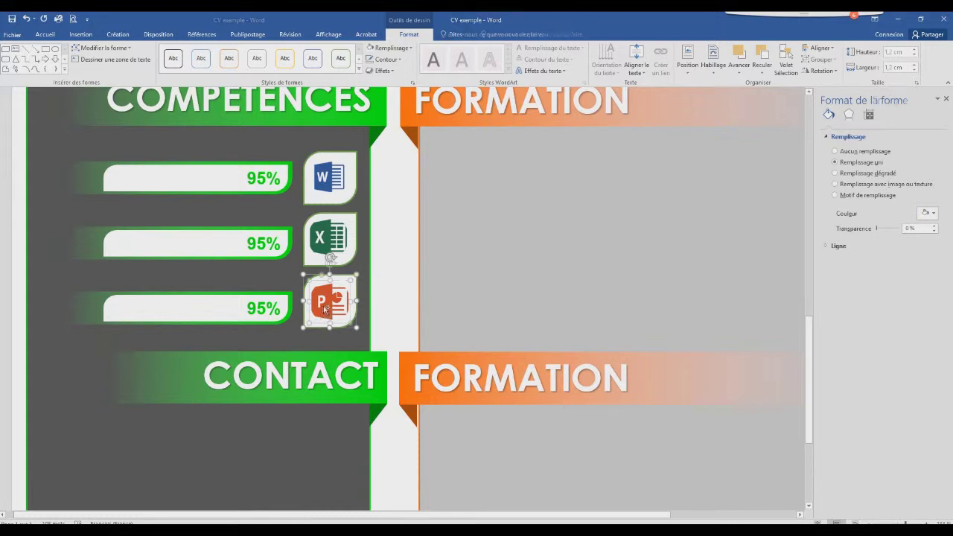
left_click(213, 316, "shift")
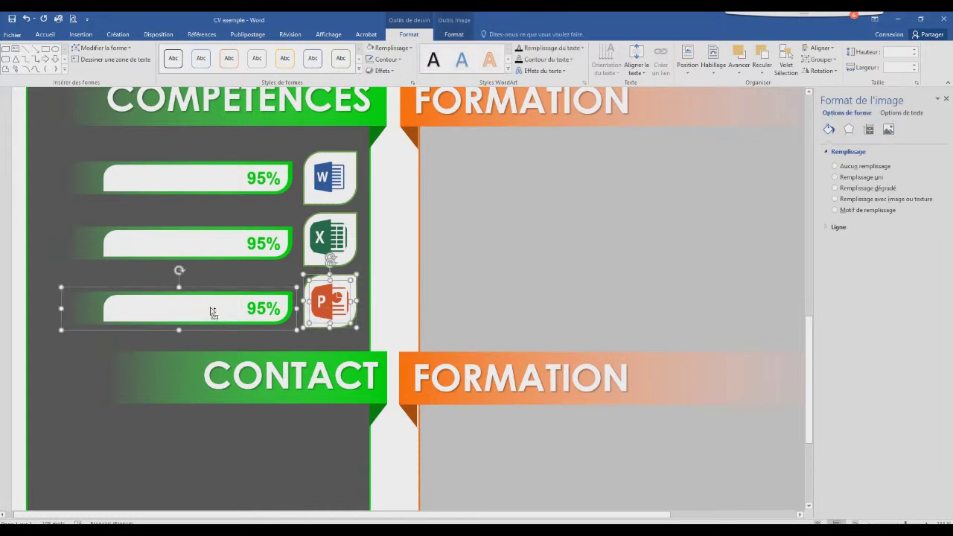
Copy the bar and PowerPoint icon gauges into place under CONTACT.
left_click_drag(213, 312, 210, 451)
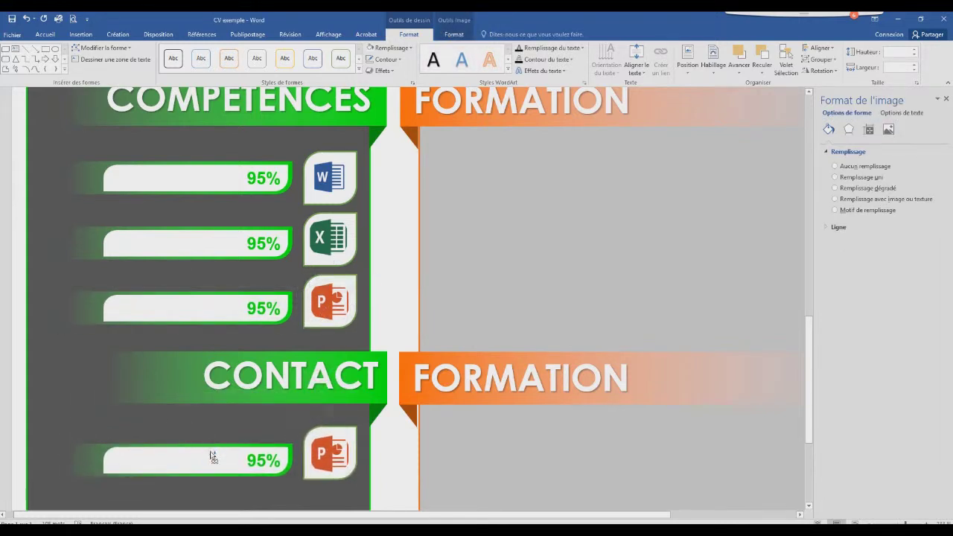
scroll(213, 456, "down", 3)
left_click_drag(220, 362, 223, 351)
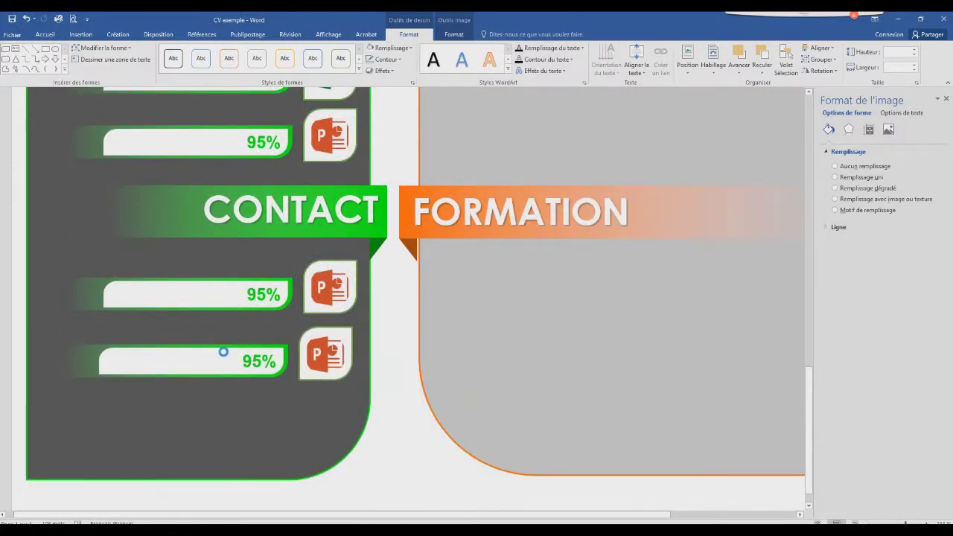
Fill the upper copied icon with the French flag picture.
left_click(330, 286)
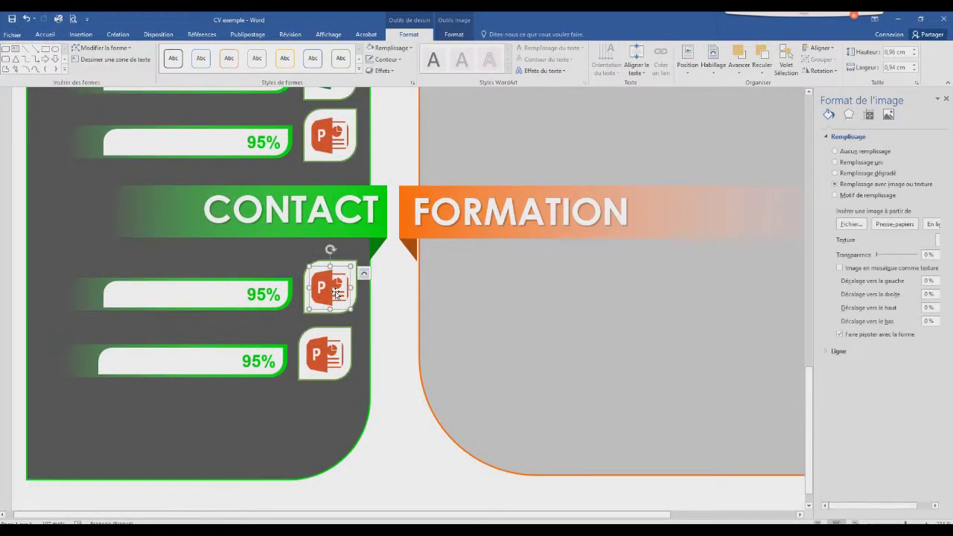
left_click(390, 48)
left_click(394, 181)
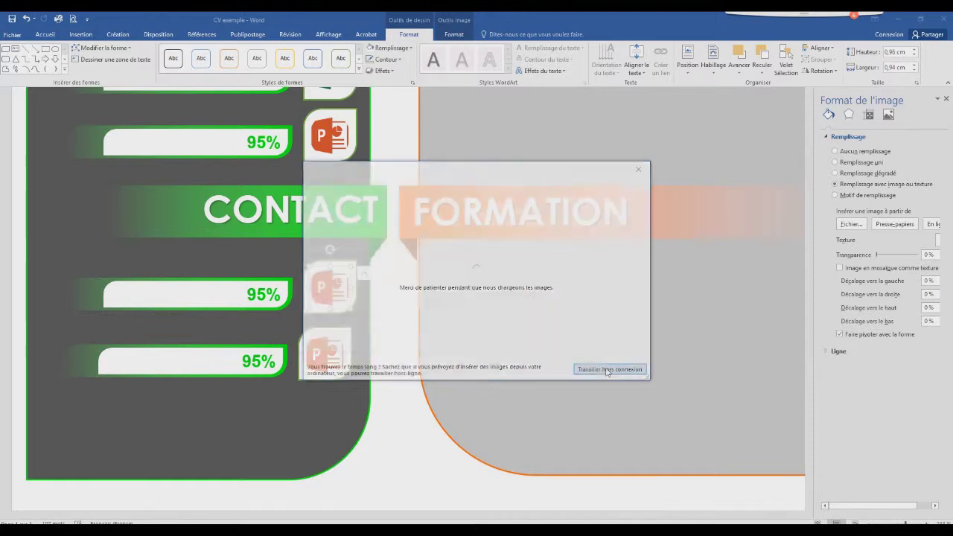
left_click(607, 369)
double_click(405, 131)
left_click(330, 353)
left_click(337, 286)
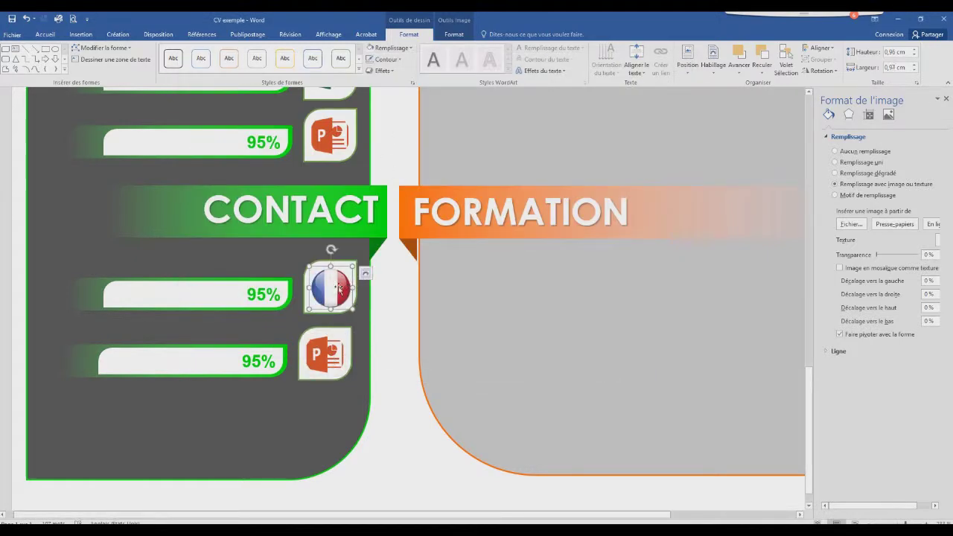
Fill the lower copied icon with the UK flag picture.
left_click(323, 350)
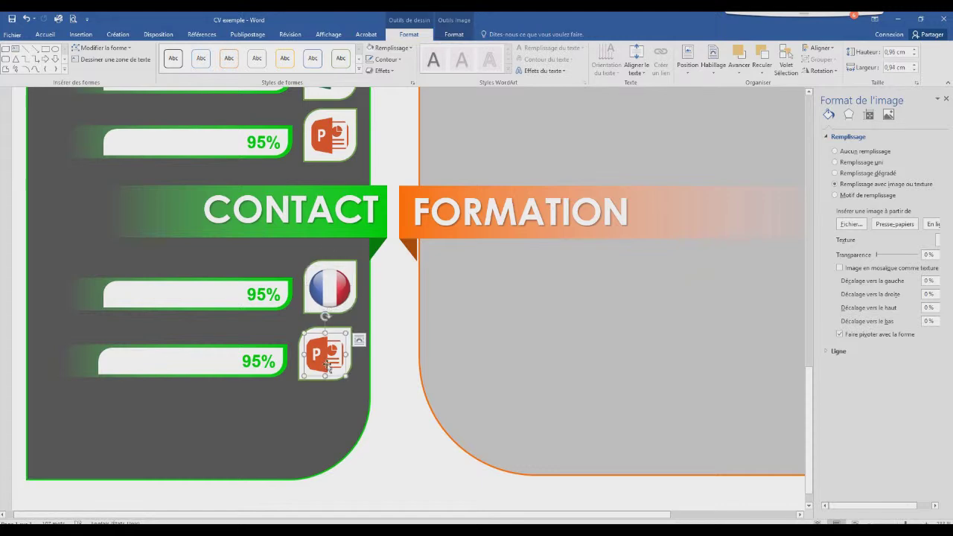
right_click(328, 367)
left_click(390, 48)
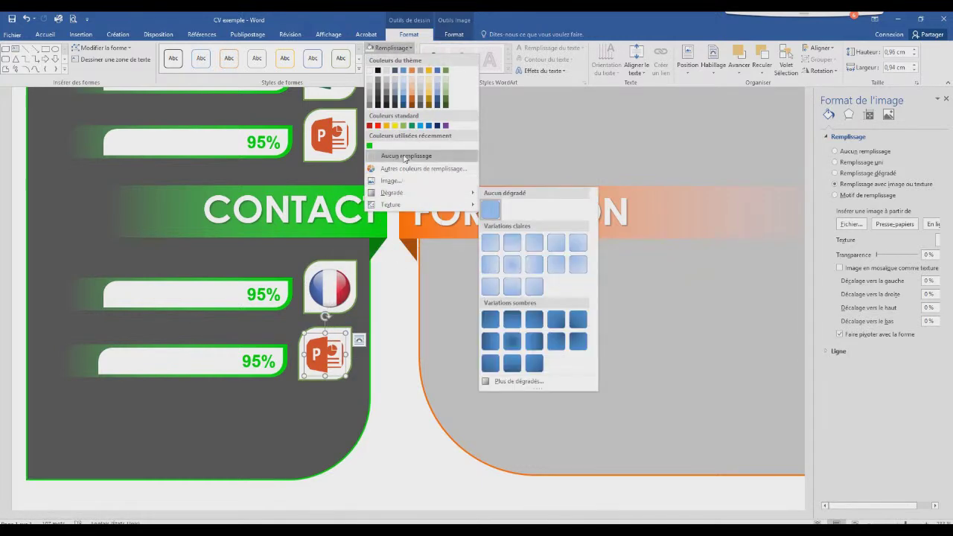
left_click(388, 180)
left_click(600, 362)
double_click(290, 131)
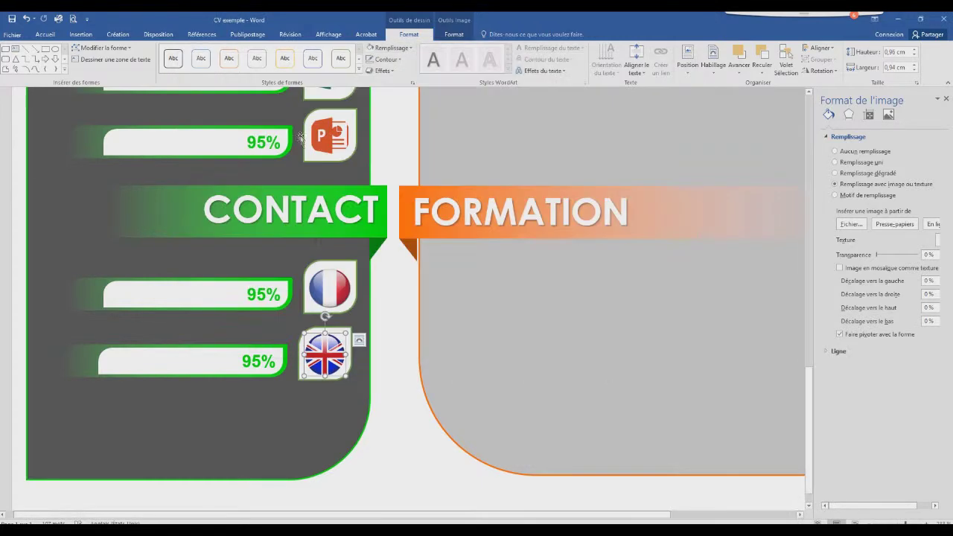
left_click(302, 414)
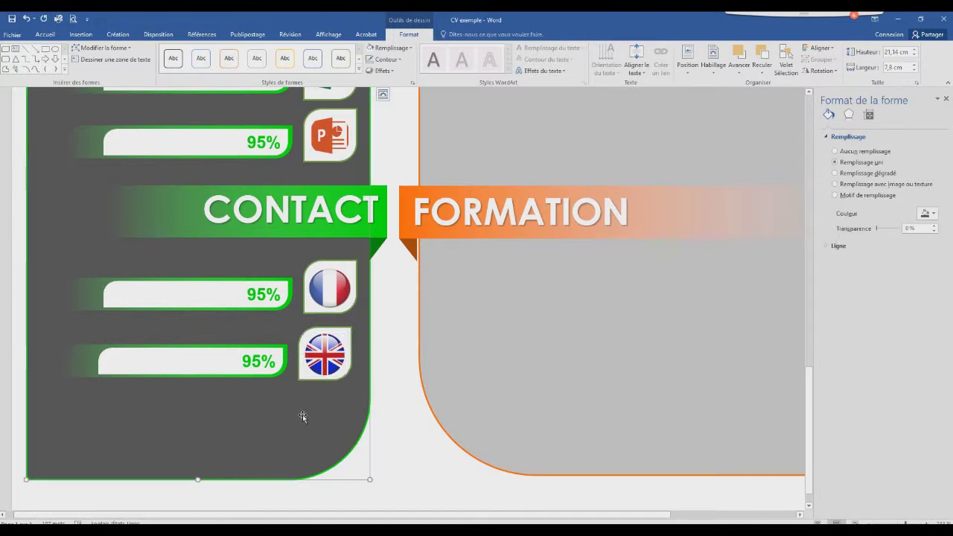
scroll(202, 274, "up", 5)
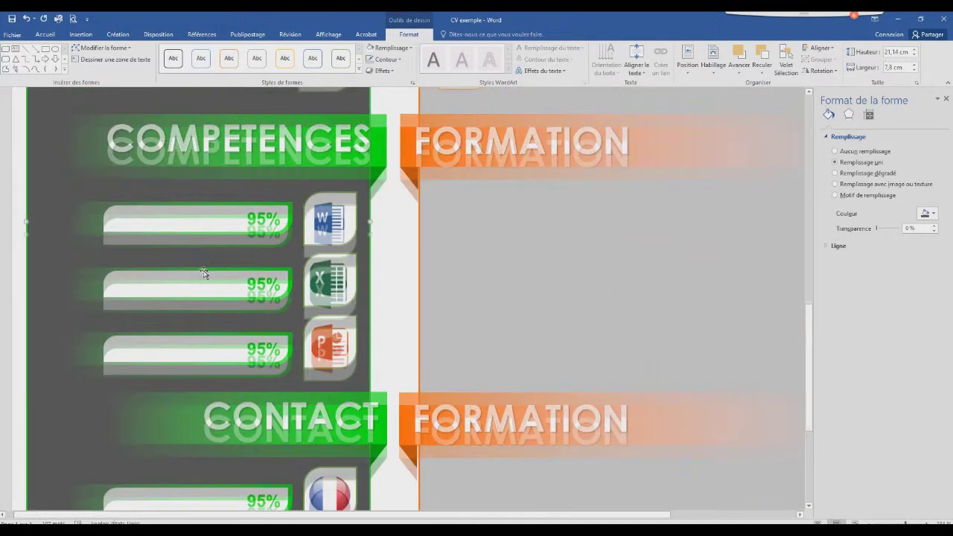
Change Excel to 85% and PowerPoint to 75%, shortening their white bars to match.
left_click(253, 299)
left_click_drag(247, 299, 258, 299)
type("8")
left_click(117, 307)
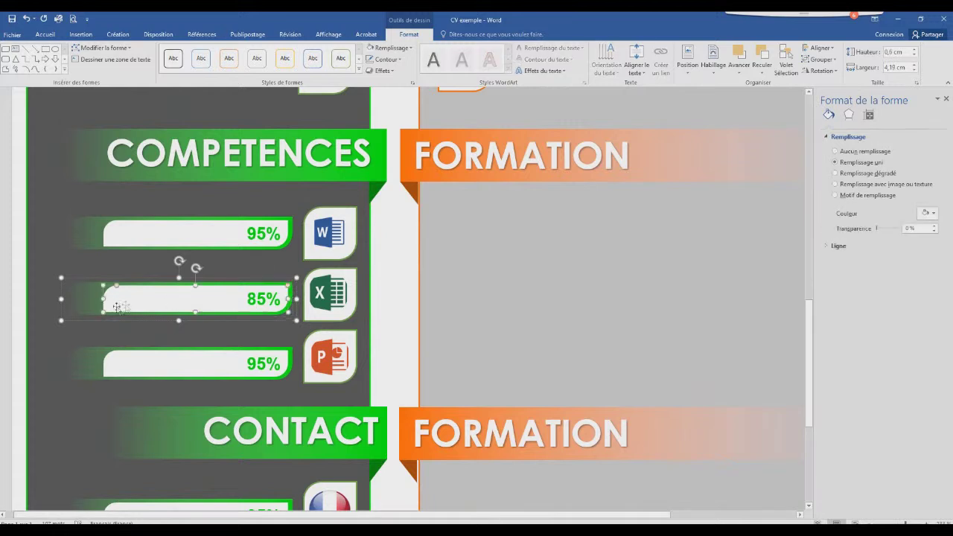
left_click_drag(110, 299, 130, 299)
left_click(249, 363)
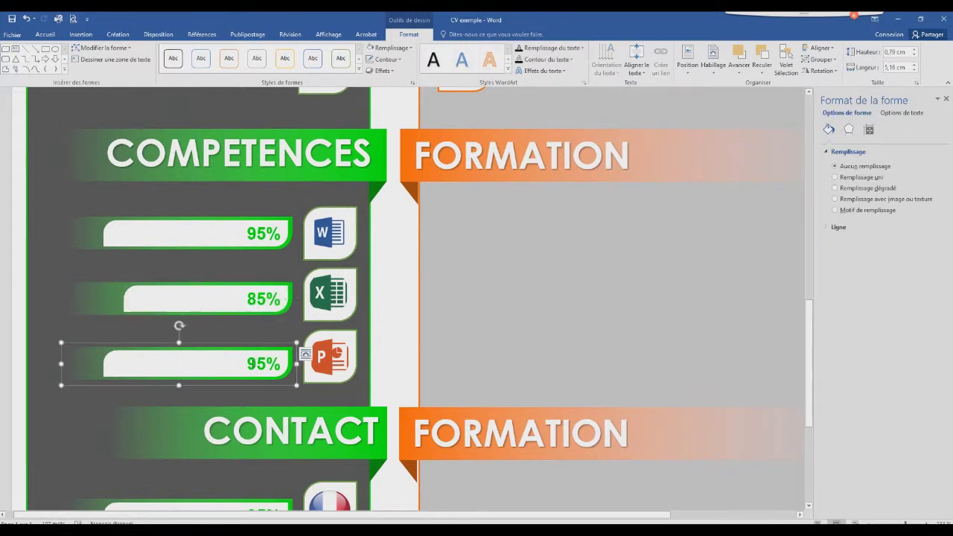
left_click_drag(247, 363, 257, 363)
type("7")
left_click(117, 364)
left_click_drag(117, 364, 141, 363)
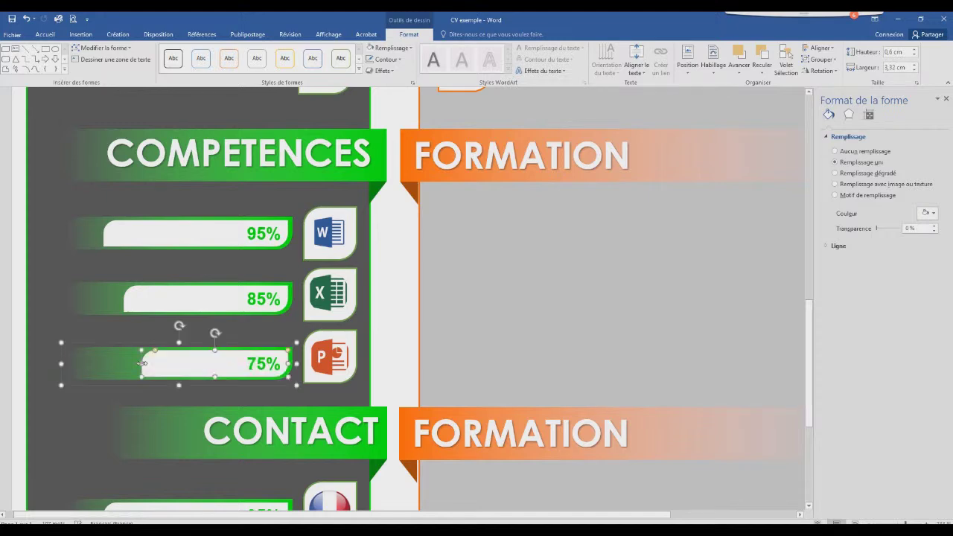
Change French to 99% and English to 85%, resizing their white bars to match.
scroll(228, 342, "down", 5)
left_click(257, 294)
left_click_drag(263, 295, 255, 295)
type("9")
left_click(105, 294)
left_click_drag(105, 294, 79, 291)
left_click(257, 361)
left_click_drag(253, 361, 243, 361)
type("8")
left_click(96, 360)
left_click_drag(98, 361, 102, 360)
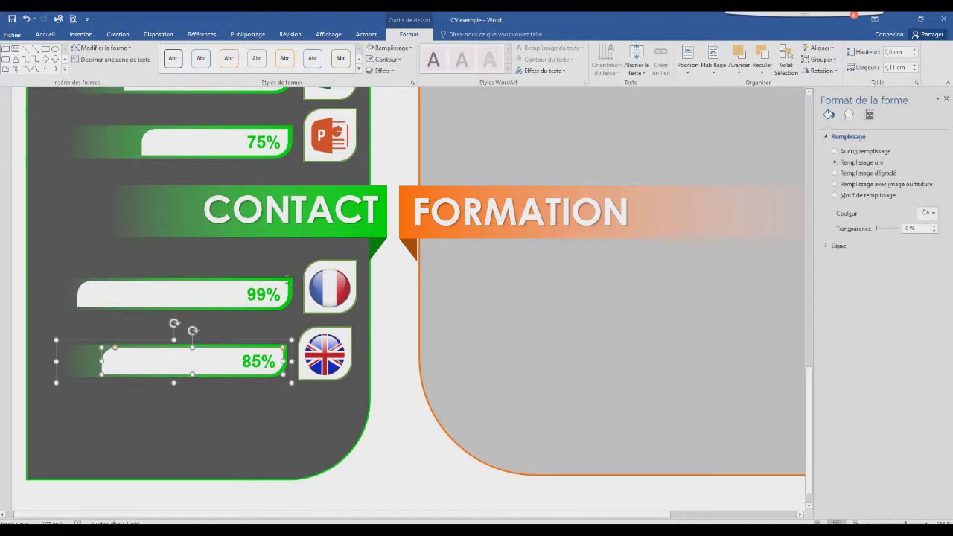
Replace the green CONTACT heading below the skills with LANQUES in capitals.
left_click(291, 210)
double_click(290, 210)
type("lanaues")
double_click(293, 212)
key("shift+F3")
key("shift+F3")
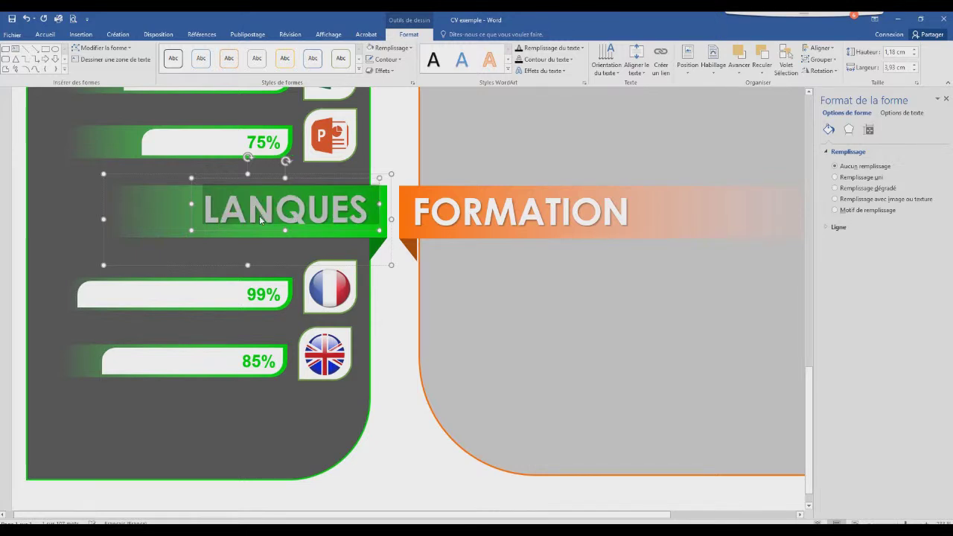
left_click(258, 232)
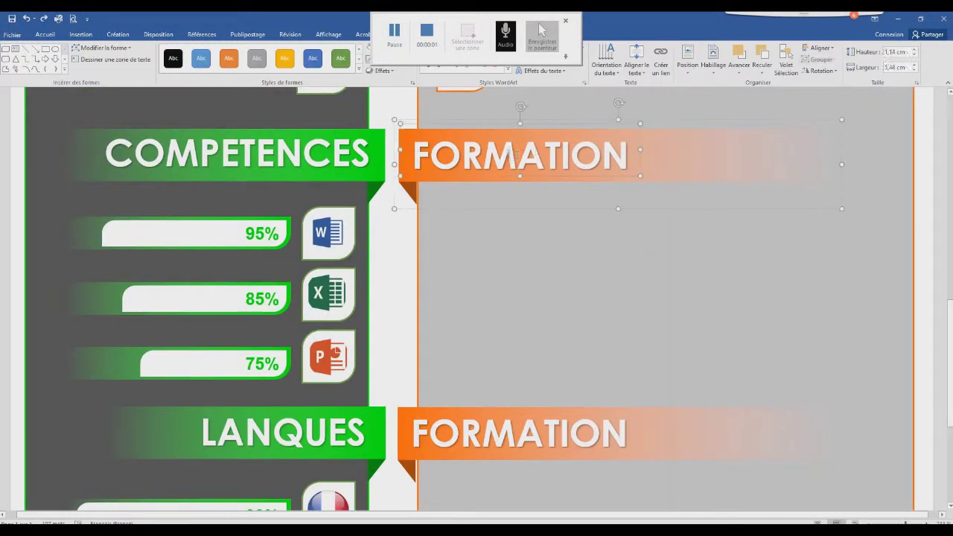
Change the FORMATION heading beside COMPETENCES to EXPERIENCES in all capitals.
double_click(508, 157)
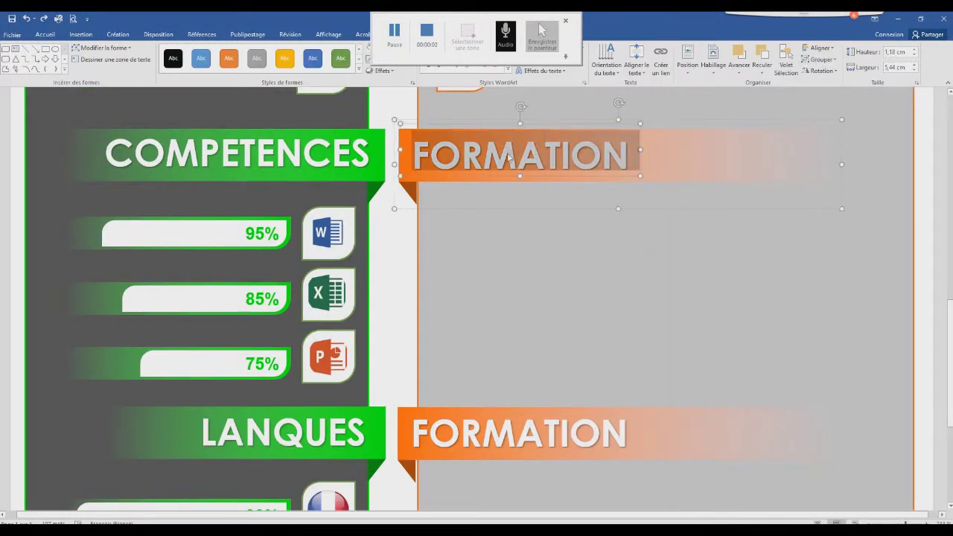
type("Expérience")
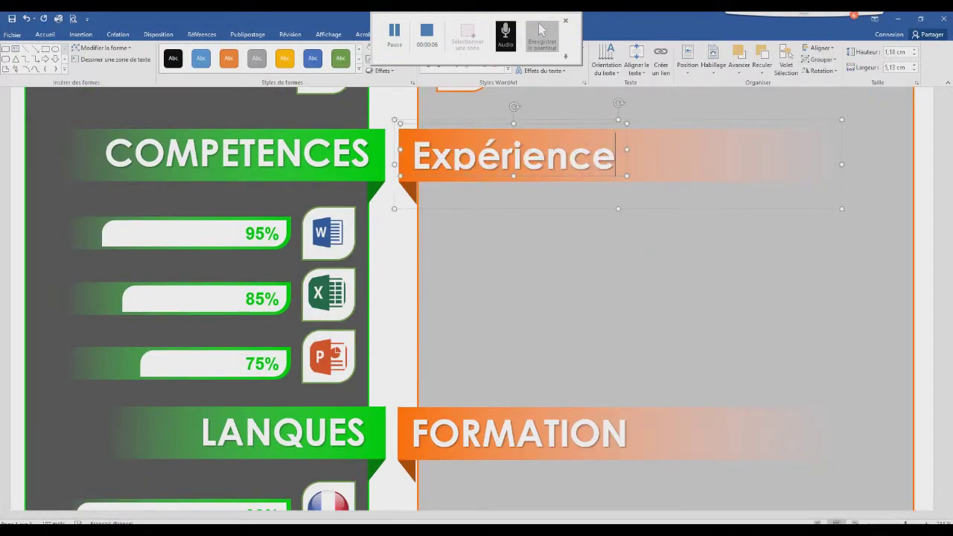
key("shift+Home")
key("ctrl+shift+a")
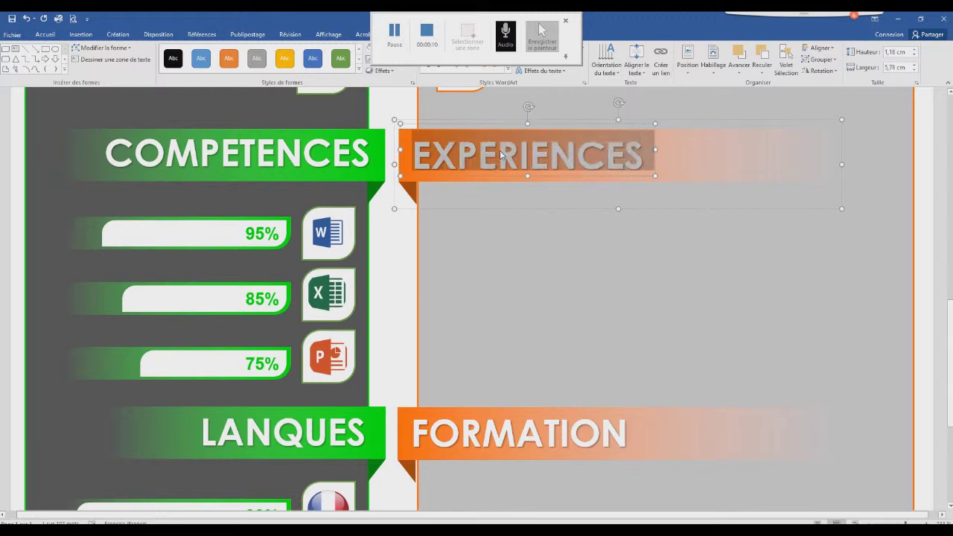
left_click(505, 264)
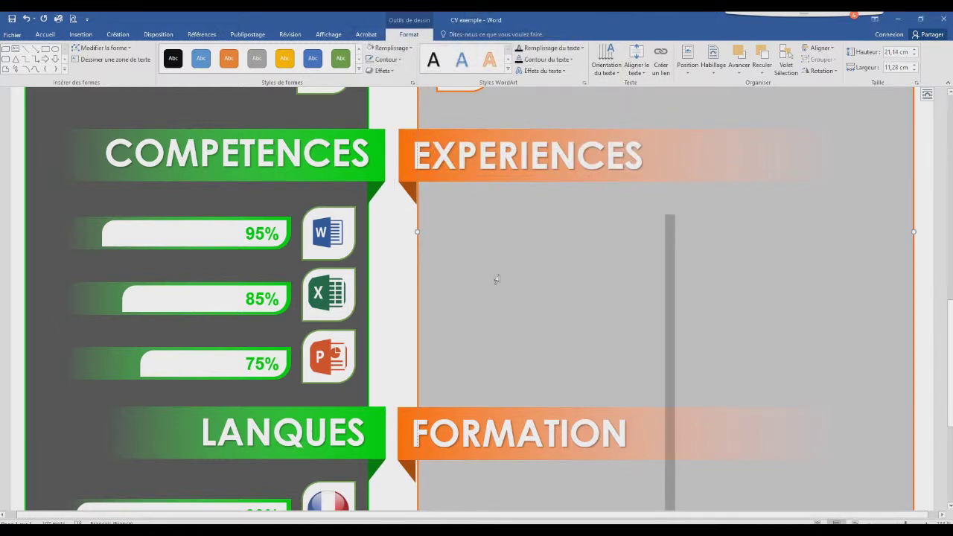
left_click(487, 402)
Delete the lower FORMATION heading and draw an orange circle under the EXPERIENCES heading.
key("Delete")
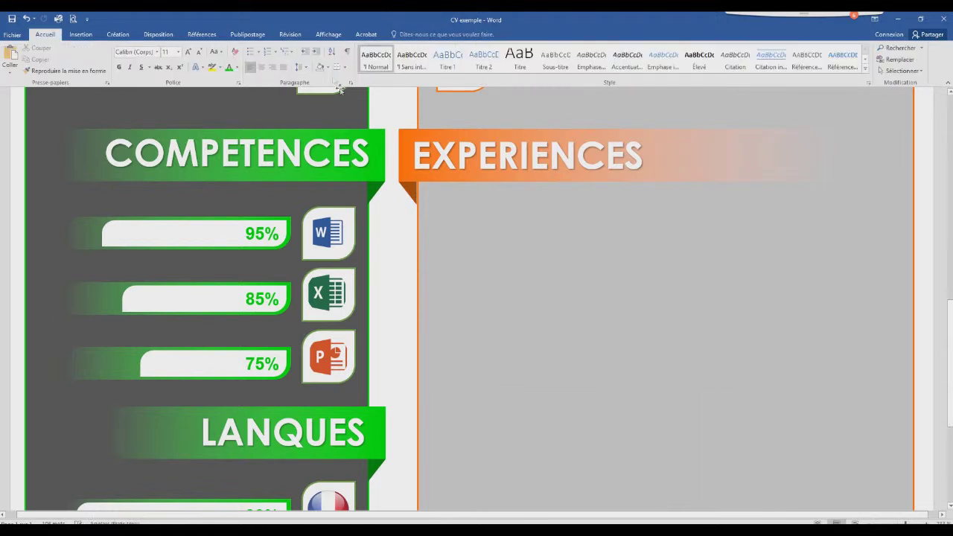
left_click(80, 34)
left_click(152, 60)
left_click(198, 94)
left_click_drag(478, 218, 495, 241)
left_click(399, 49)
left_click(399, 49)
left_click(399, 49)
left_click(411, 71)
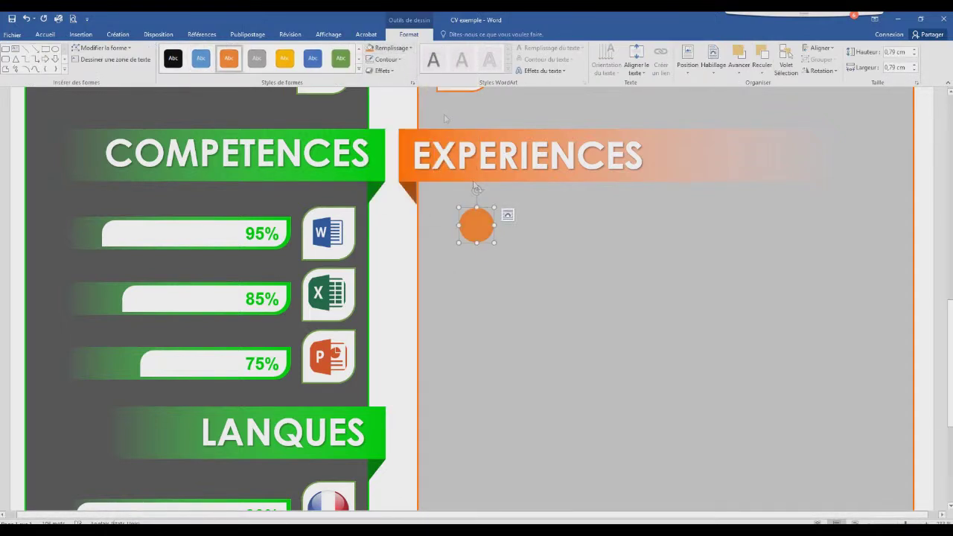
mouse_move(477, 232)
left_mouse_down()
mouse_move(486, 250)
mouse_move(488, 343)
left_mouse_up()
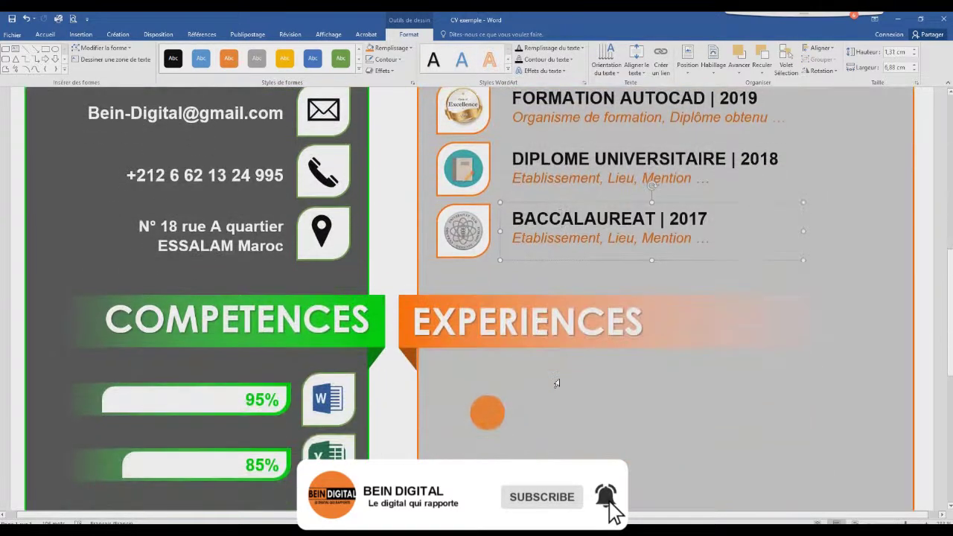
Copy a text box beside the dot, retitle it 'NOM DE L'ENTREPRISE | 2015-2017', and widen it.
scroll(557, 383, "down", 1)
left_click_drag(565, 203, 582, 382)
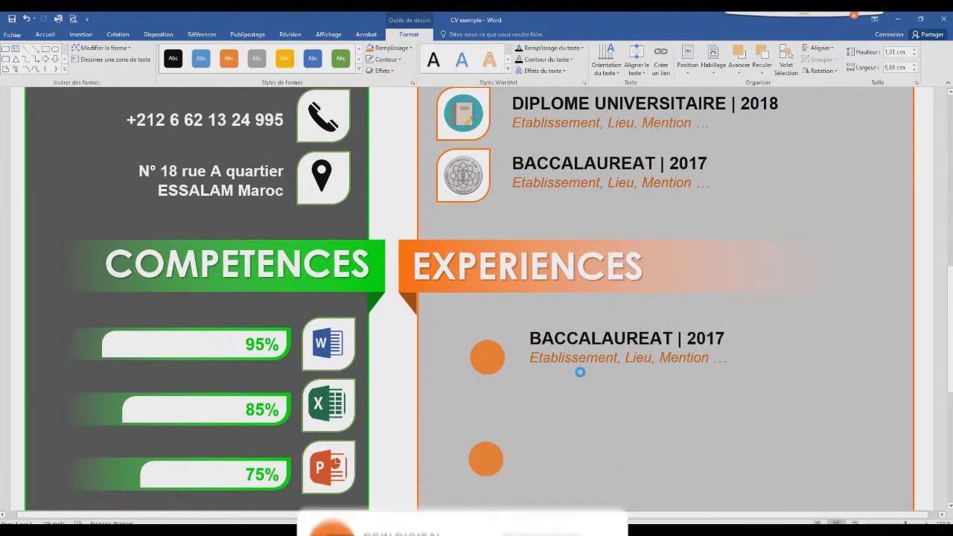
right_click(592, 335)
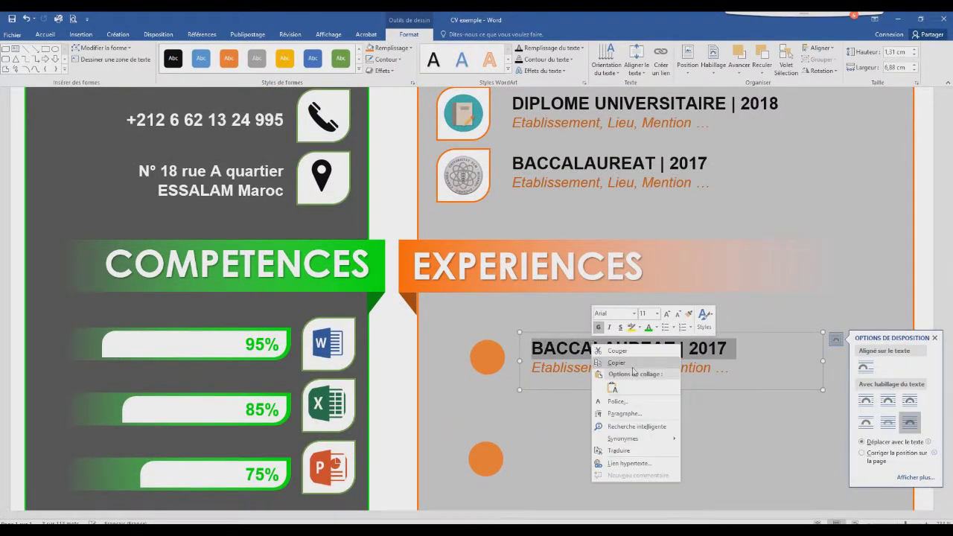
left_click(615, 394)
type("NOM DE L'ENTREPRISE | 2015-2017 Etablissement, Lieu, Mention …")
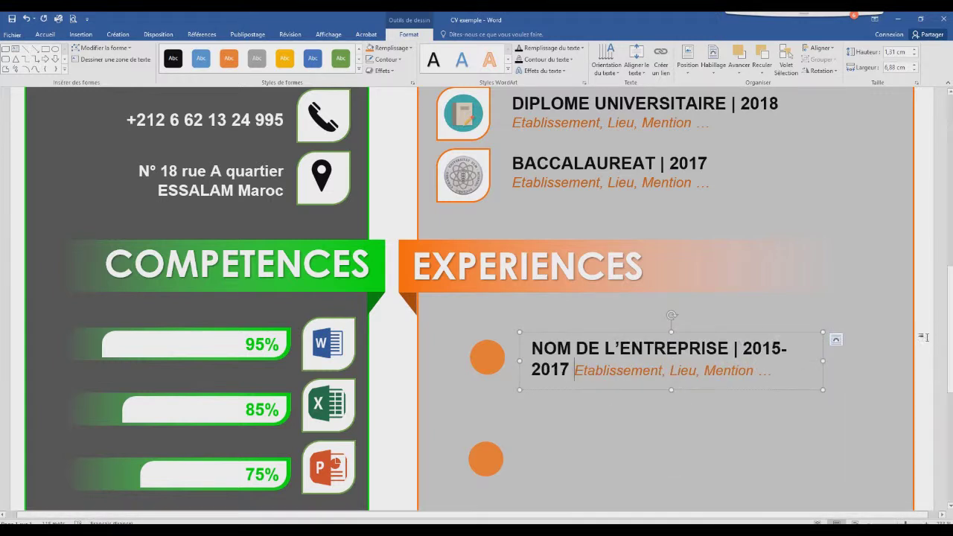
left_click_drag(823, 361, 867, 360)
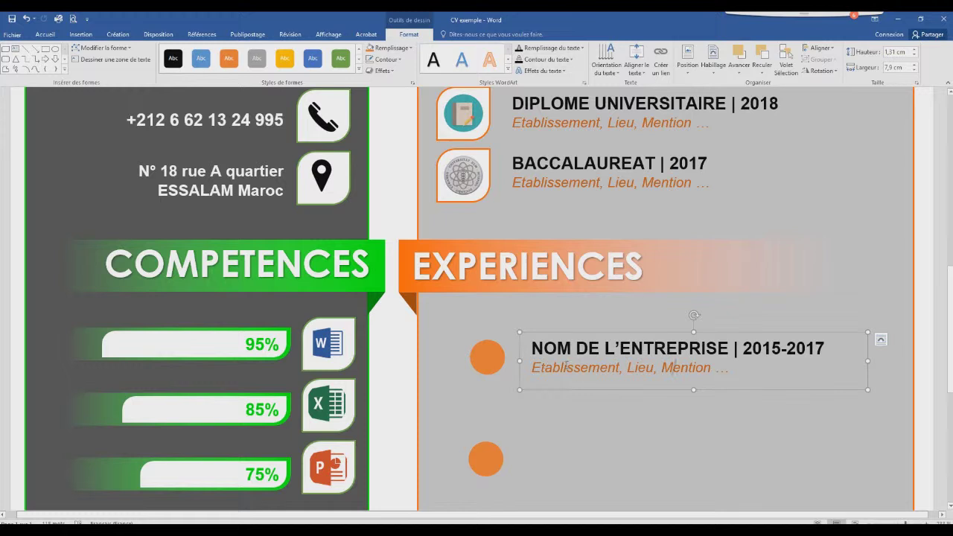
Paste the job description over the placeholder line, widen the box, then copy the entry downward.
left_click_drag(532, 367, 701, 367)
right_click(701, 366)
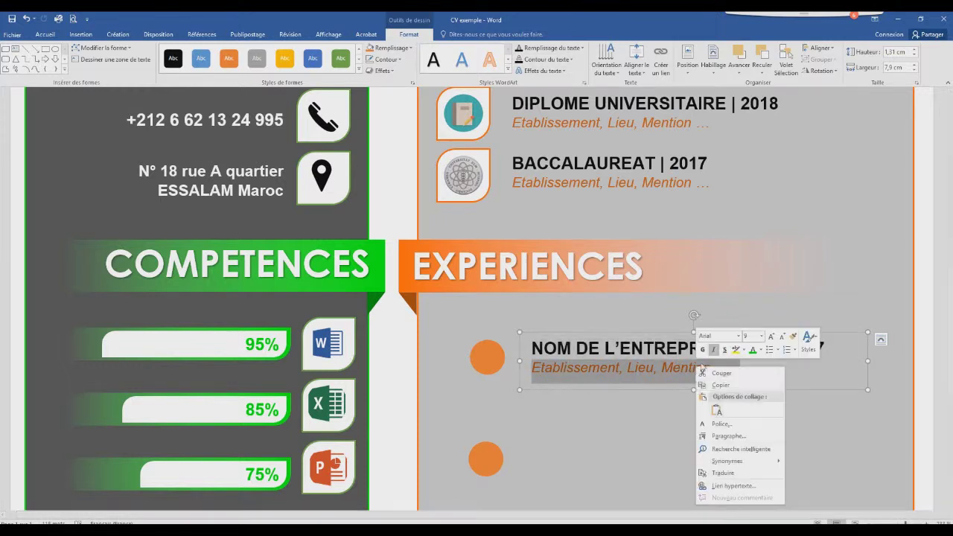
left_click(716, 411)
left_click_drag(867, 361, 896, 361)
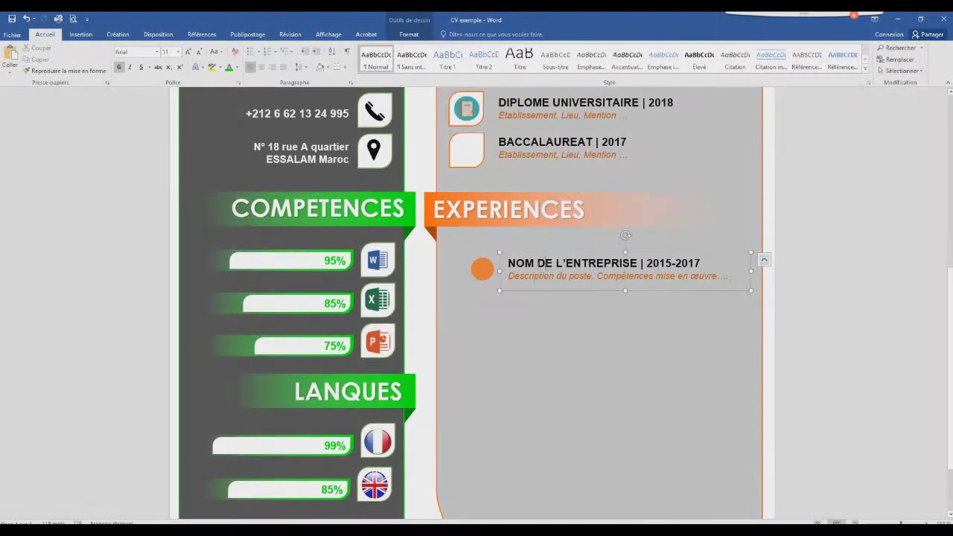
mouse_move(520, 253)
left_mouse_down()
mouse_move(507, 253)
mouse_move(507, 315)
left_mouse_up()
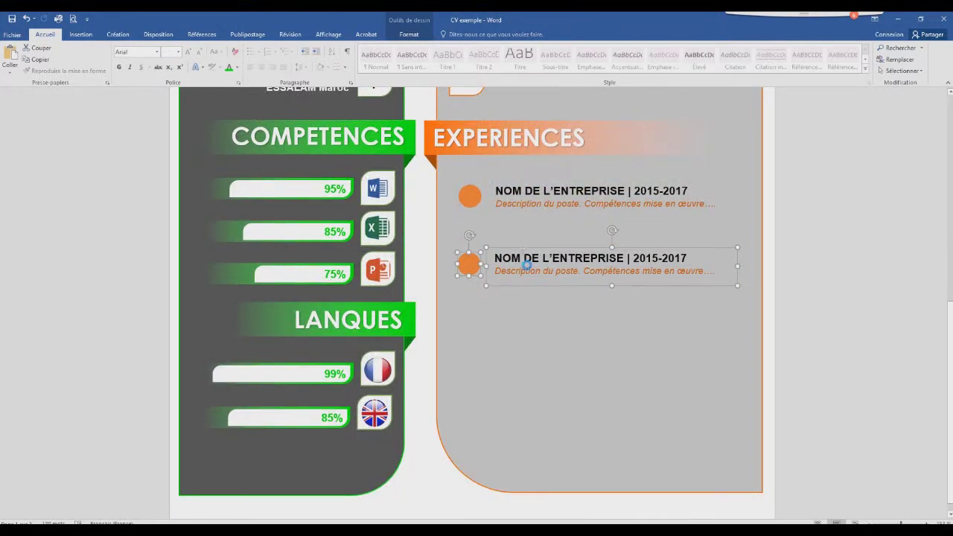
mouse_move(526, 263)
left_mouse_down("ctrl")
mouse_move(496, 314)
mouse_move(526, 380)
left_mouse_up("ctrl")
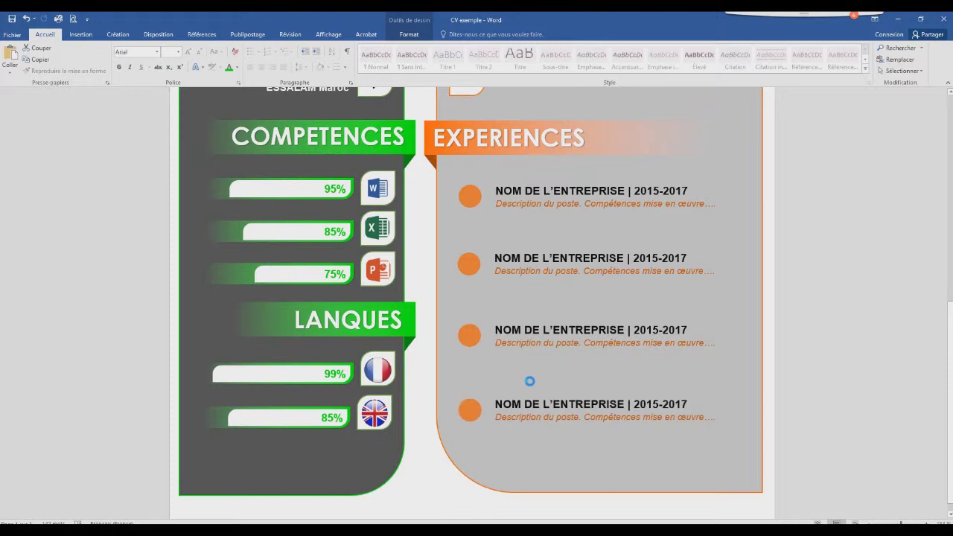
Group the first and second entries' orange dots with their text boxes.
left_click(470, 197)
right_click(470, 197)
mouse_move(521, 249)
left_click(602, 249)
left_click(521, 259)
left_click(470, 265, "shift")
right_click(470, 264)
mouse_move(500, 325)
left_click(603, 326)
Group the third and fourth entries' orange dots with their text boxes.
left_click(521, 330)
left_click(470, 335, "shift")
right_click(472, 340)
mouse_move(500, 398)
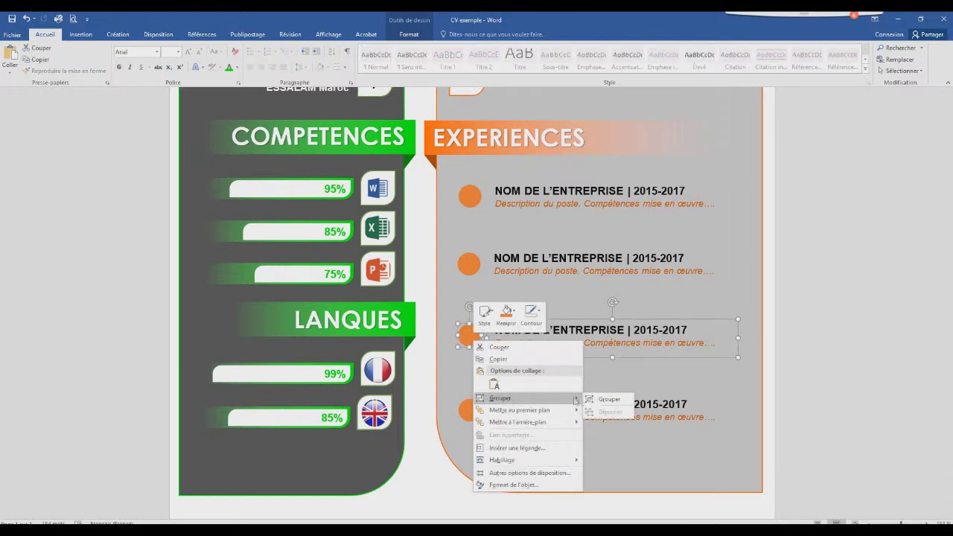
left_click(603, 399)
left_click(547, 408)
left_click(470, 409, "shift")
right_click(474, 410)
mouse_move(502, 317)
left_click(605, 317)
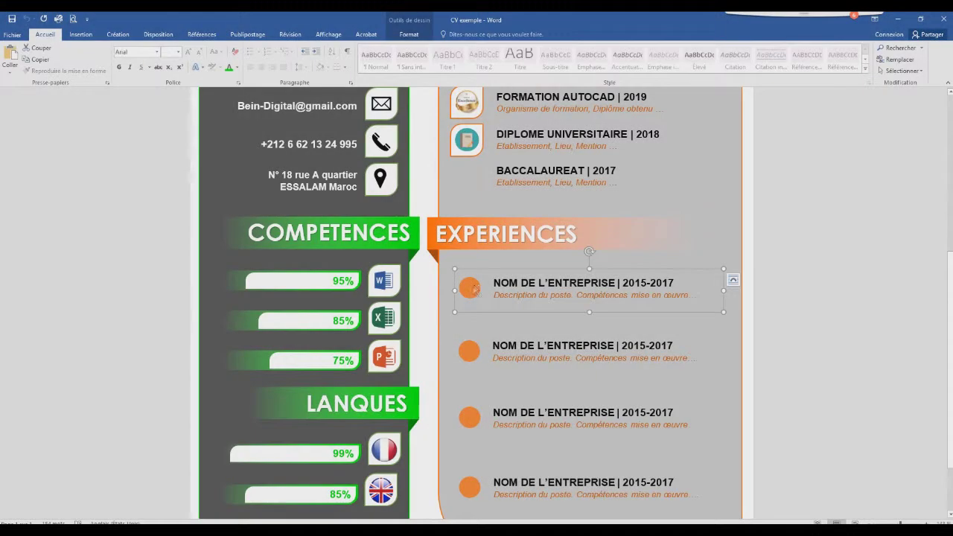
Select all four entry groups and distribute them vertically.
left_click(469, 352, "shift")
left_click(470, 486, "shift")
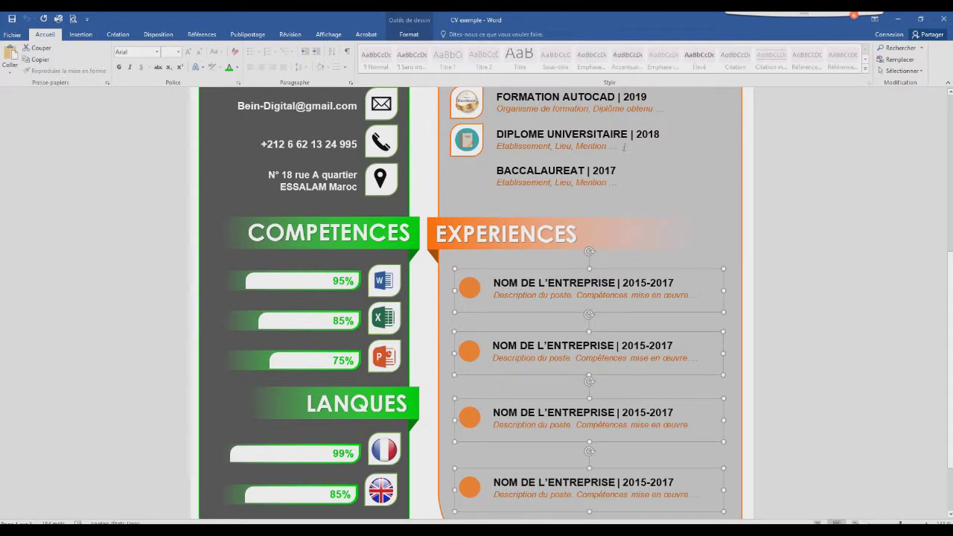
left_click(409, 34)
left_click(822, 48)
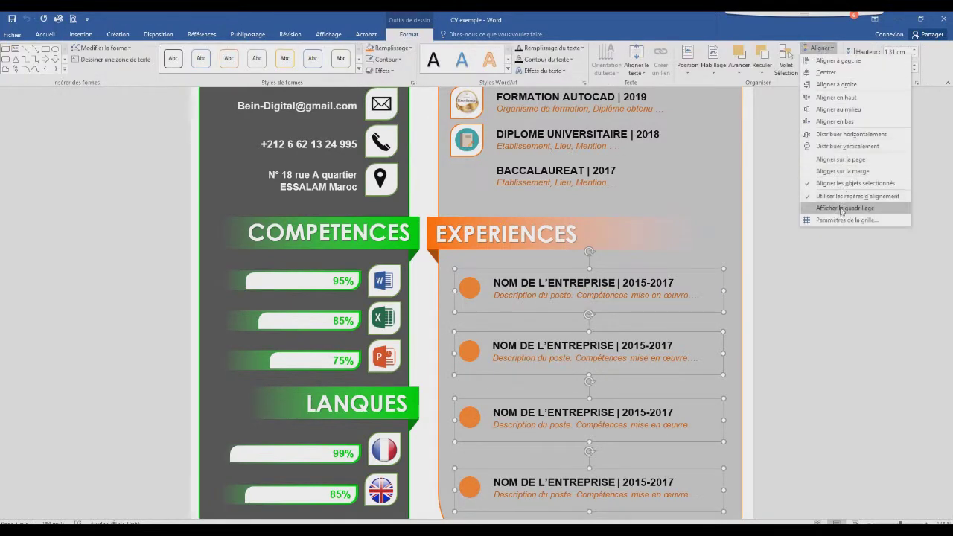
left_click(847, 152)
left_click(822, 49)
left_click(841, 157)
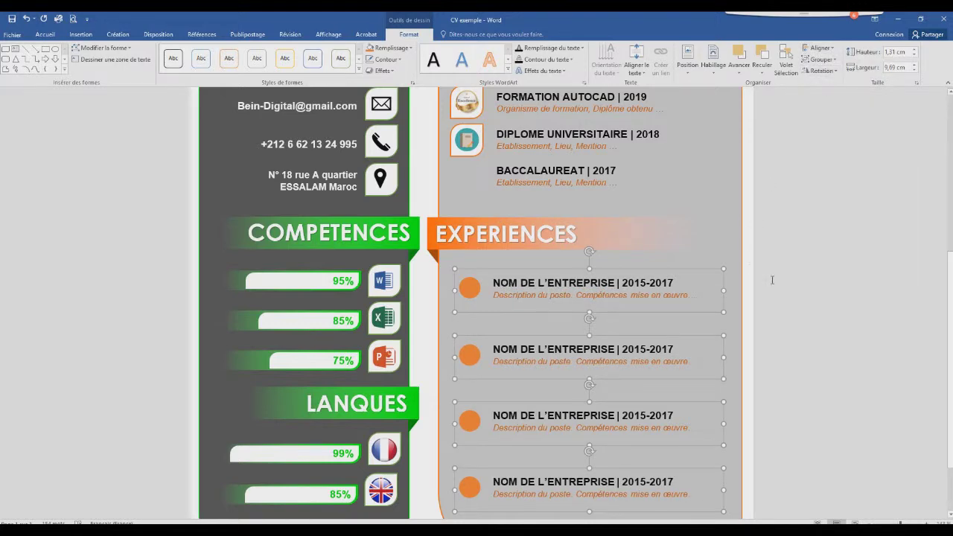
scroll(765, 279, "down", 2)
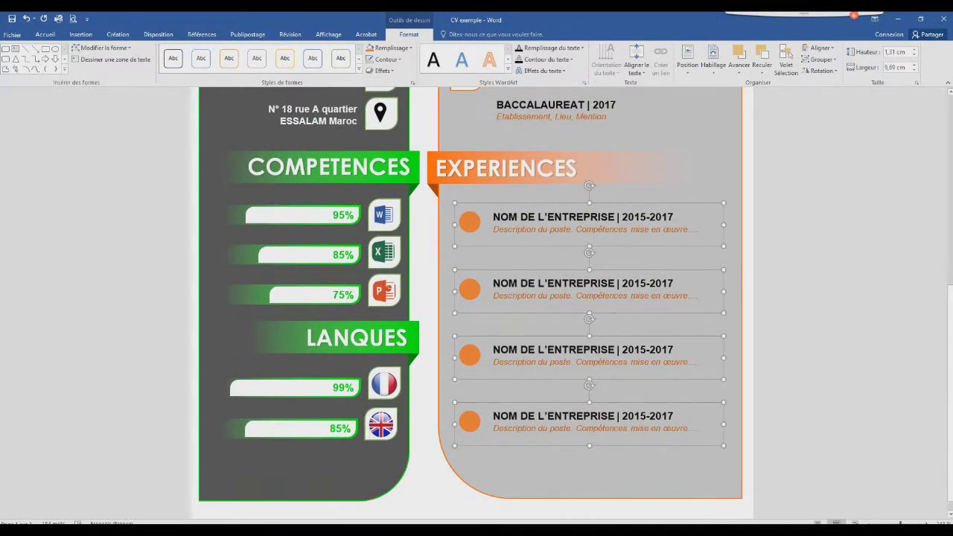
Draw a dashed vertical line through the four orange dots.
left_click(80, 35)
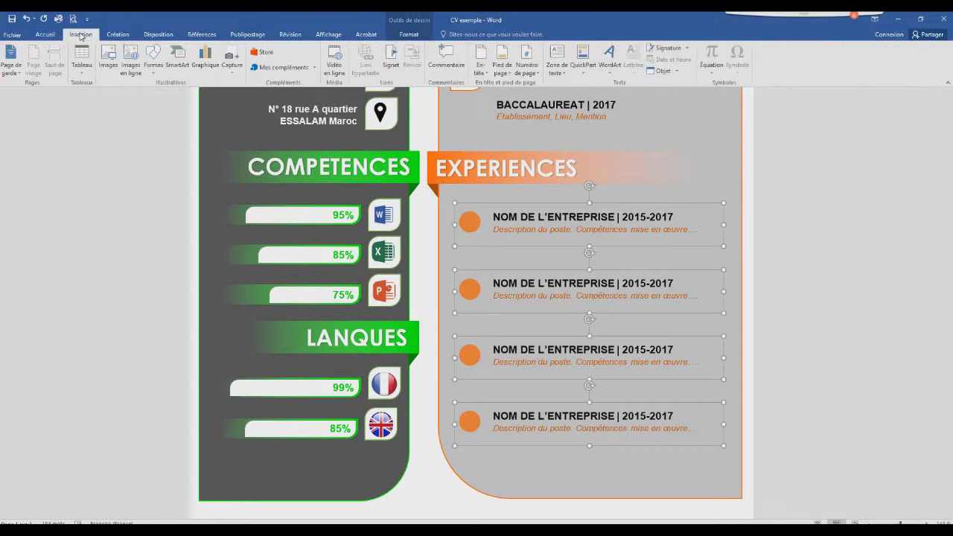
left_click(155, 73)
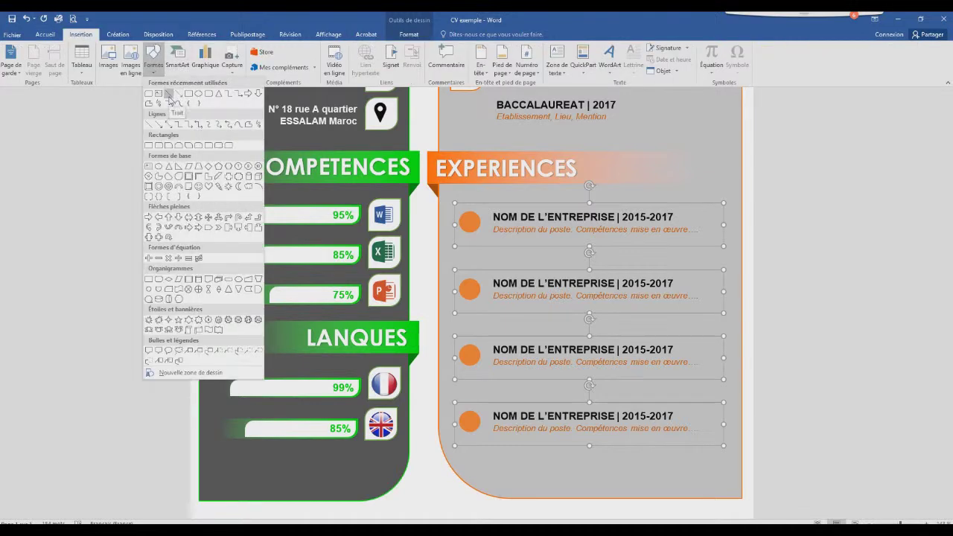
left_click(168, 95)
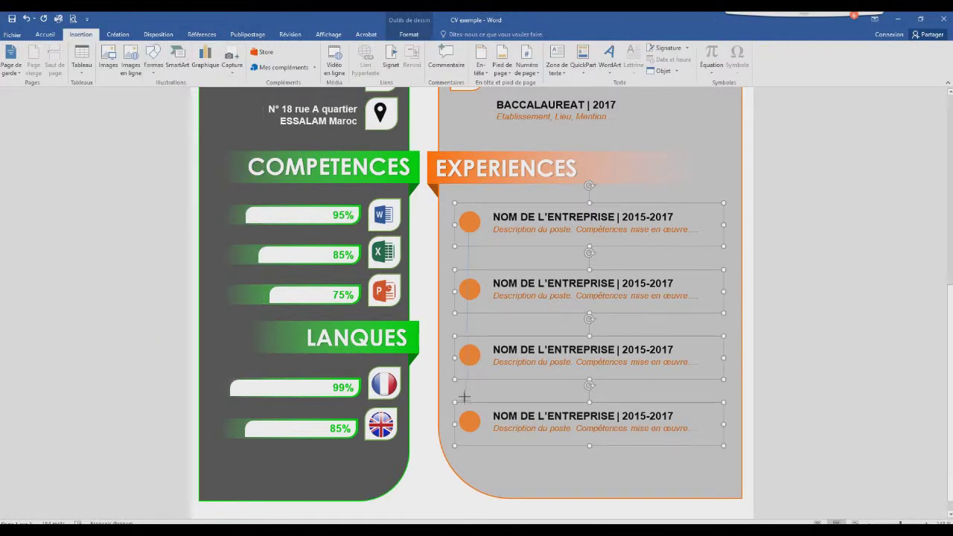
left_click_drag(468, 233, 469, 412)
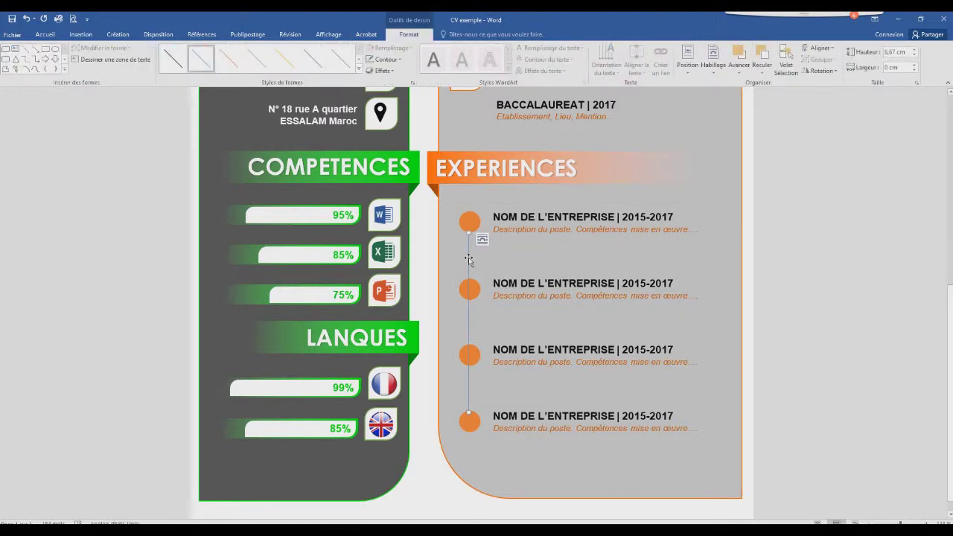
left_click(386, 59)
mouse_move(439, 204)
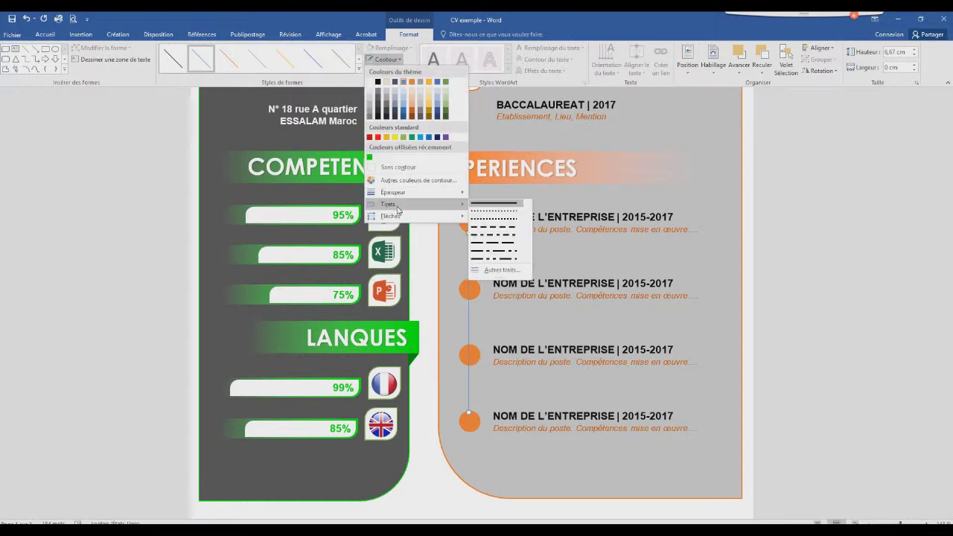
left_click(504, 233)
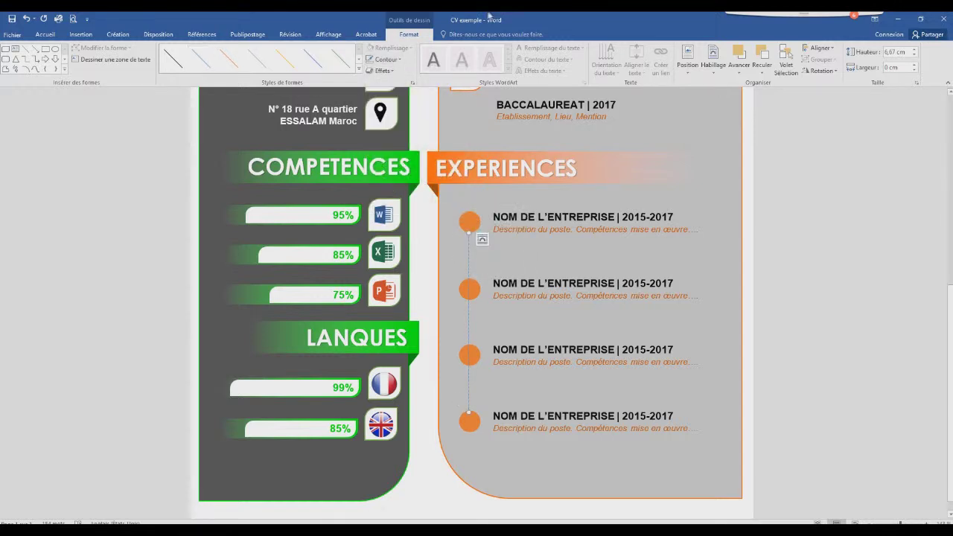
mouse_move(398, 38)
Select the four entry groups and change their arrangement from the right-click menu.
left_click(472, 224)
left_click(482, 294, "shift")
left_click(476, 360, "shift")
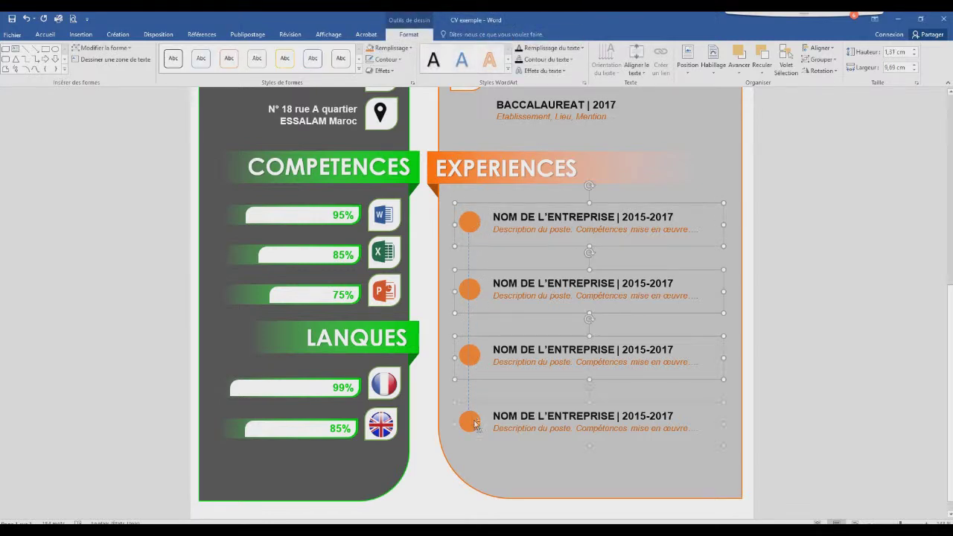
left_click(475, 425, "shift")
right_click(475, 424)
left_click(609, 338)
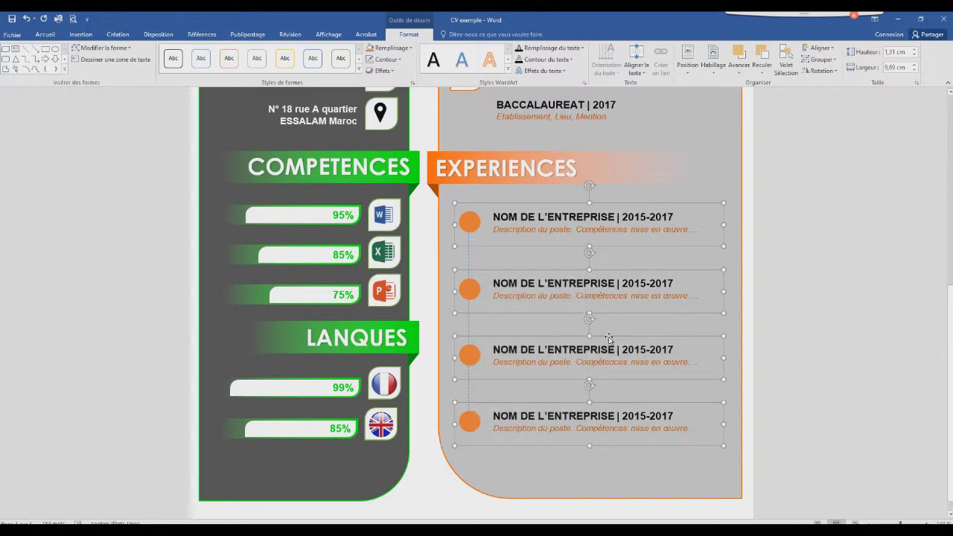
right_click(469, 256)
left_click(465, 260)
Make the dashed connector line 1½ pt thick and orange.
left_click(468, 258)
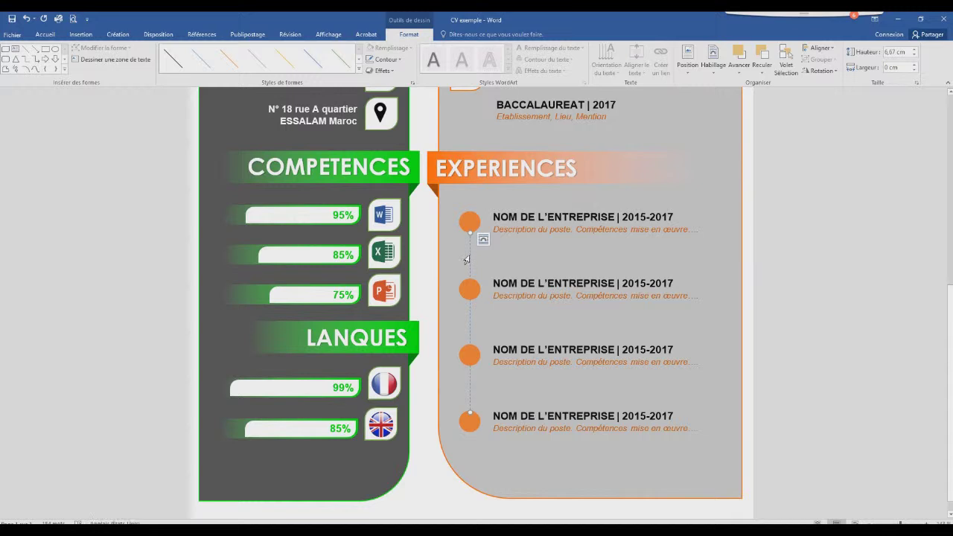
left_click(387, 58)
mouse_move(400, 193)
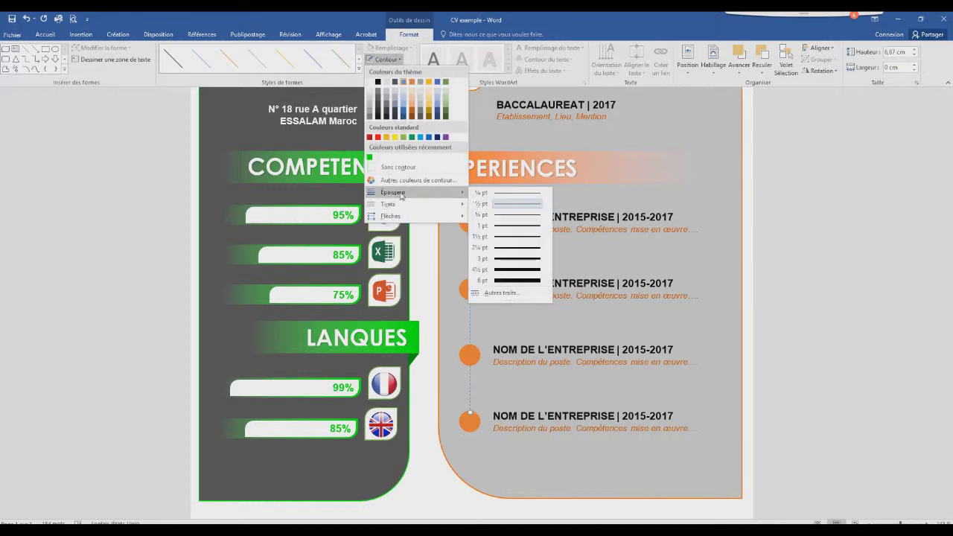
left_click(517, 237)
left_click(387, 59)
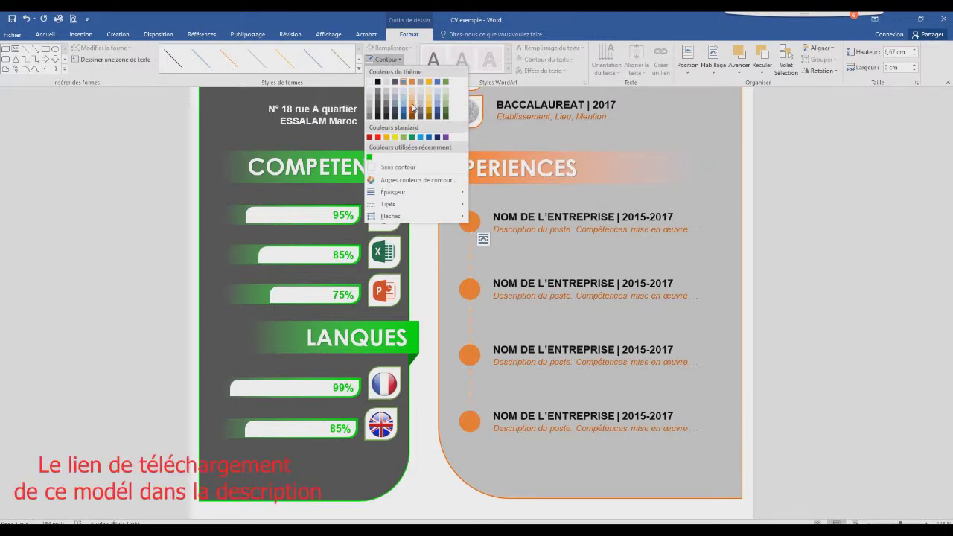
left_click(412, 84)
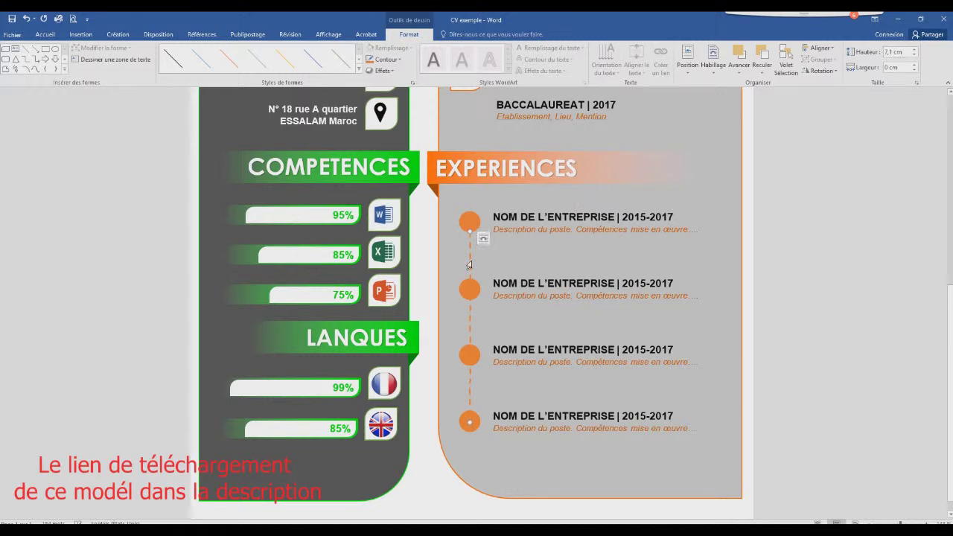
left_click(707, 268)
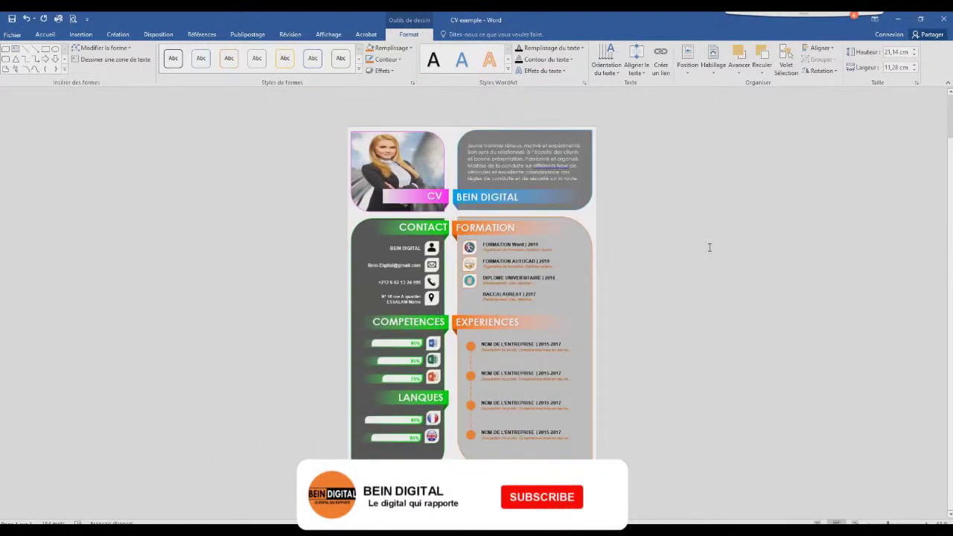
left_click(708, 246)
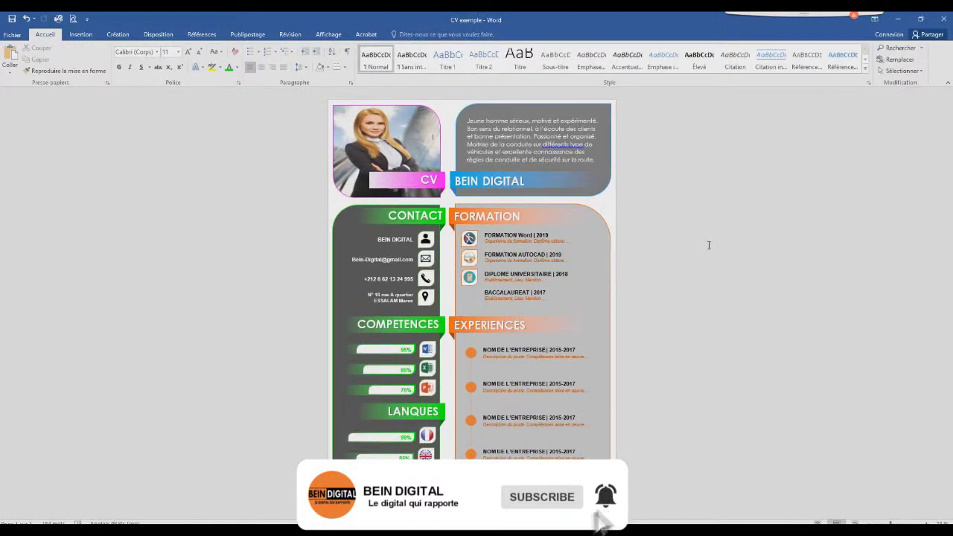